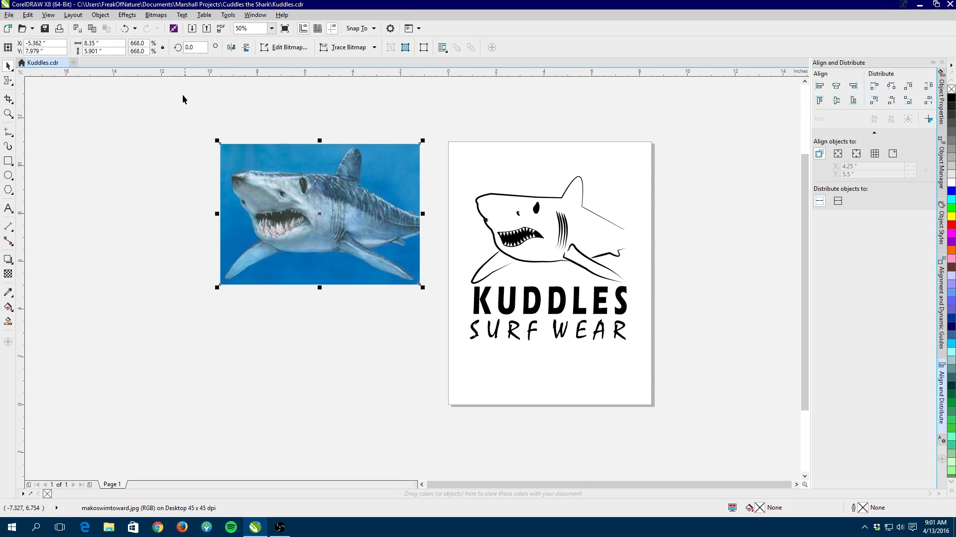
# Collapse the Align and Distribute docker to widen the drawing area
pyautogui.click(8, 15)
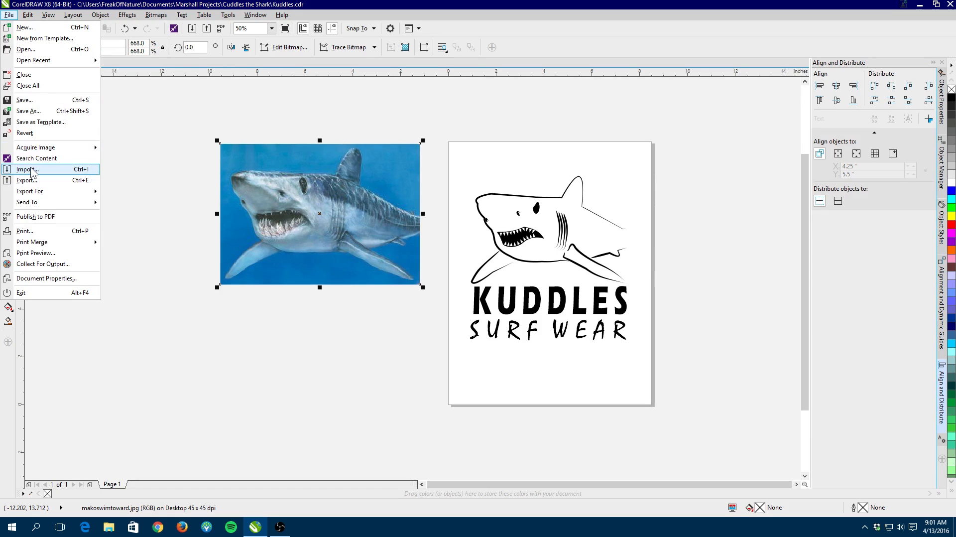
pyautogui.click(153, 112)
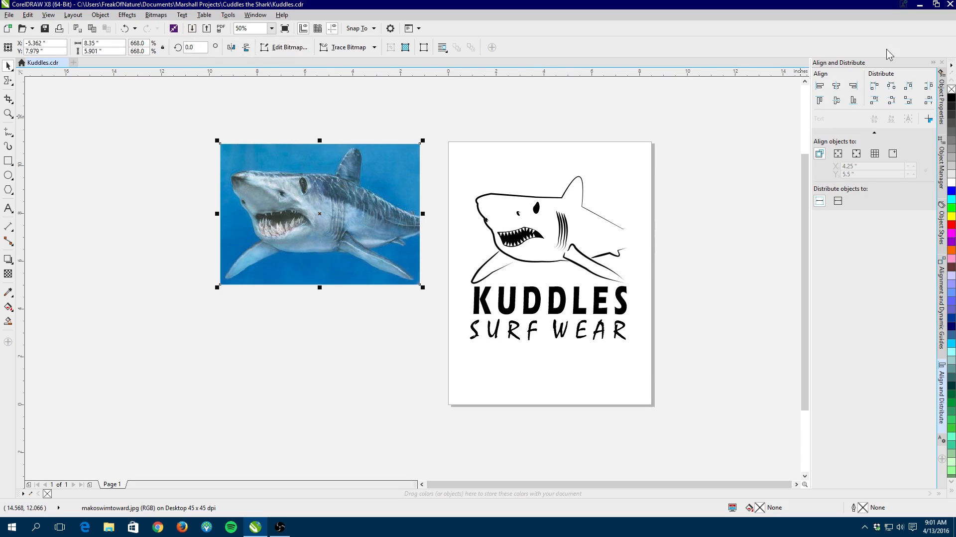
pyautogui.click(934, 63)
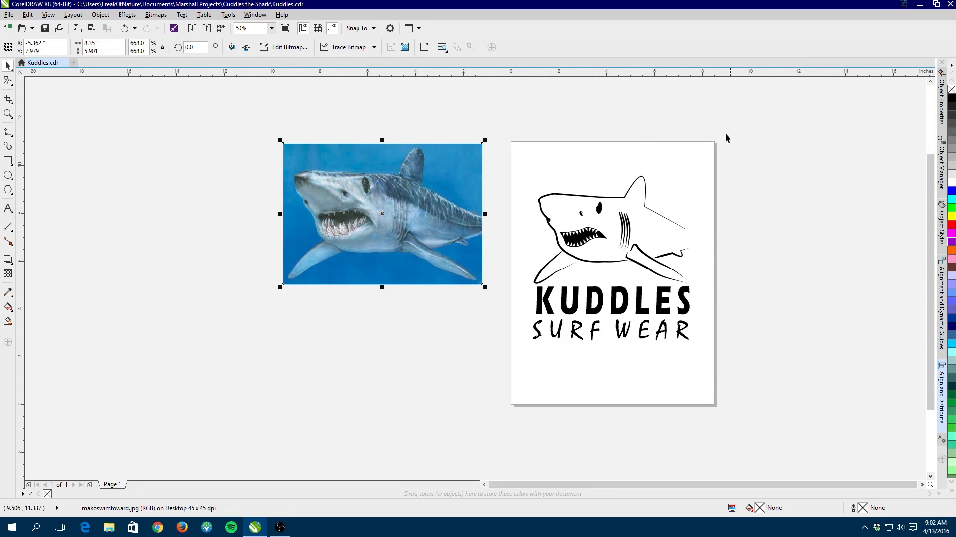
pyautogui.click(255, 15)
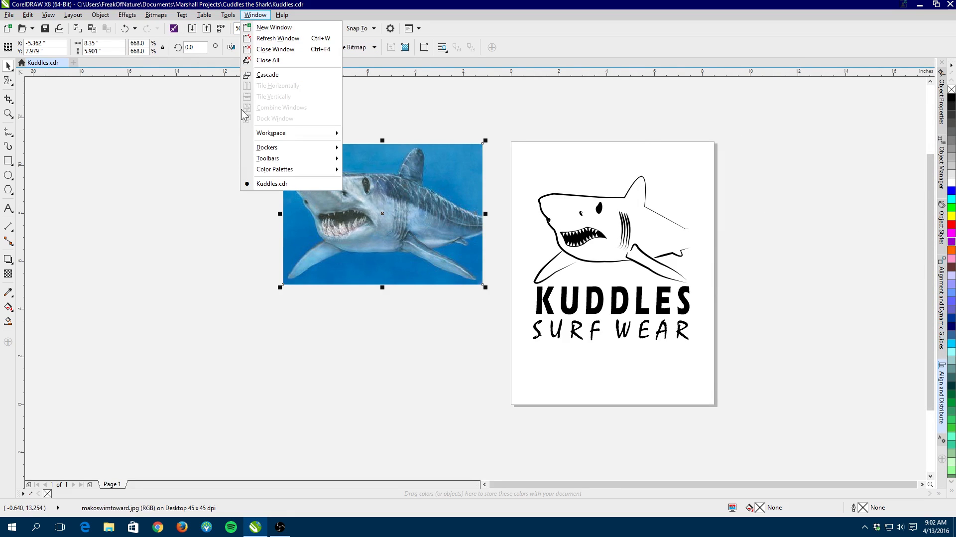
pyautogui.moveTo(263, 147)
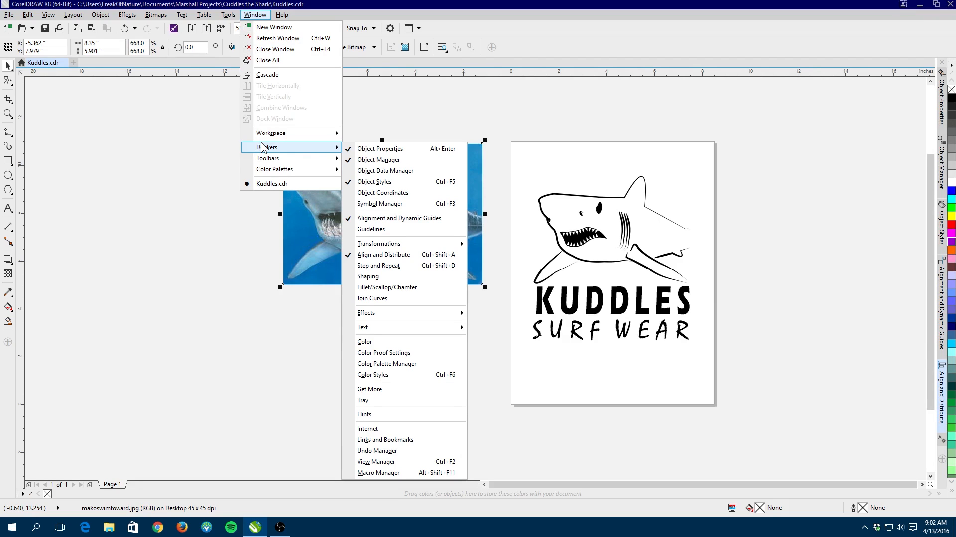
pyautogui.click(171, 144)
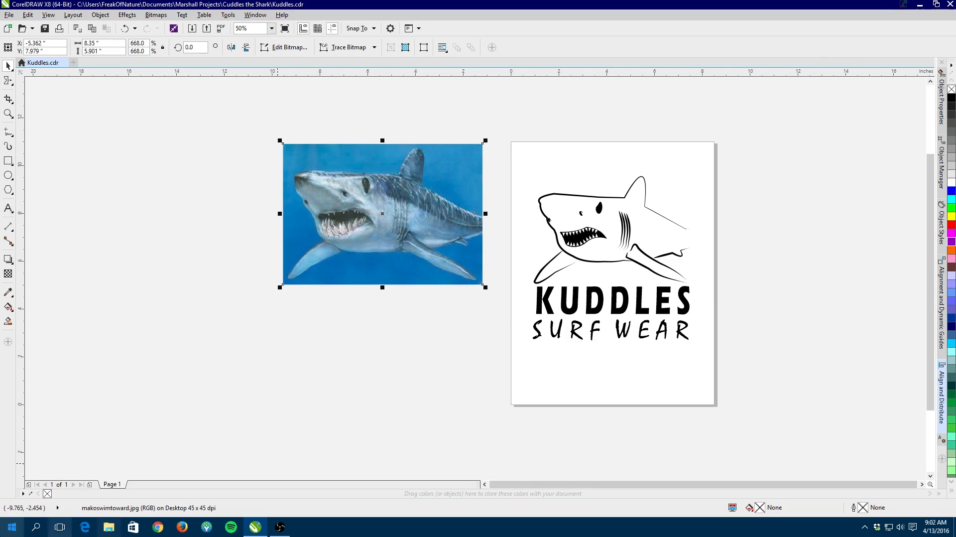
# Add a second page to the document and move the shark photo onto the upper half of that page
pyautogui.click(82, 484)
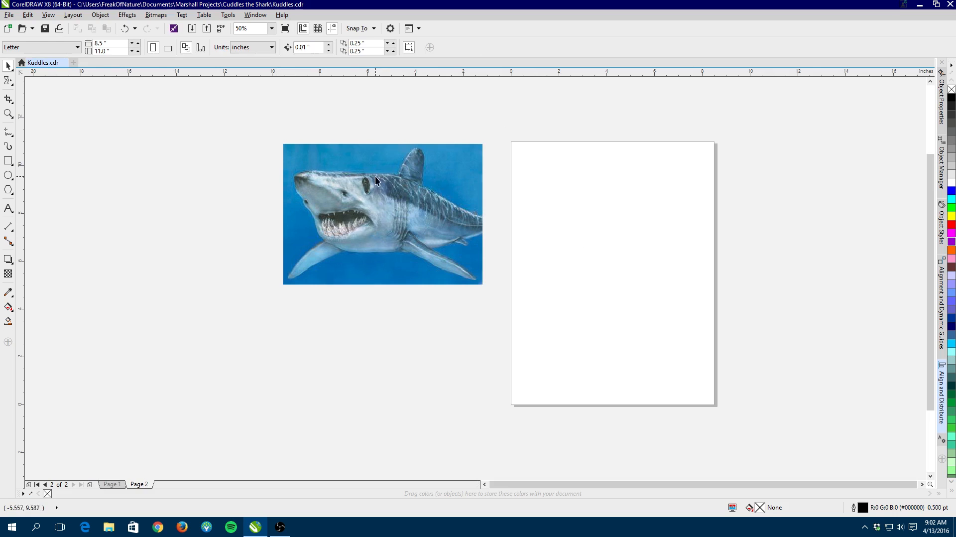
pyautogui.moveTo(357, 196); pyautogui.dragTo(582, 193)
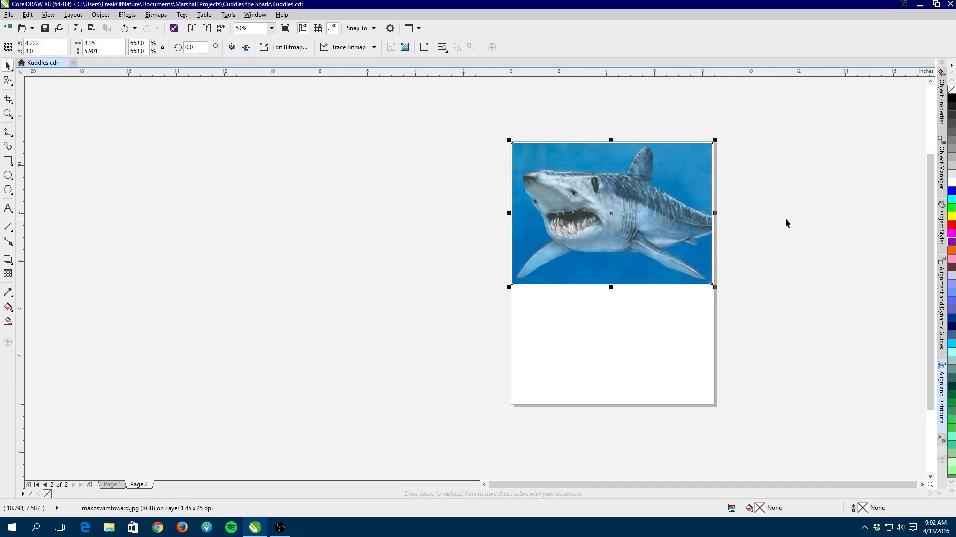
# Trace the shark's outline from the belly around the head and dorsal fin to the tail with a 0.09" teardrop Artistic brush
pyautogui.scroll(1, 819, 209)
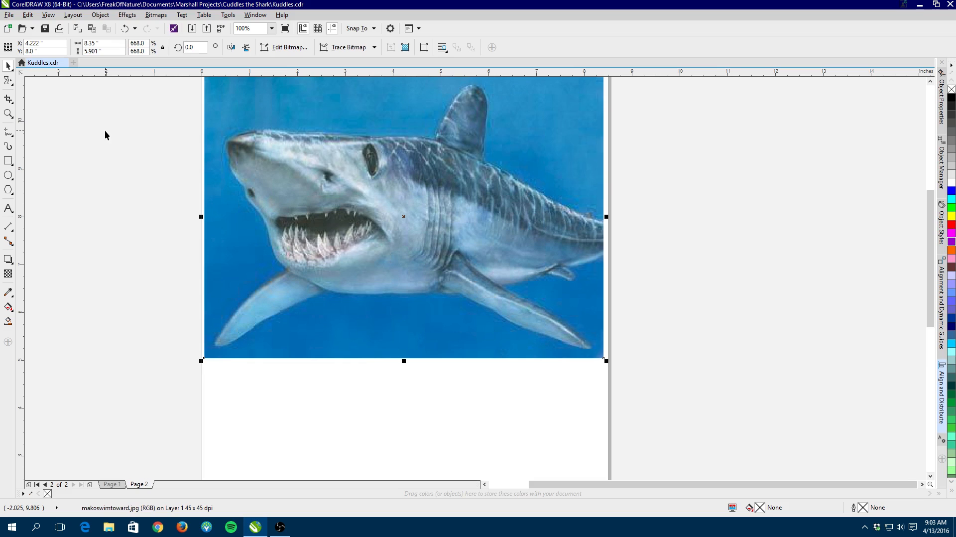
pyautogui.click(9, 147)
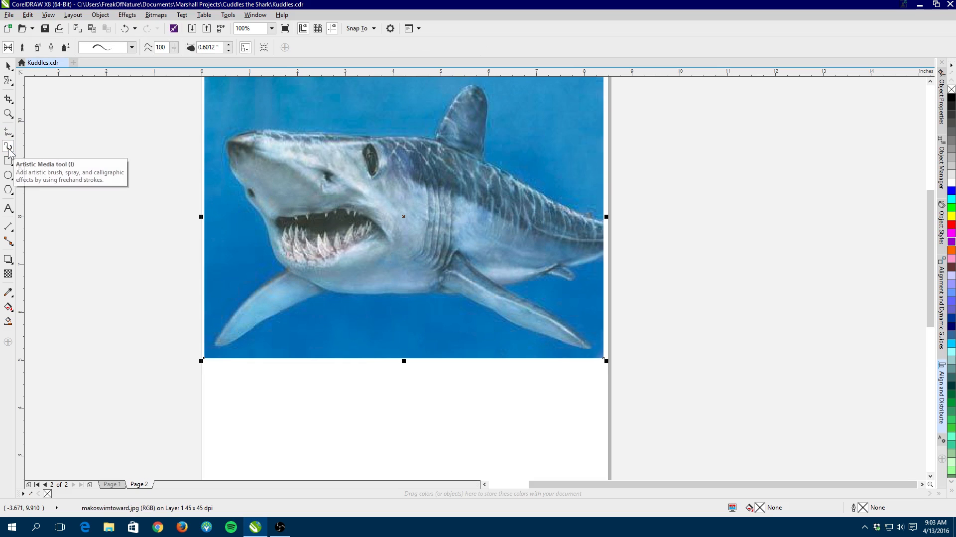
pyautogui.click(27, 48)
pyautogui.click(91, 47)
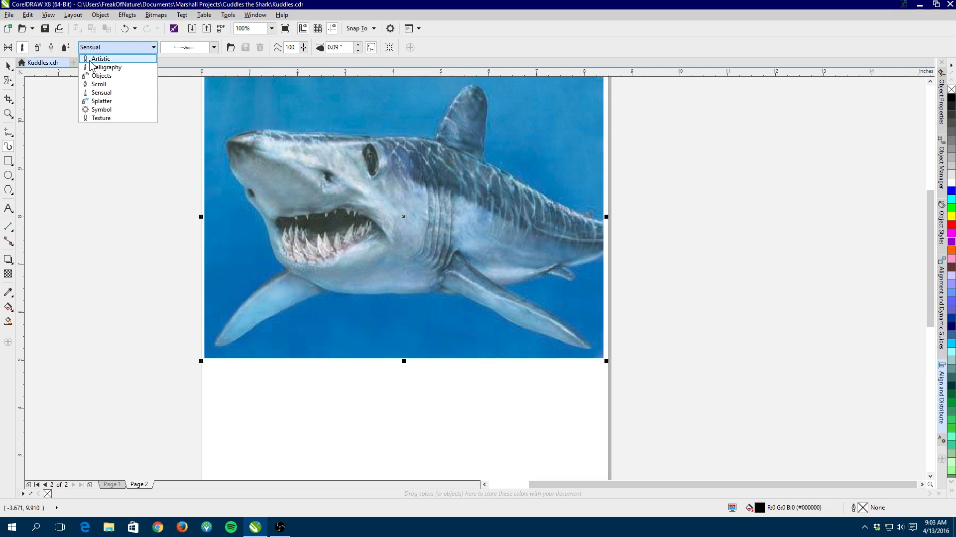
pyautogui.click(90, 60)
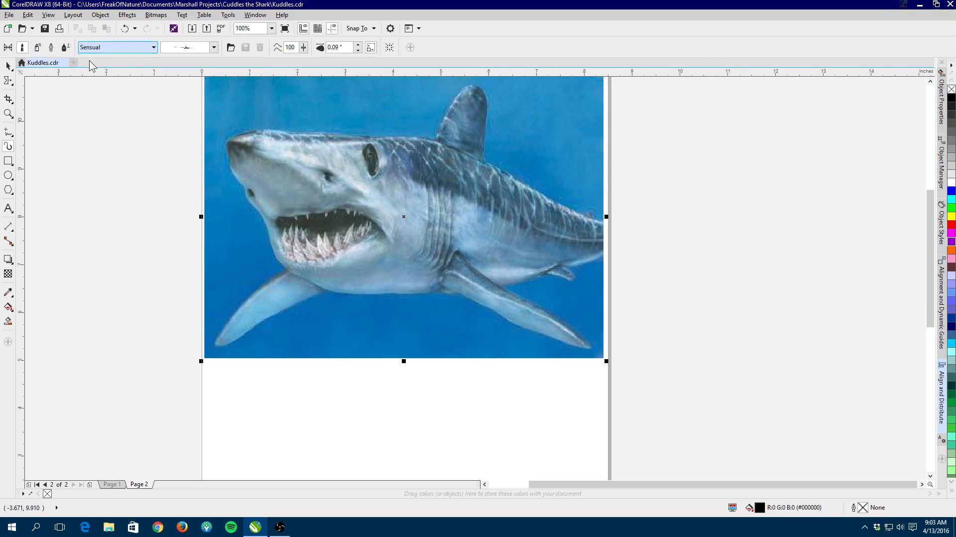
pyautogui.click(214, 47)
pyautogui.click(180, 264)
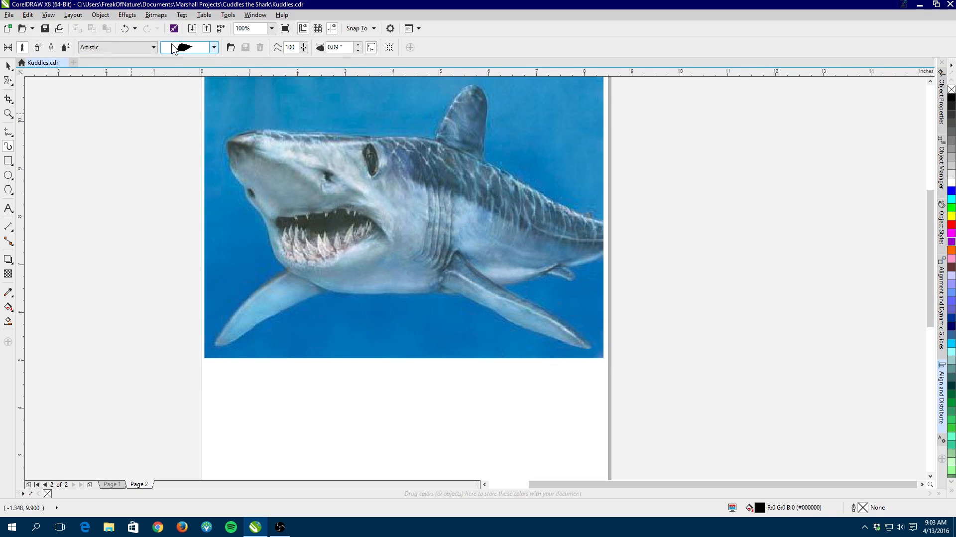
pyautogui.click(214, 47)
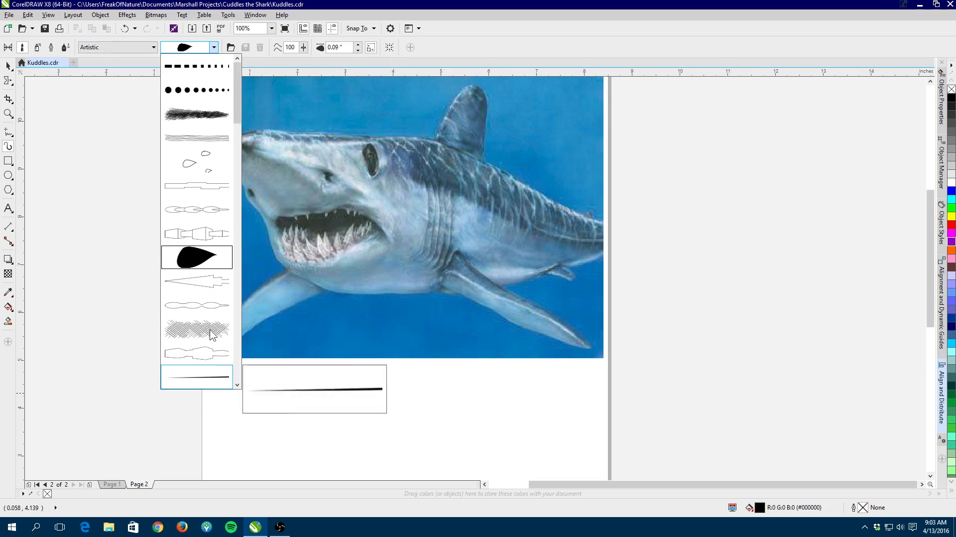
pyautogui.click(214, 48)
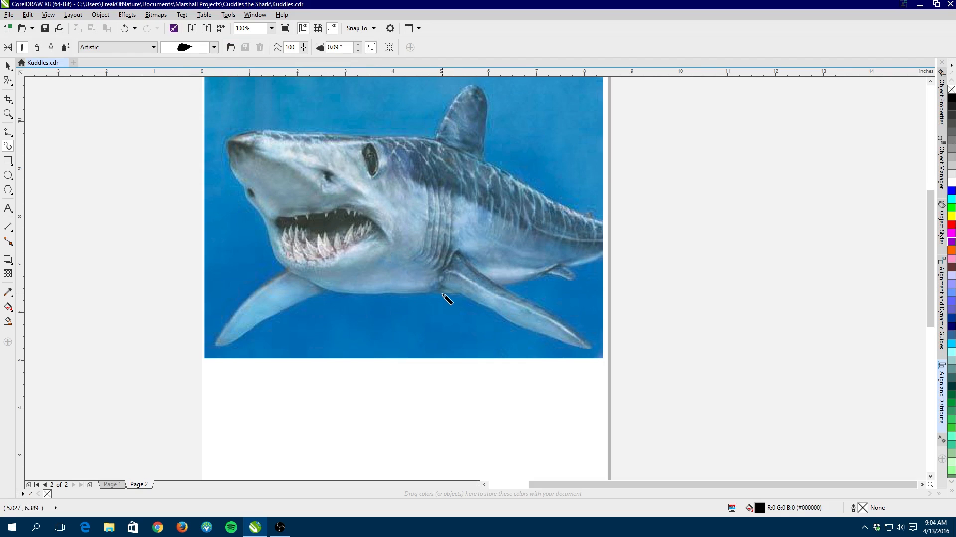
pyautogui.moveTo(442, 293)
pyautogui.mouseDown()
pyautogui.moveTo(343, 294)
pyautogui.moveTo(284, 270)
pyautogui.moveTo(270, 253)
pyautogui.moveTo(268, 223)
pyautogui.moveTo(228, 164)
pyautogui.moveTo(231, 136)
pyautogui.moveTo(272, 128)
pyautogui.moveTo(431, 138)
pyautogui.moveTo(480, 92)
pyautogui.moveTo(485, 161)
pyautogui.moveTo(584, 215)
pyautogui.mouseUp()
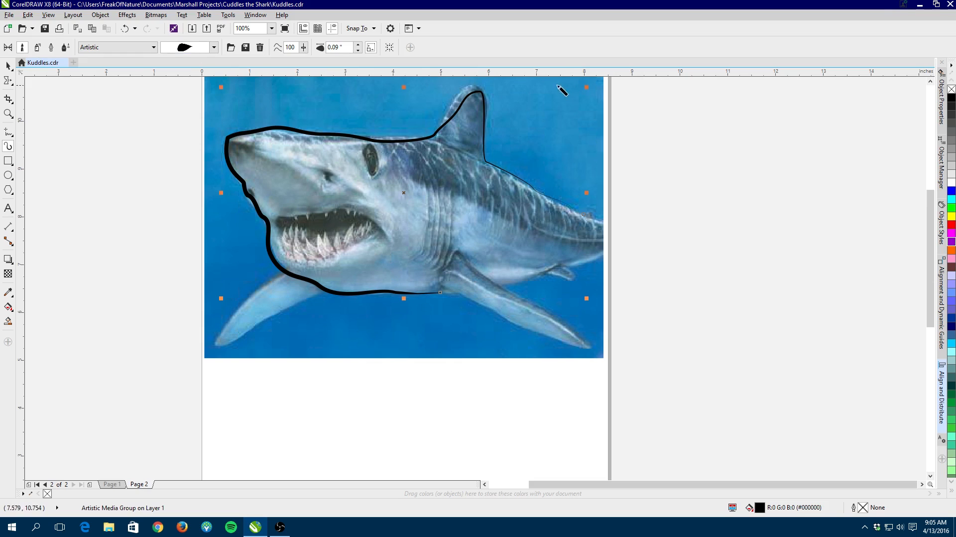
# Try the rough charcoal-like, crosshatched and outlined-segment Artistic brush strokes on the traced shark outline
pyautogui.click(214, 47)
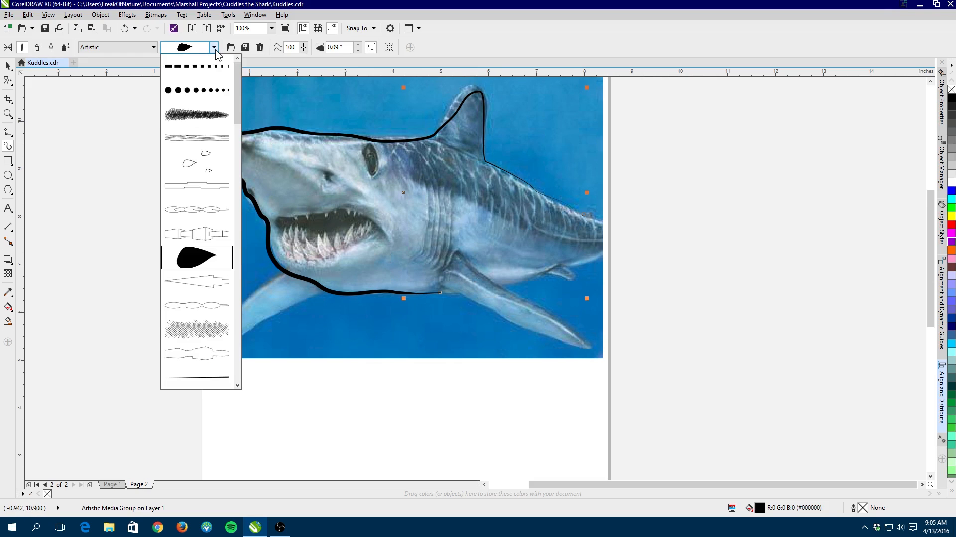
pyautogui.click(198, 112)
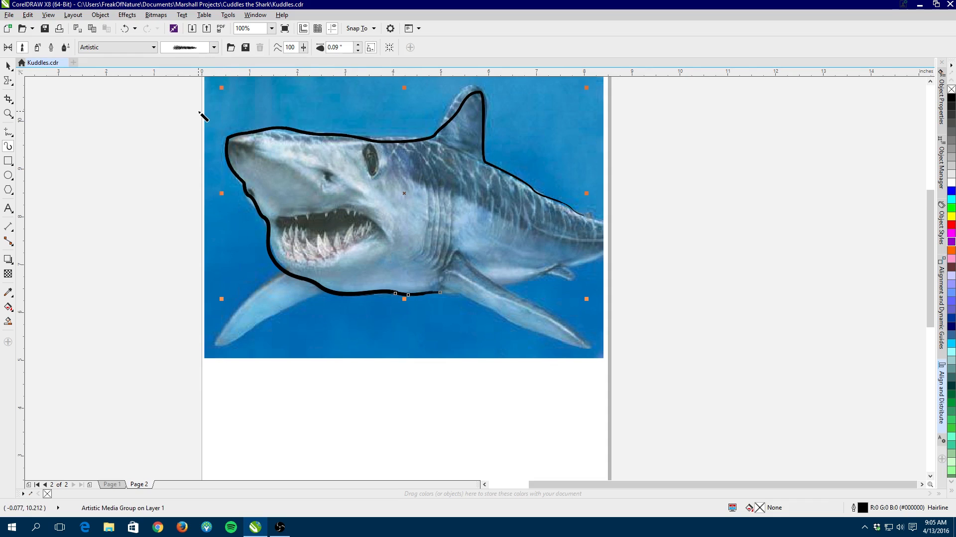
pyautogui.click(214, 47)
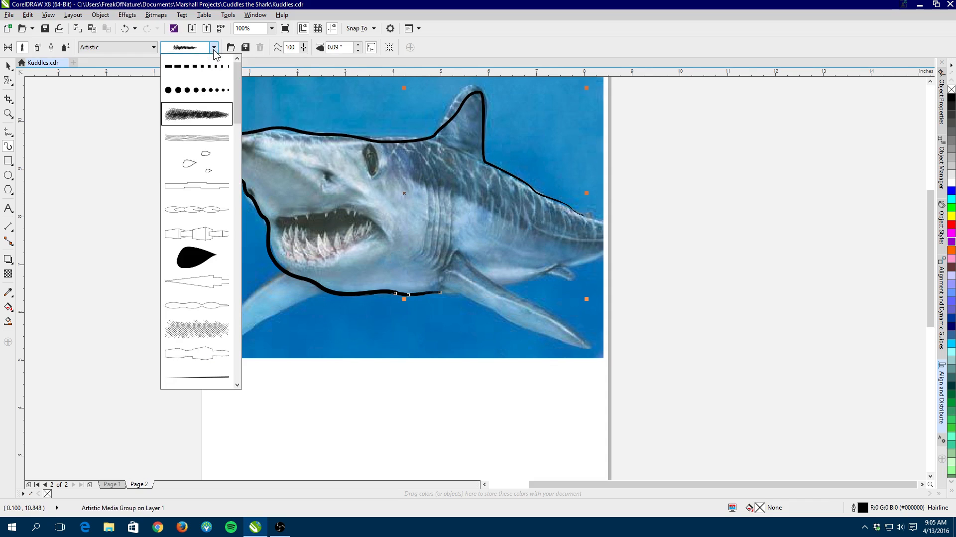
pyautogui.click(184, 329)
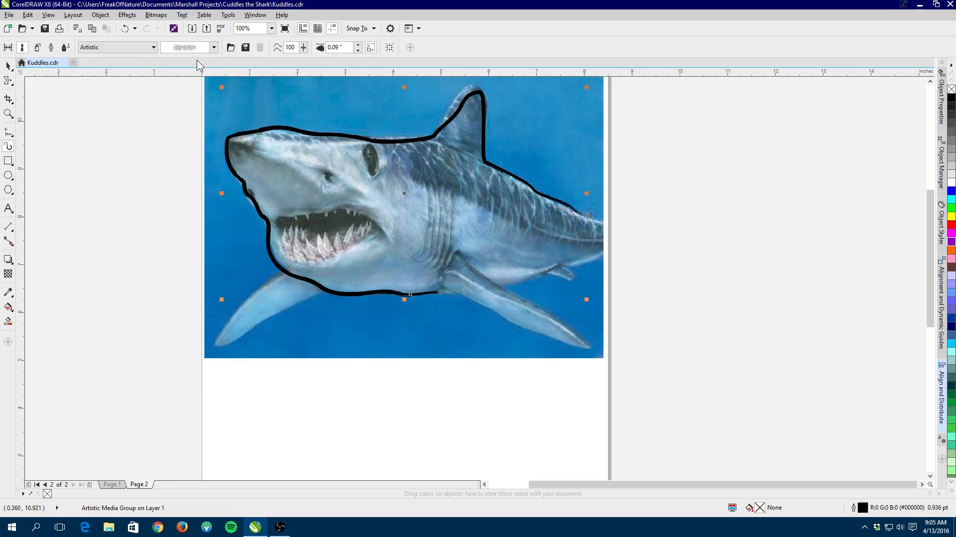
pyautogui.click(213, 47)
pyautogui.click(188, 238)
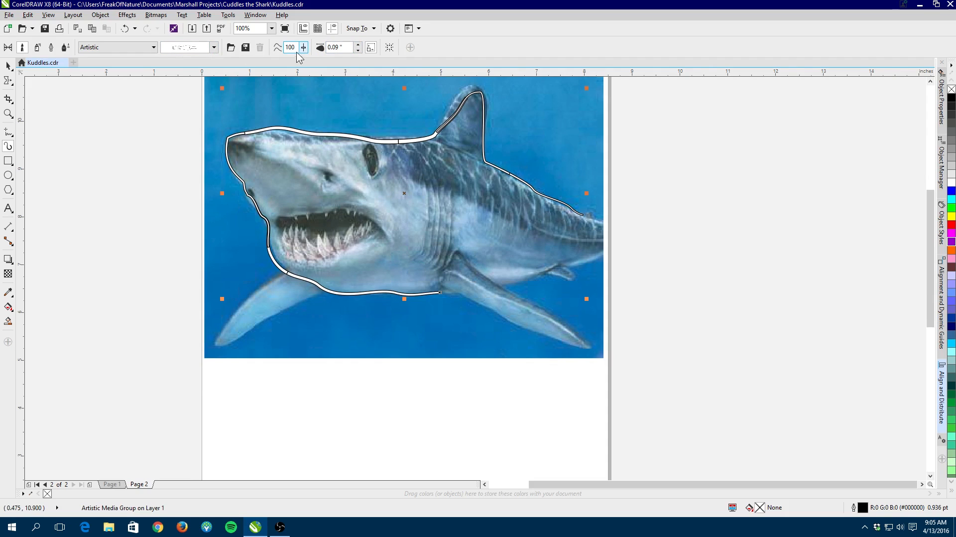
# Try the textured tapered brush stroke and the solid long-tapered brush stroke on the shark outline
pyautogui.click(214, 47)
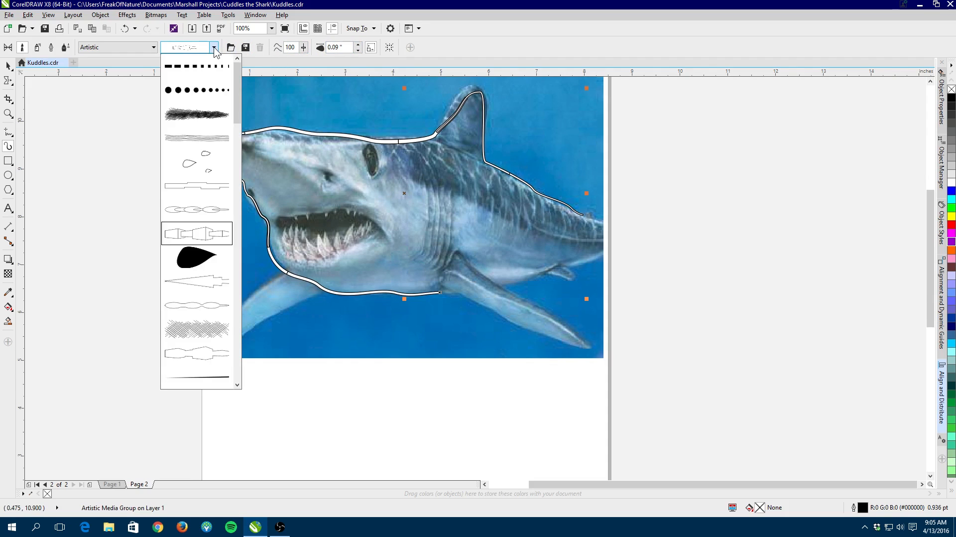
pyautogui.moveTo(237, 103); pyautogui.dragTo(243, 217)
pyautogui.click(219, 262)
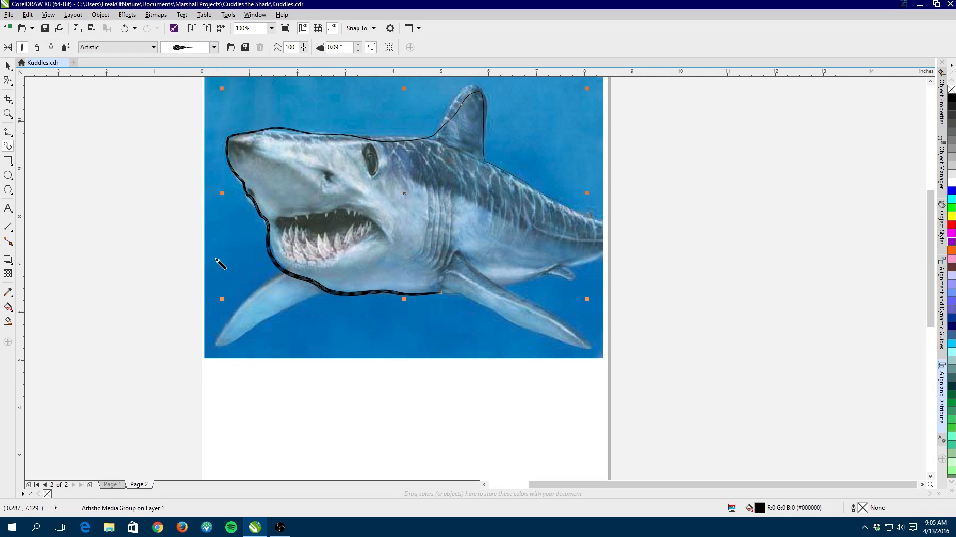
pyautogui.click(214, 47)
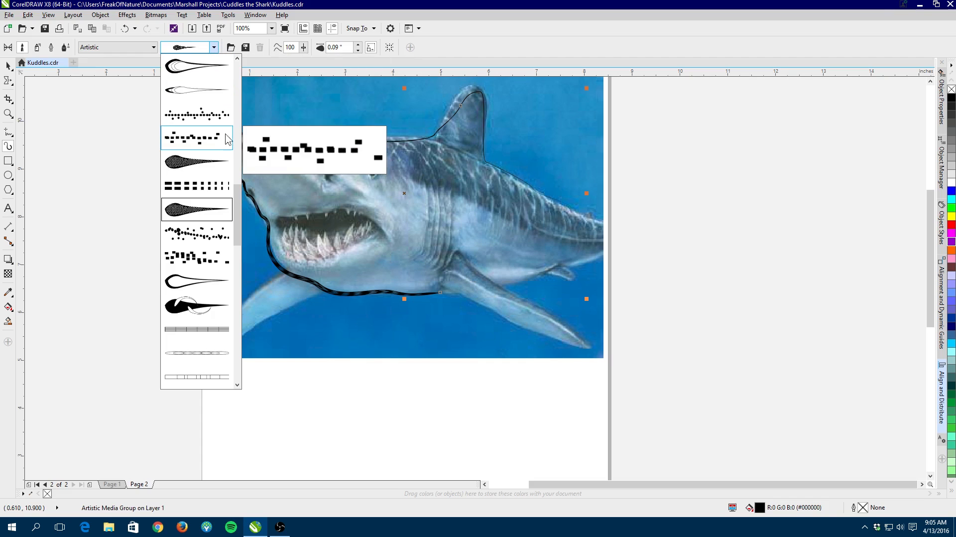
pyautogui.moveTo(237, 239); pyautogui.dragTo(237, 200)
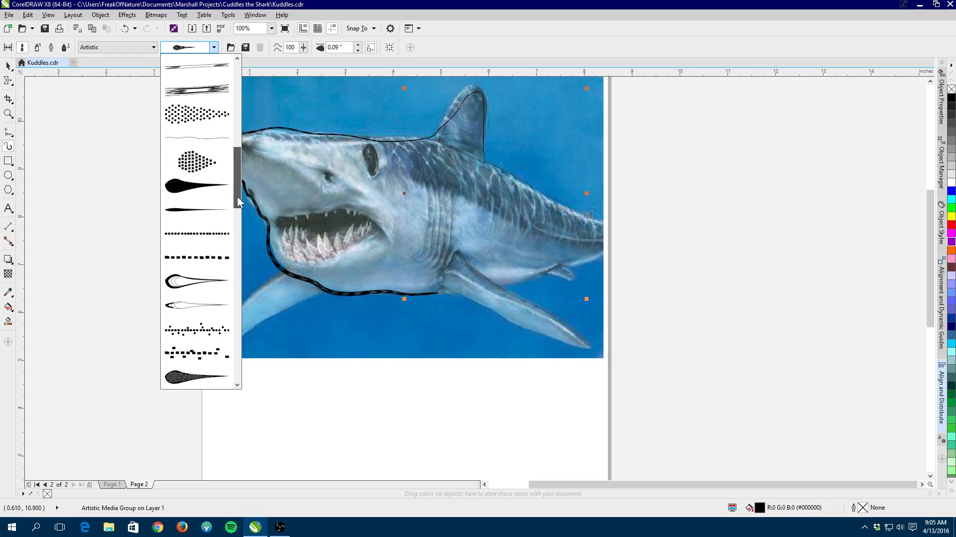
pyautogui.click(210, 189)
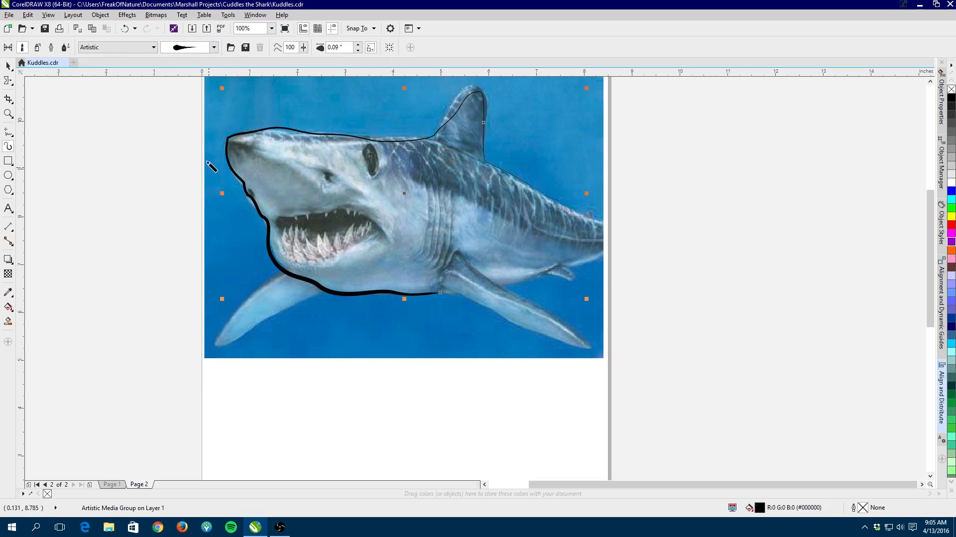
# Reapply the solid teardrop brush stroke to the shark outline and delete the outline from the page
pyautogui.click(214, 48)
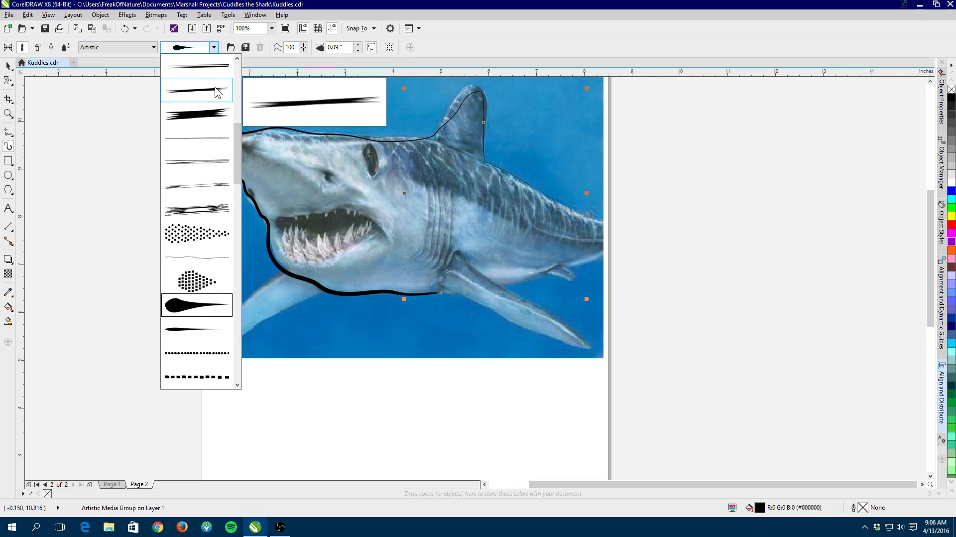
pyautogui.scroll(-5, 176, 257)
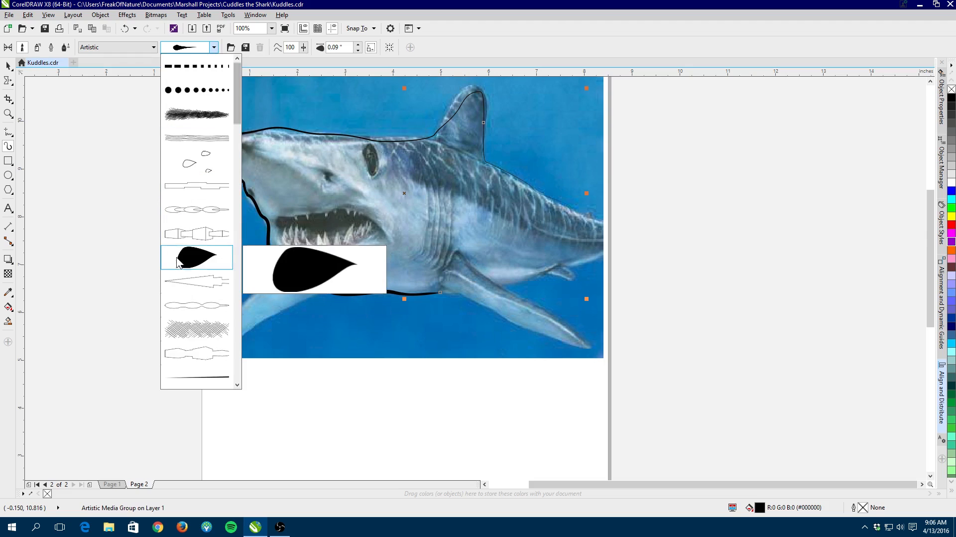
pyautogui.click(177, 255)
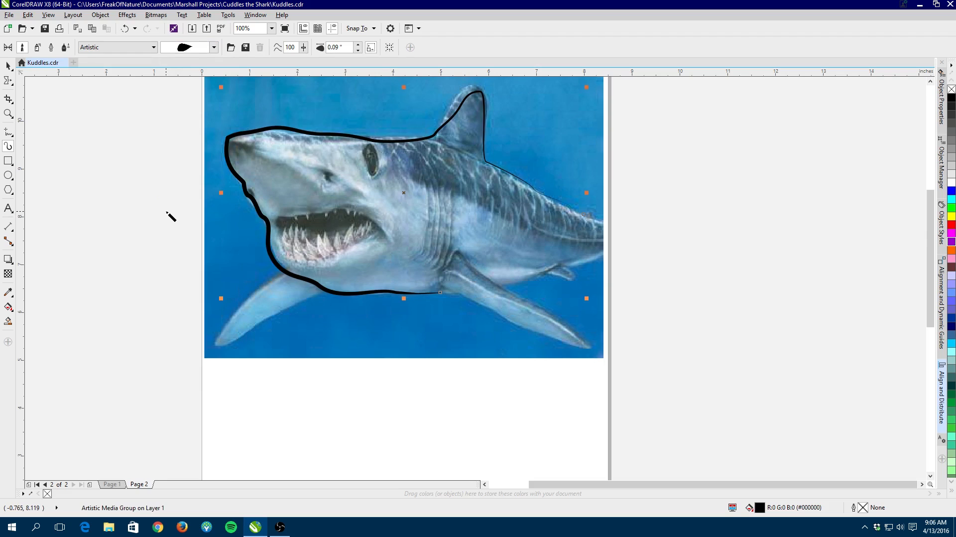
pyautogui.press('Delete')
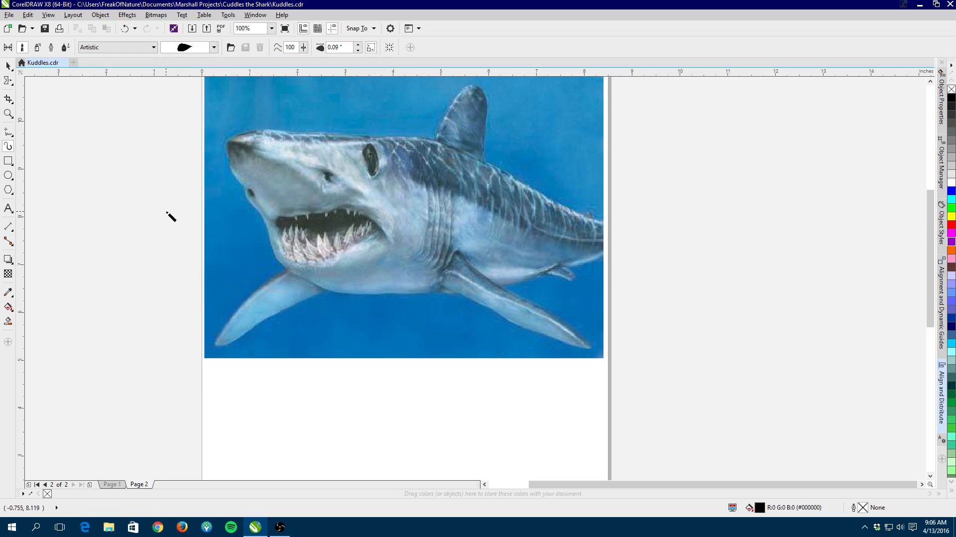
# Activate the Polyline tool from the group of curve drawing tools
pyautogui.click(10, 132)
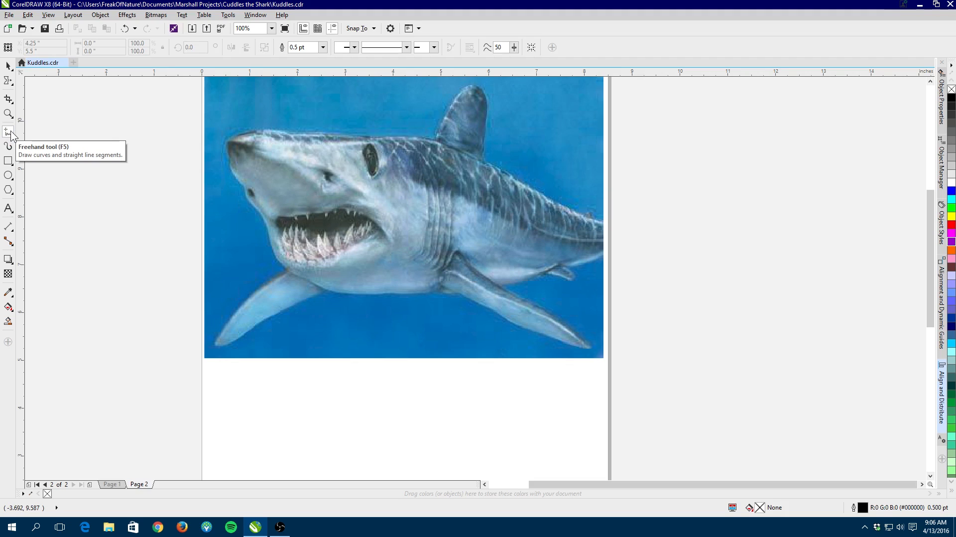
pyautogui.click(11, 133)
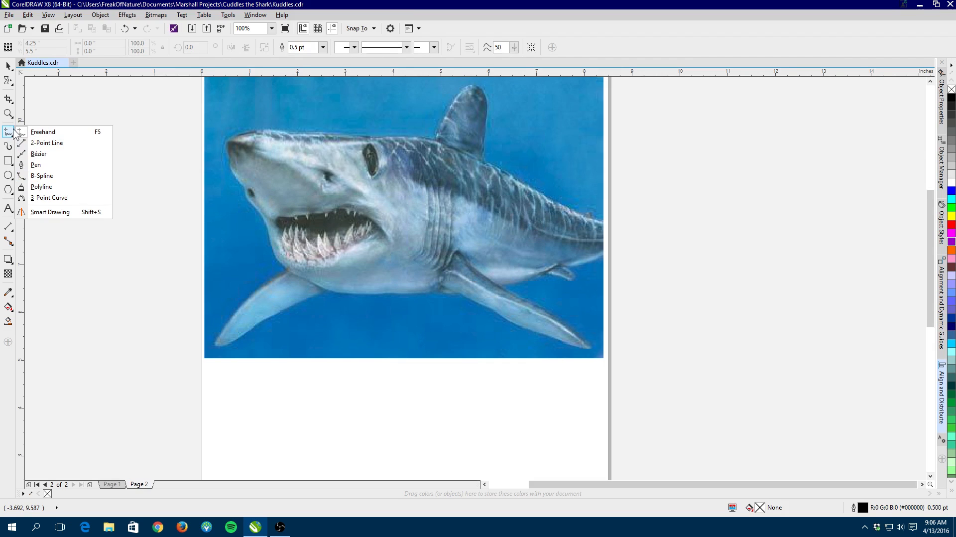
pyautogui.click(15, 120)
pyautogui.click(14, 100)
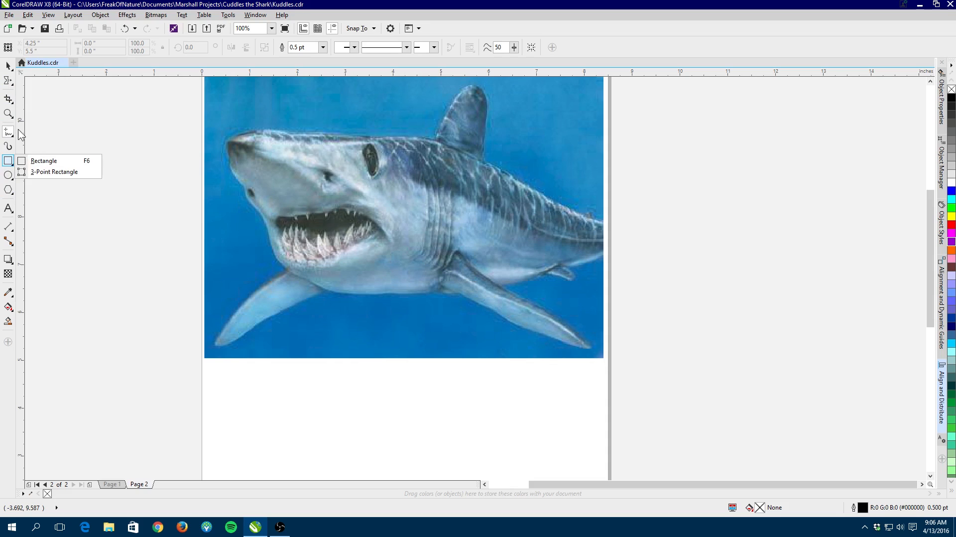
pyautogui.moveTo(11, 135)
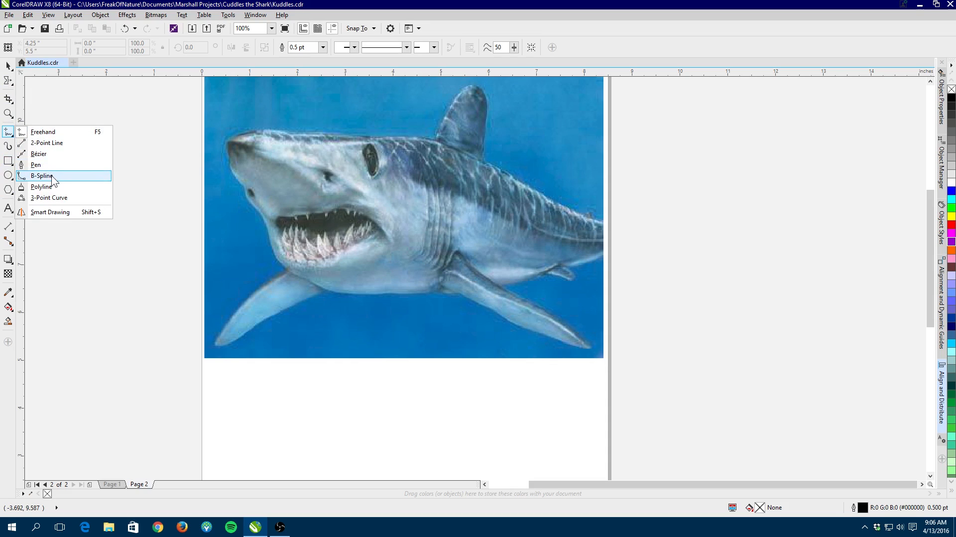
pyautogui.click(50, 186)
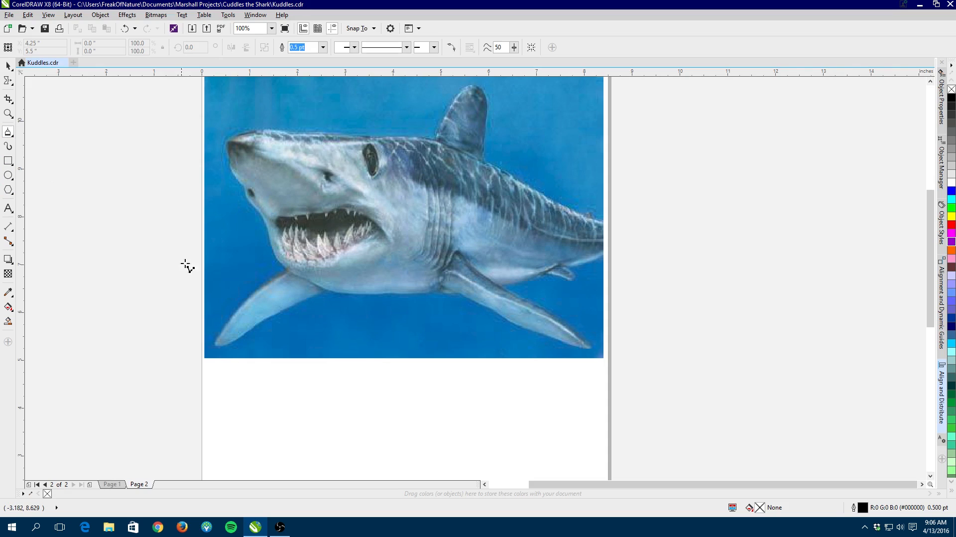
pyautogui.click(441, 292)
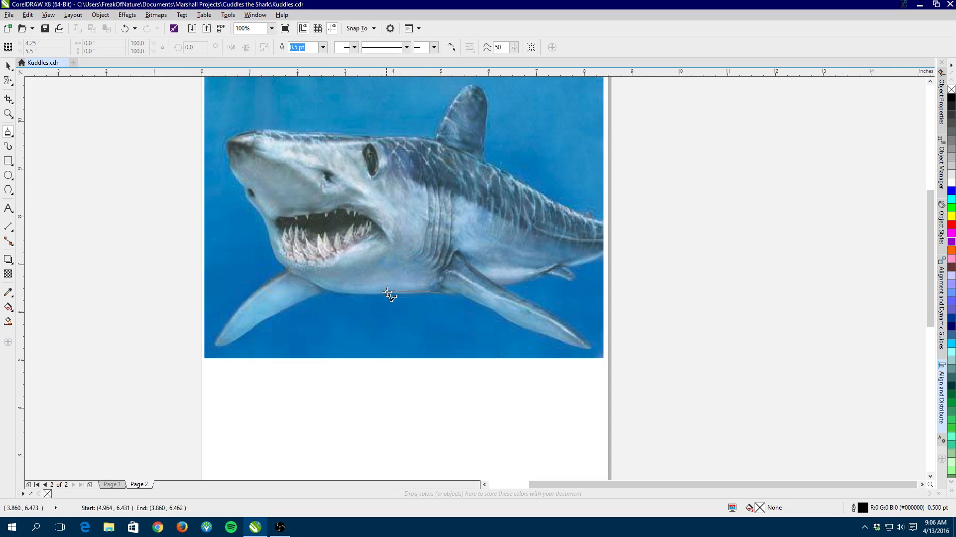
pyautogui.click(312, 281)
pyautogui.click(227, 152)
pyautogui.click(257, 130)
pyautogui.click(437, 140)
pyautogui.scroll(1, 473, 92)
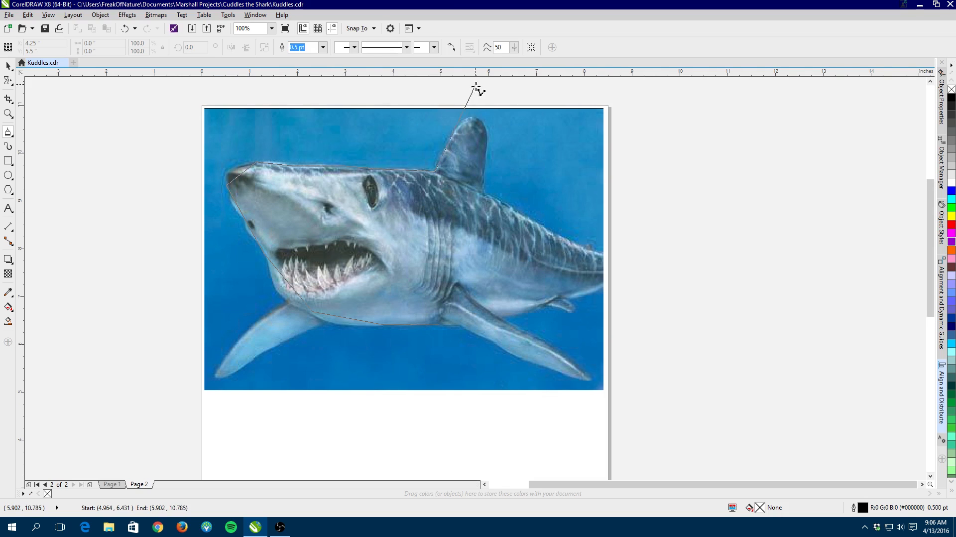
pyautogui.click(476, 119)
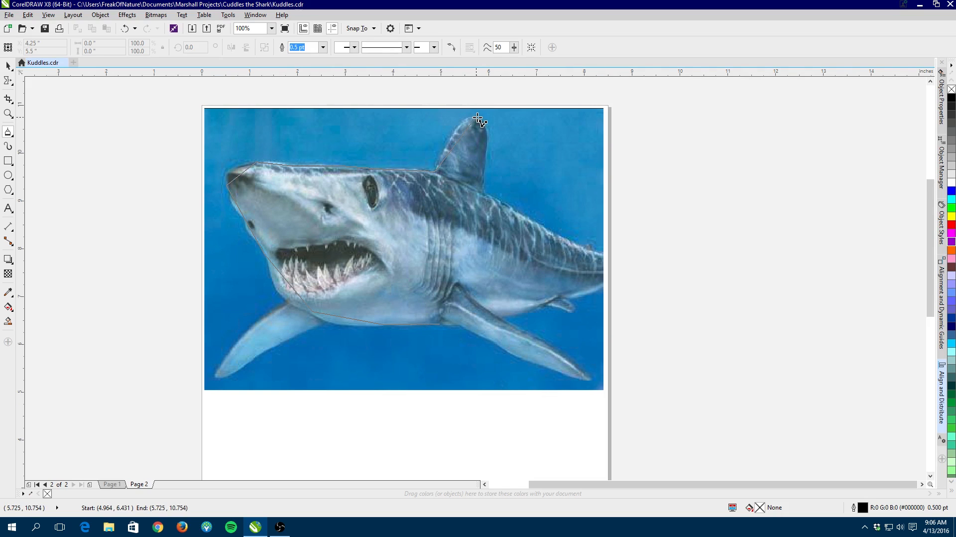
pyautogui.click(481, 193)
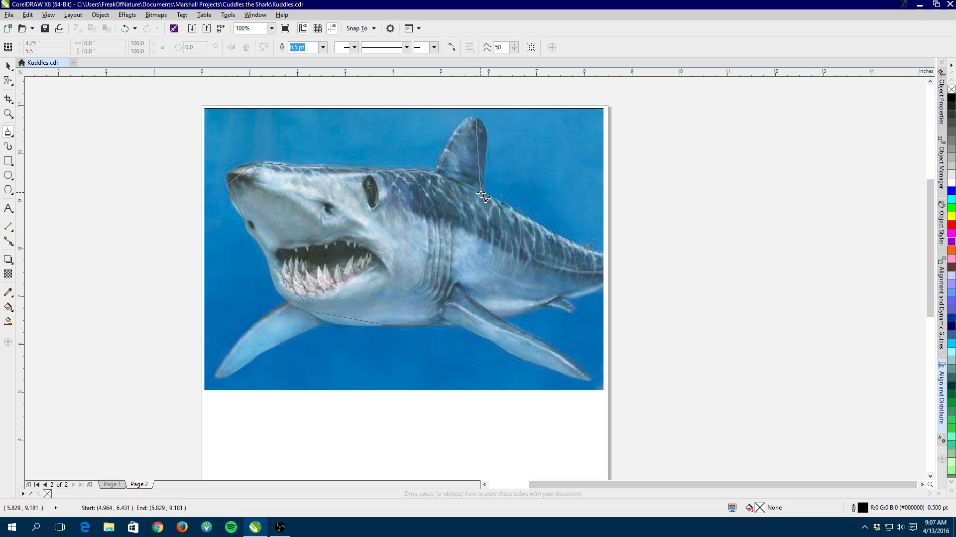
pyautogui.click(592, 253)
pyautogui.press('Escape')
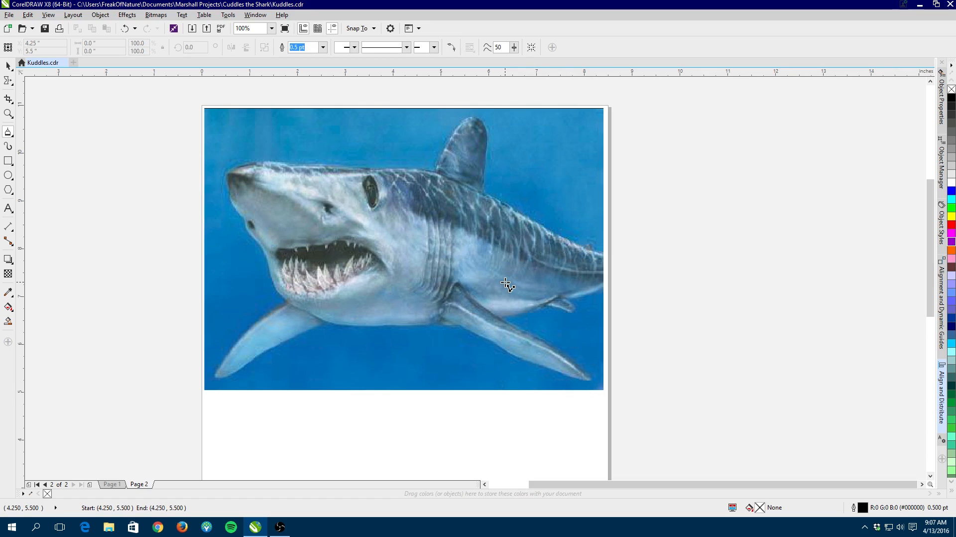
# Trace the shark's body with straight polyline segments from the belly around the snout and dorsal fin to the tail, ending at a spare point inside the body
pyautogui.click(446, 325)
pyautogui.click(297, 299)
pyautogui.click(228, 186)
pyautogui.click(289, 164)
pyautogui.click(437, 173)
pyautogui.click(474, 118)
pyautogui.click(481, 192)
pyautogui.click(592, 250)
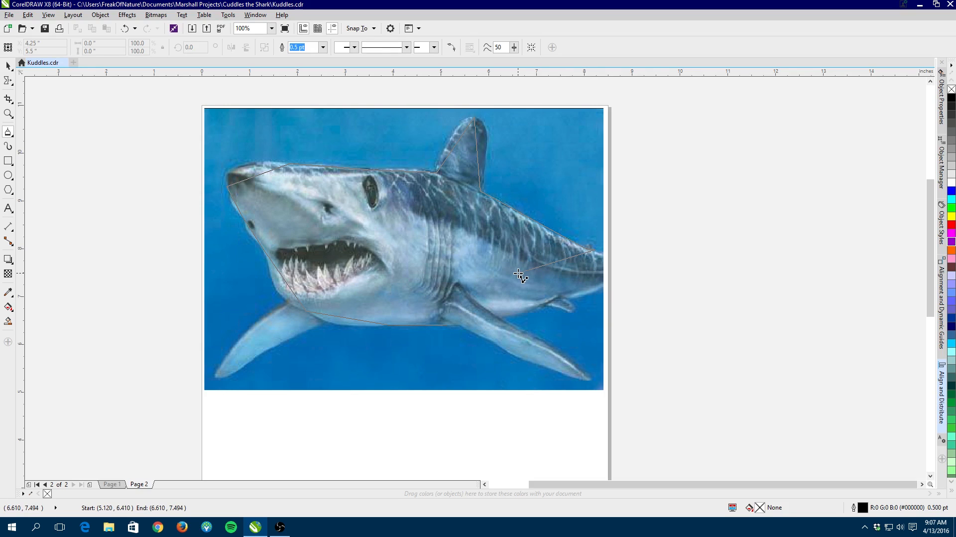
pyautogui.doubleClick(518, 273)
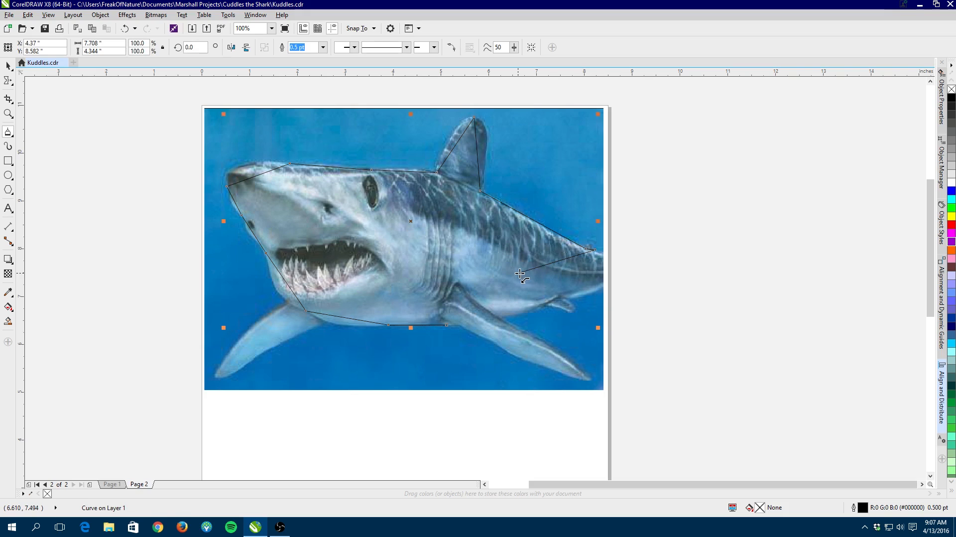
# Delete the spare end node inside the shark's body from the traced outline with the Shape tool
pyautogui.click(5, 80)
pyautogui.click(33, 81)
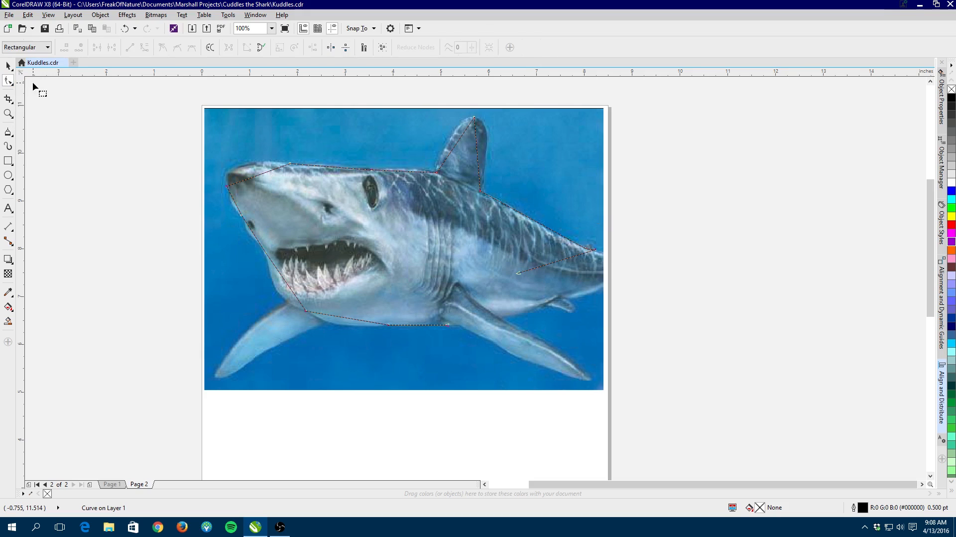
pyautogui.click(518, 273)
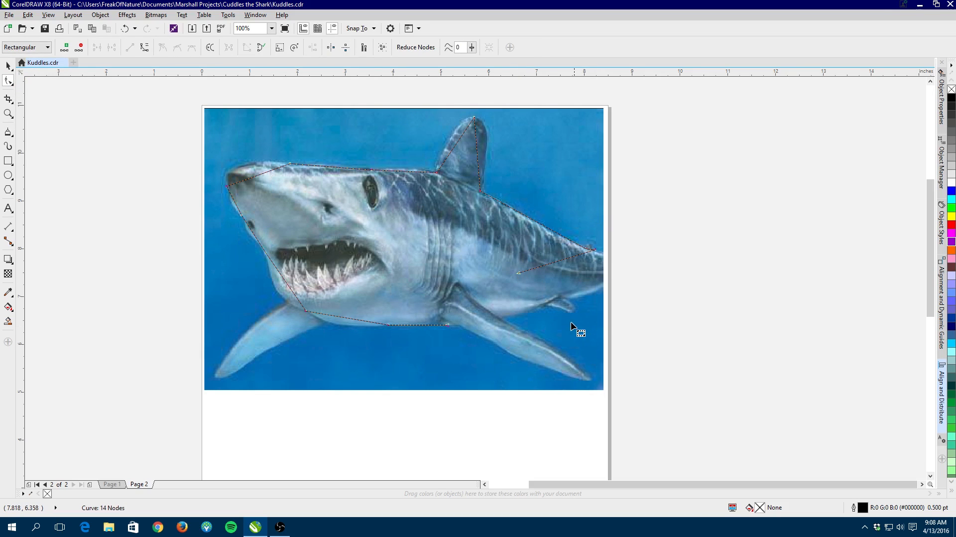
pyautogui.press('Delete')
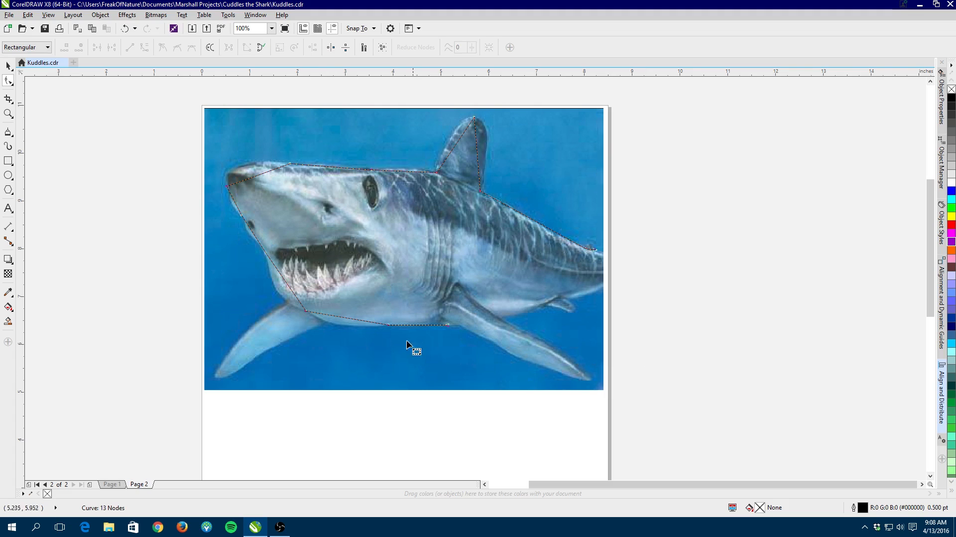
# Select all nodes of the shark outline and convert its straight segments to curves
pyautogui.click(334, 316)
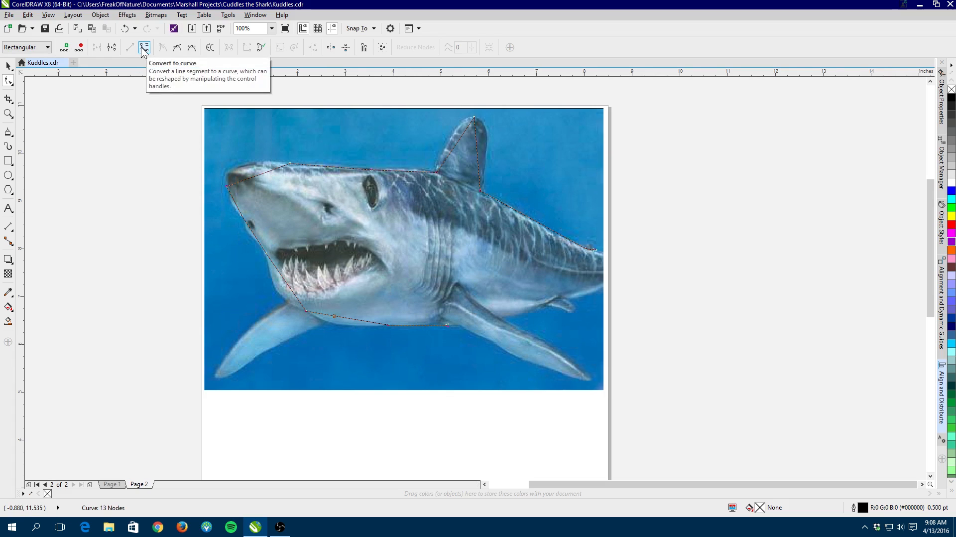
pyautogui.moveTo(684, 372); pyautogui.dragTo(177, 147)
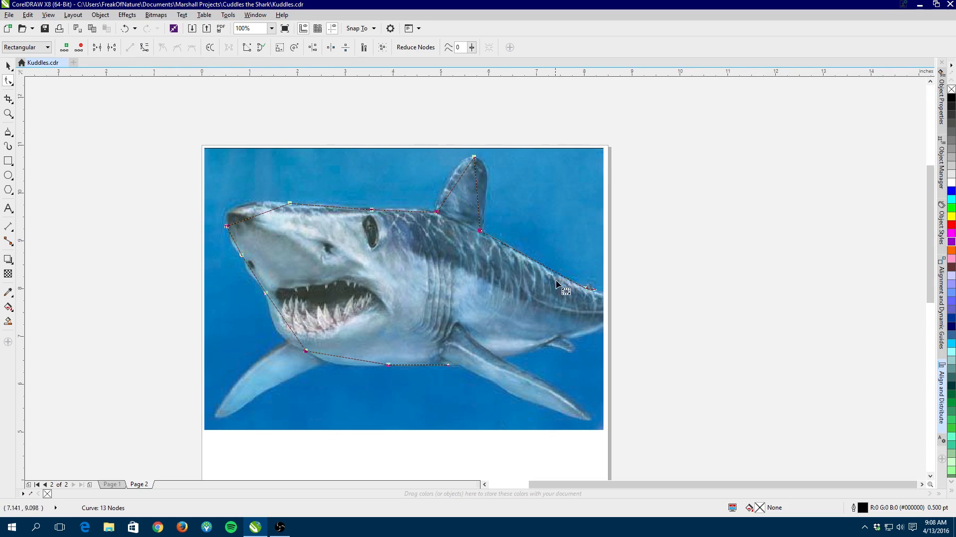
pyautogui.click(143, 48)
# Bend the outline segments over the nose, back, dorsal fin and small tail fin to follow the shark's upper contour
pyautogui.moveTo(250, 217); pyautogui.dragTo(233, 208)
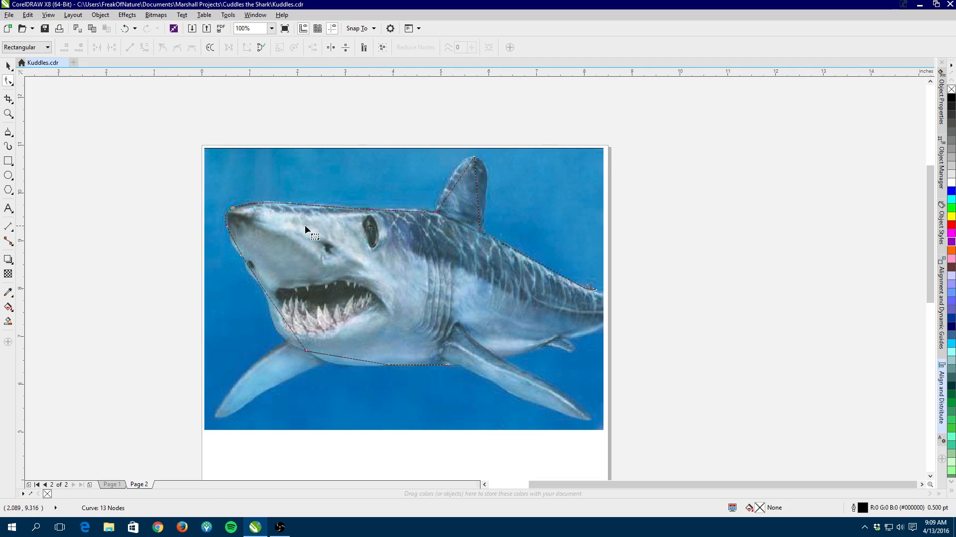
pyautogui.moveTo(406, 211); pyautogui.dragTo(486, 173)
pyautogui.moveTo(555, 271); pyautogui.dragTo(555, 272)
pyautogui.scroll(2, 591, 292)
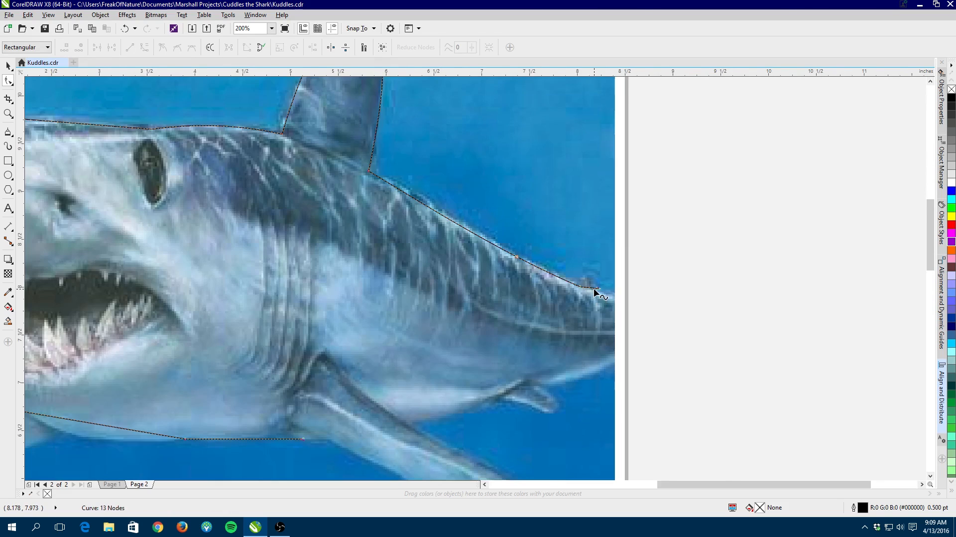
pyautogui.moveTo(583, 287); pyautogui.dragTo(579, 268)
pyautogui.scroll(-2, 615, 288)
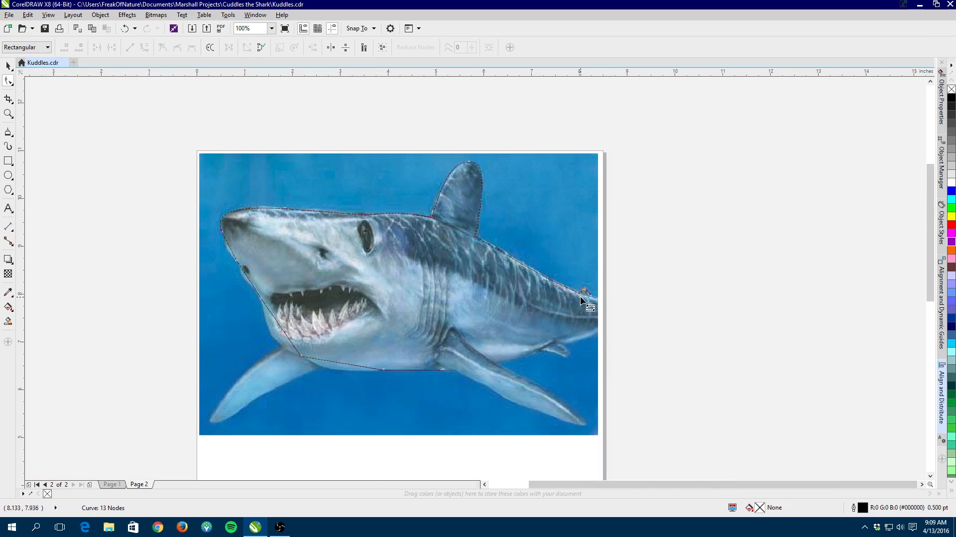
# Reshape the outline segments and nodes along the underside of the snout to follow the contour around the nostril down to the mouth
pyautogui.scroll(1, 267, 316)
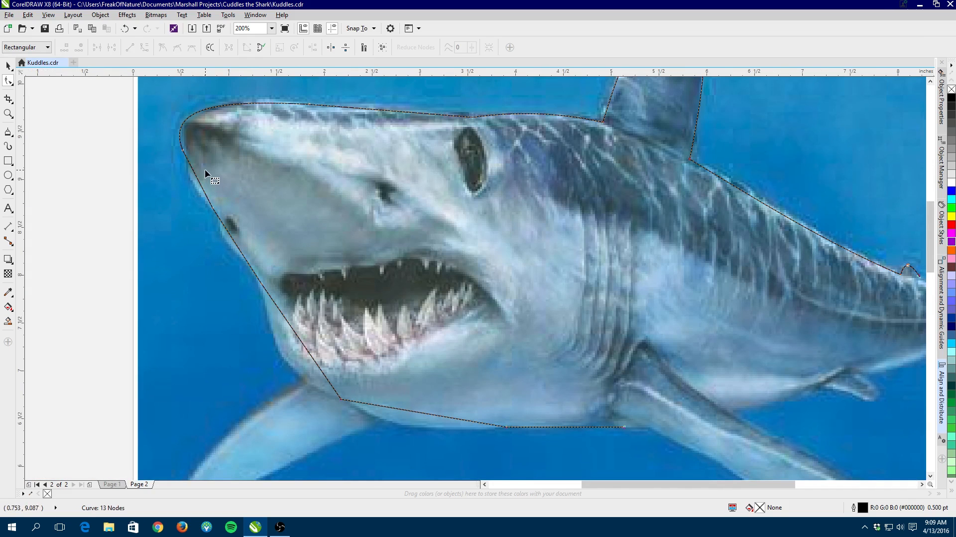
pyautogui.moveTo(201, 184); pyautogui.dragTo(195, 187)
pyautogui.moveTo(235, 244); pyautogui.dragTo(230, 249)
pyautogui.moveTo(213, 208); pyautogui.dragTo(219, 214)
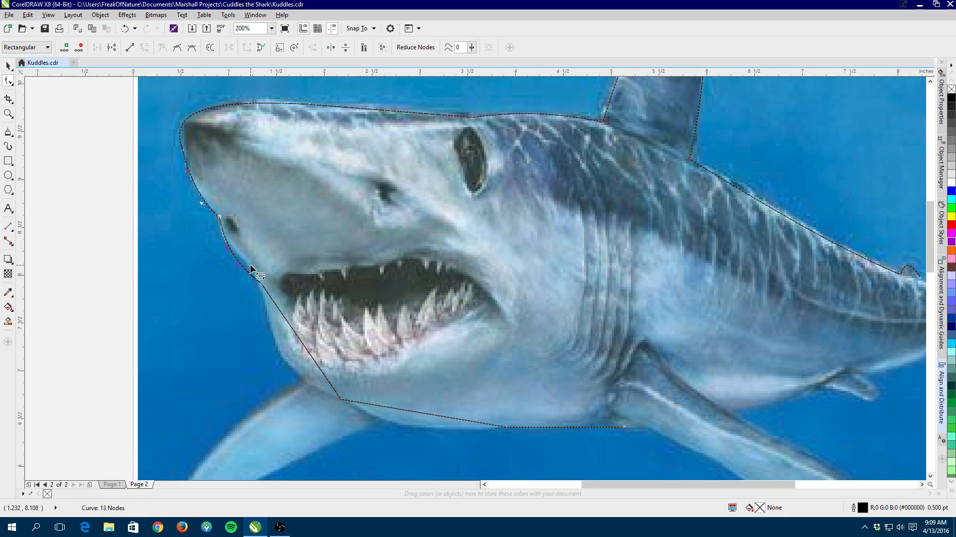
pyautogui.moveTo(256, 283); pyautogui.dragTo(250, 265)
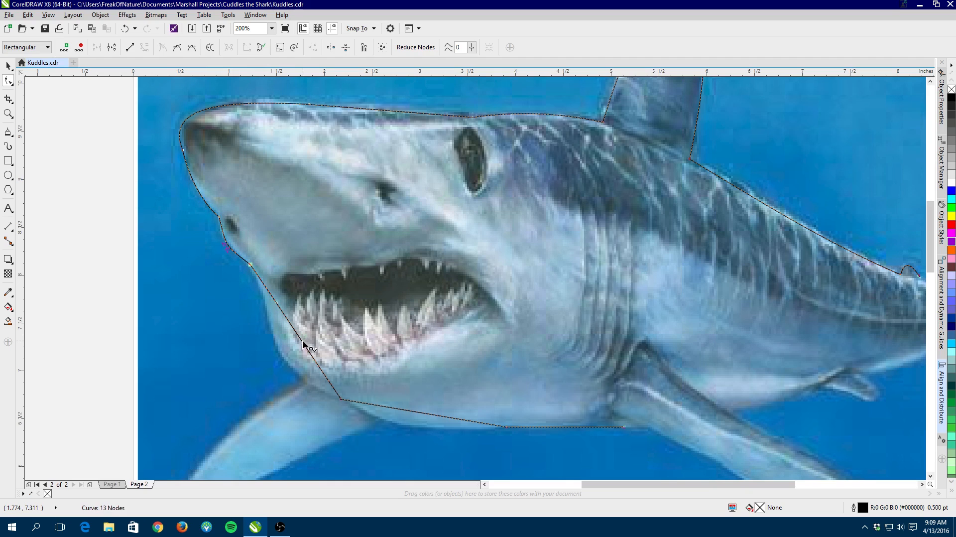
# Bend the lower jaw and belly segments outward to match the shark's underside
pyautogui.moveTo(304, 343); pyautogui.dragTo(289, 367)
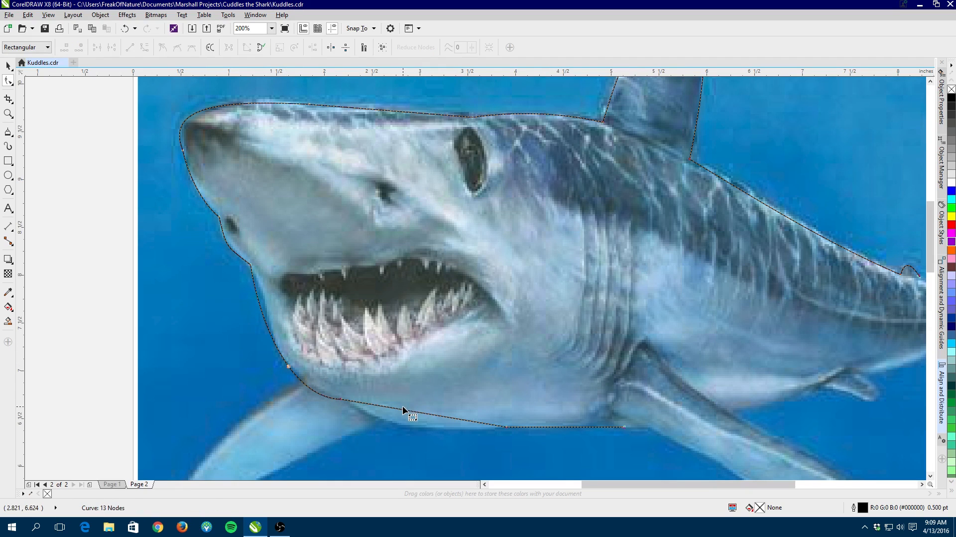
pyautogui.moveTo(402, 407); pyautogui.dragTo(401, 425)
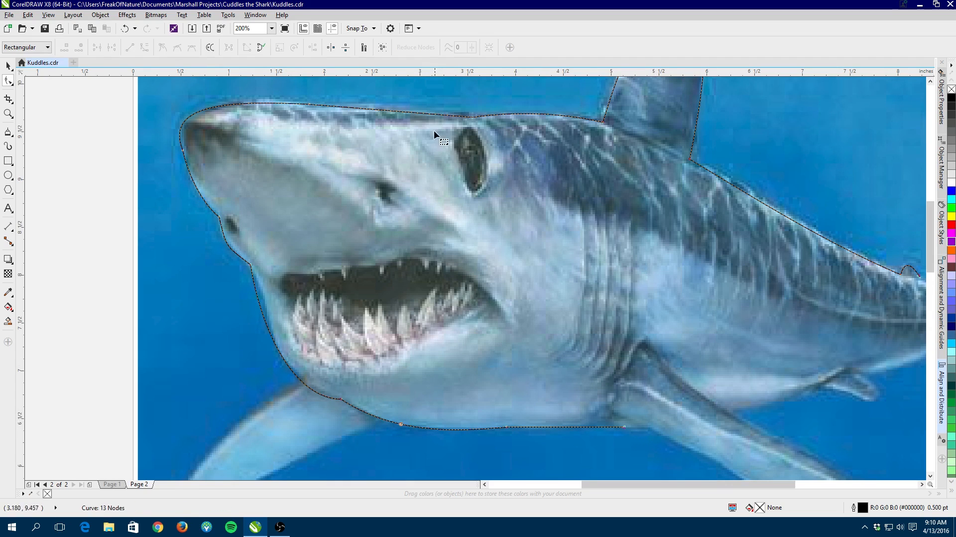
pyautogui.scroll(-2, 396, 199)
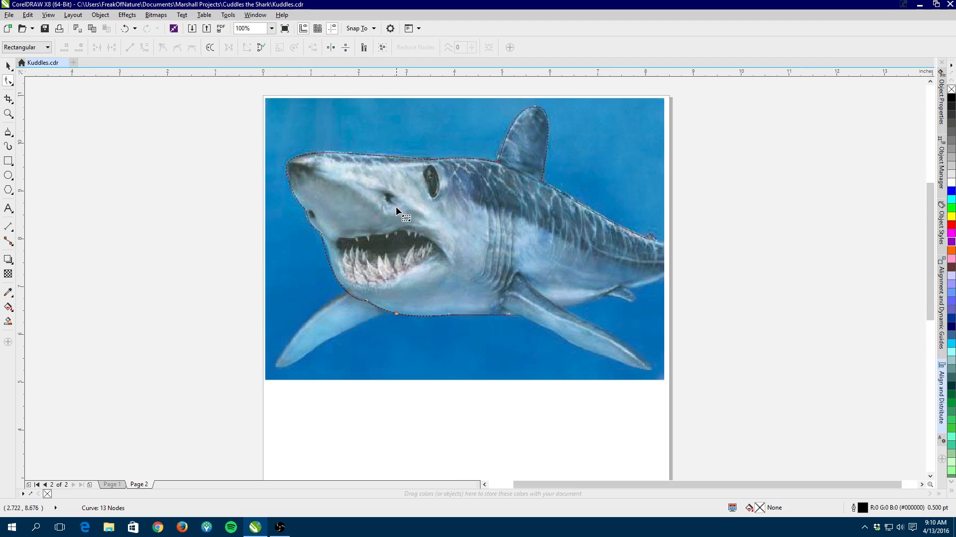
# Set the shark body outline's width to 3.0 pt
pyautogui.click(9, 66)
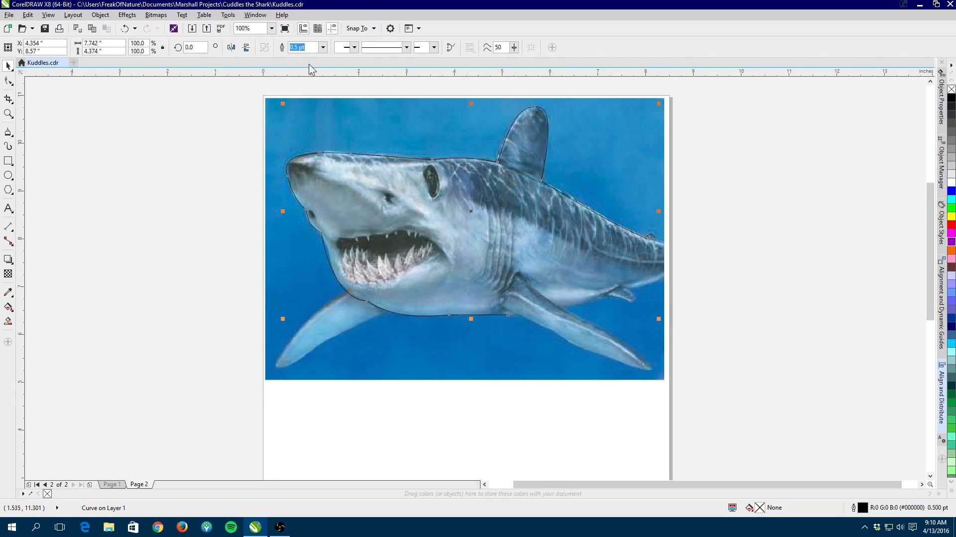
pyautogui.click(322, 47)
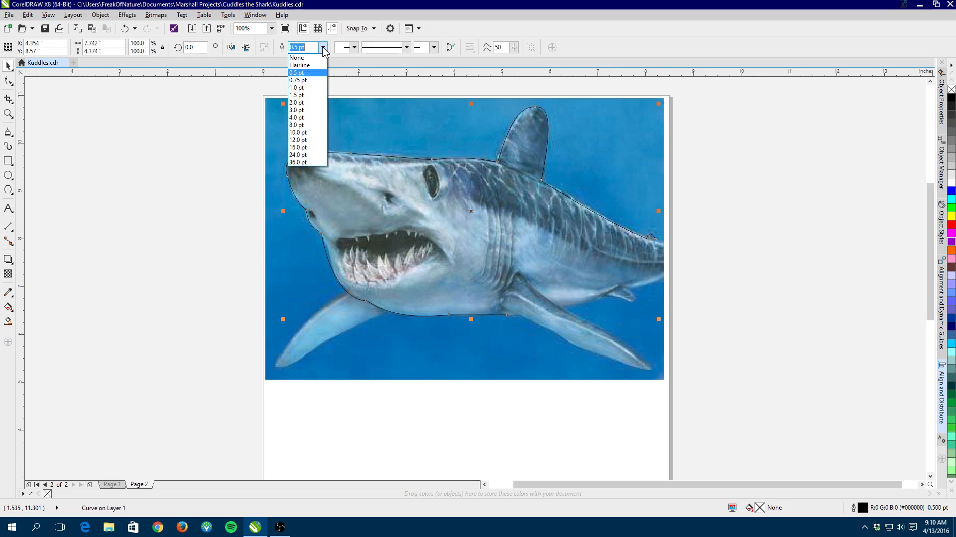
pyautogui.click(301, 109)
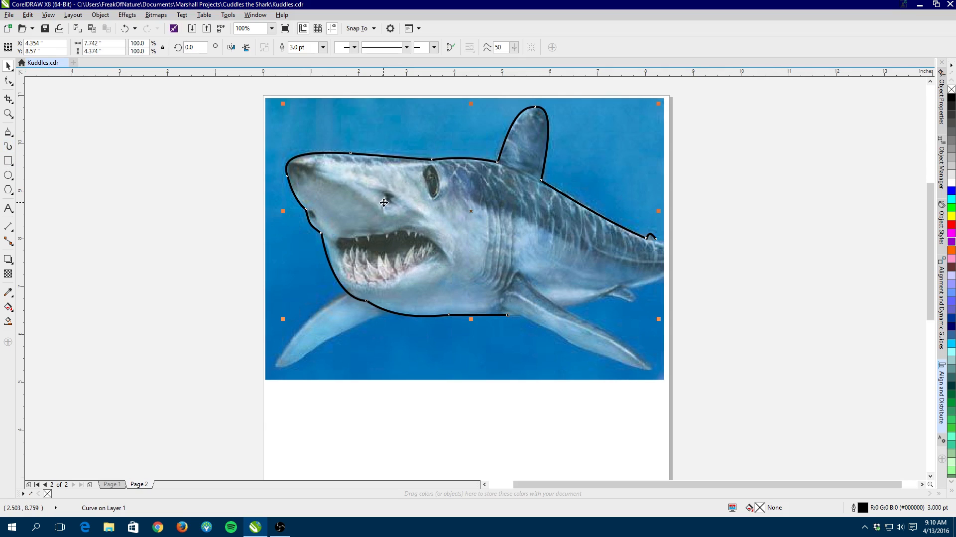
pyautogui.scroll(3, 339, 199)
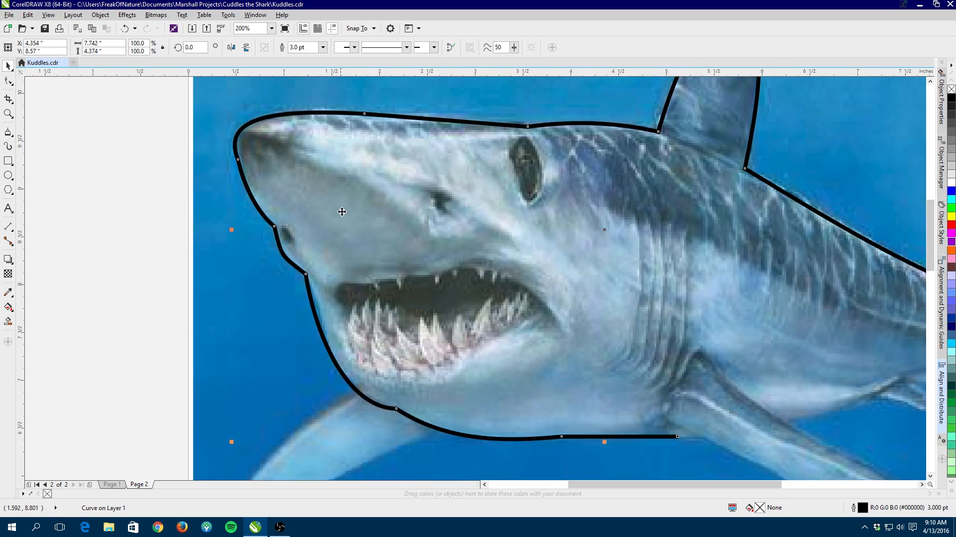
pyautogui.scroll(-3, 343, 211)
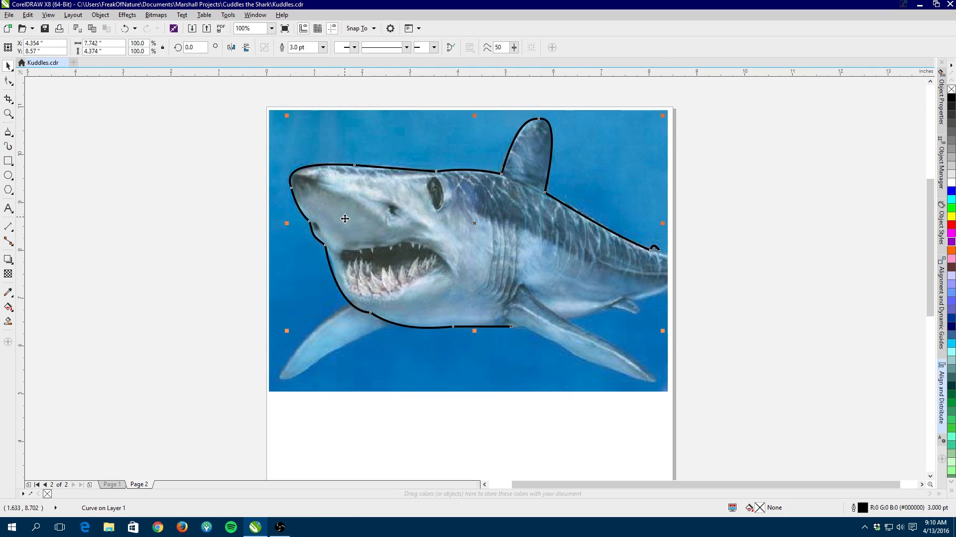
# Trace the pectoral fin below the jaw with a polyline around its tip and back to the belly, ending at a spare point outside the fin
pyautogui.click(8, 132)
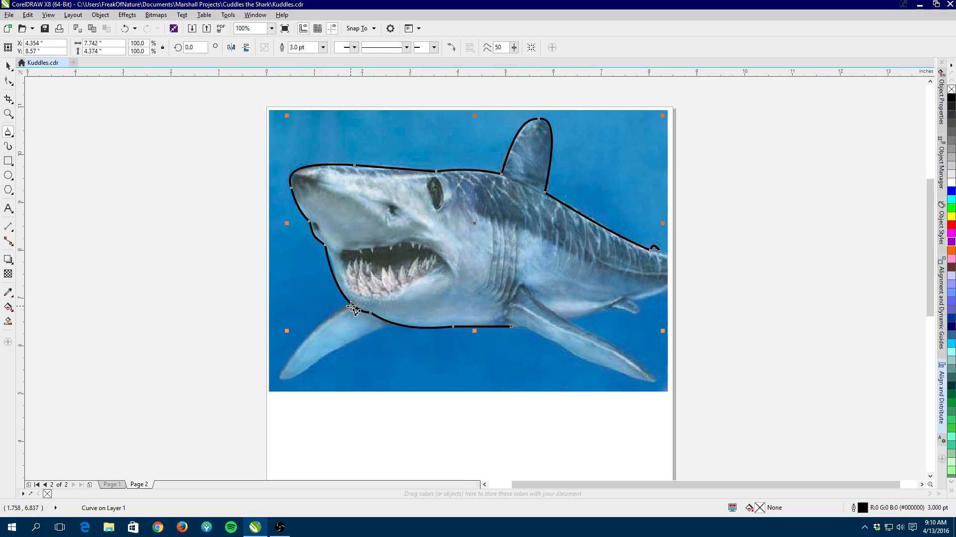
pyautogui.click(348, 308)
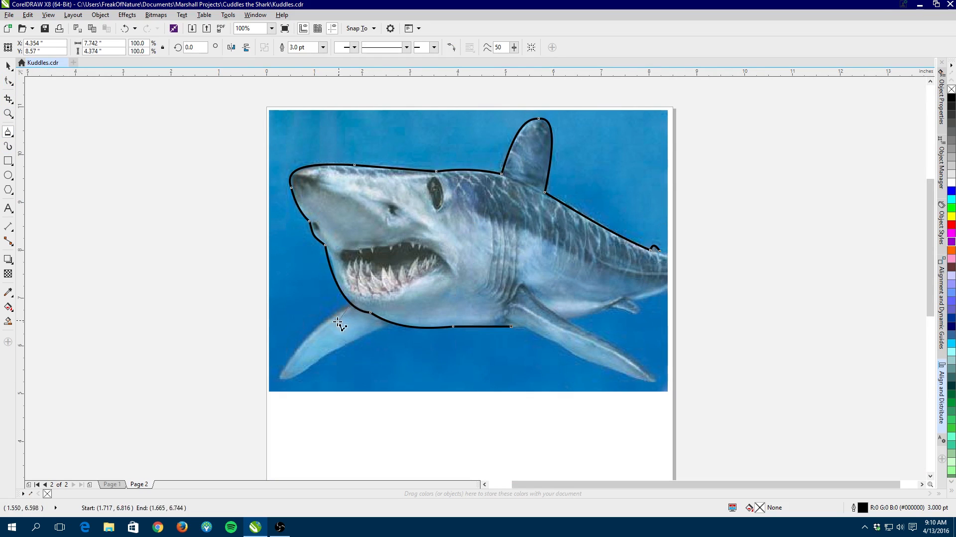
pyautogui.click(298, 350)
pyautogui.click(281, 373)
pyautogui.click(306, 366)
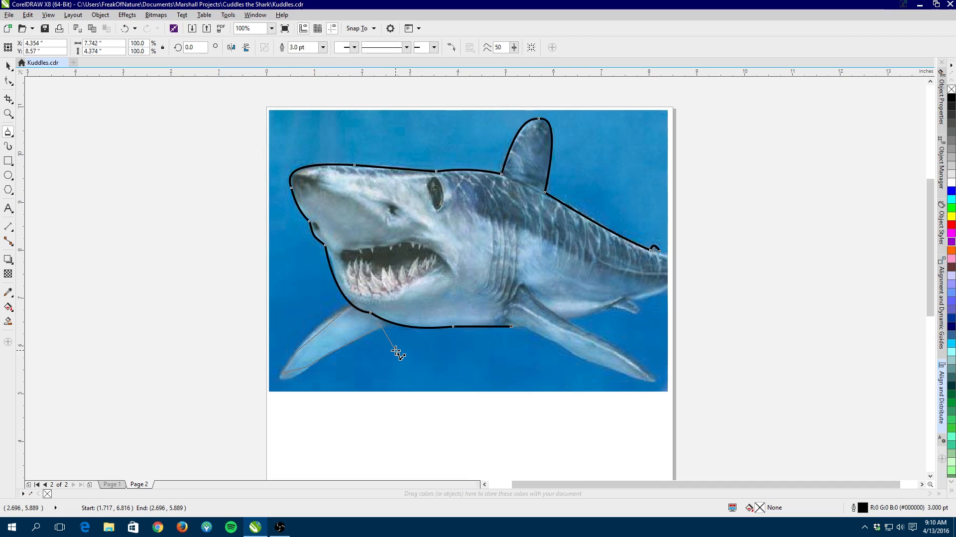
pyautogui.doubleClick(396, 351)
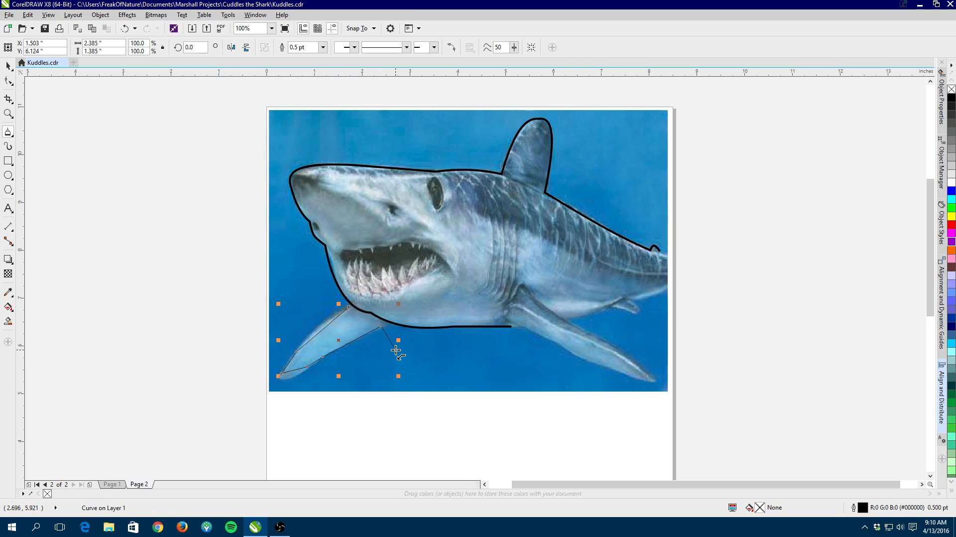
# Delete the spare end node outside the pectoral fin from the fin outline with the Shape tool
pyautogui.click(8, 81)
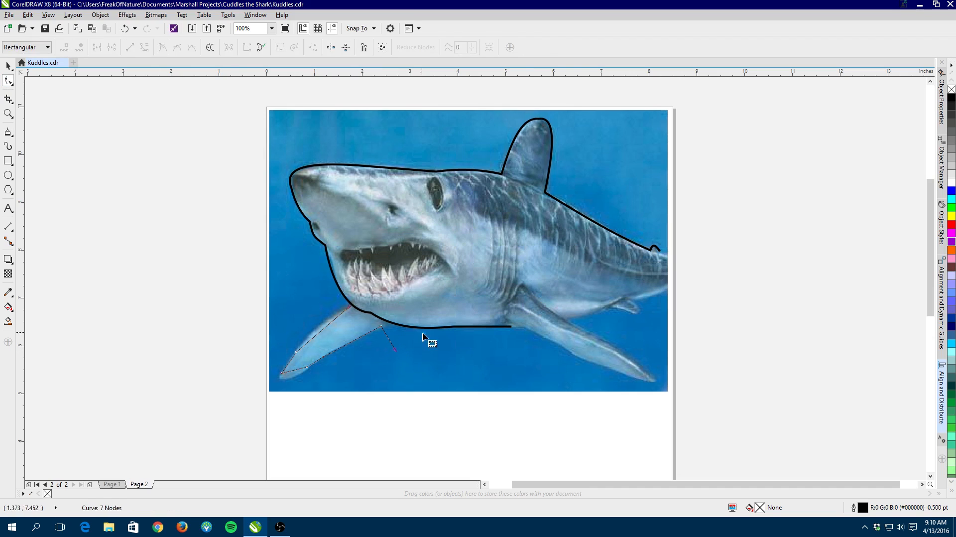
pyautogui.click(396, 350)
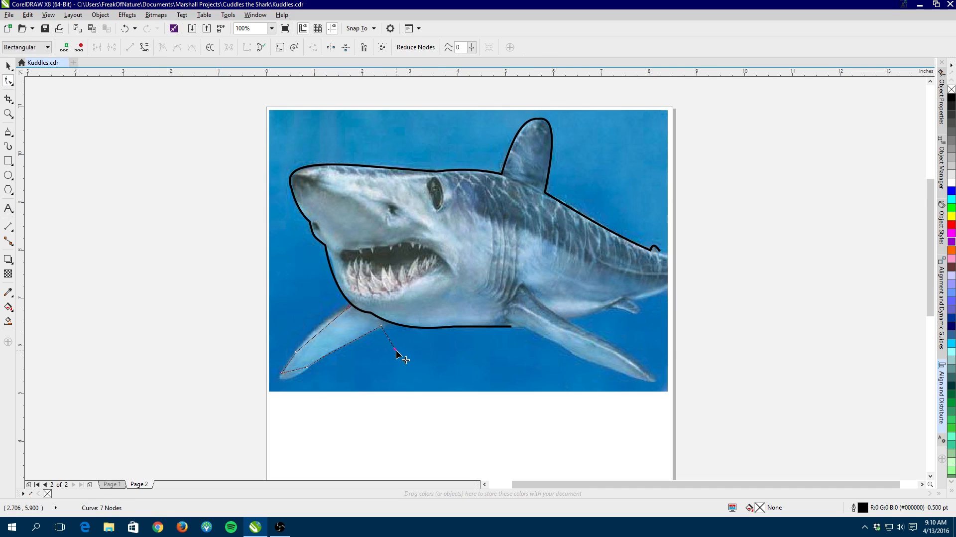
pyautogui.press('Delete')
# Shift the end node at the top of the front pectoral fin outline slightly away from the jaw line
pyautogui.scroll(1, 354, 258)
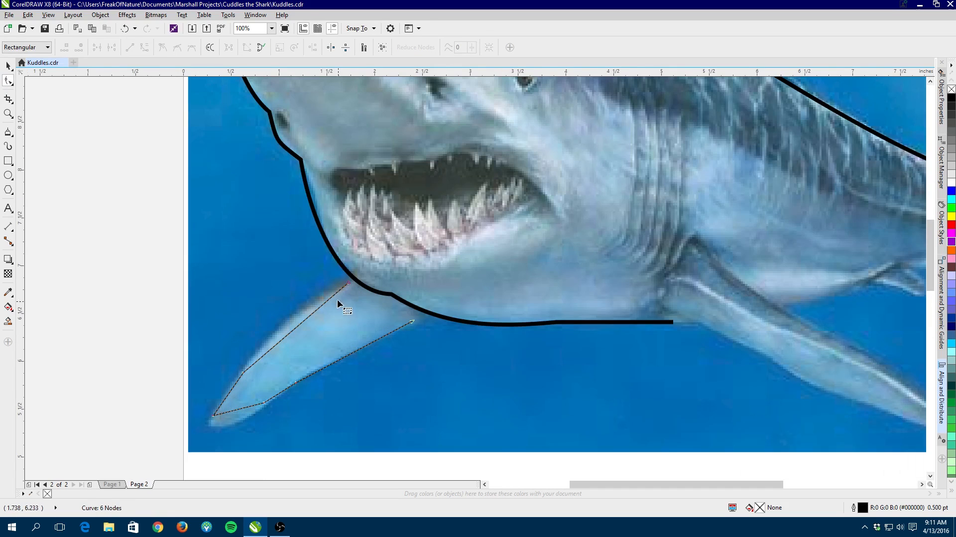
pyautogui.scroll(1, 354, 258)
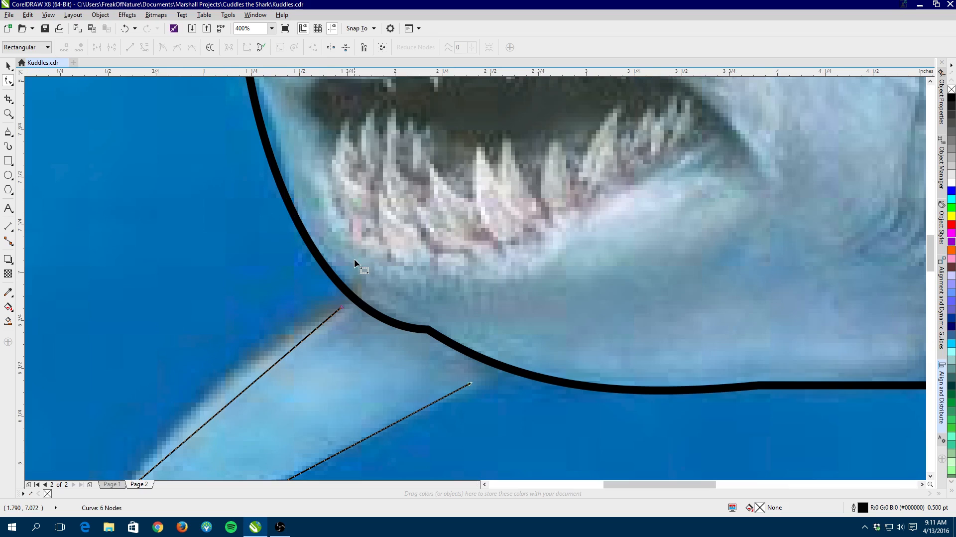
pyautogui.click(341, 307)
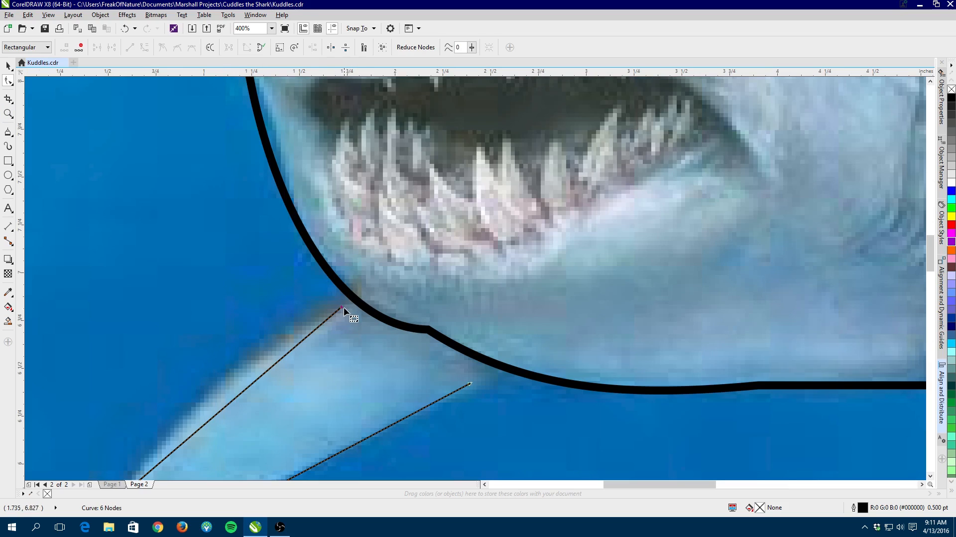
pyautogui.moveTo(342, 307); pyautogui.dragTo(336, 308)
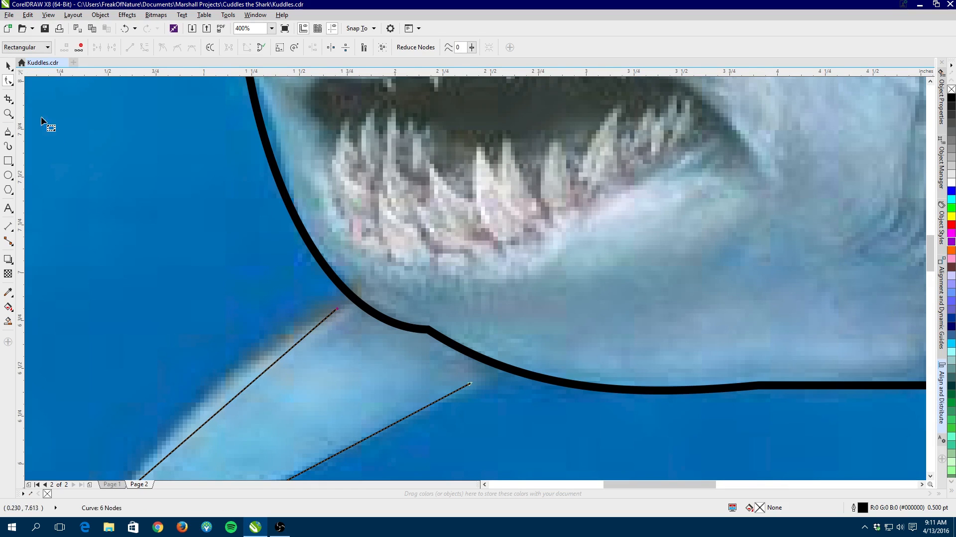
# Convert all segments of the front pectoral fin outline to curves and bend its upper edge outward along the fin
pyautogui.press('F3')
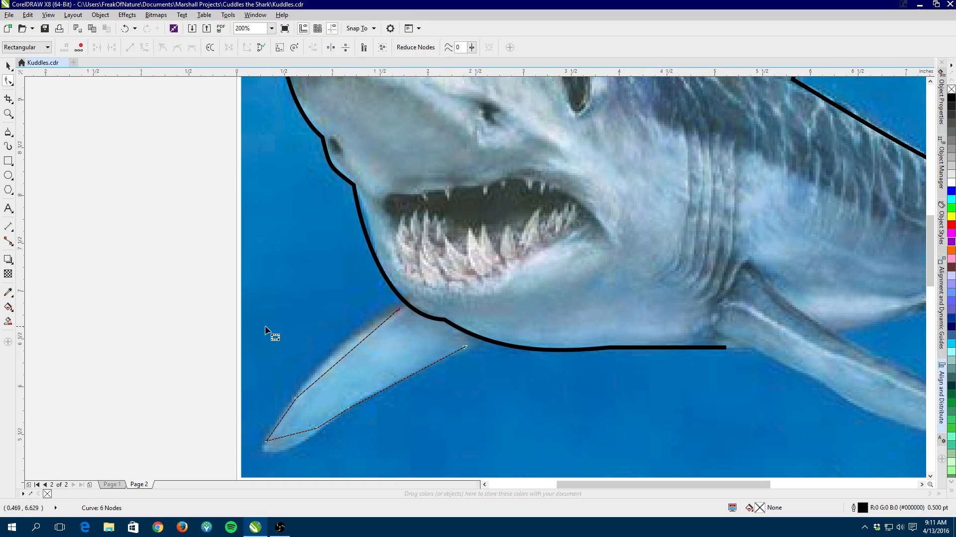
pyautogui.click(330, 369)
pyautogui.moveTo(201, 255); pyautogui.dragTo(503, 441)
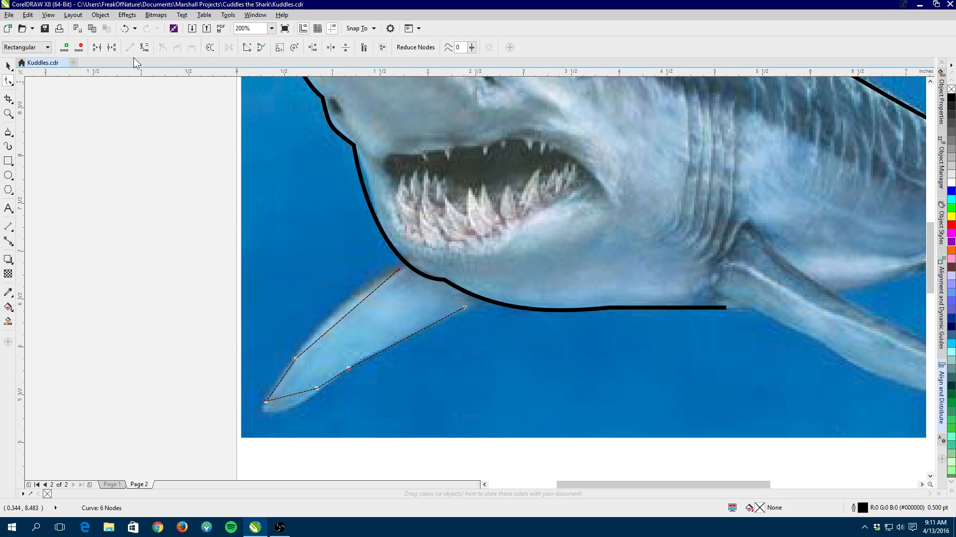
pyautogui.click(144, 47)
pyautogui.moveTo(352, 307); pyautogui.dragTo(342, 307)
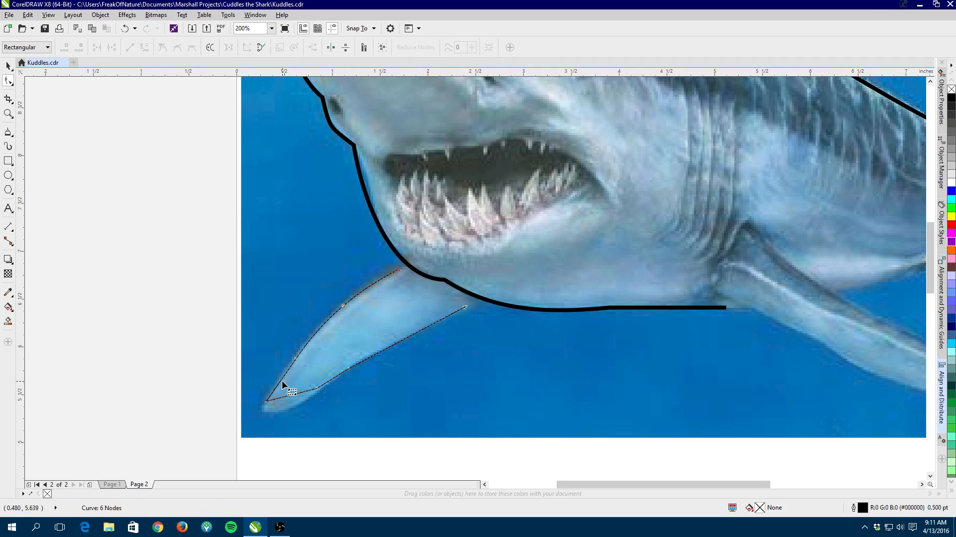
# Round the front pectoral fin's tip and bend its lower-edge segments to match the photo
pyautogui.moveTo(281, 380); pyautogui.dragTo(278, 380)
pyautogui.moveTo(289, 395); pyautogui.dragTo(270, 414)
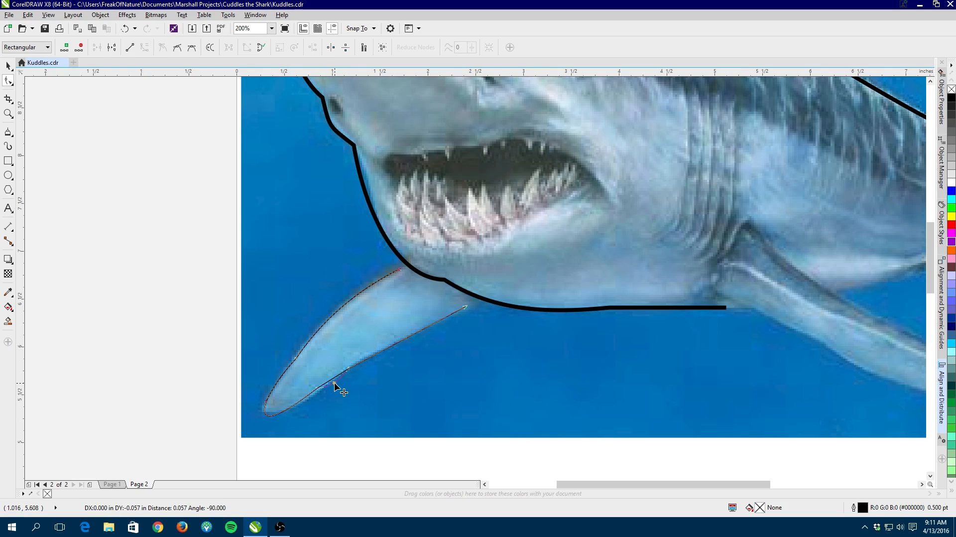
pyautogui.moveTo(334, 381); pyautogui.dragTo(333, 382)
pyautogui.moveTo(386, 349); pyautogui.dragTo(385, 346)
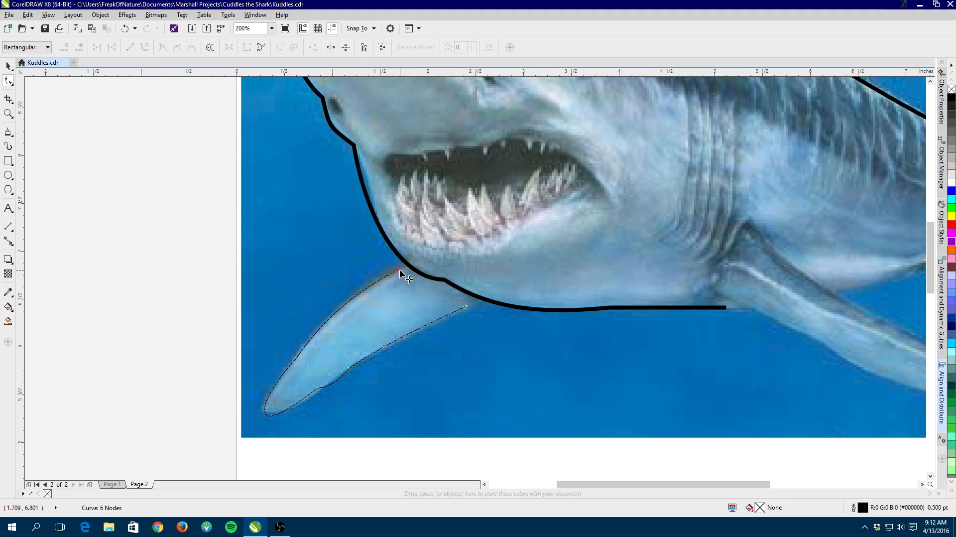
pyautogui.doubleClick(419, 330)
pyautogui.press('Delete')
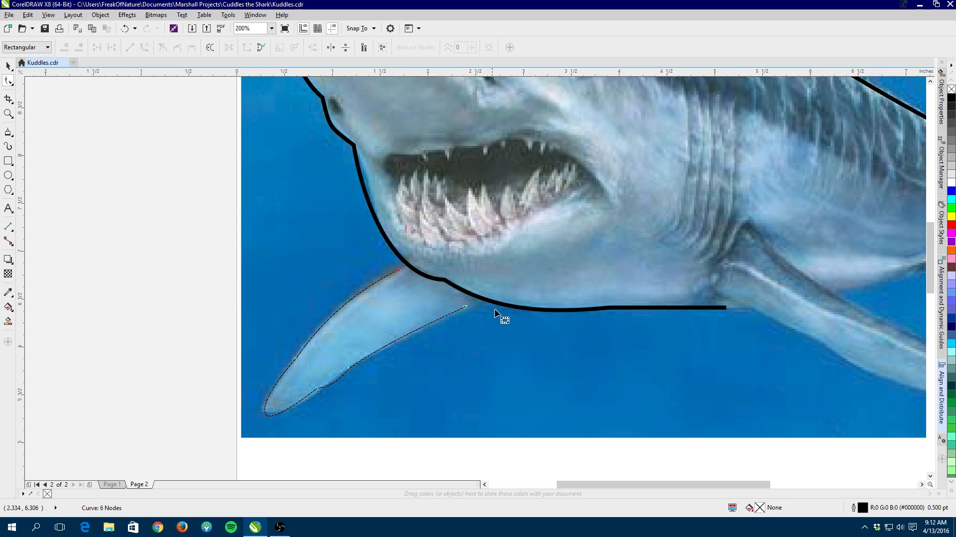
# Set the front pectoral fin outline's width to 3.0 pt
pyautogui.click(9, 66)
pyautogui.click(323, 47)
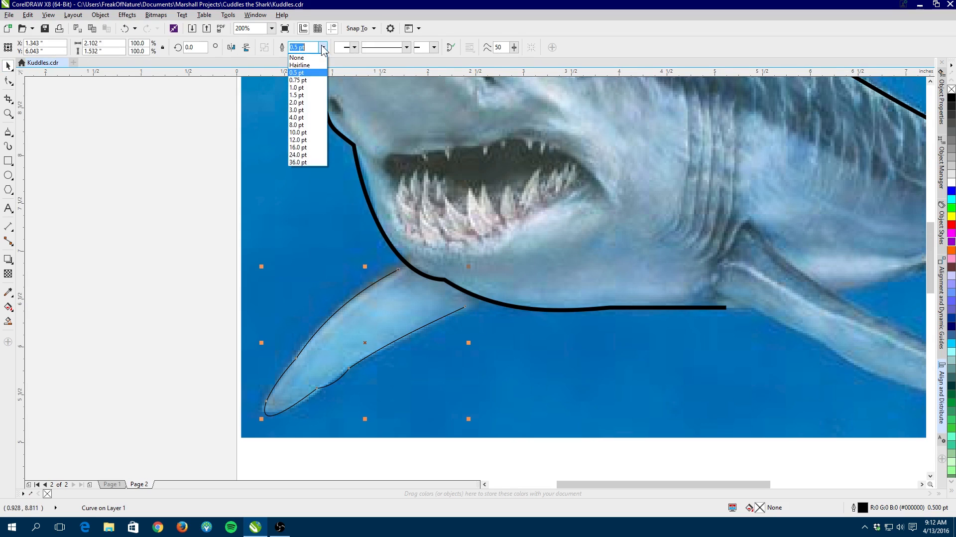
pyautogui.click(300, 112)
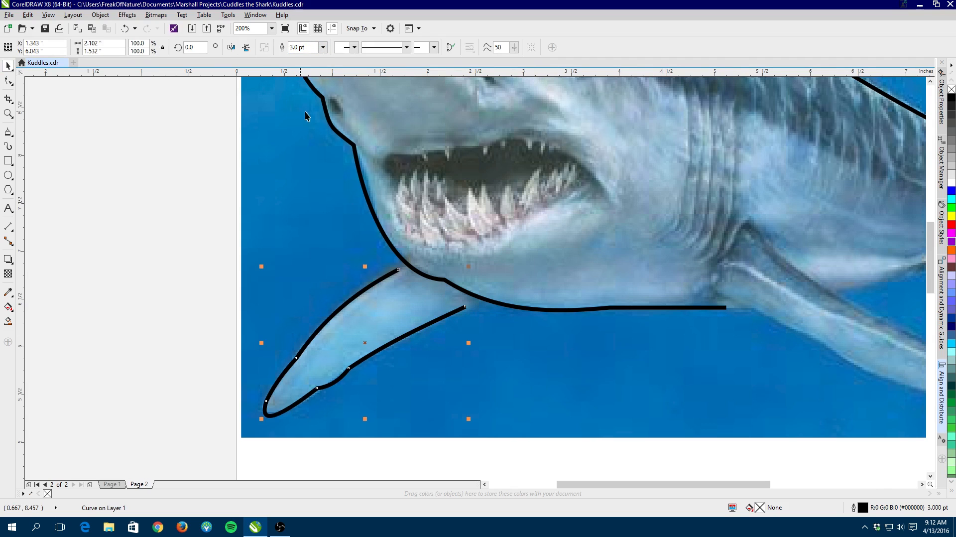
# Trace the lower edge of the second pectoral fin with a polyline from its base behind the gills to the tip
pyautogui.scroll(-1, 522, 202)
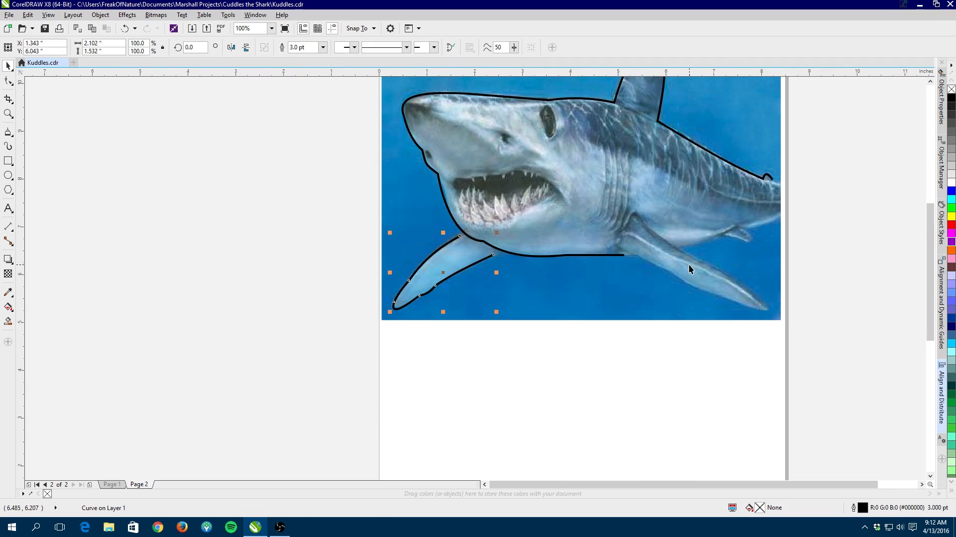
pyautogui.scroll(1, 688, 268)
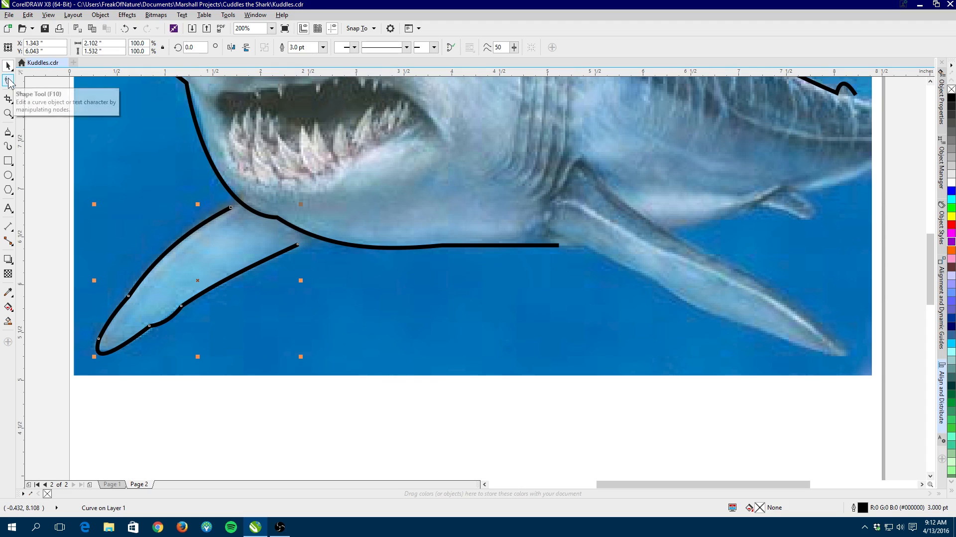
pyautogui.click(8, 132)
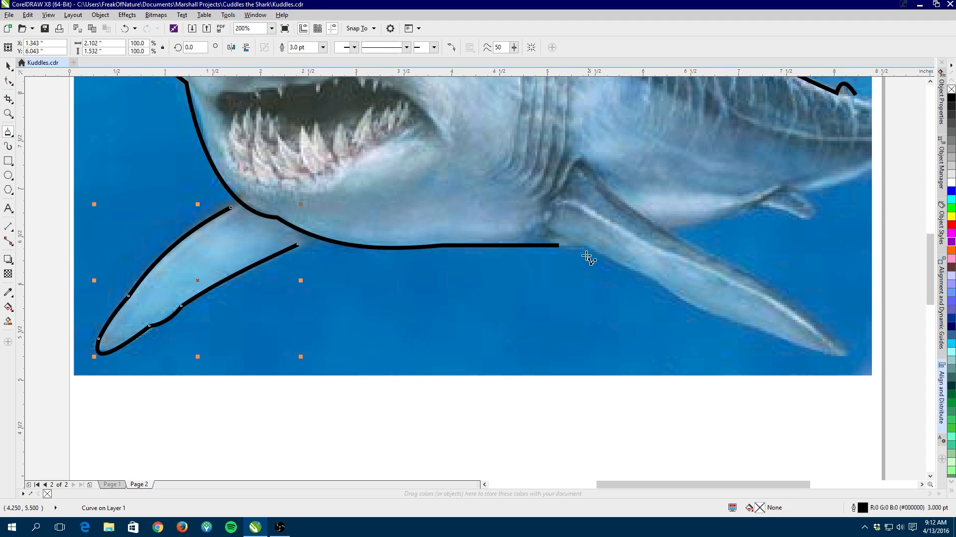
pyautogui.click(555, 198)
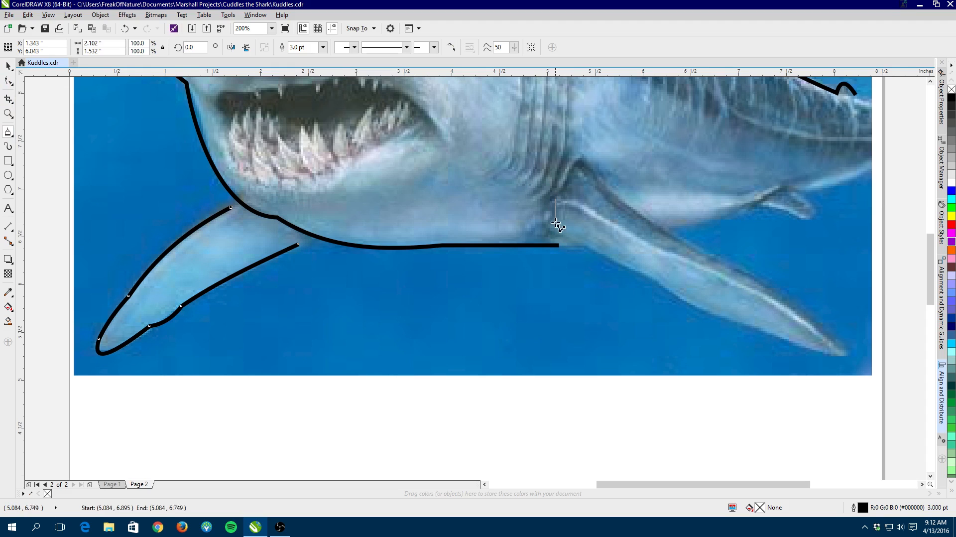
pyautogui.click(553, 230)
pyautogui.doubleClick(837, 356)
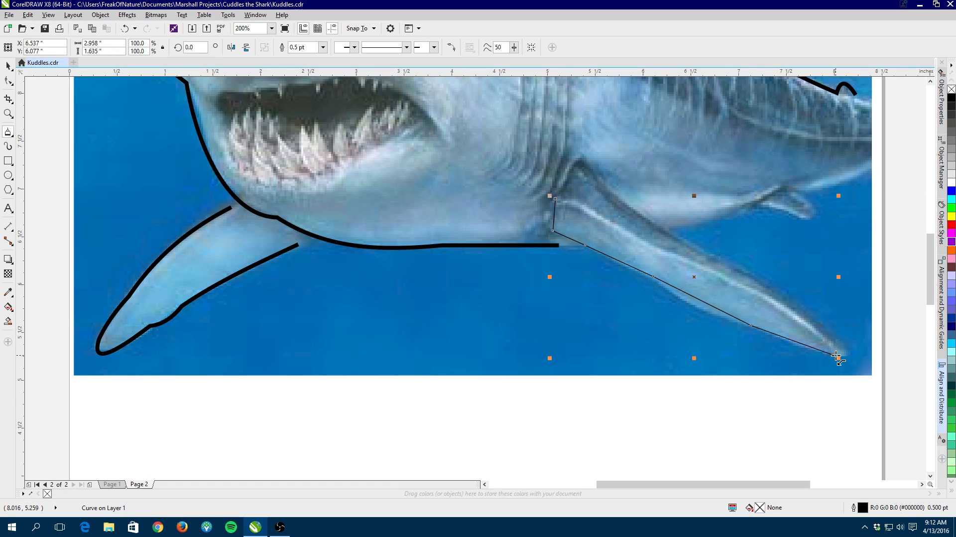
# Trace the upper edge of the second pectoral fin with a separate polyline from the gills to the tip
pyautogui.click(563, 184)
pyautogui.click(596, 180)
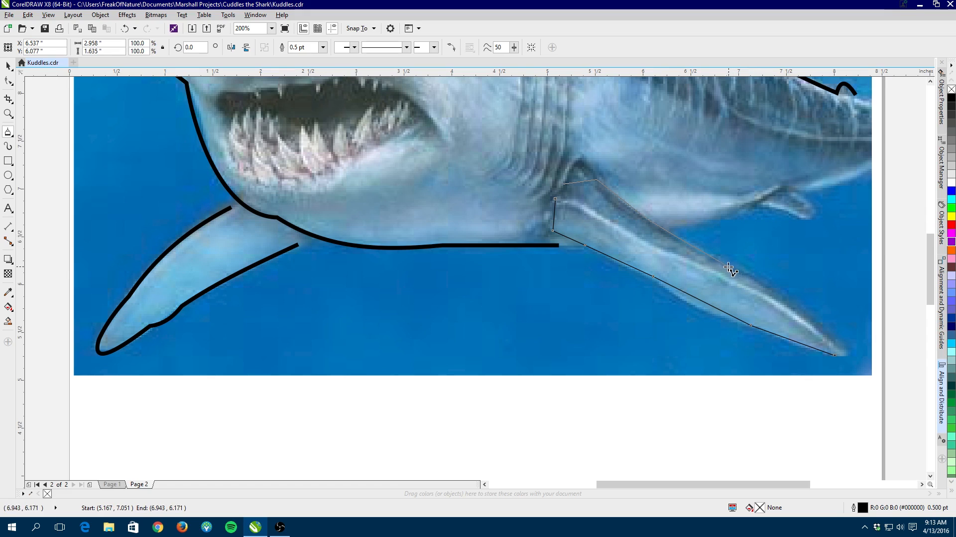
pyautogui.click(784, 295)
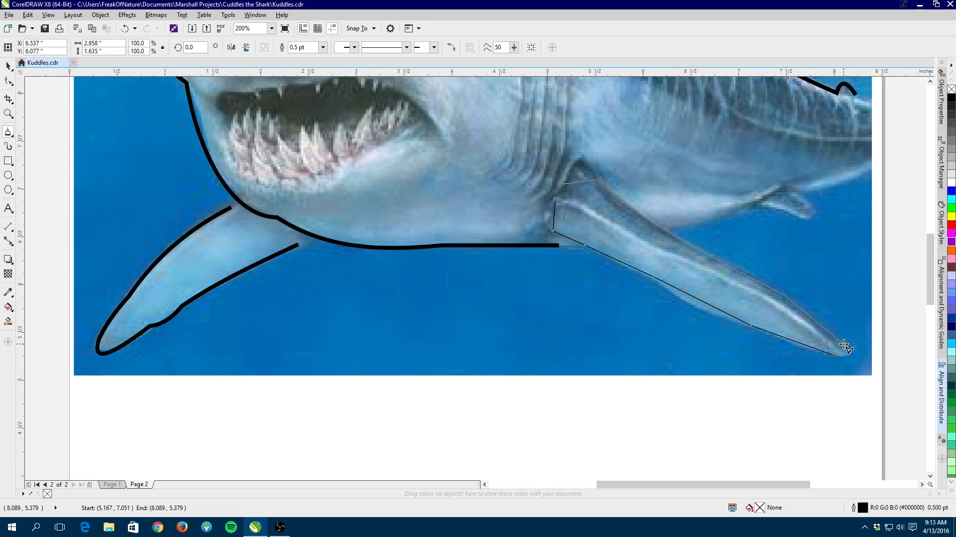
pyautogui.doubleClick(844, 345)
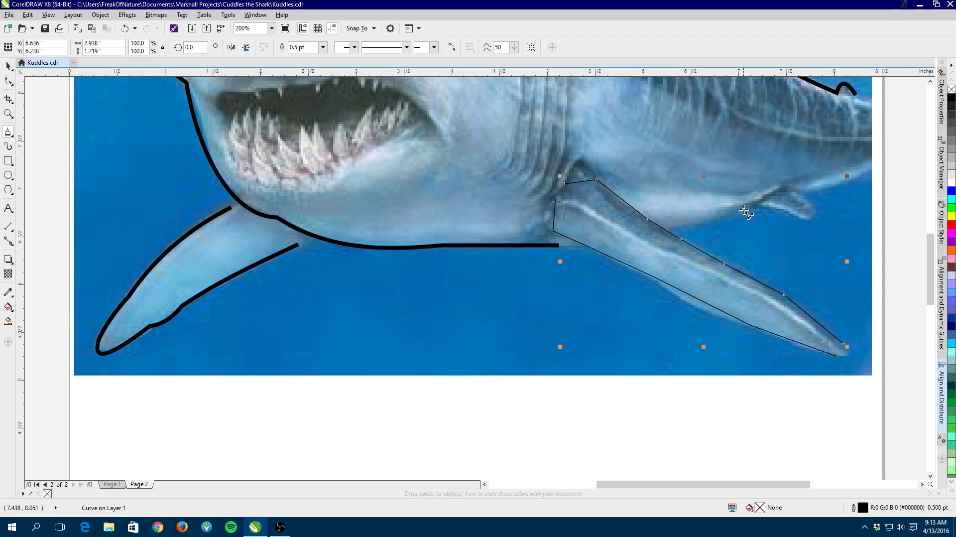
# Trace the rear belly with a polyline from the second pectoral fin around the small pelvic fin to the photo's edge
pyautogui.click(676, 228)
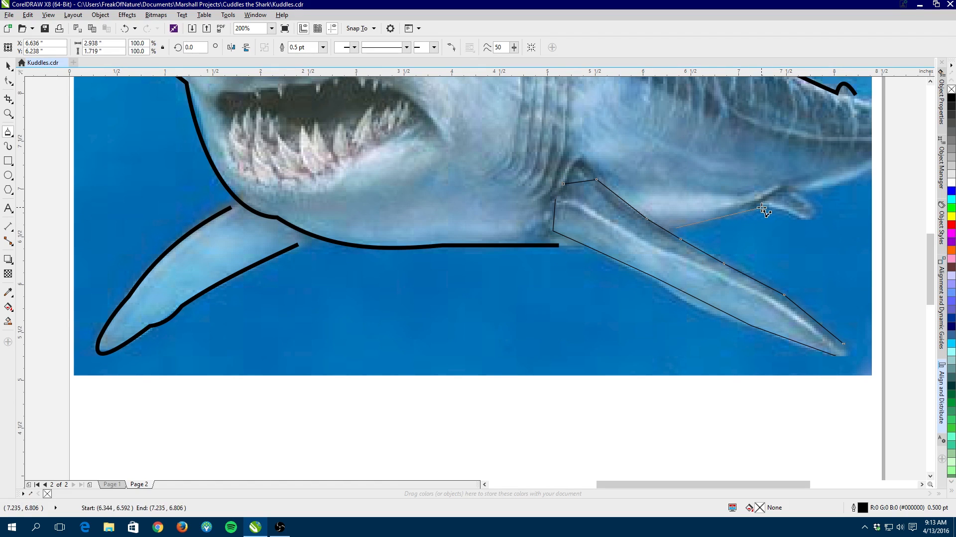
pyautogui.click(812, 204)
pyautogui.click(801, 194)
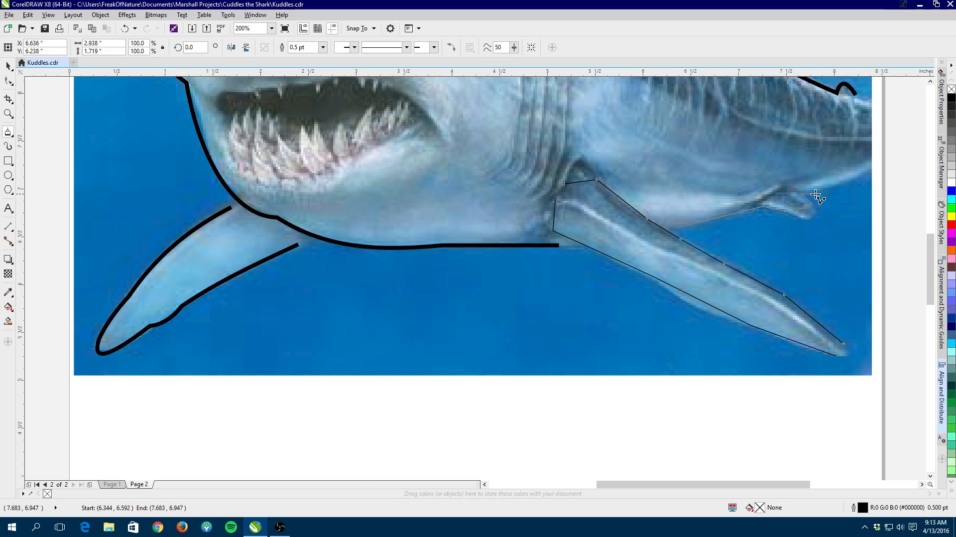
pyautogui.doubleClick(868, 173)
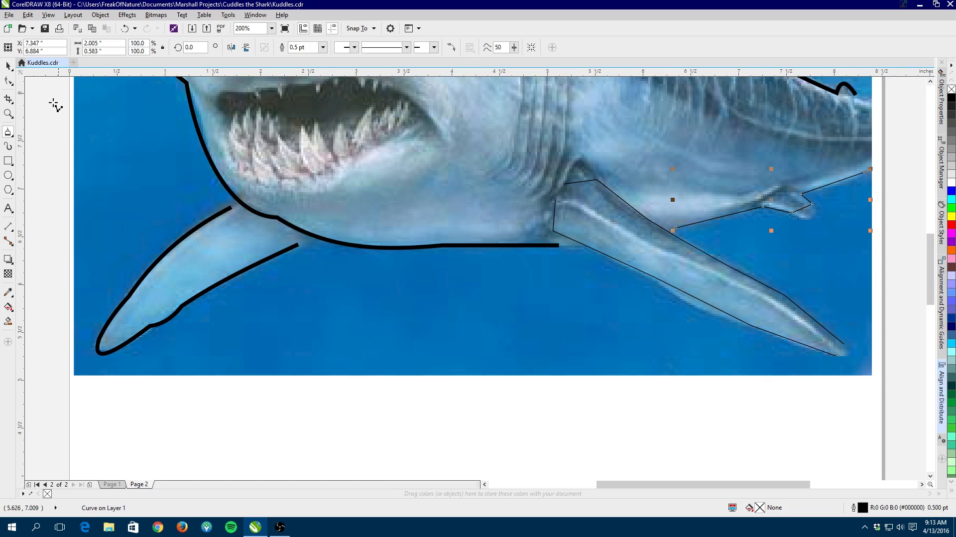
# Convert the second pectoral fin's lower-edge line to curves and bend its segments around the base and underside
pyautogui.click(8, 81)
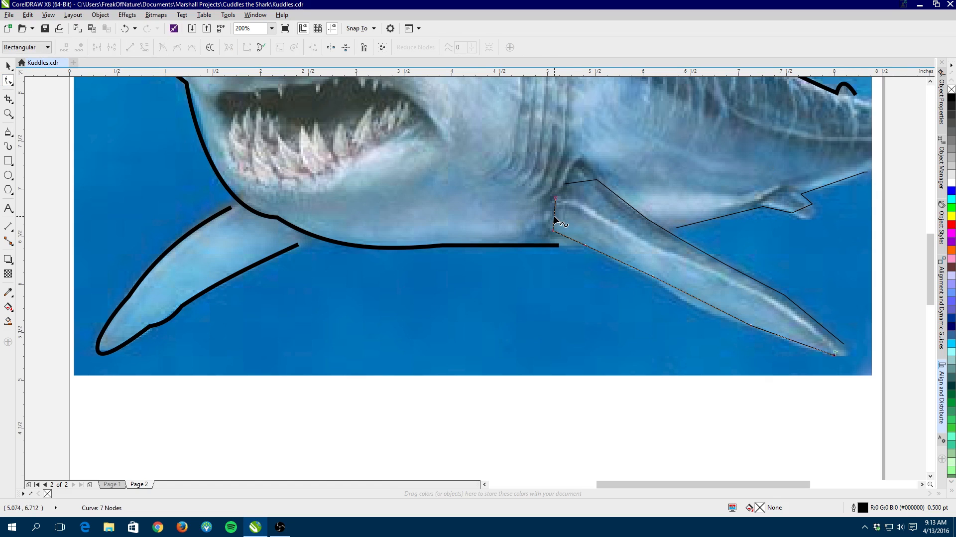
pyautogui.moveTo(536, 184); pyautogui.dragTo(870, 373)
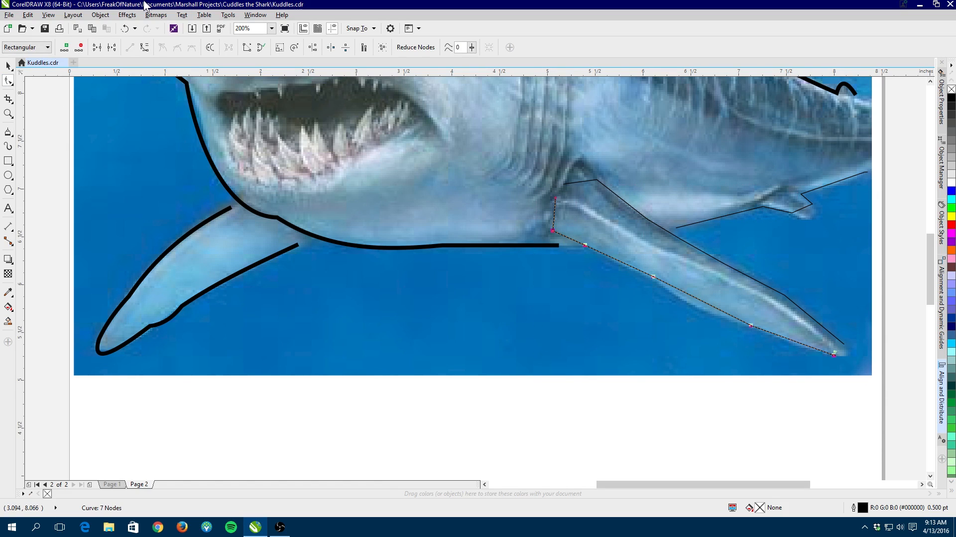
pyautogui.click(144, 48)
pyautogui.moveTo(552, 214); pyautogui.dragTo(547, 217)
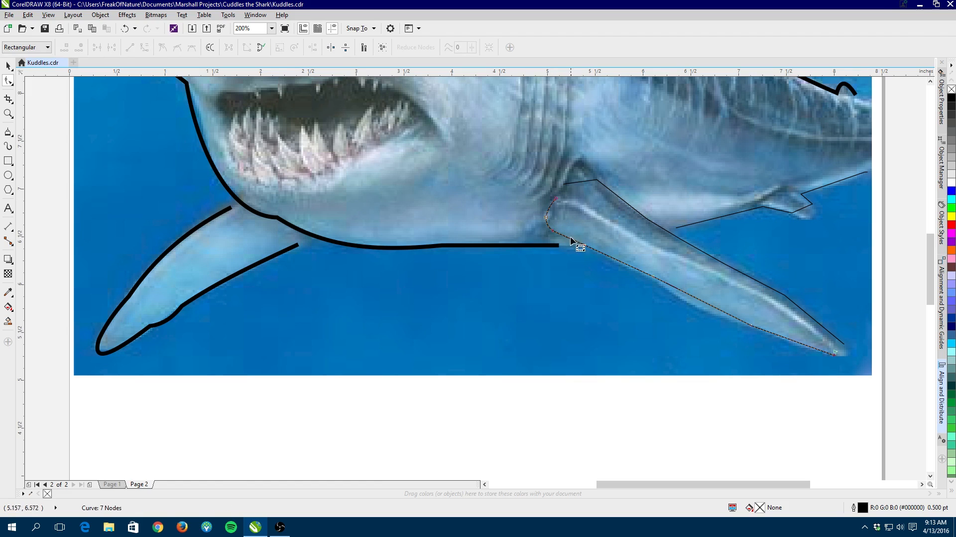
pyautogui.click(613, 261)
pyautogui.moveTo(688, 297); pyautogui.dragTo(687, 302)
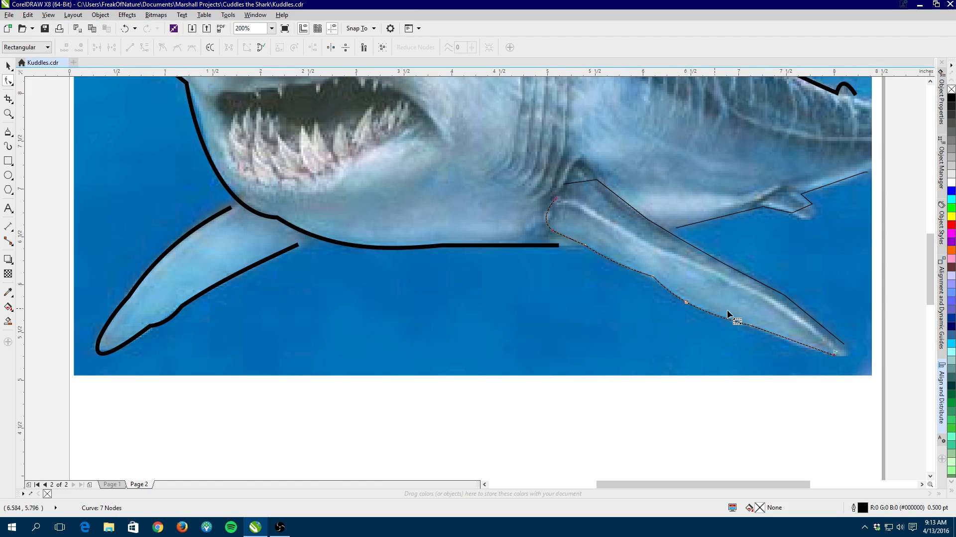
pyautogui.moveTo(783, 340); pyautogui.dragTo(783, 340)
# Convert the second pectoral fin's upper-edge line to curves and bend it over the rounded base and along to the tip
pyautogui.click(584, 181)
pyautogui.moveTo(539, 121); pyautogui.dragTo(858, 359)
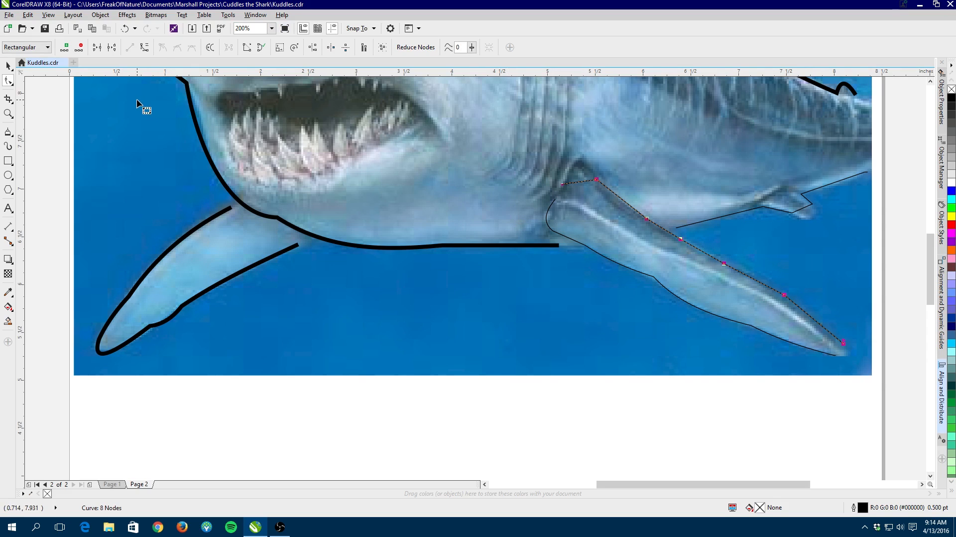
pyautogui.click(144, 47)
pyautogui.click(578, 176)
pyautogui.moveTo(578, 175); pyautogui.dragTo(578, 162)
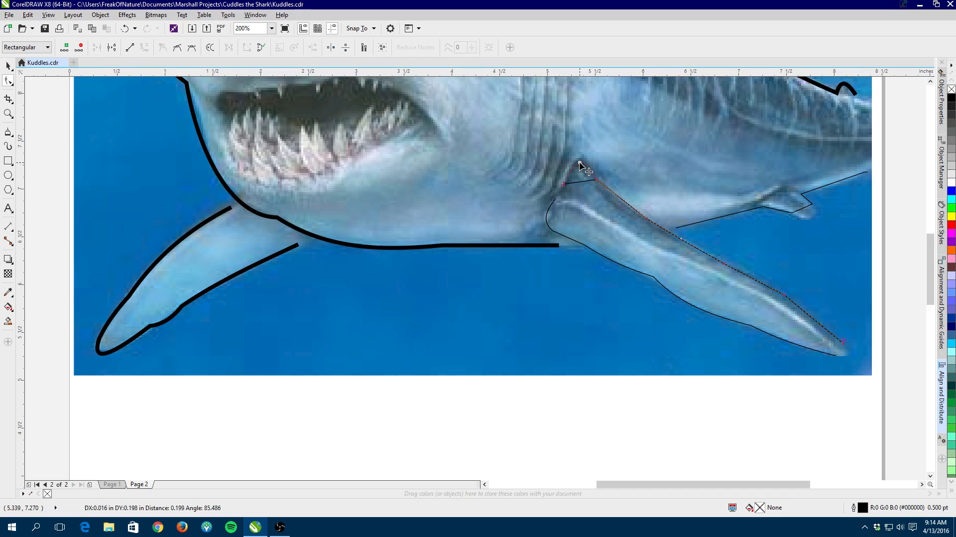
pyautogui.click(629, 206)
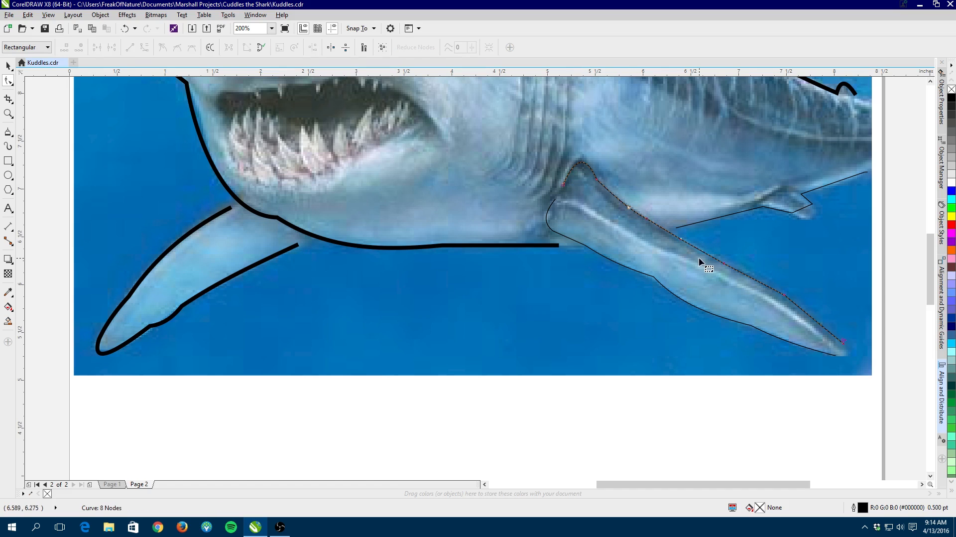
pyautogui.click(749, 275)
pyautogui.click(815, 317)
# Convert the rear belly line to curves and bend its segments to follow the belly and the small pelvic fin
pyautogui.click(757, 208)
pyautogui.moveTo(712, 173); pyautogui.dragTo(918, 270)
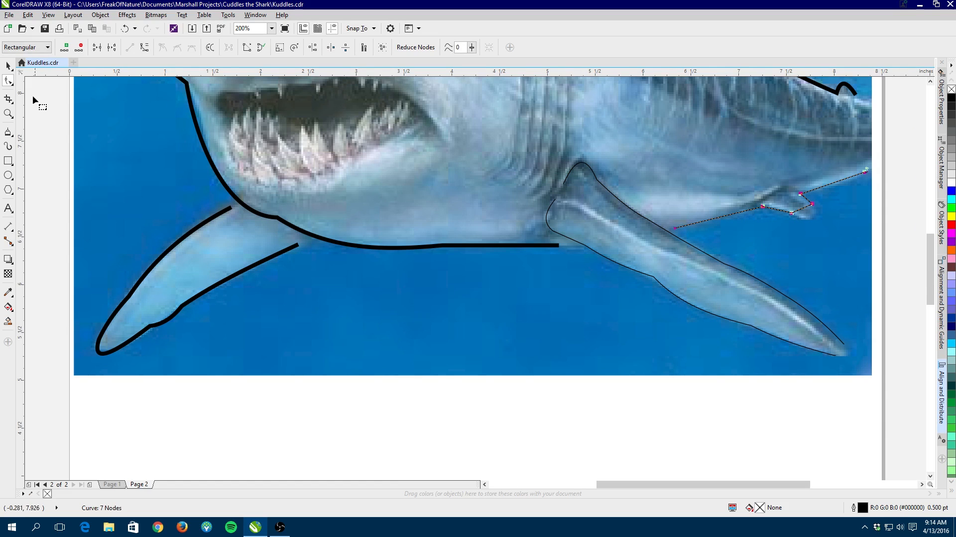
pyautogui.click(142, 49)
pyautogui.moveTo(722, 215); pyautogui.dragTo(721, 216)
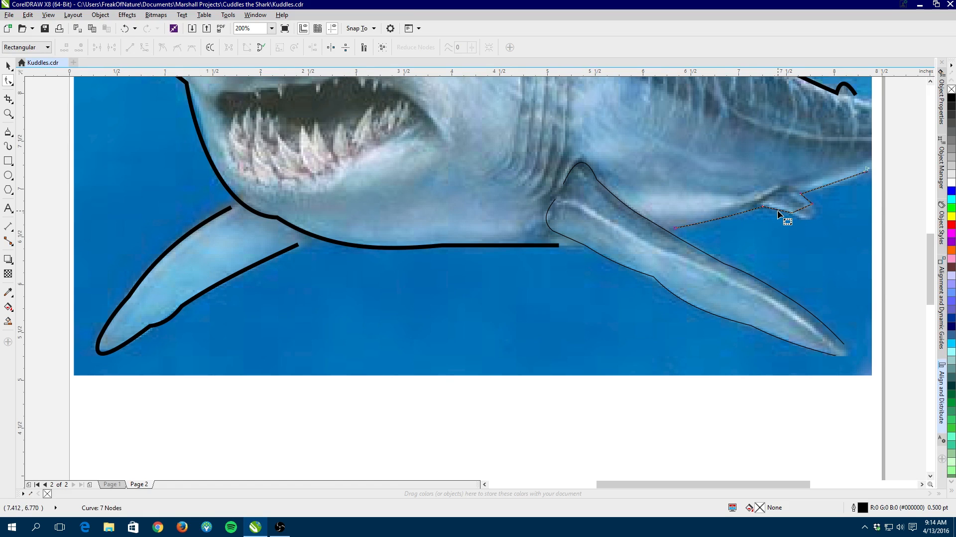
pyautogui.moveTo(777, 206); pyautogui.dragTo(812, 219)
pyautogui.moveTo(837, 180); pyautogui.dragTo(840, 183)
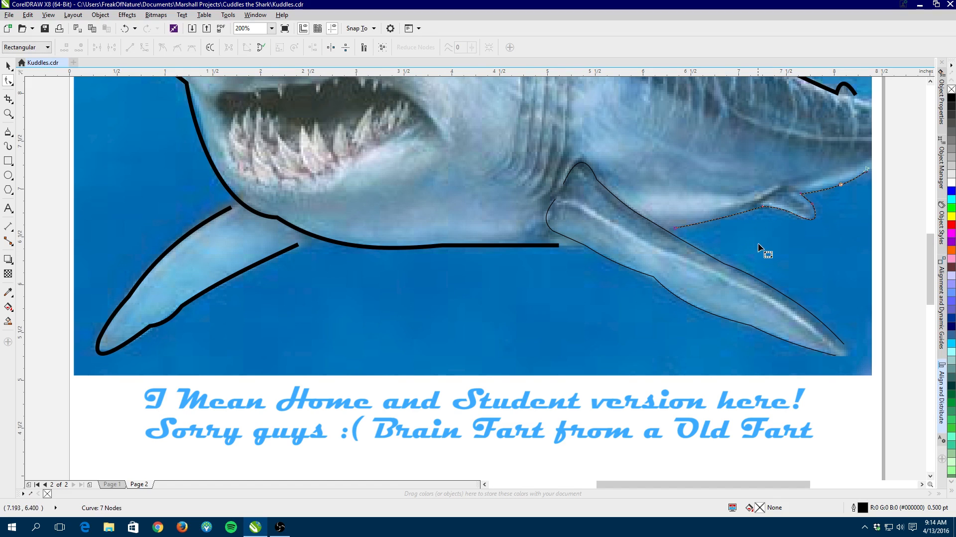
# Set the rear belly and pelvic fin outline's width to 3.0 pt
pyautogui.click(8, 66)
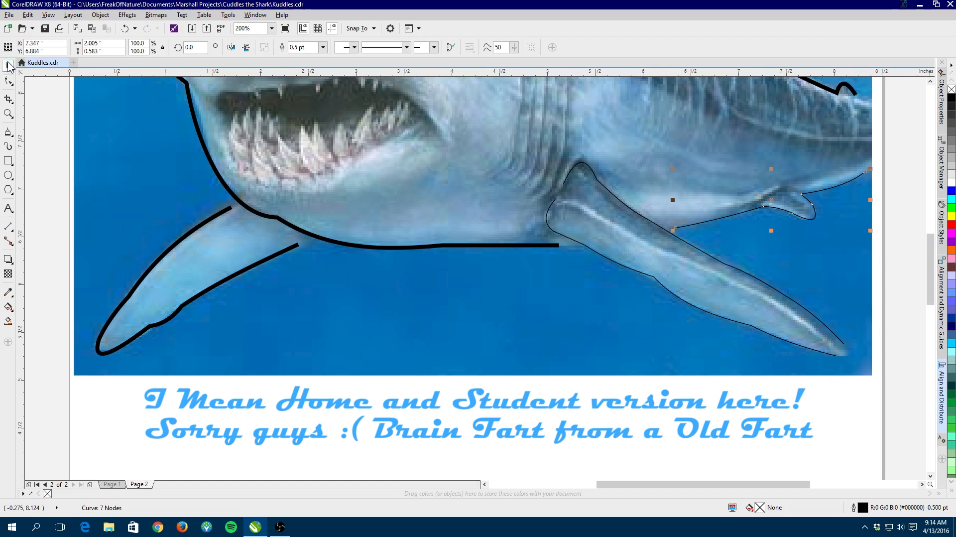
pyautogui.click(323, 47)
pyautogui.click(309, 110)
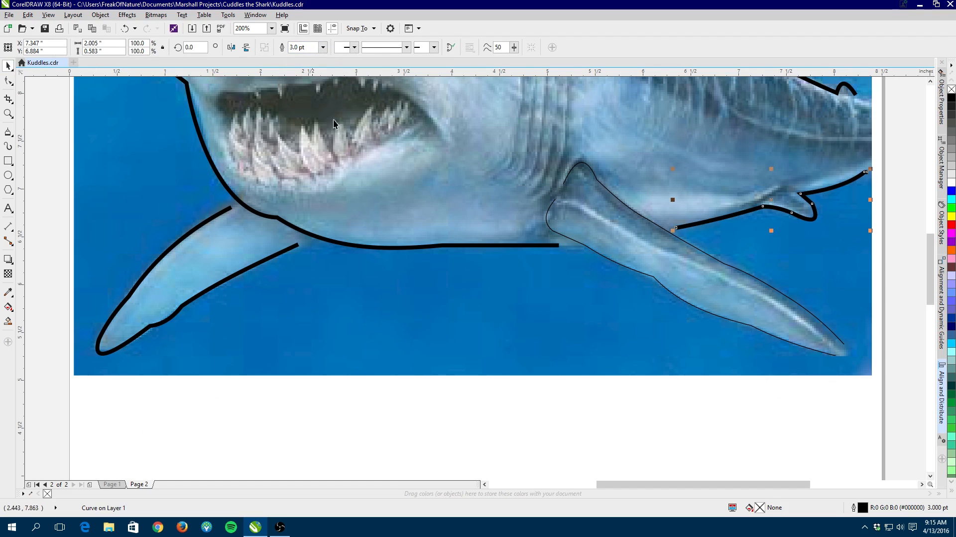
# Thicken both outline curves of the second pectoral fin to match the rest of the shark's outline
pyautogui.click(743, 271)
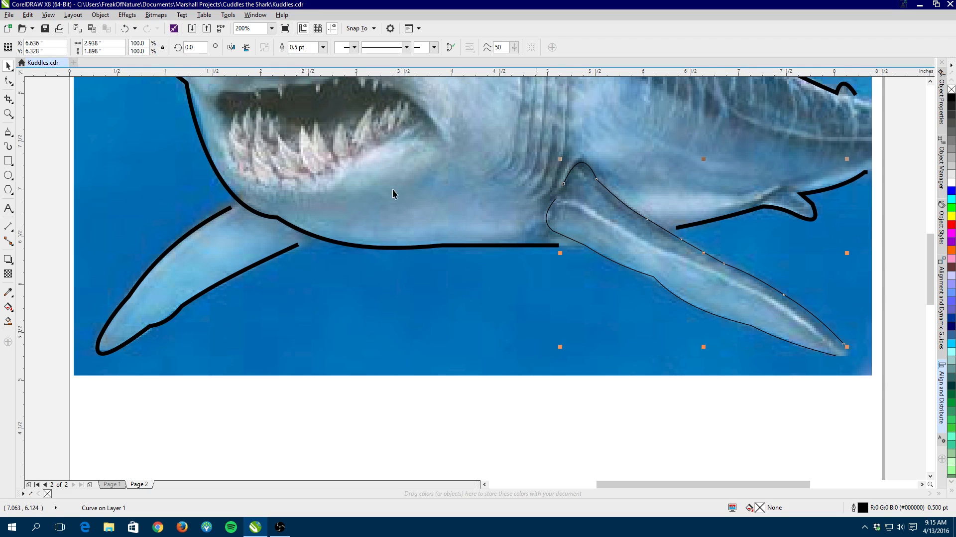
pyautogui.keyDown('shift'); pyautogui.click(602, 257); pyautogui.keyUp('shift')
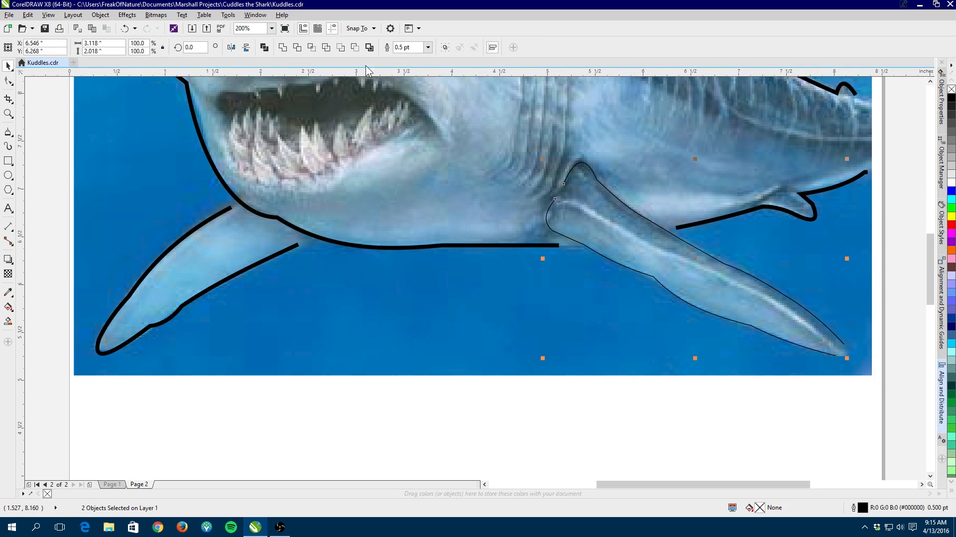
pyautogui.click(427, 47)
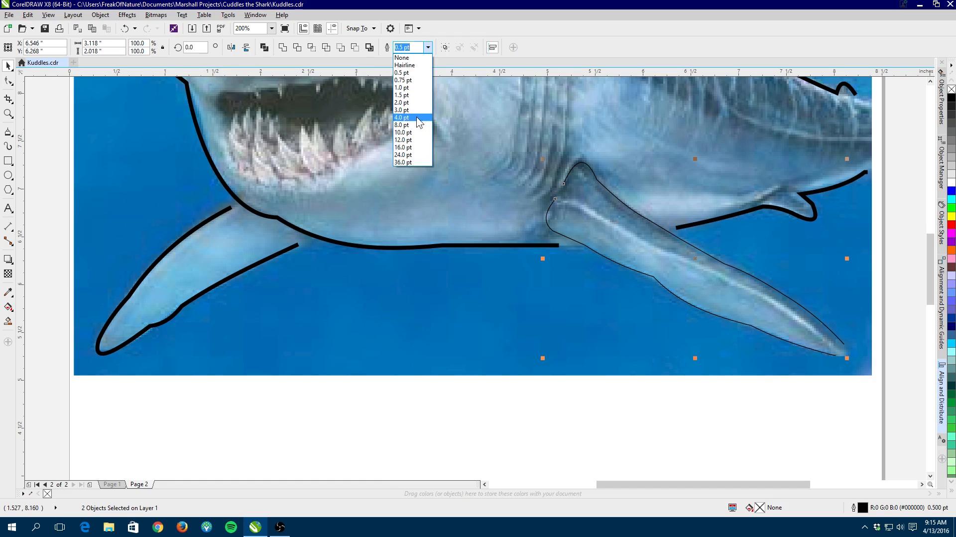
pyautogui.click(417, 118)
pyautogui.click(564, 282)
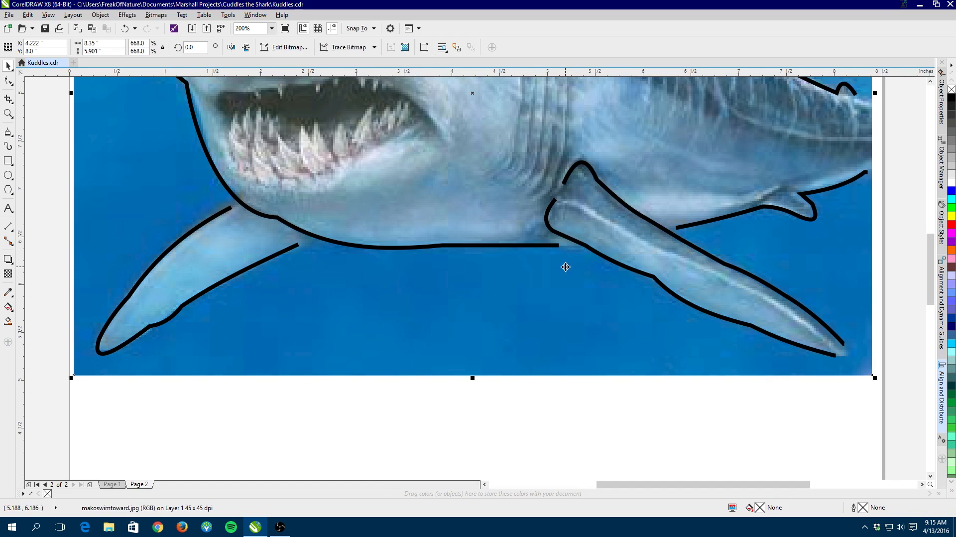
# Draw a V-shaped polyline about 0.26 by 0.20 in over the near nostril and a short line over the far nostril
pyautogui.scroll(-2, 566, 267)
pyautogui.scroll(-1, 538, 136)
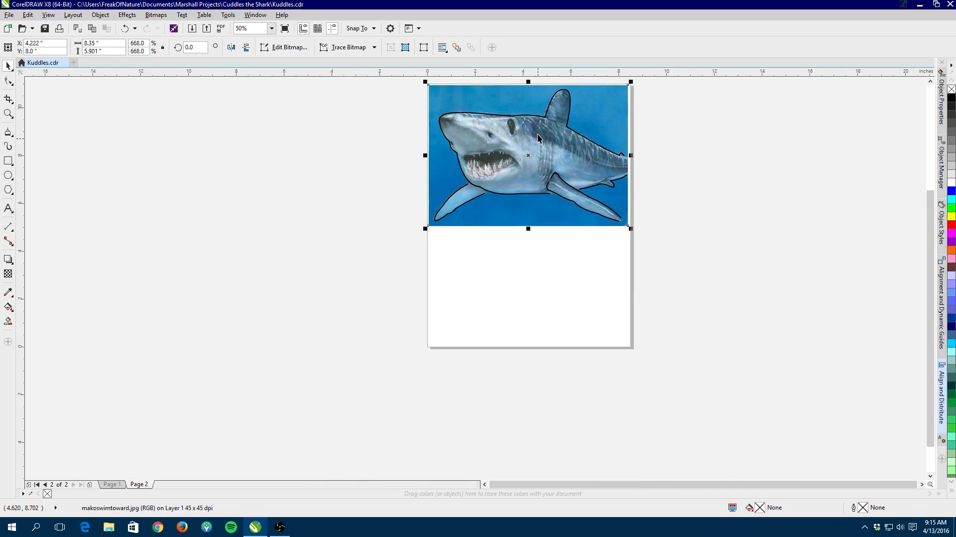
pyautogui.scroll(2, 540, 105)
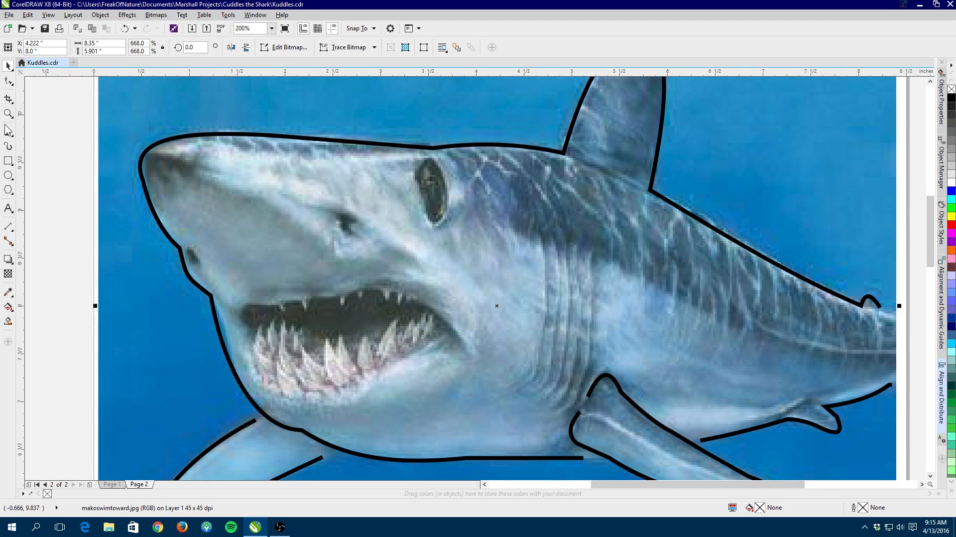
pyautogui.click(8, 146)
pyautogui.press('Escape')
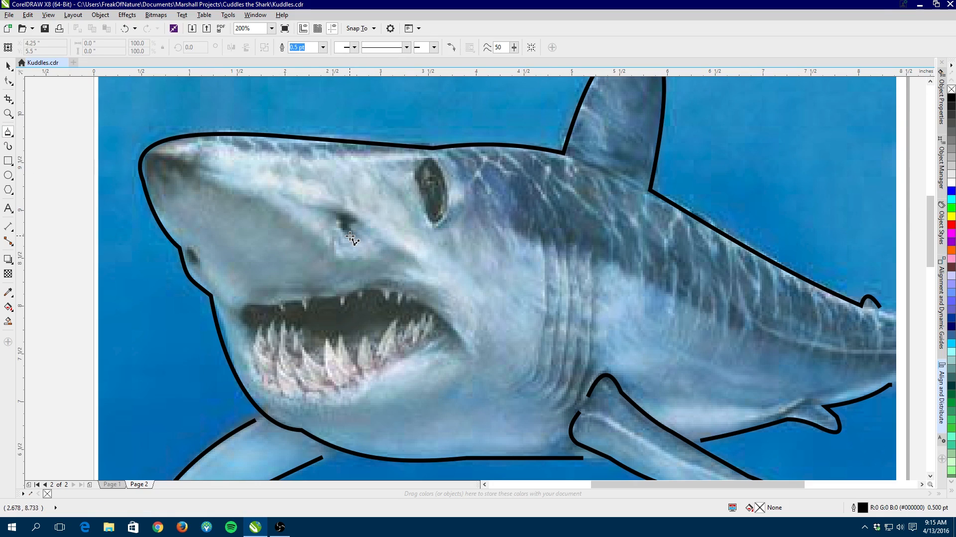
pyautogui.moveTo(350, 235)
pyautogui.mouseDown()
pyautogui.moveTo(336, 215)
pyautogui.moveTo(362, 225)
pyautogui.mouseUp()
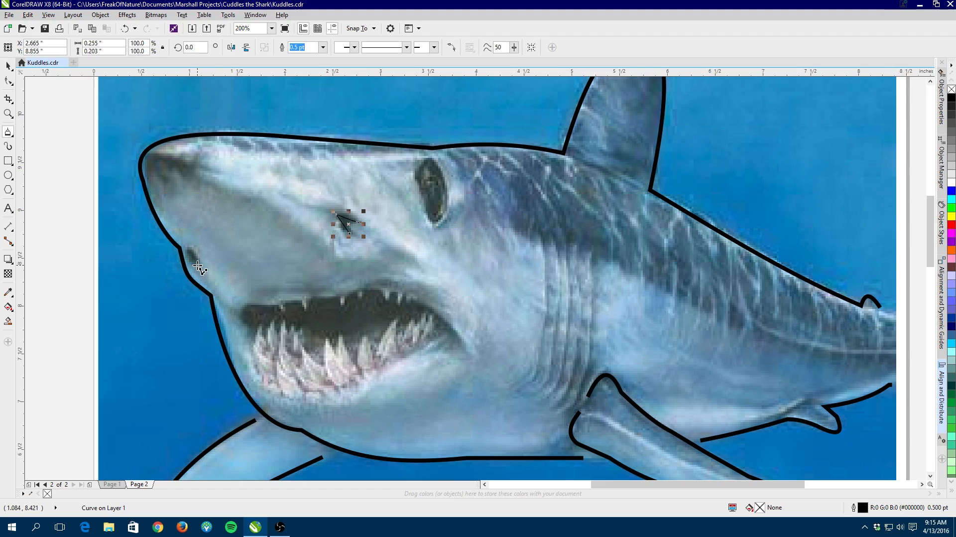
pyautogui.moveTo(199, 266); pyautogui.dragTo(191, 253)
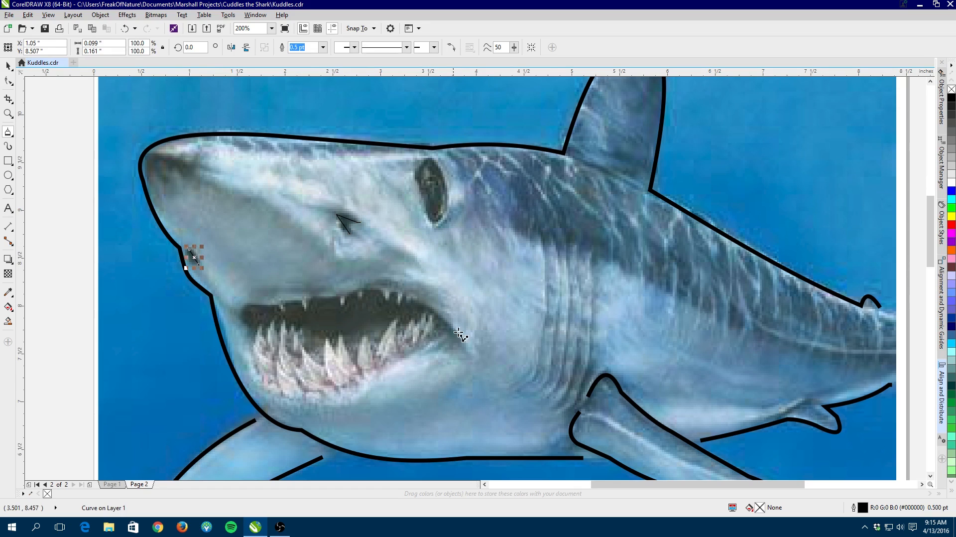
# Draw a closed five-sided polyline about 2.32 by 0.97 in around the shark's open mouth
pyautogui.click(469, 349)
pyautogui.click(356, 290)
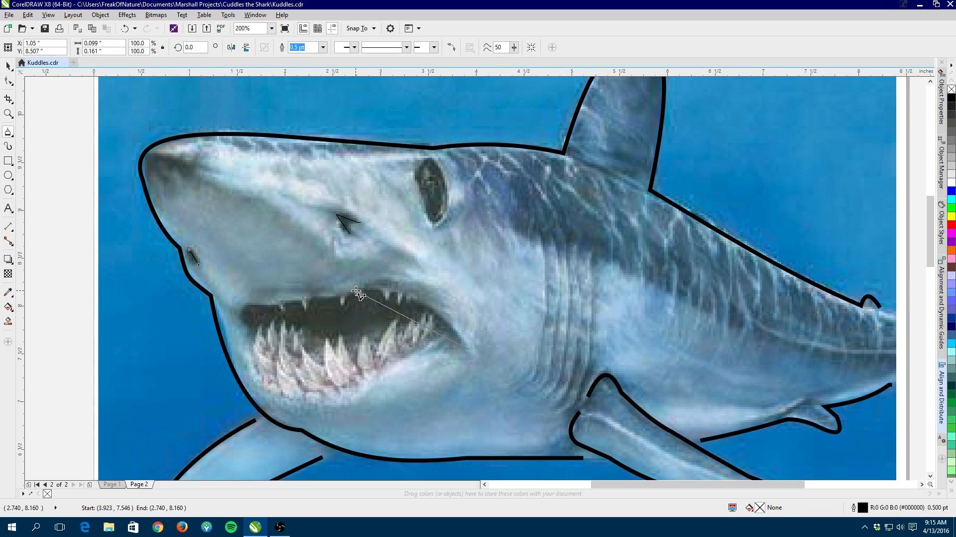
pyautogui.click(247, 304)
pyautogui.click(256, 379)
pyautogui.click(380, 383)
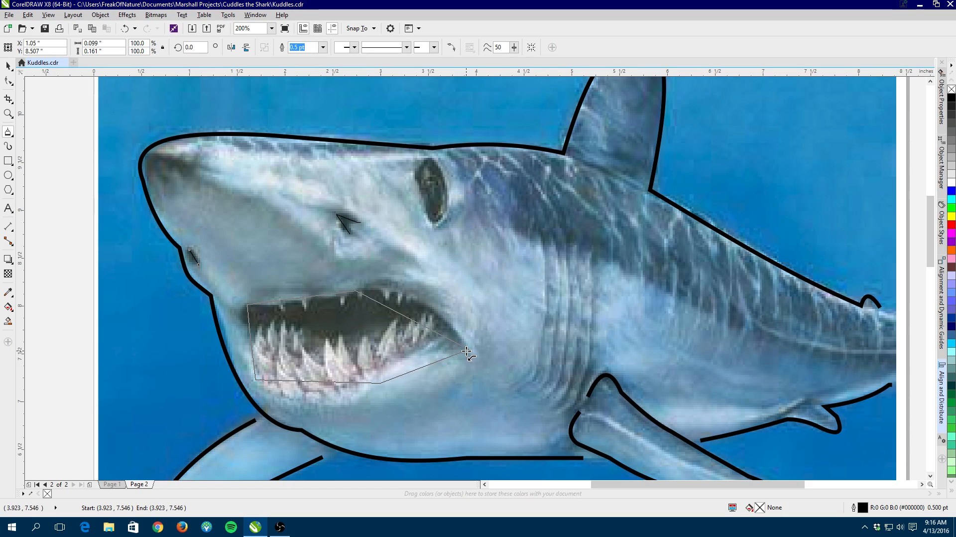
pyautogui.click(467, 352)
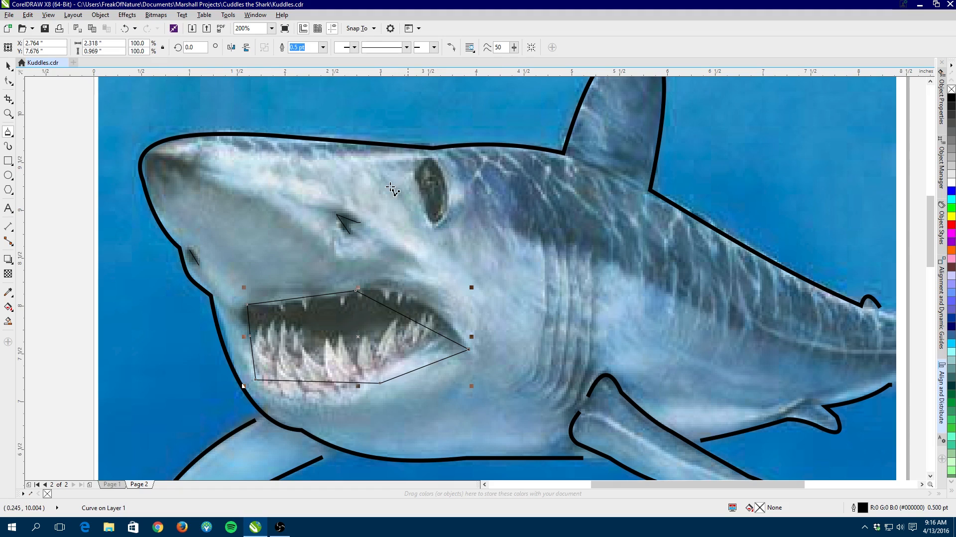
# Draw an upright ellipse about 0.39 by 0.70 in over the eye and convert it to curves
pyautogui.click(8, 174)
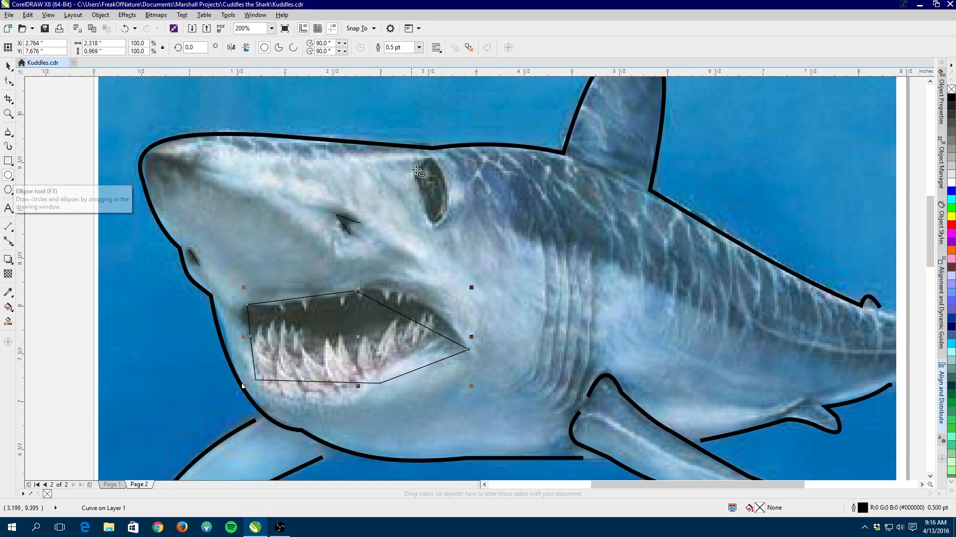
pyautogui.moveTo(412, 159); pyautogui.dragTo(447, 226)
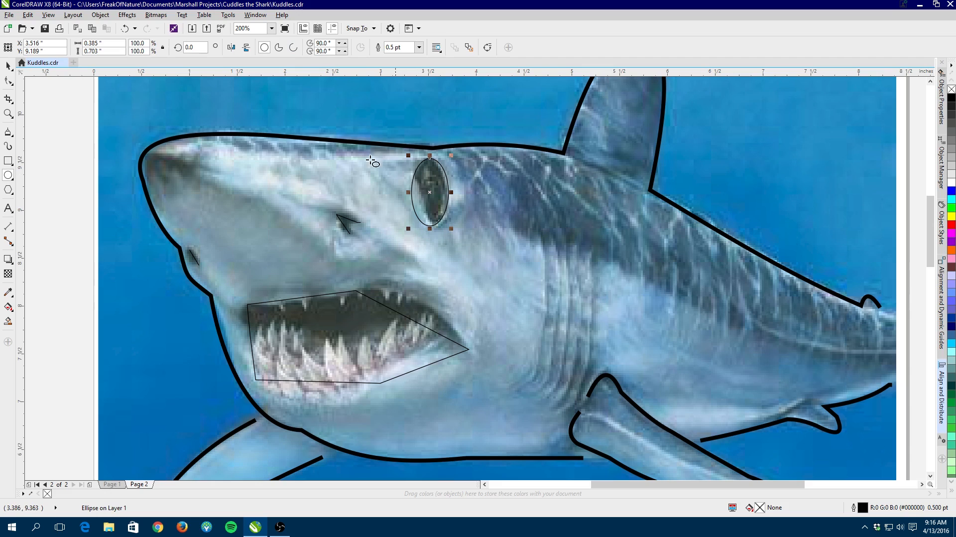
pyautogui.click(101, 15)
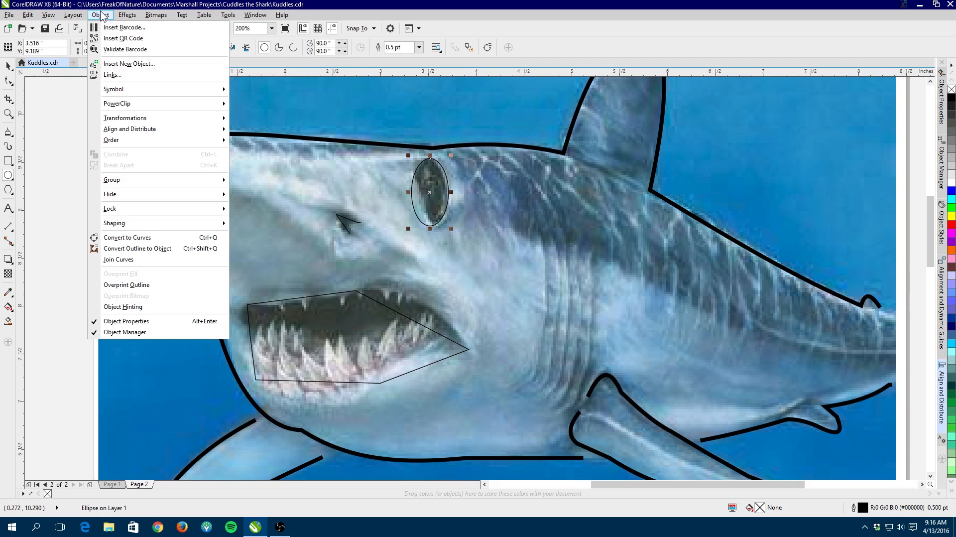
pyautogui.click(123, 238)
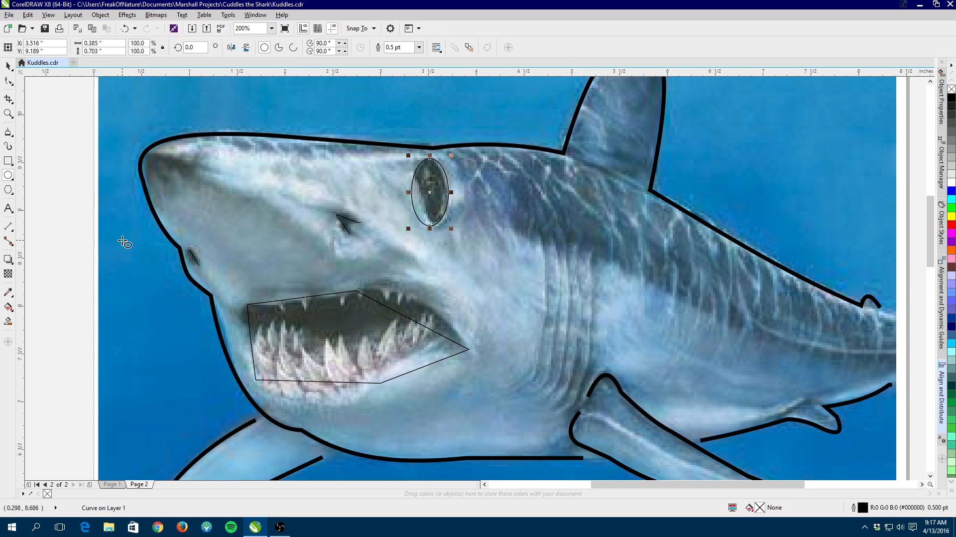
pyautogui.click(9, 66)
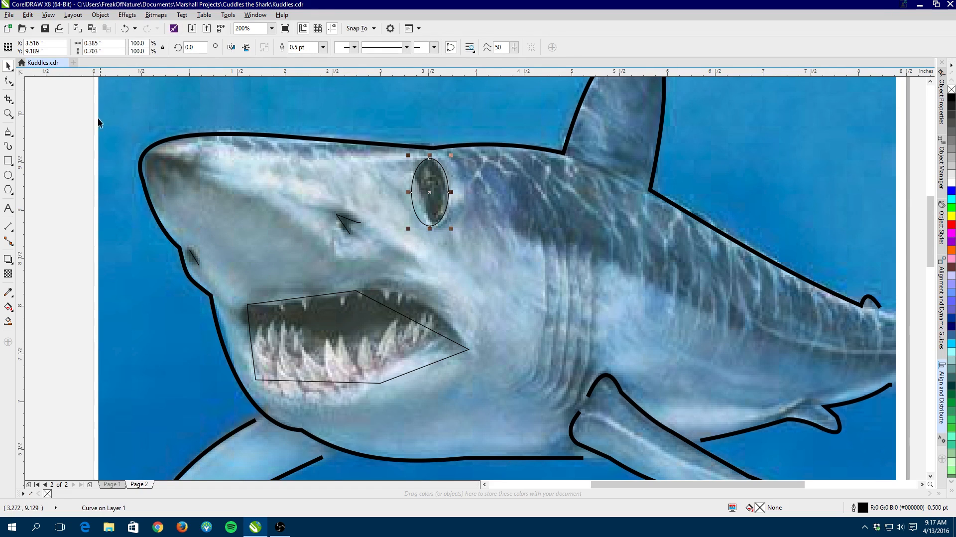
pyautogui.click(8, 82)
pyautogui.moveTo(388, 144); pyautogui.dragTo(496, 259)
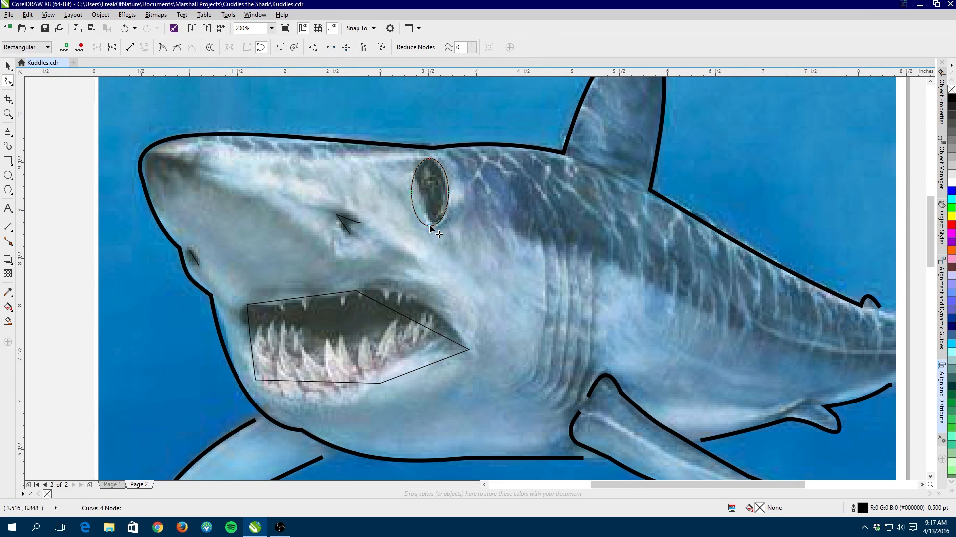
pyautogui.scroll(4, 431, 226)
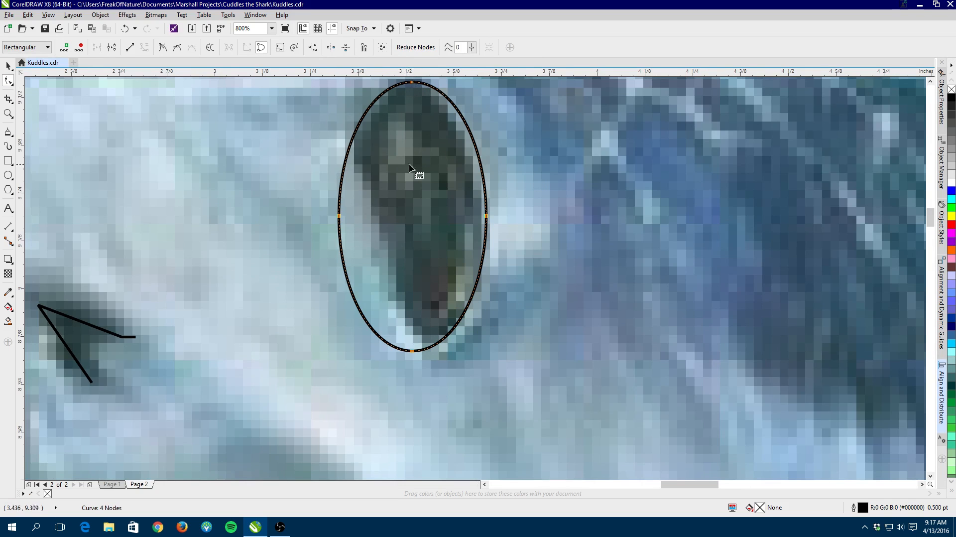
pyautogui.scroll(-2, 362, 139)
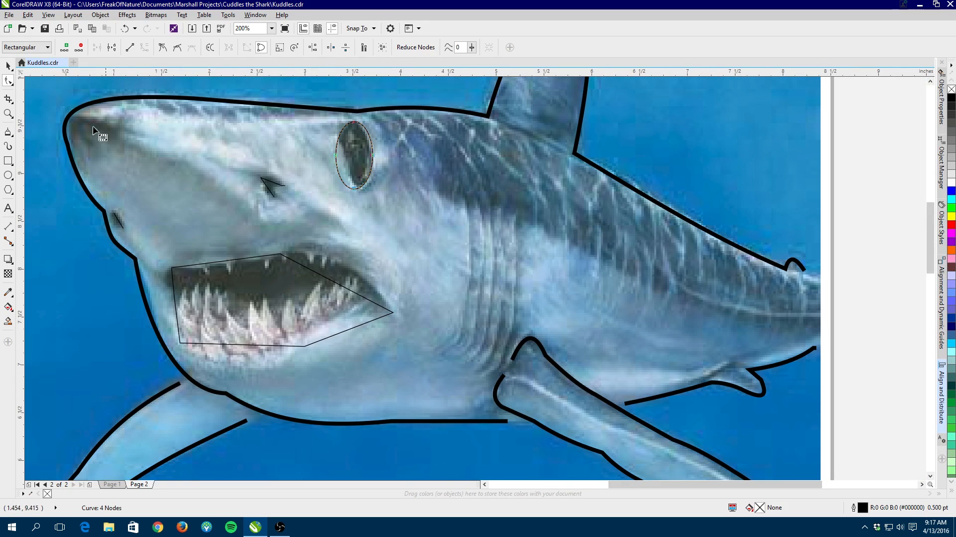
# Convert the near nostril's V-shaped line to curves and bend both segments outward around the dark nostril
pyautogui.click(8, 66)
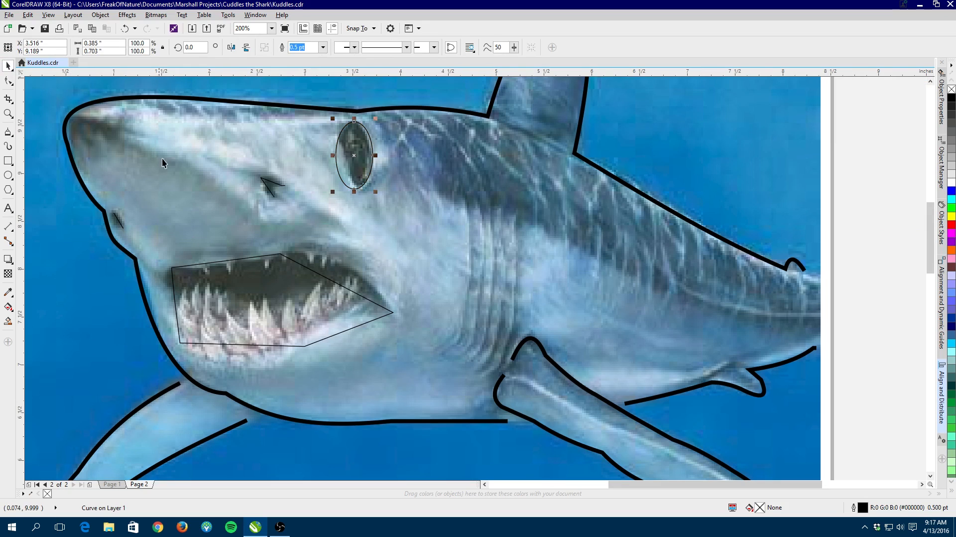
pyautogui.click(264, 185)
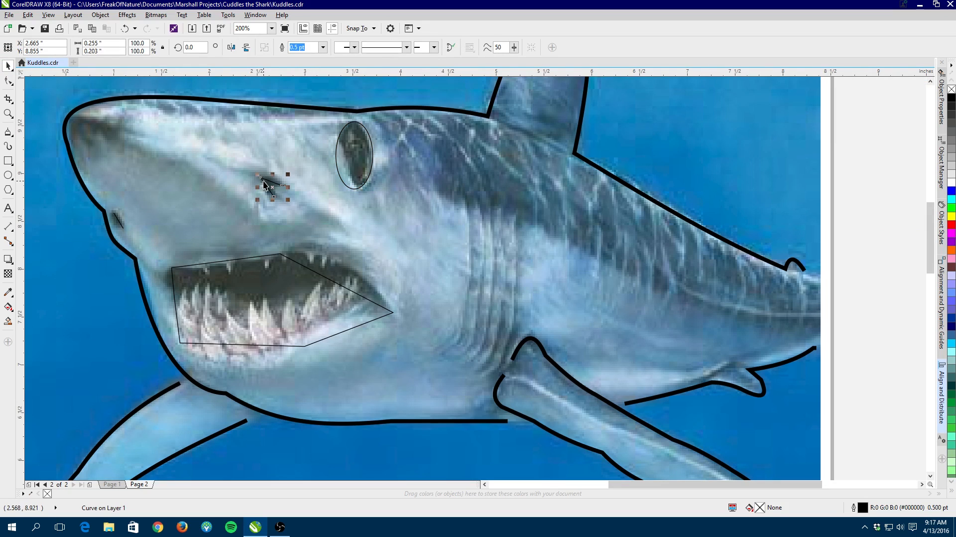
pyautogui.click(8, 80)
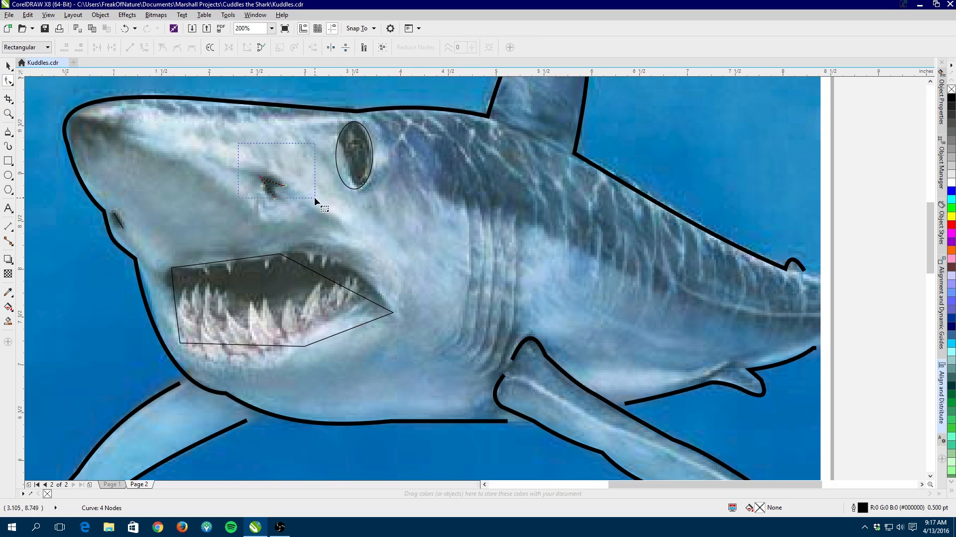
pyautogui.moveTo(321, 220); pyautogui.dragTo(194, 109)
pyautogui.click(144, 47)
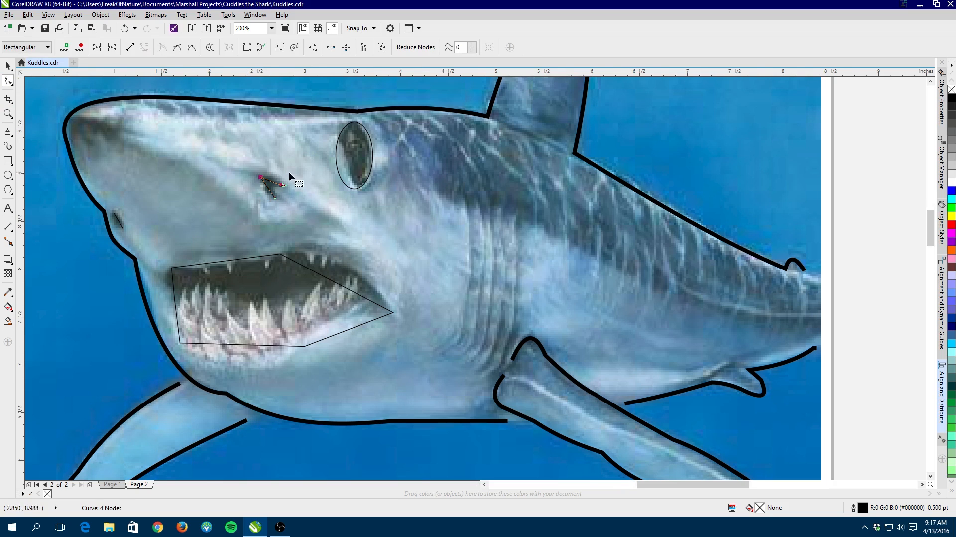
pyautogui.scroll(2, 288, 171)
pyautogui.moveTo(259, 194); pyautogui.dragTo(240, 208)
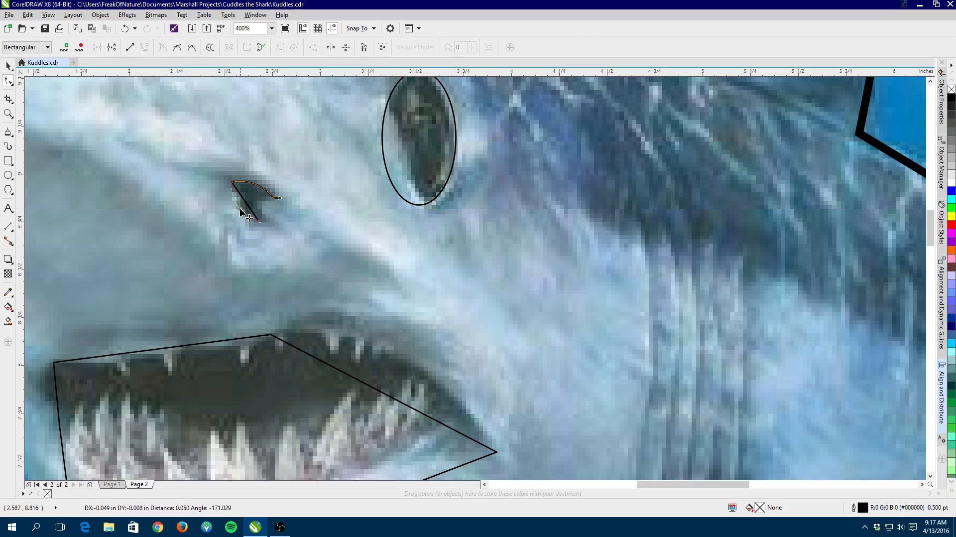
# Set the near nostril curve's outline width to 3.0 pt
pyautogui.click(8, 65)
pyautogui.click(323, 47)
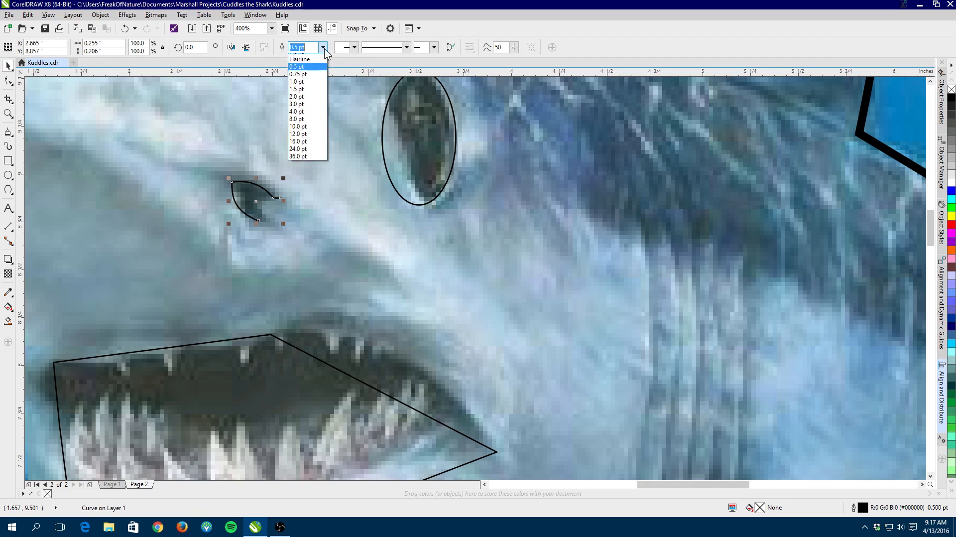
pyautogui.click(305, 109)
pyautogui.click(196, 140)
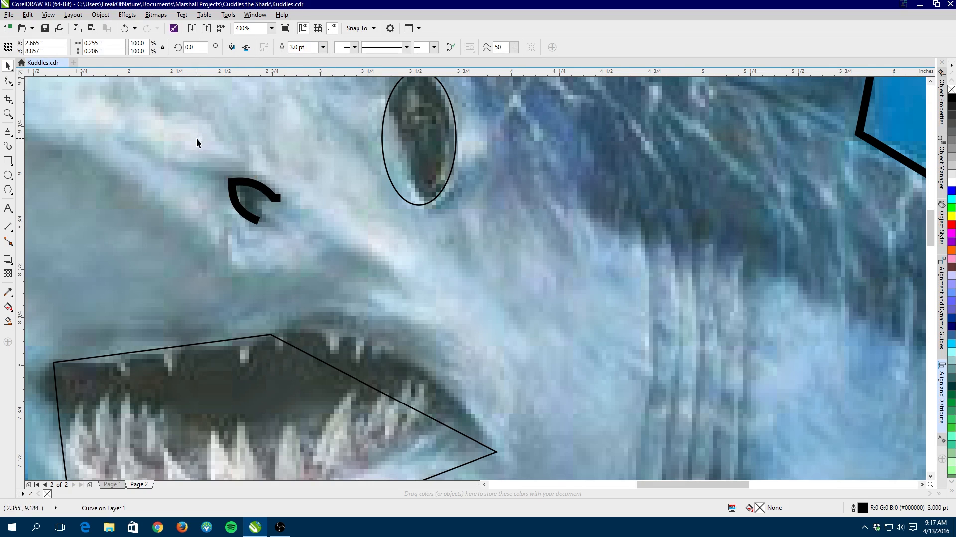
# Convert the far nostril's short line at the snout's edge to a curve and bend it slightly outward
pyautogui.scroll(-1, 169, 151)
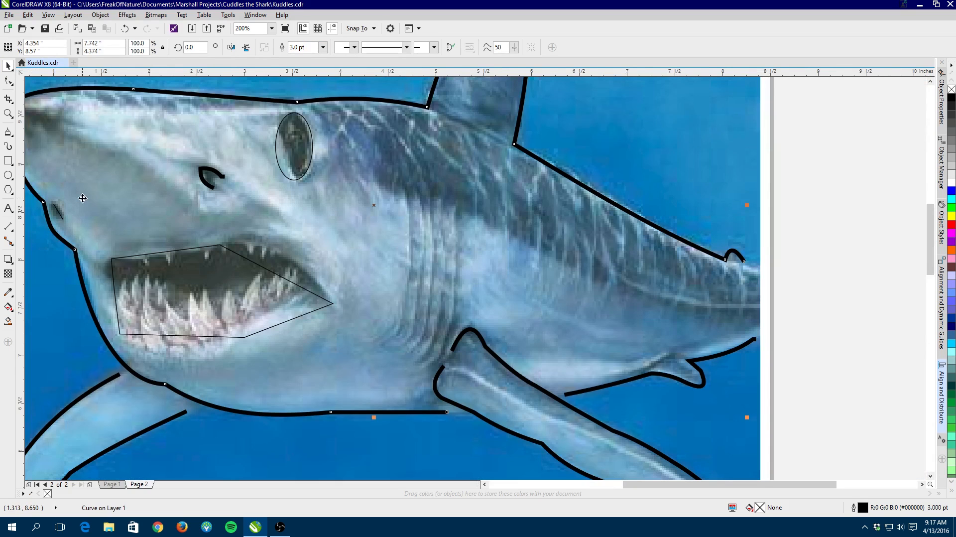
pyautogui.scroll(3, 150, 194)
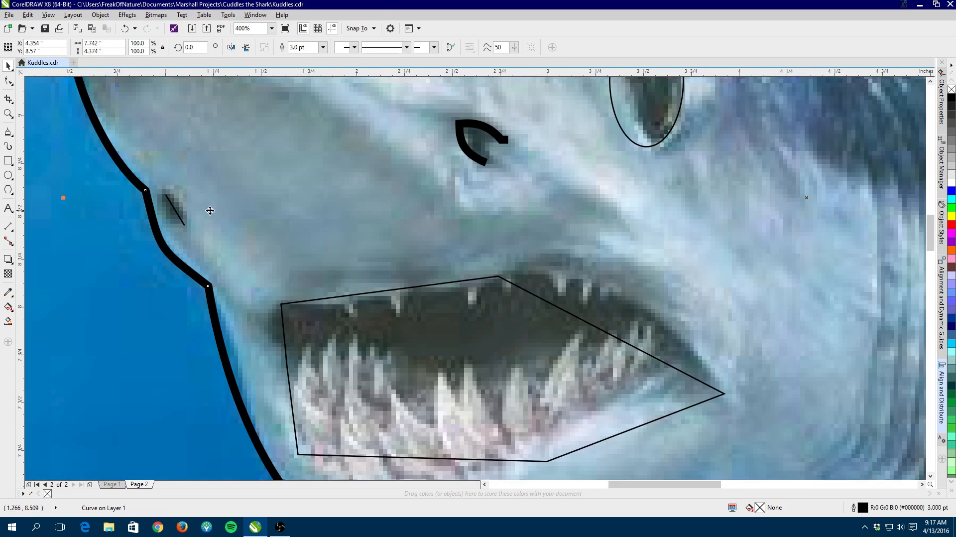
pyautogui.click(174, 209)
pyautogui.click(8, 81)
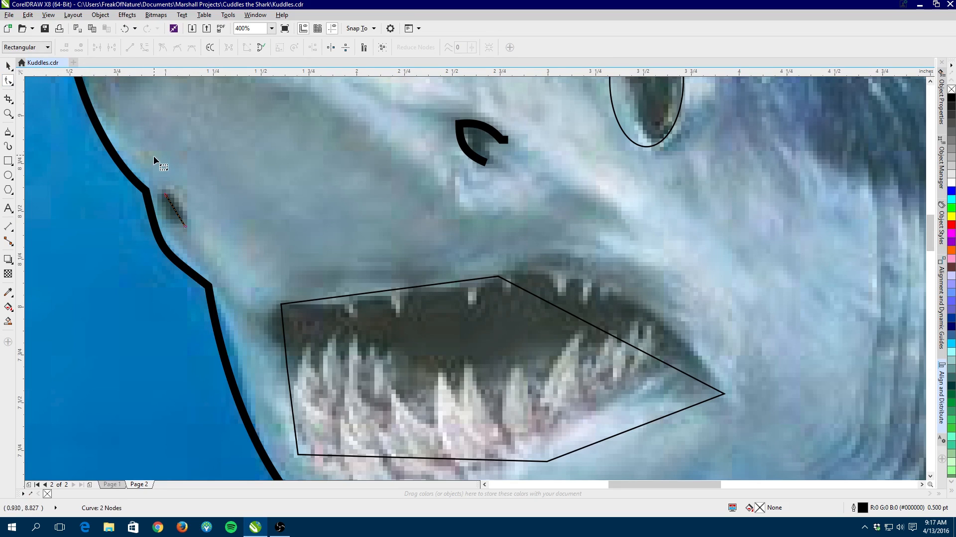
pyautogui.moveTo(157, 162); pyautogui.dragTo(225, 248)
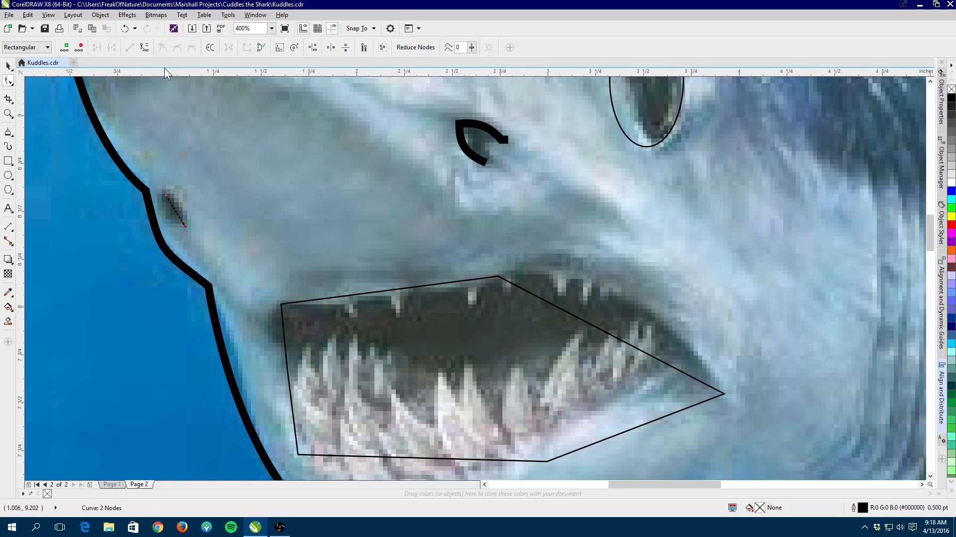
pyautogui.click(144, 49)
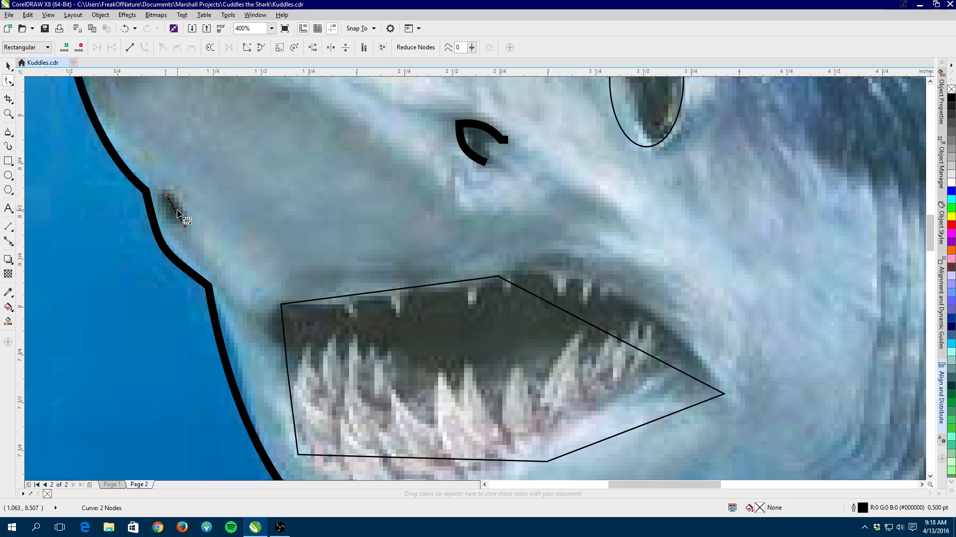
pyautogui.moveTo(175, 213); pyautogui.dragTo(172, 213)
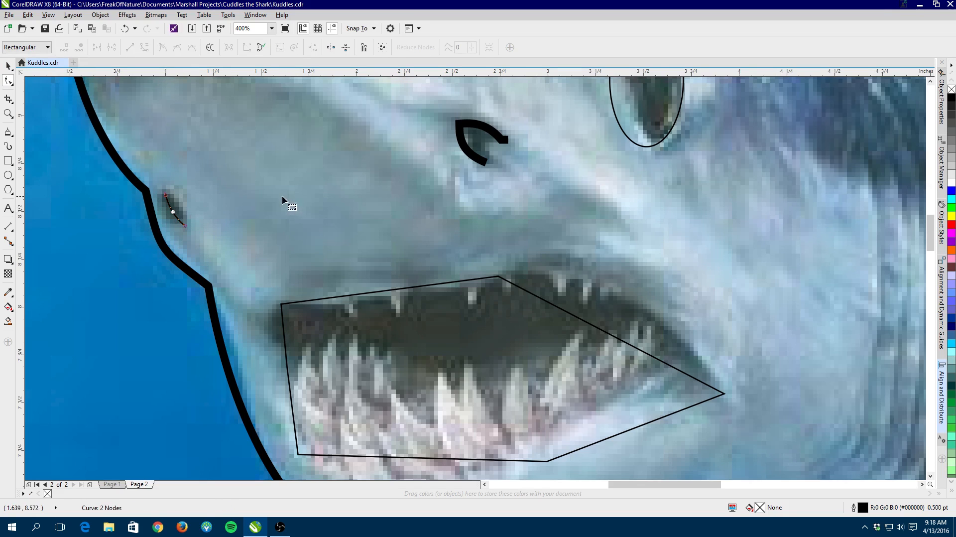
# Set the far nostril curve's outline width to 3.0 pt
pyautogui.click(8, 65)
pyautogui.click(323, 47)
pyautogui.click(324, 47)
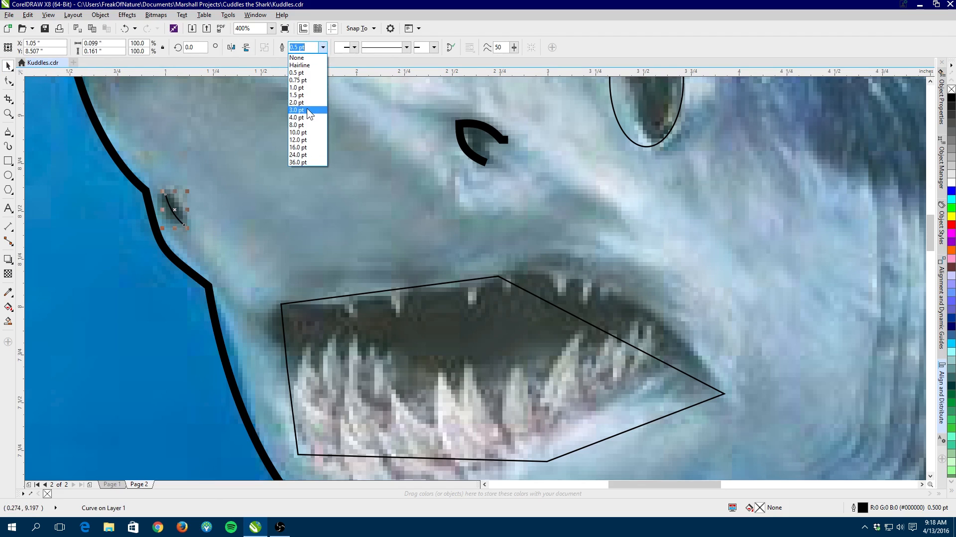
pyautogui.click(307, 108)
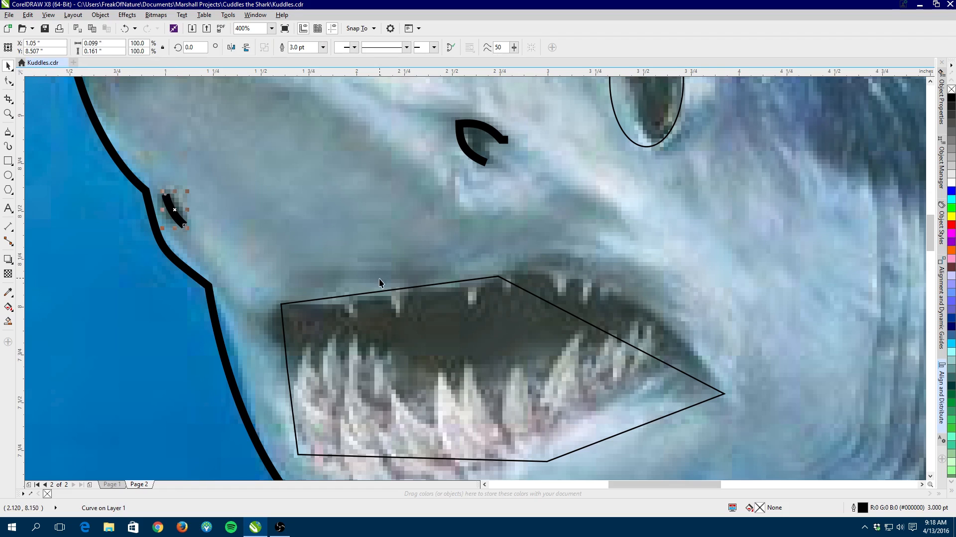
# Convert the mouth polygon's segments to curves and bend its two upper edges along the shark's upper lip
pyautogui.click(377, 293)
pyautogui.click(13, 86)
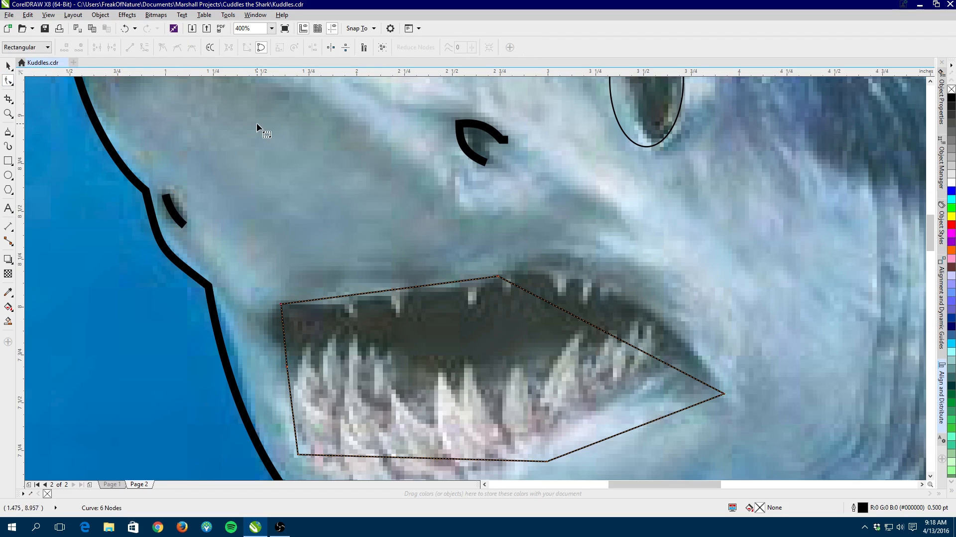
pyautogui.scroll(-1, 258, 187)
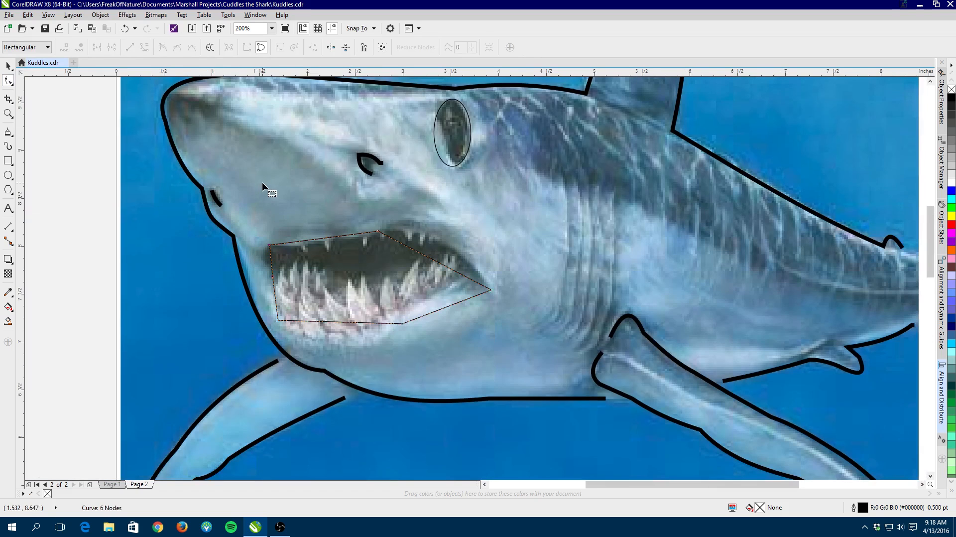
pyautogui.moveTo(436, 315); pyautogui.dragTo(448, 322)
pyautogui.click(144, 47)
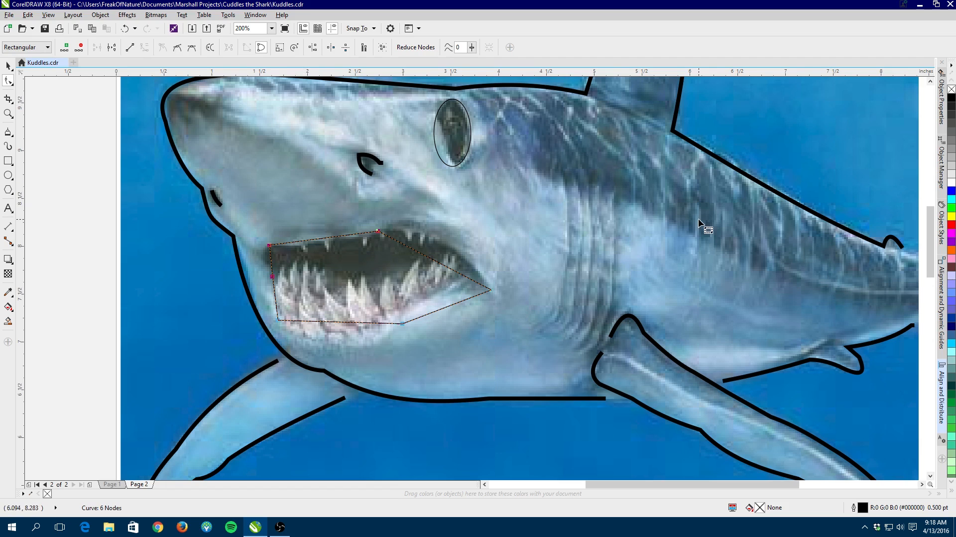
pyautogui.click(332, 237)
pyautogui.moveTo(332, 238); pyautogui.dragTo(334, 241)
pyautogui.moveTo(424, 256); pyautogui.dragTo(435, 245)
pyautogui.moveTo(436, 243); pyautogui.dragTo(437, 244)
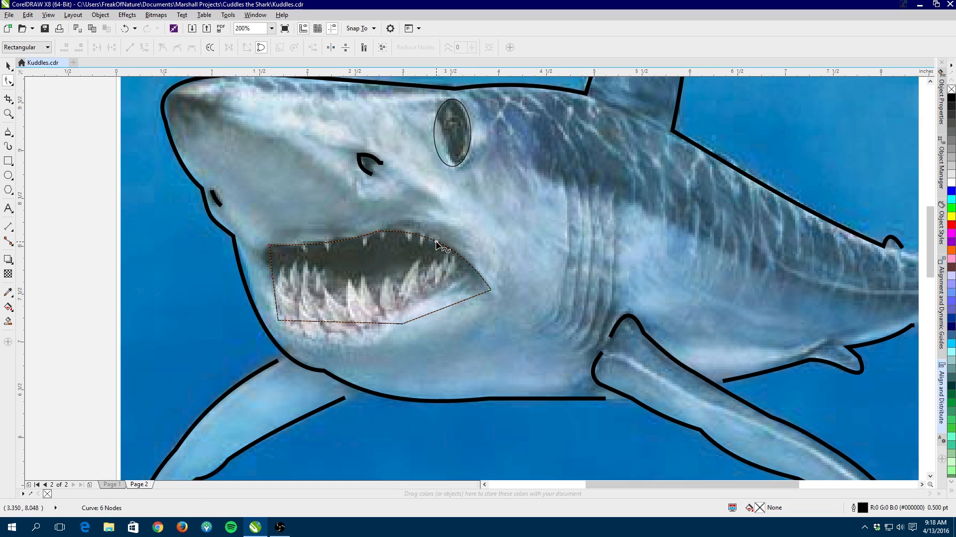
# Bend the mouth's lower edges along the lower lip and add a node on the front edge, curving both halves outward
pyautogui.moveTo(451, 305); pyautogui.dragTo(436, 294)
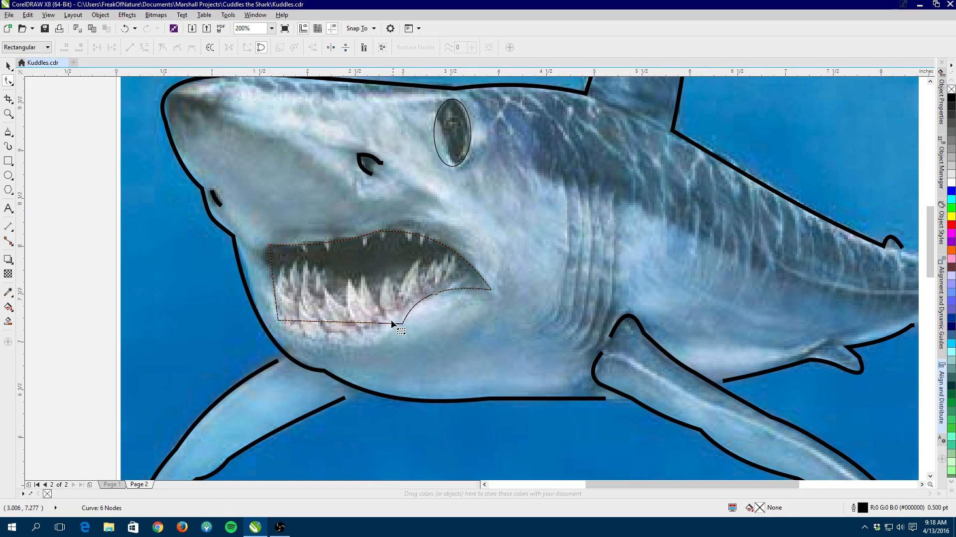
pyautogui.moveTo(347, 322); pyautogui.dragTo(345, 345)
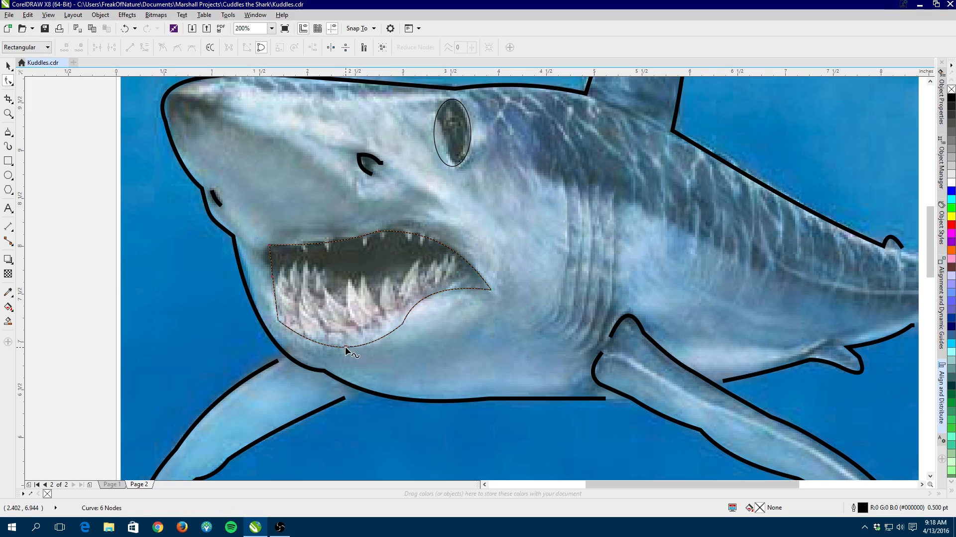
pyautogui.doubleClick(272, 269)
pyautogui.moveTo(272, 268); pyautogui.dragTo(263, 260)
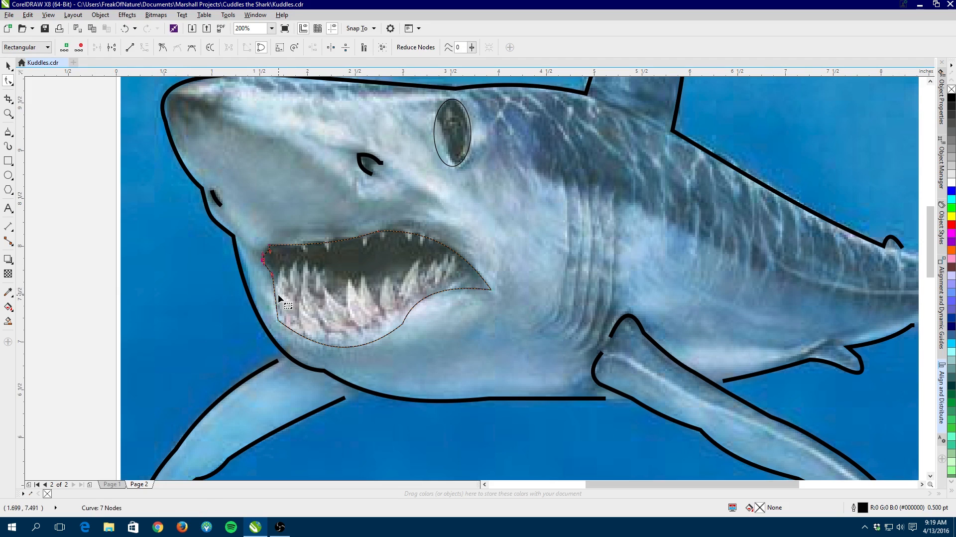
pyautogui.moveTo(275, 294); pyautogui.dragTo(267, 294)
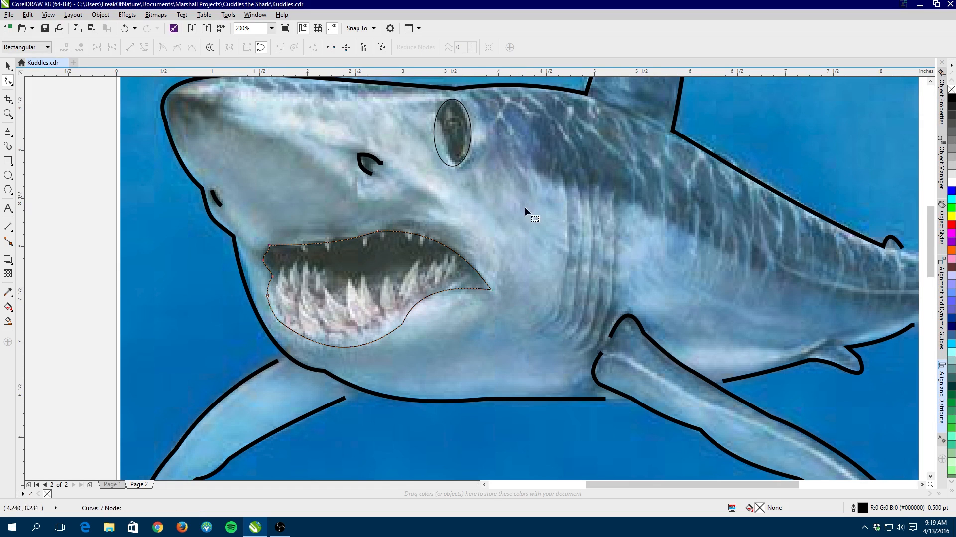
# Fill the mouth shape with black and remove its outline
pyautogui.click(9, 66)
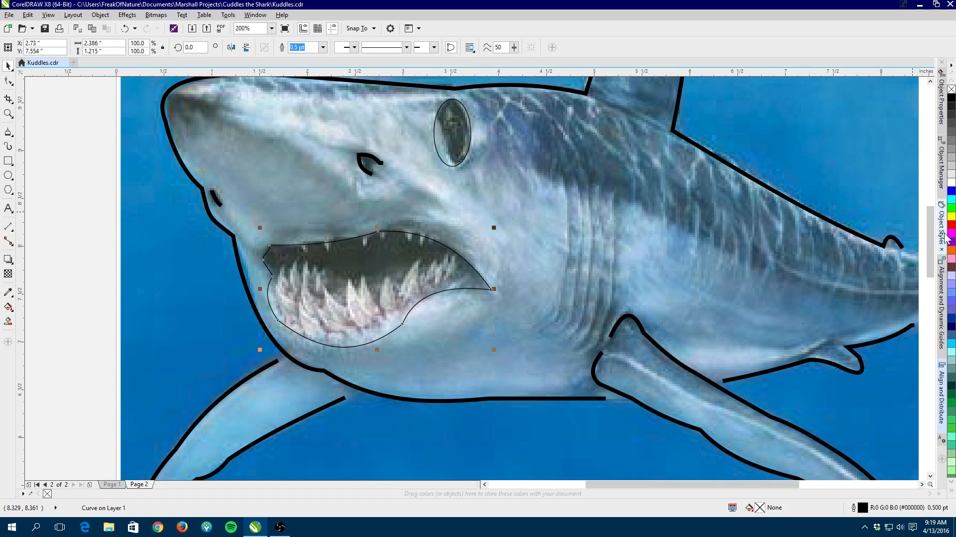
pyautogui.click(952, 99)
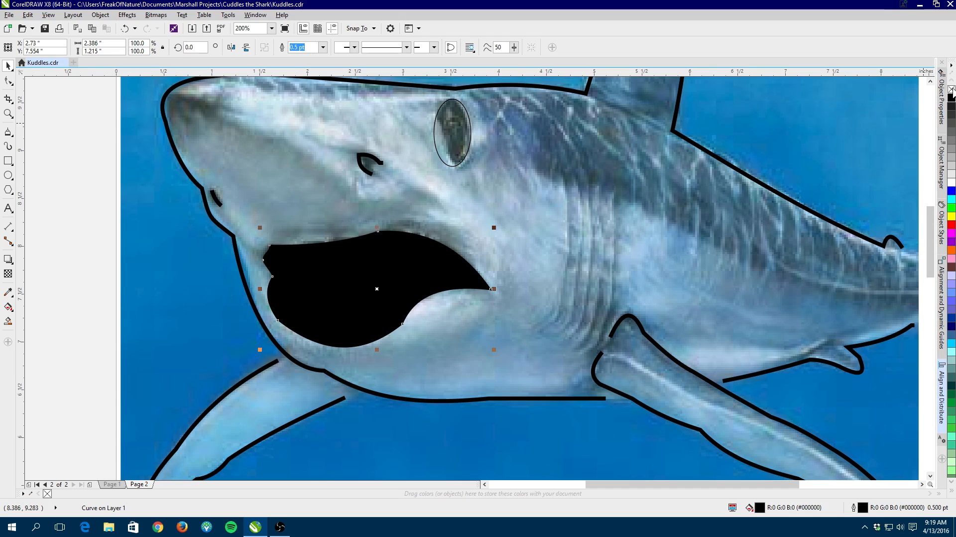
pyautogui.rightClick(951, 90)
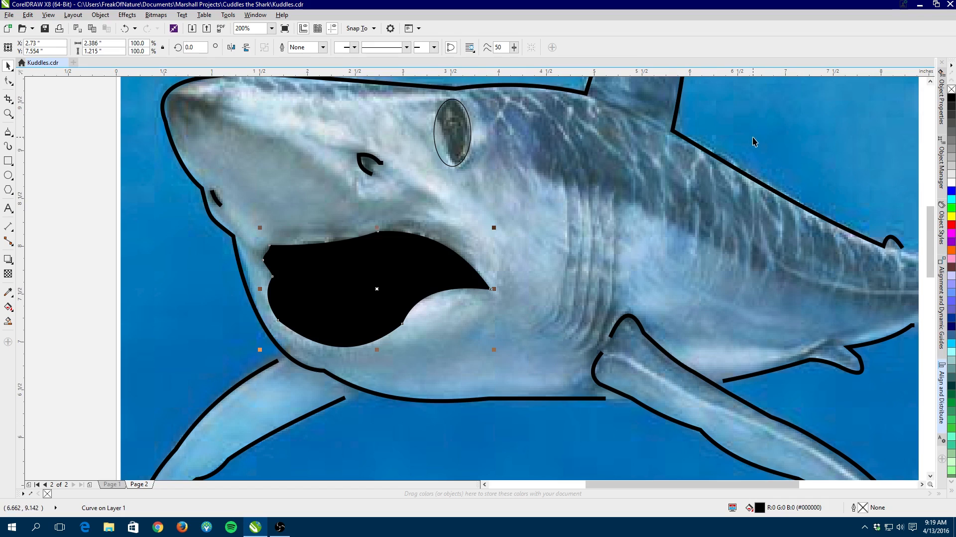
# Draw a polyline about 1.69 in tall along the front gill slit and delete its surplus end node
pyautogui.scroll(-1, 754, 140)
pyautogui.scroll(1, 706, 202)
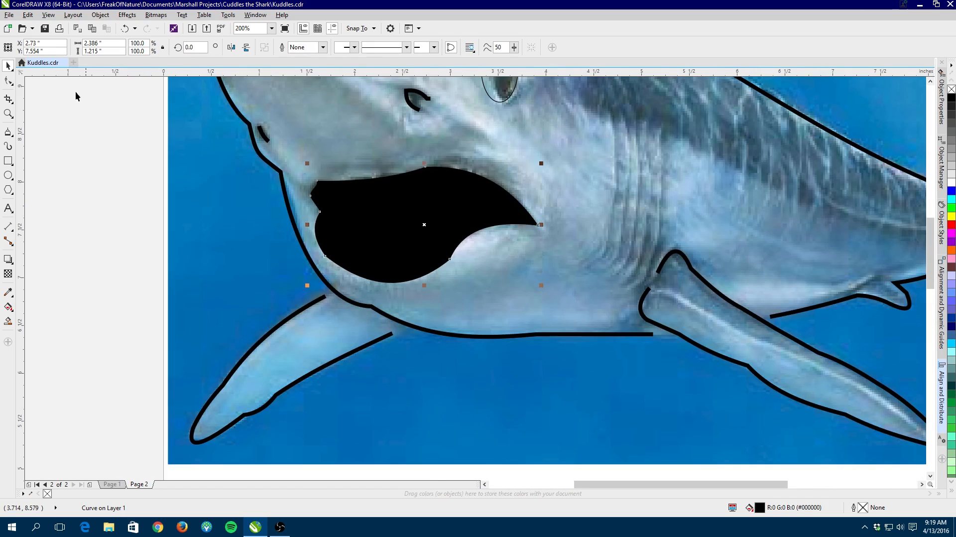
pyautogui.click(8, 136)
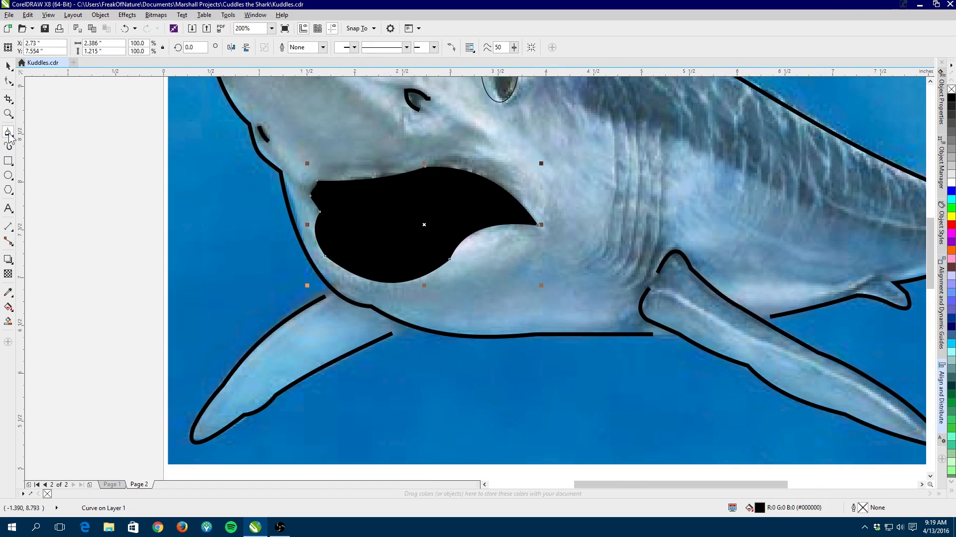
pyautogui.moveTo(609, 110)
pyautogui.mouseDown()
pyautogui.moveTo(607, 242)
pyautogui.moveTo(586, 272)
pyautogui.mouseUp()
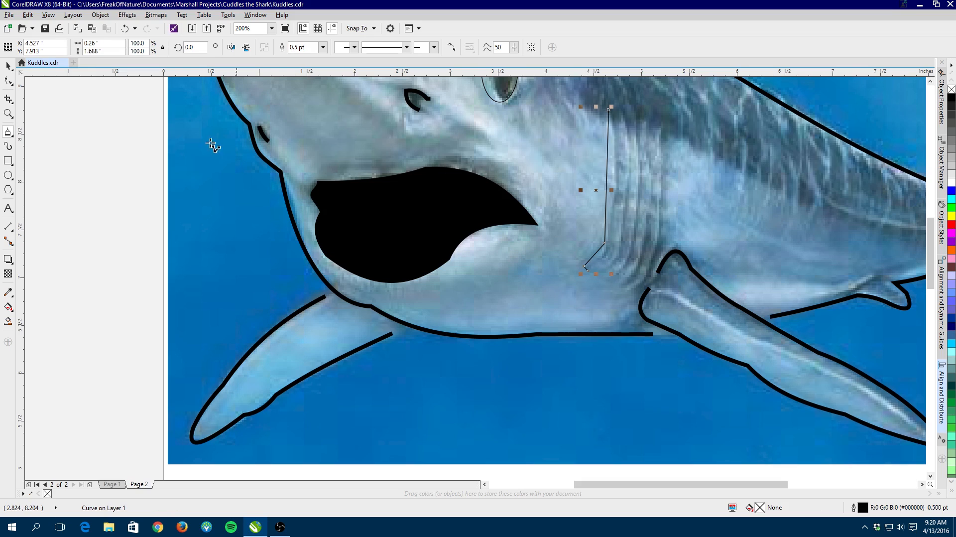
pyautogui.click(9, 81)
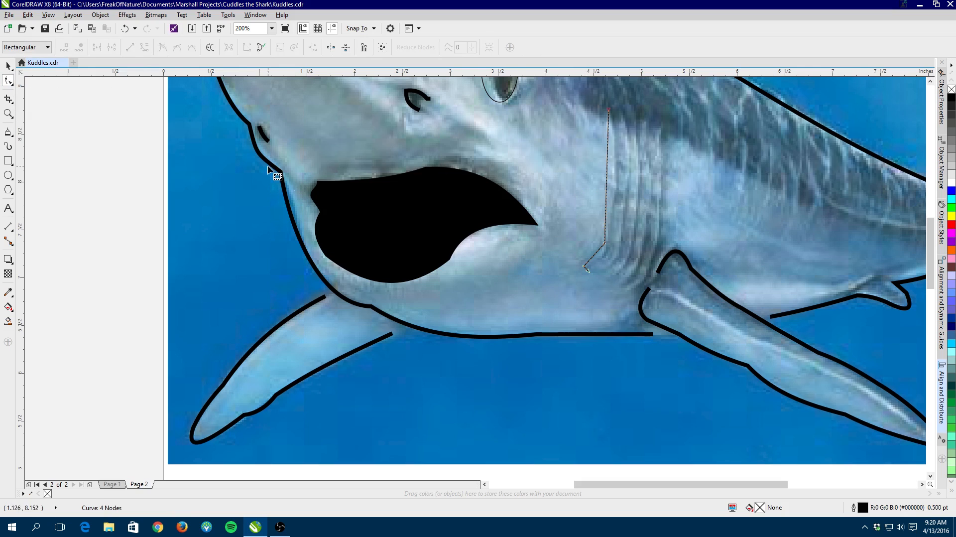
pyautogui.moveTo(579, 139); pyautogui.dragTo(642, 282)
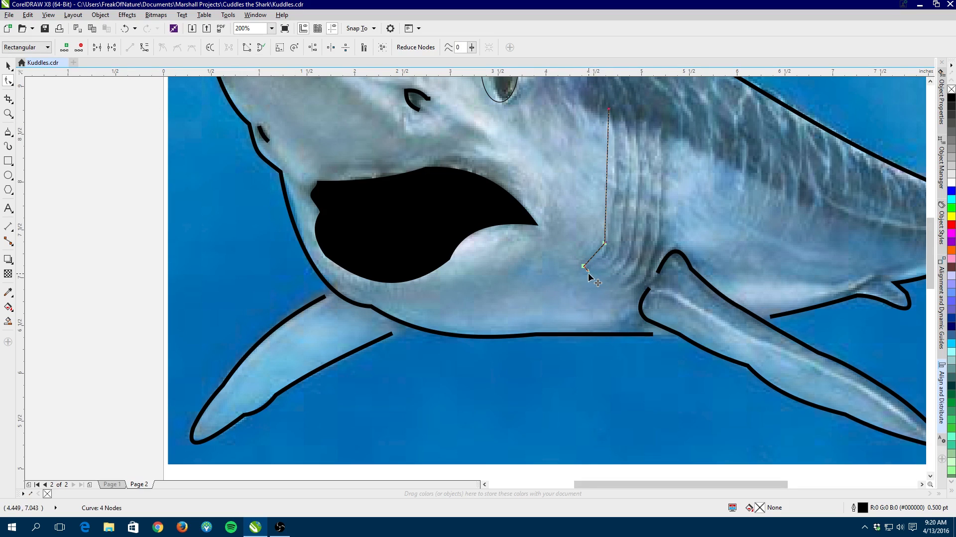
pyautogui.press('Delete')
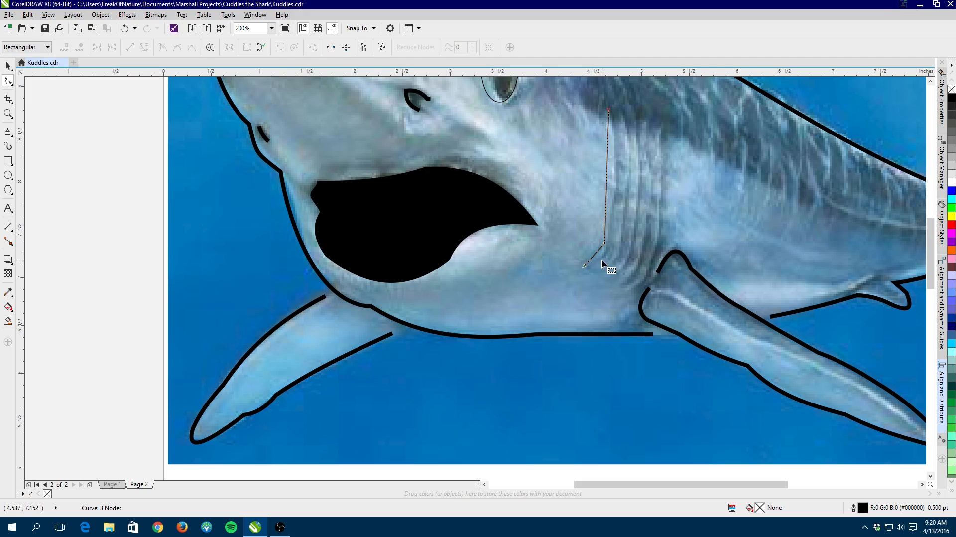
# Convert the gill line's segments to curves and bend both to follow the front gill slit
pyautogui.moveTo(620, 248); pyautogui.dragTo(617, 281)
pyautogui.click(144, 48)
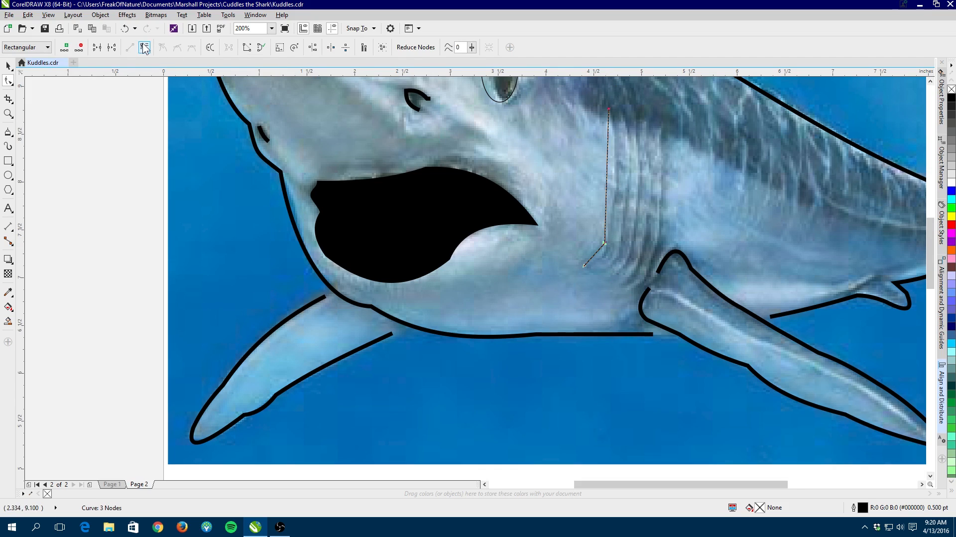
pyautogui.moveTo(608, 165); pyautogui.dragTo(616, 166)
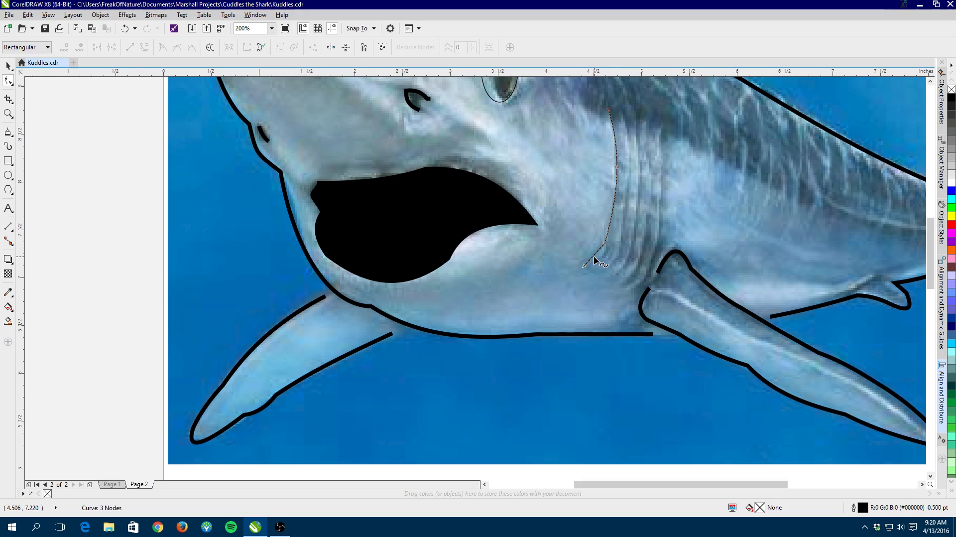
pyautogui.moveTo(591, 256); pyautogui.dragTo(598, 260)
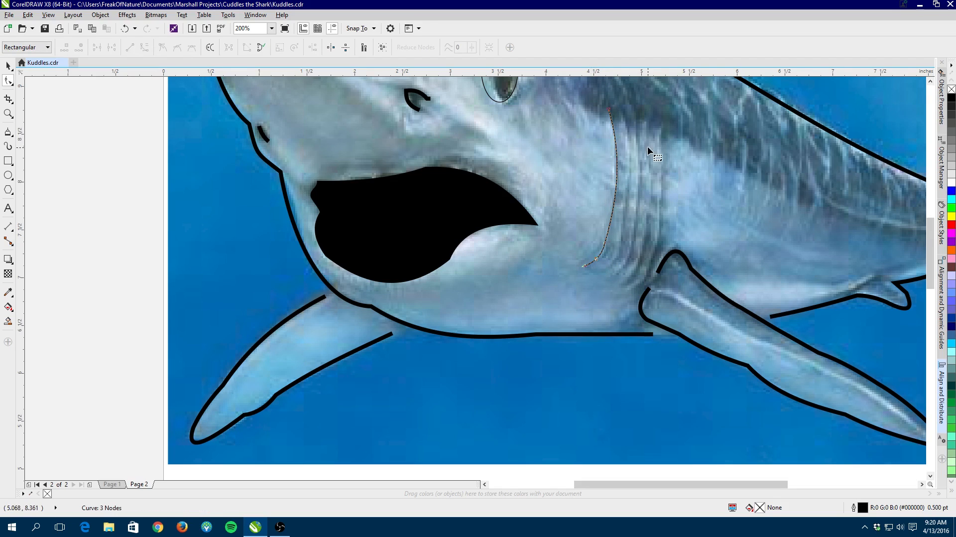
# Set the gill curve's outline width to 3.0 pt
pyautogui.click(6, 66)
pyautogui.click(304, 47)
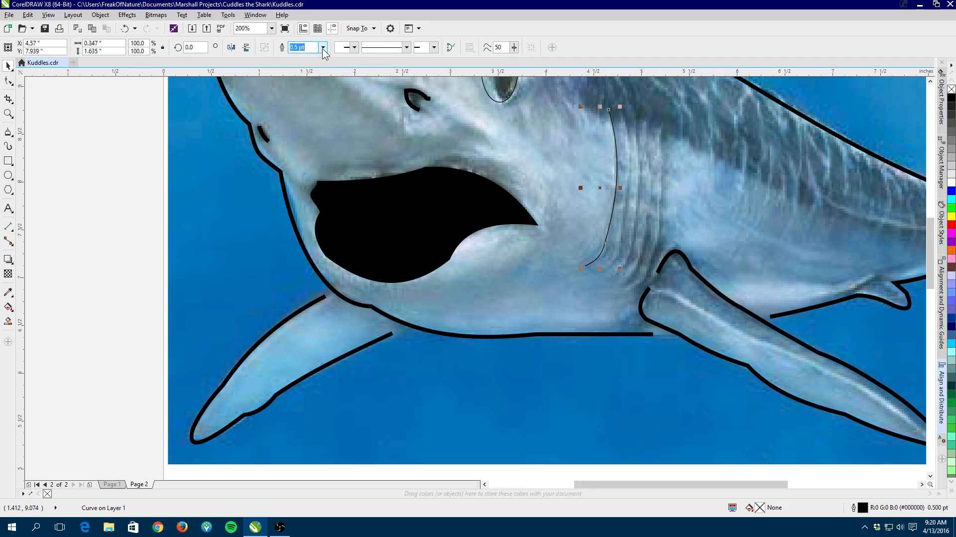
pyautogui.click(323, 47)
pyautogui.click(297, 109)
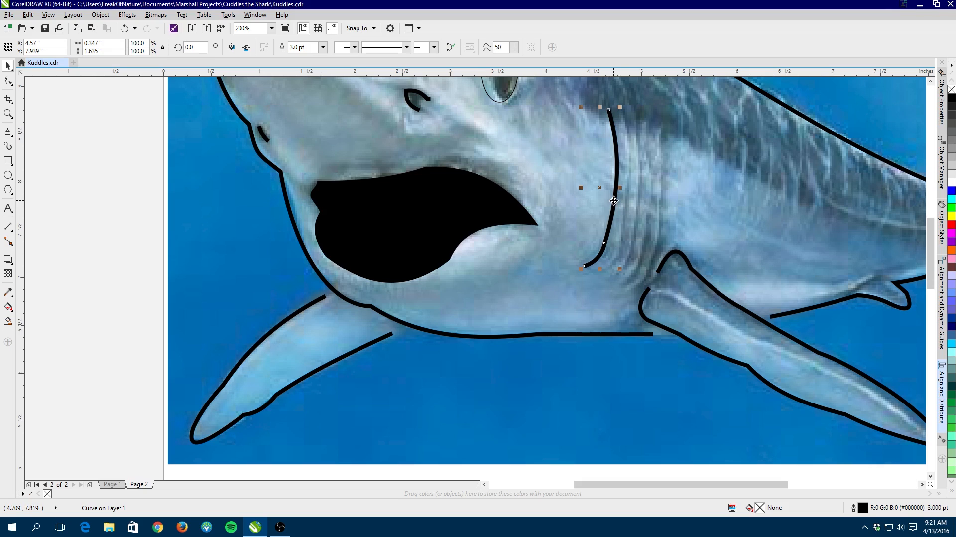
# Duplicate the gill curve three times, placing each copy slightly behind and below the previous one over the remaining gill slits
pyautogui.moveTo(614, 200); pyautogui.dragTo(627, 207)
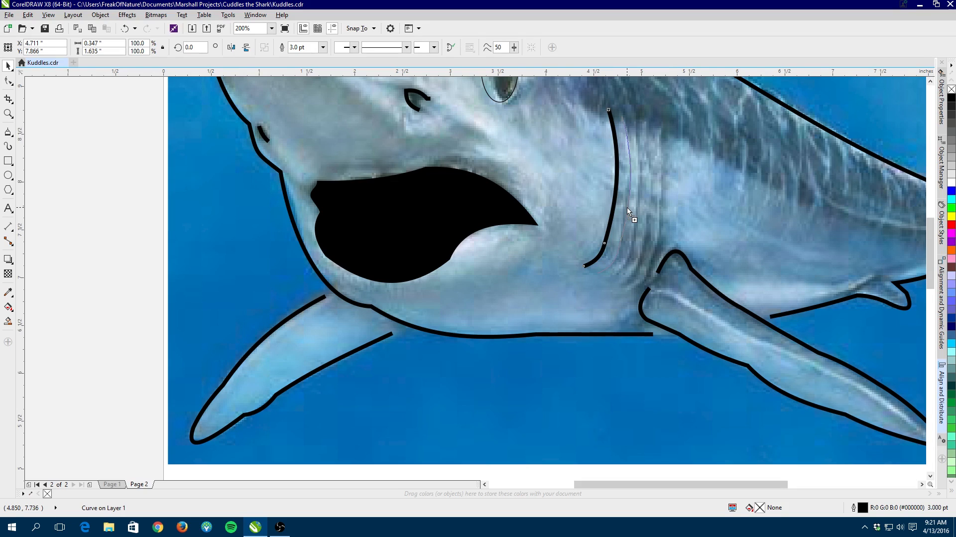
pyautogui.moveTo(628, 210); pyautogui.dragTo(628, 209)
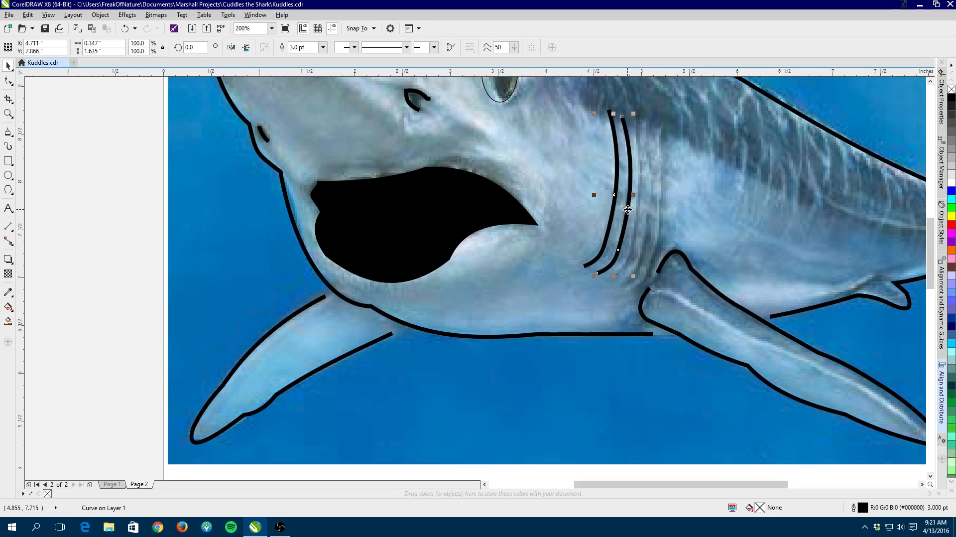
pyautogui.moveTo(627, 209); pyautogui.dragTo(652, 223)
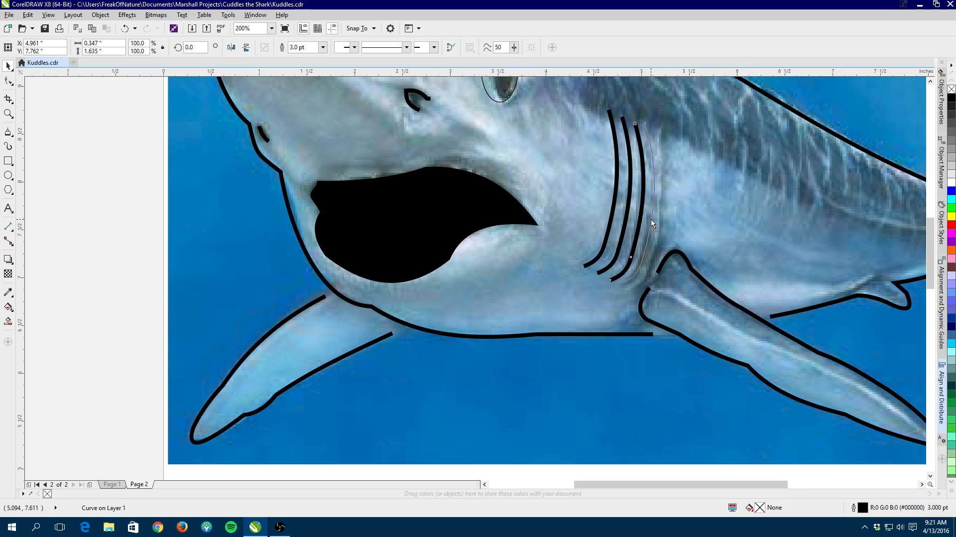
pyautogui.moveTo(653, 223); pyautogui.dragTo(652, 224)
pyautogui.click(598, 334)
pyautogui.click(576, 413)
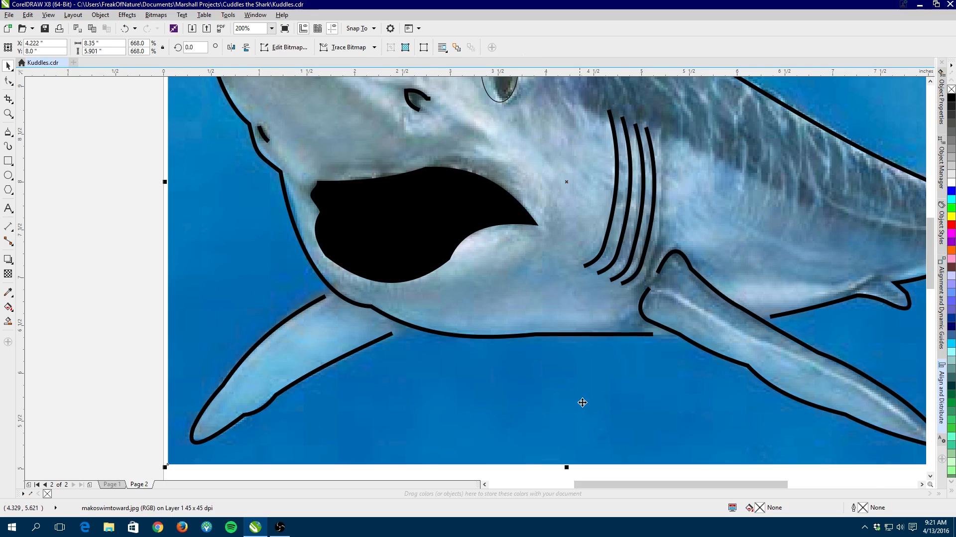
# Fill the eye ellipse with black and remove its outline
pyautogui.scroll(-1, 593, 386)
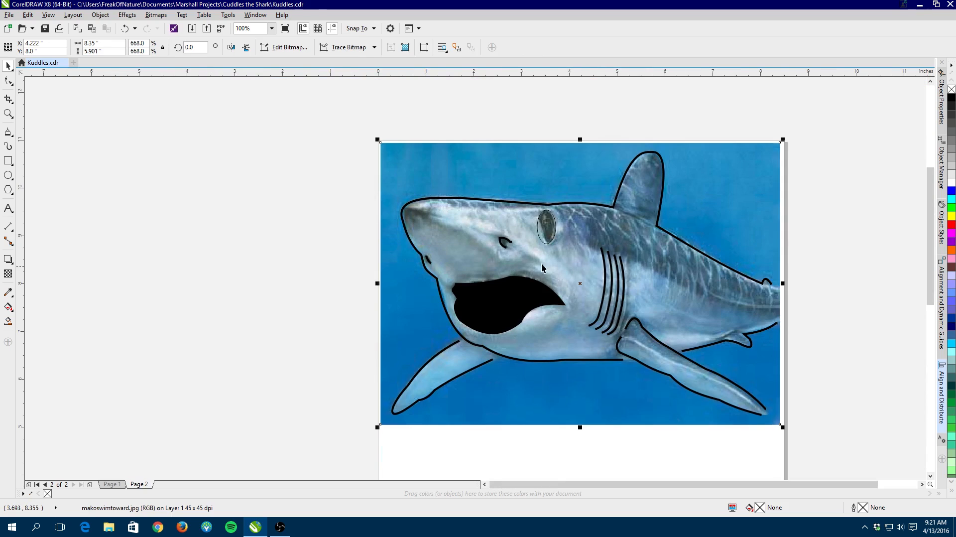
pyautogui.click(552, 239)
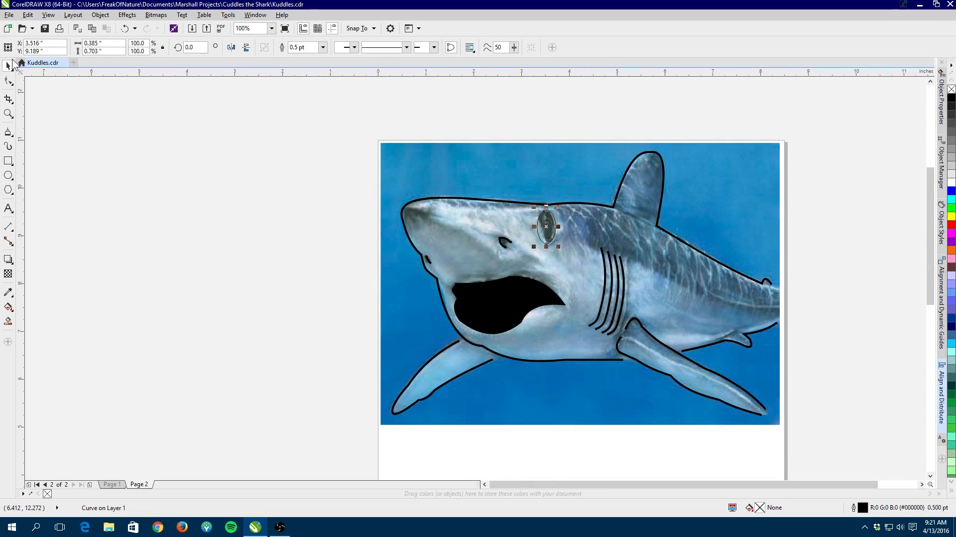
pyautogui.click(951, 99)
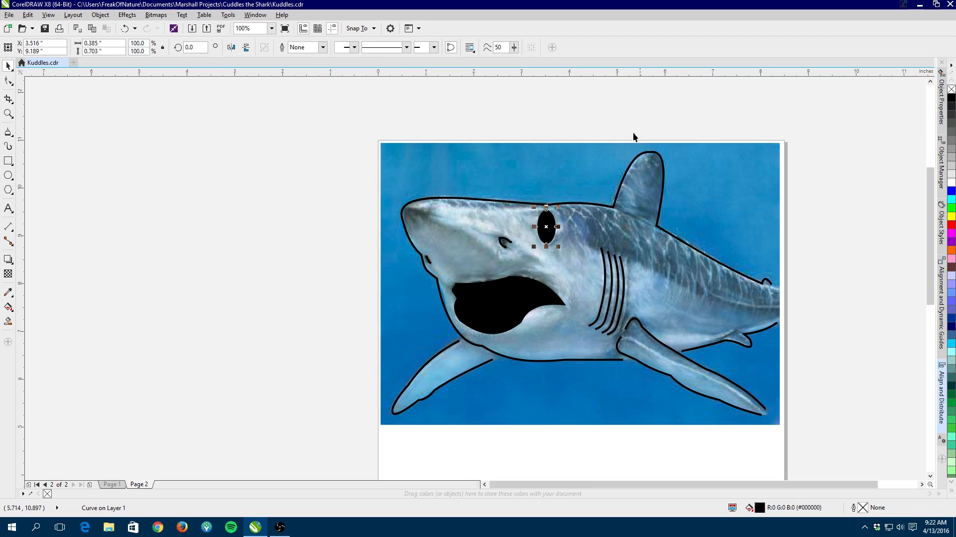
pyautogui.click(570, 103)
# Move the shark photo off the page, beside the traced line art
pyautogui.moveTo(744, 193)
pyautogui.mouseDown()
pyautogui.moveTo(305, 196)
pyautogui.moveTo(316, 190)
pyautogui.mouseUp()
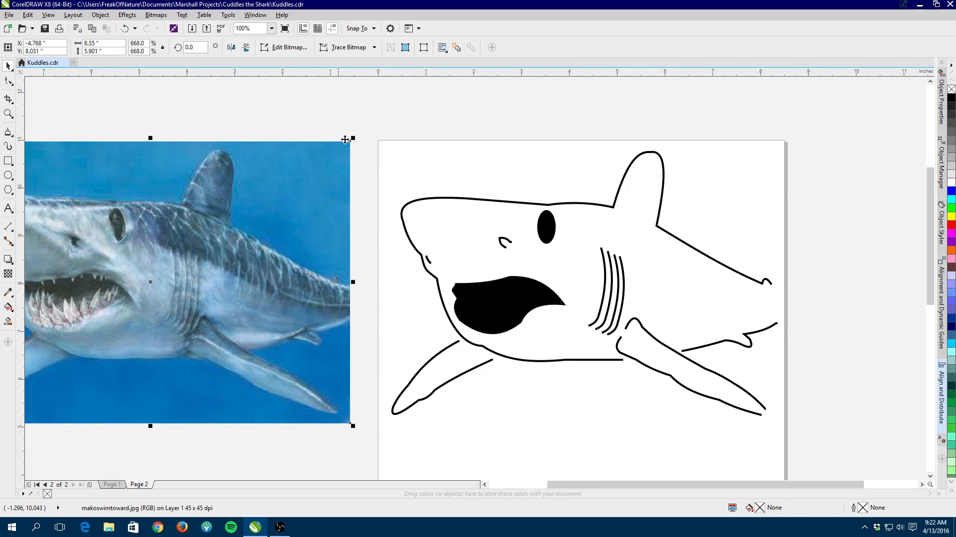
pyautogui.click(409, 113)
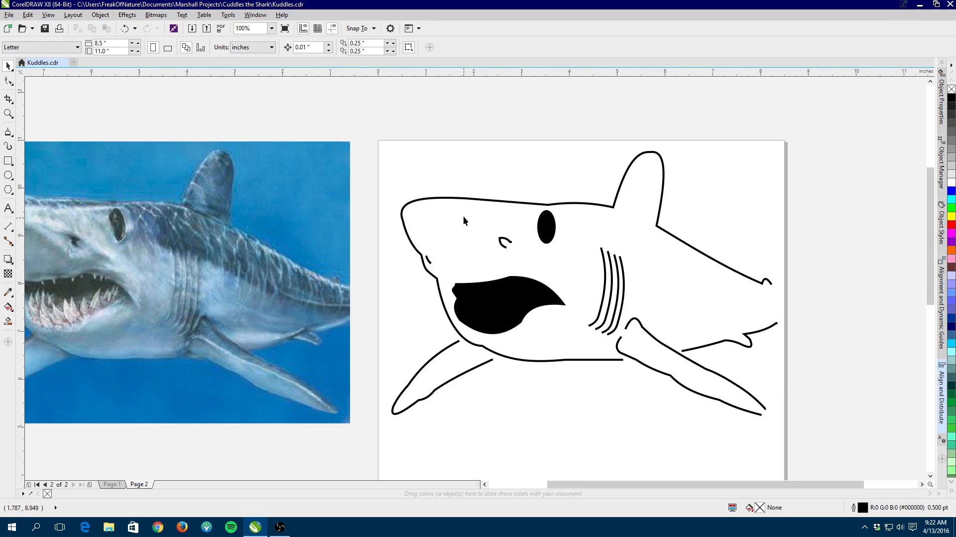
# Apply the solid black teardrop Artistic Media brushstroke to the shark's main body outline
pyautogui.click(469, 198)
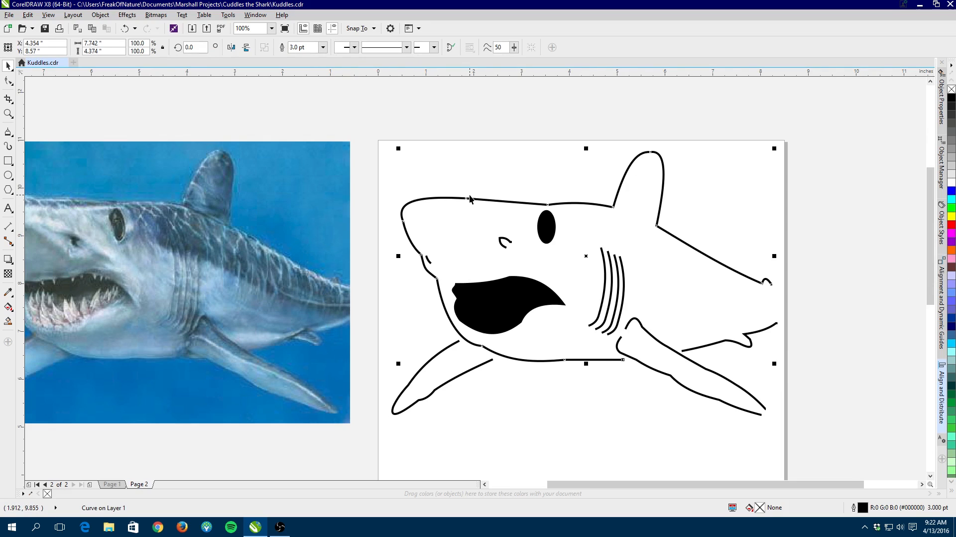
pyautogui.click(12, 146)
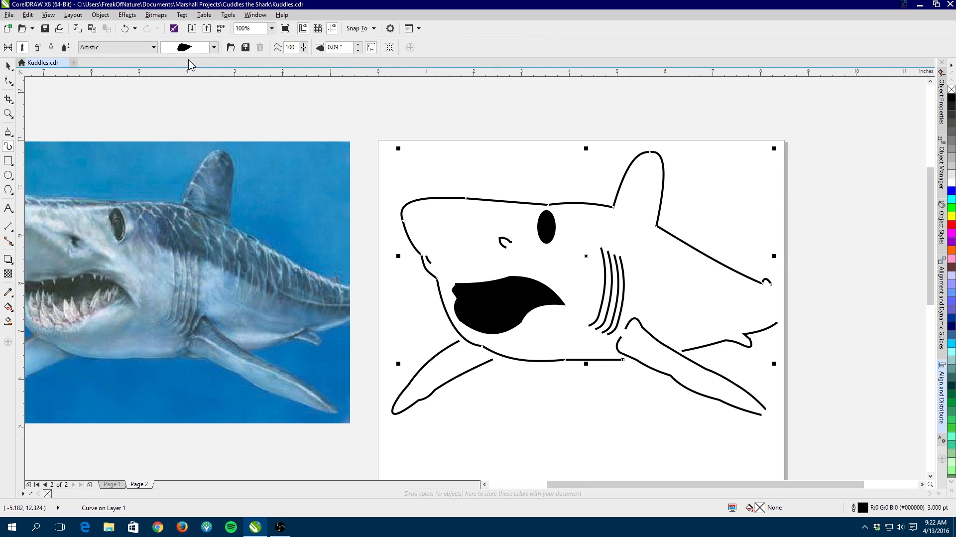
pyautogui.click(212, 48)
pyautogui.click(205, 92)
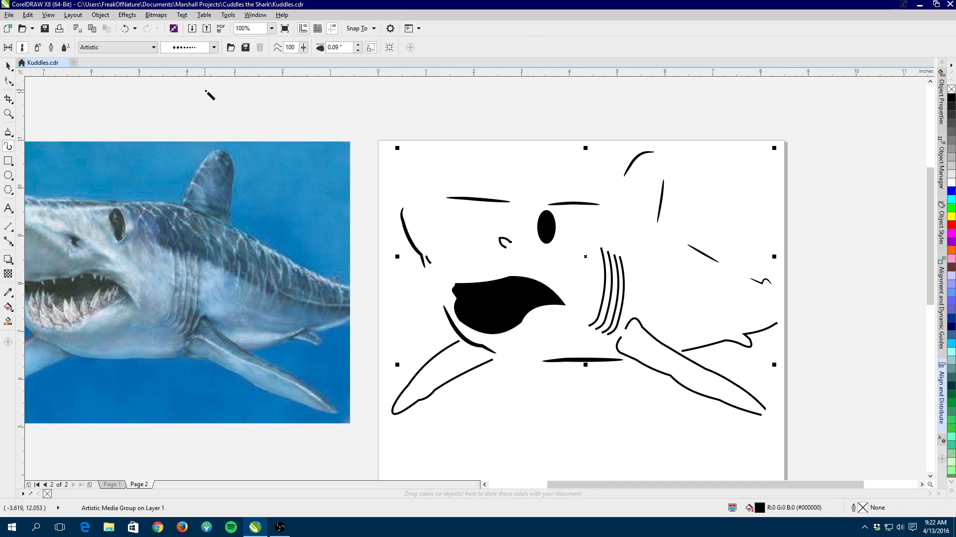
pyautogui.click(213, 47)
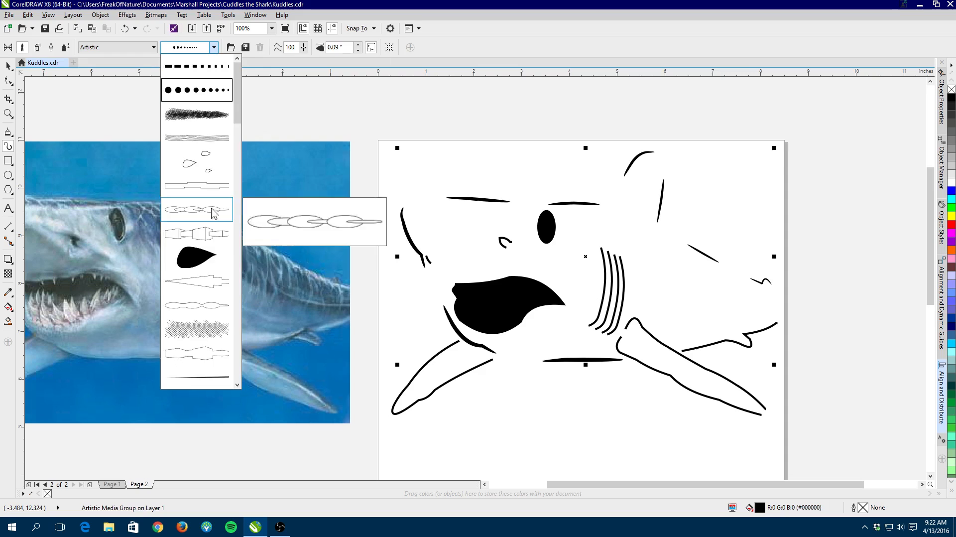
pyautogui.click(207, 261)
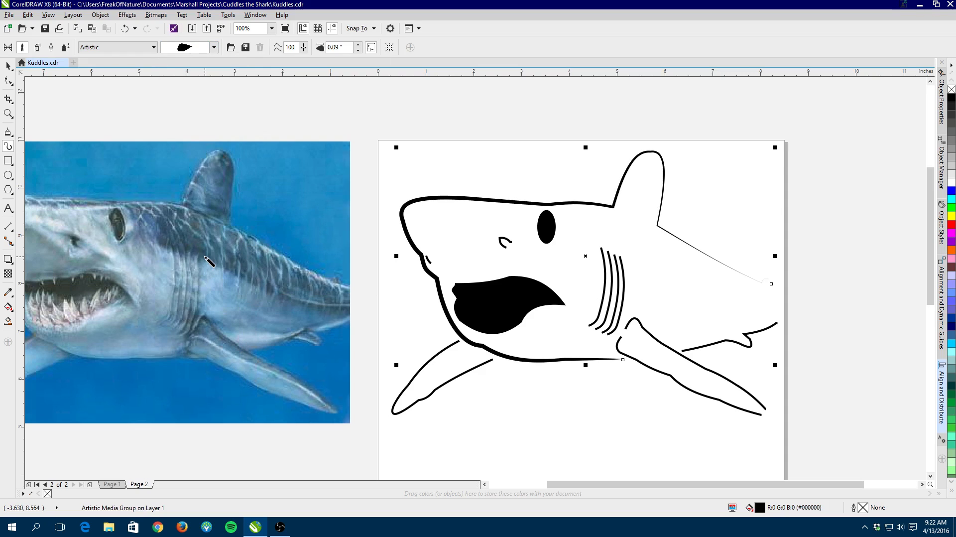
# Apply the solid black teardrop brushstroke to the small crease curve beside the snout's lower edge
pyautogui.click(429, 260)
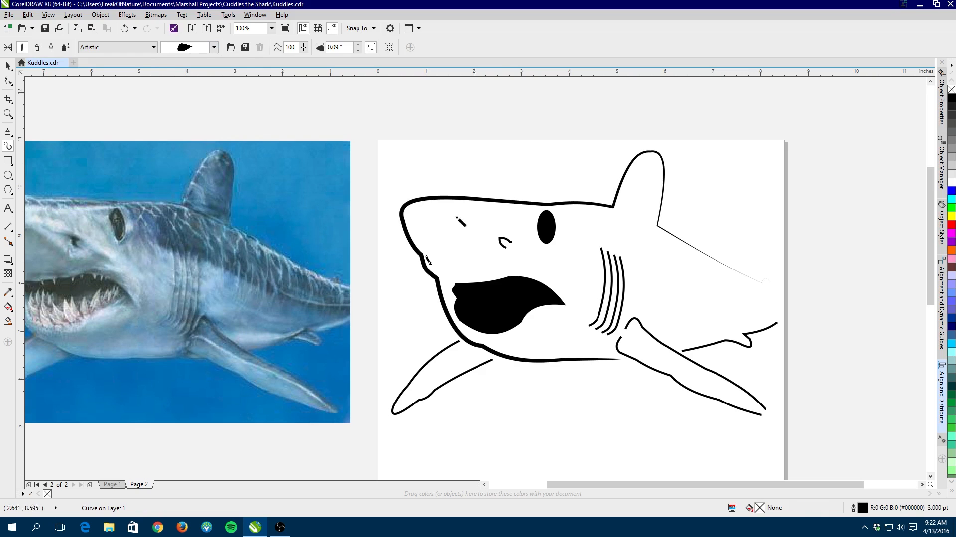
pyautogui.click(213, 48)
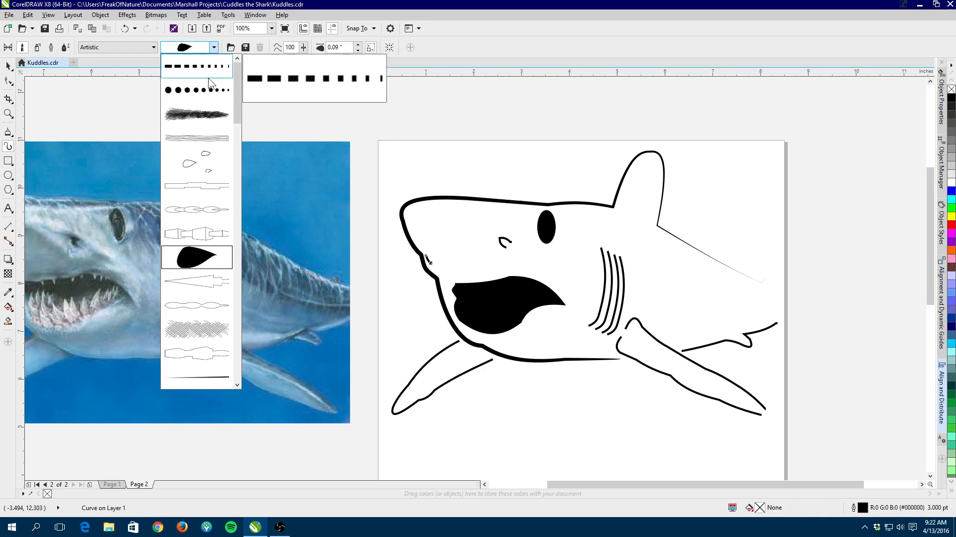
pyautogui.click(204, 110)
pyautogui.click(214, 48)
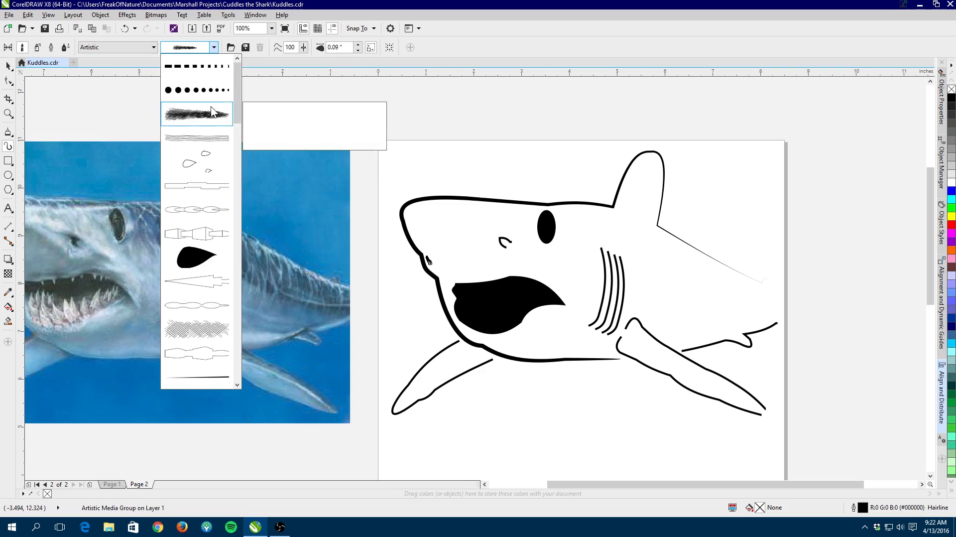
pyautogui.click(196, 258)
# Apply the solid black teardrop brushstroke to the nostril curve and set its stroke width to 0.08 inches
pyautogui.click(504, 244)
pyautogui.click(213, 48)
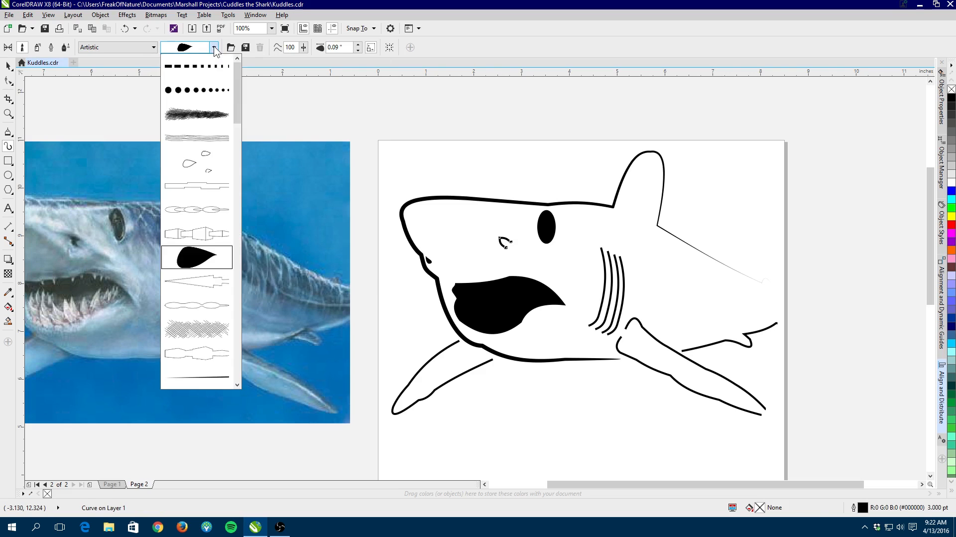
pyautogui.click(222, 238)
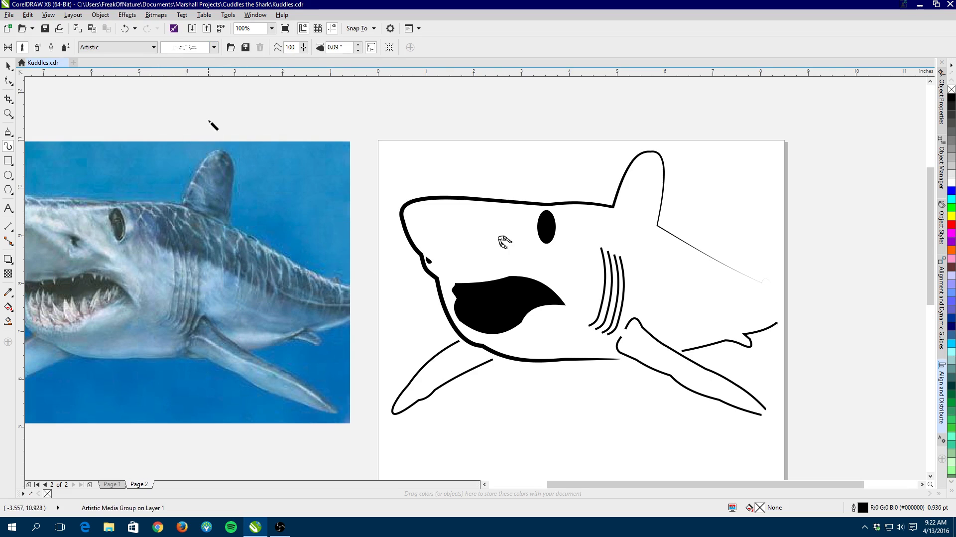
pyautogui.click(214, 48)
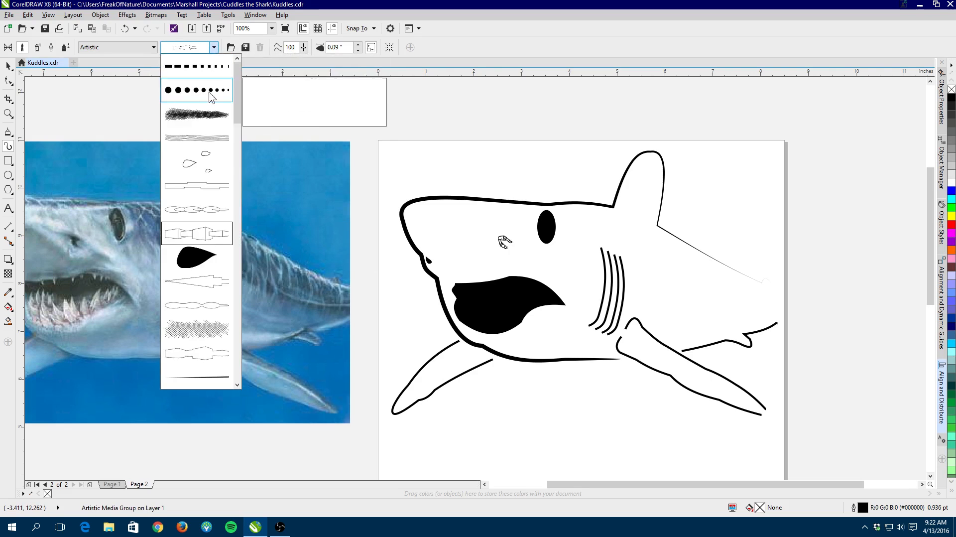
pyautogui.click(188, 256)
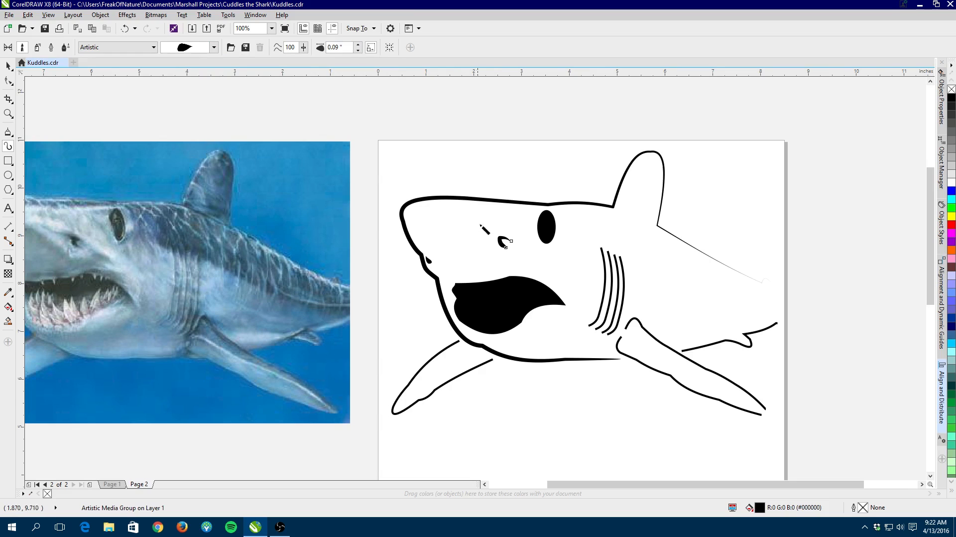
pyautogui.click(358, 44)
pyautogui.click(359, 45)
# Apply the solid black teardrop brushstroke to the pectoral fin curve below the shark's jaw
pyautogui.click(461, 374)
pyautogui.click(213, 47)
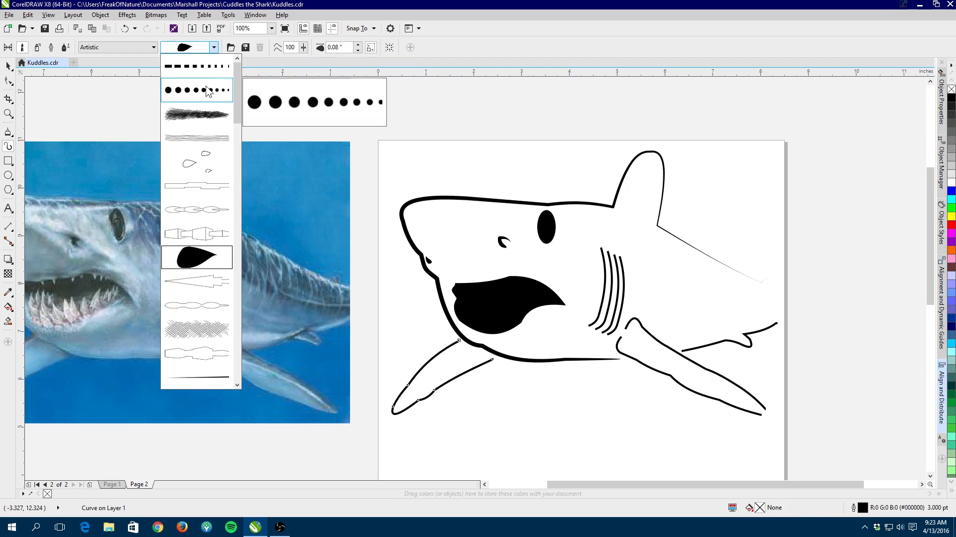
pyautogui.click(208, 90)
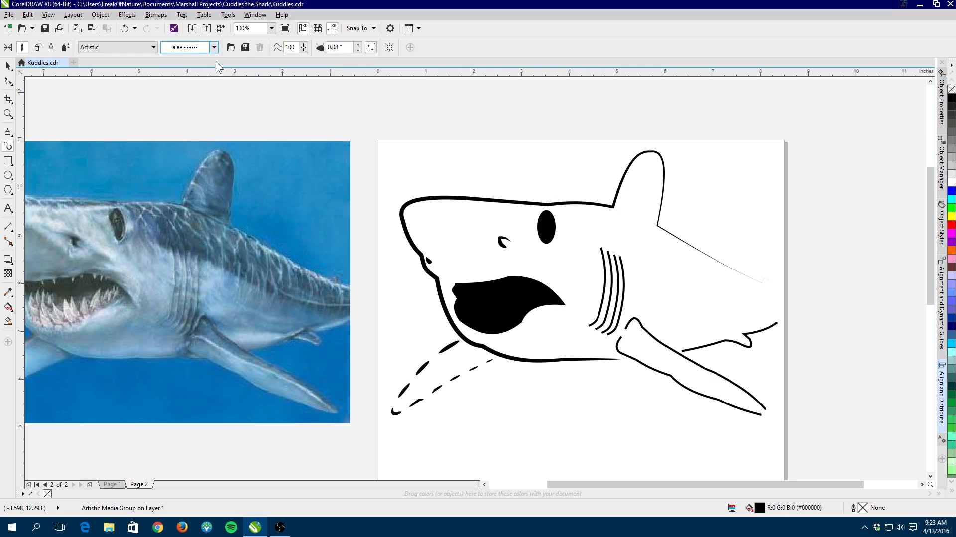
pyautogui.click(215, 47)
pyautogui.click(196, 261)
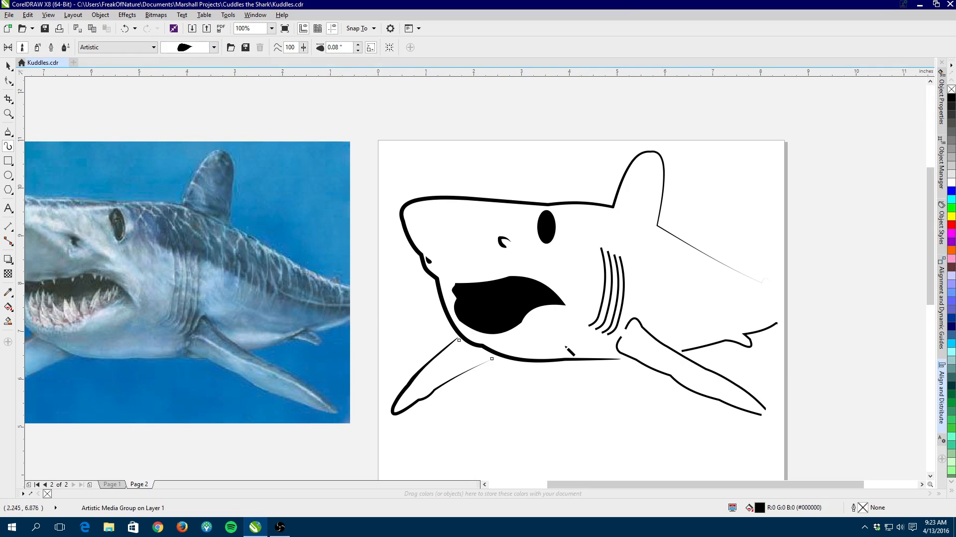
# Apply the solid black teardrop brushstroke to the lower edge curve of the pectoral fin behind the gills
pyautogui.click(675, 380)
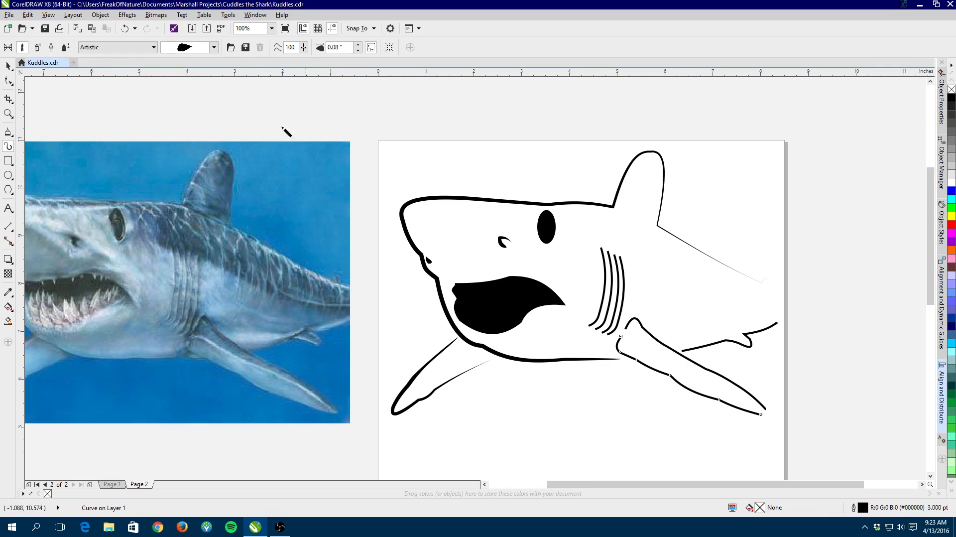
pyautogui.click(172, 49)
pyautogui.click(186, 89)
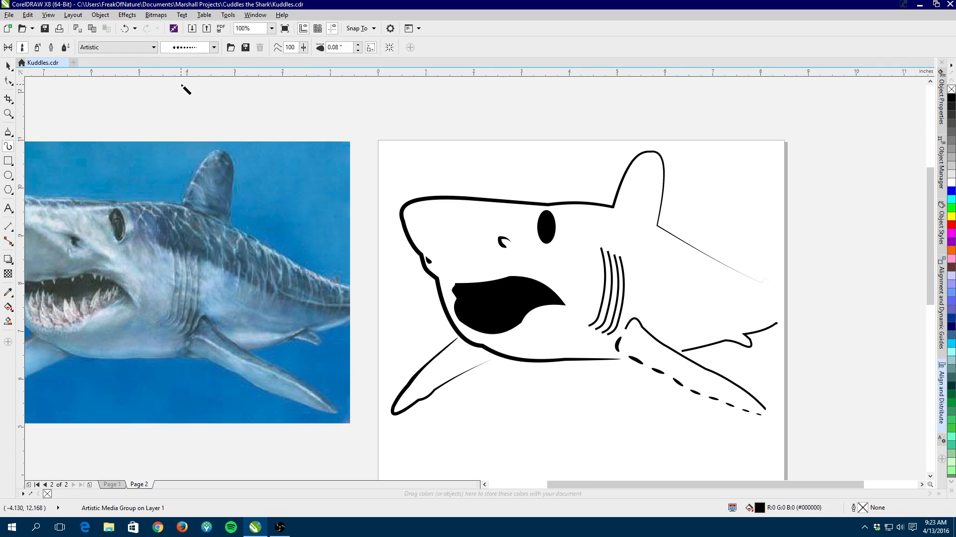
pyautogui.click(212, 48)
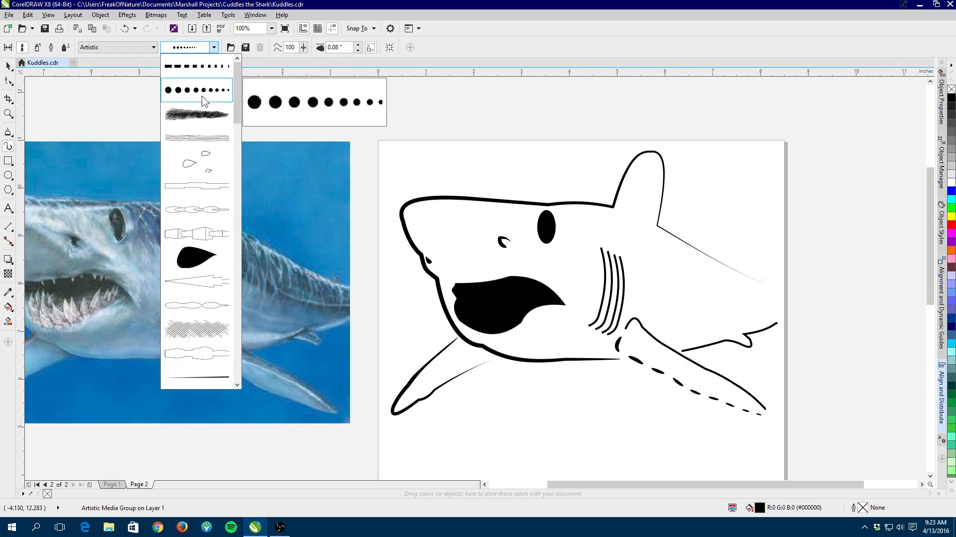
pyautogui.click(200, 261)
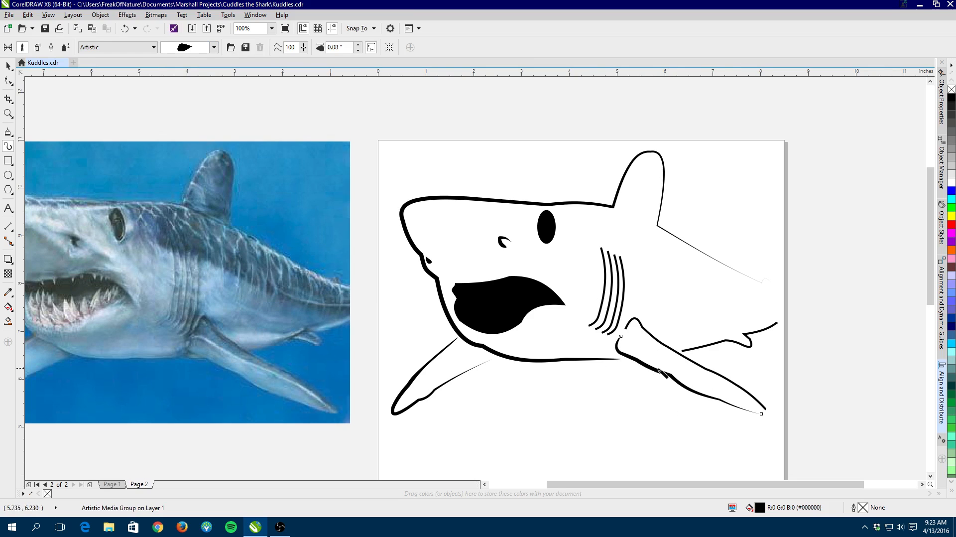
# Draw a long freehand test stroke above the shark photo with the teardrop brush and delete it
pyautogui.click(683, 356)
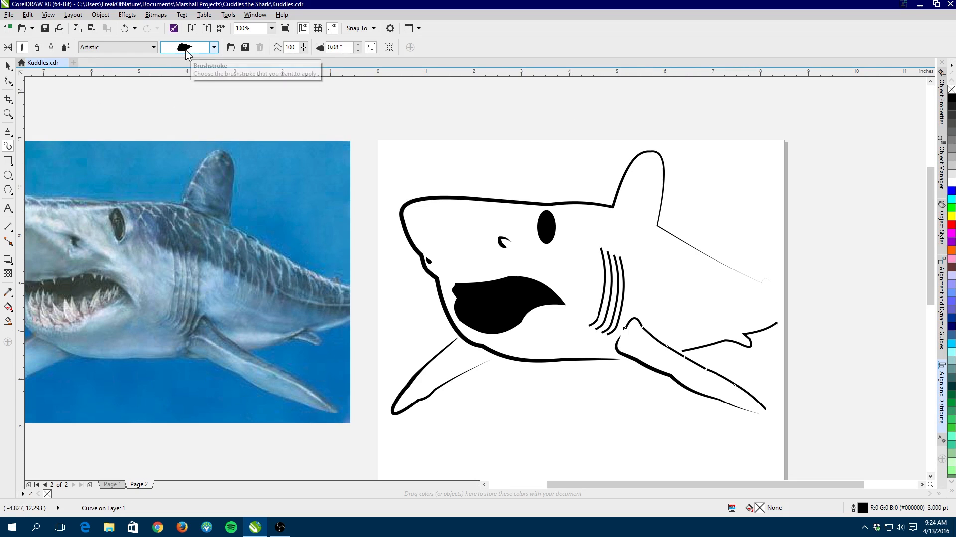
pyautogui.moveTo(65, 115); pyautogui.dragTo(522, 124)
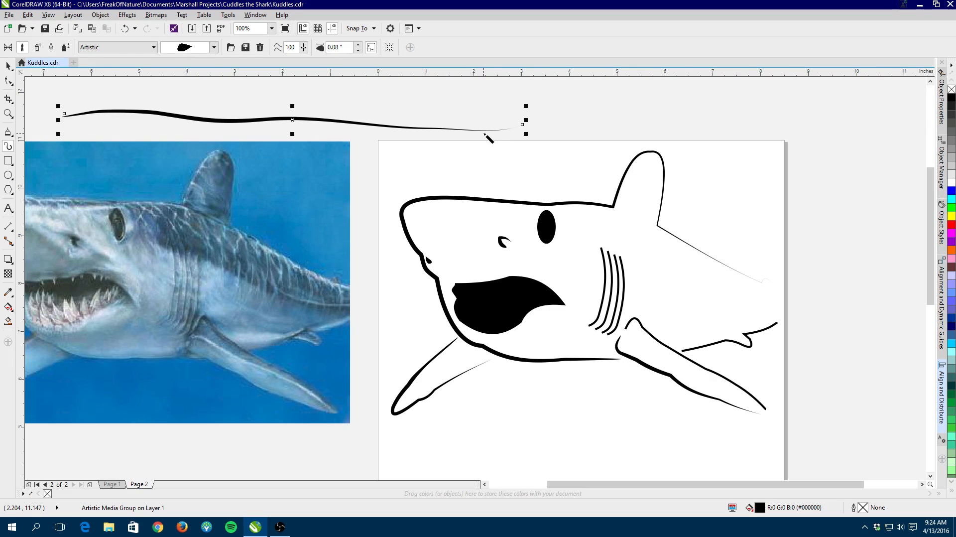
pyautogui.press('Delete')
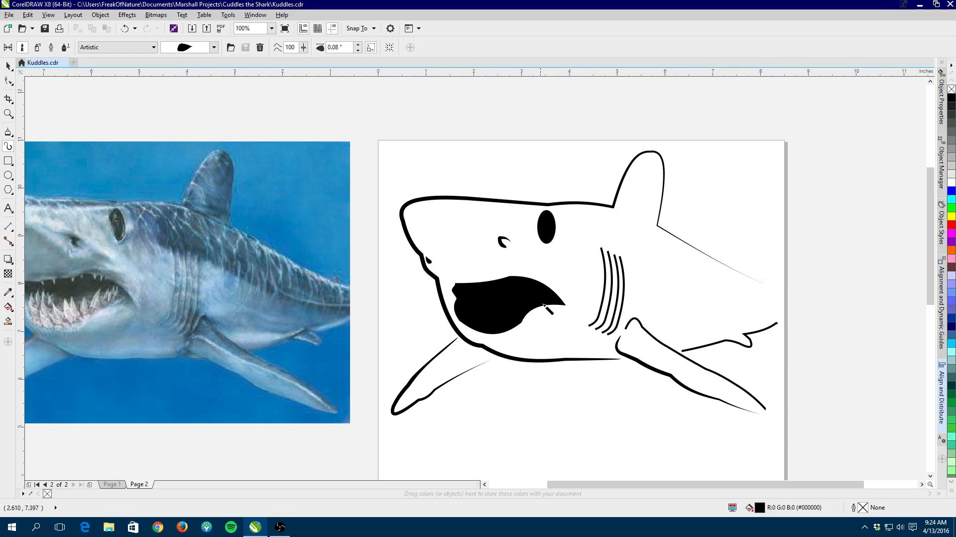
# Apply the solid black teardrop brushstroke to the rear belly curve with the small fin near the tail
pyautogui.click(708, 345)
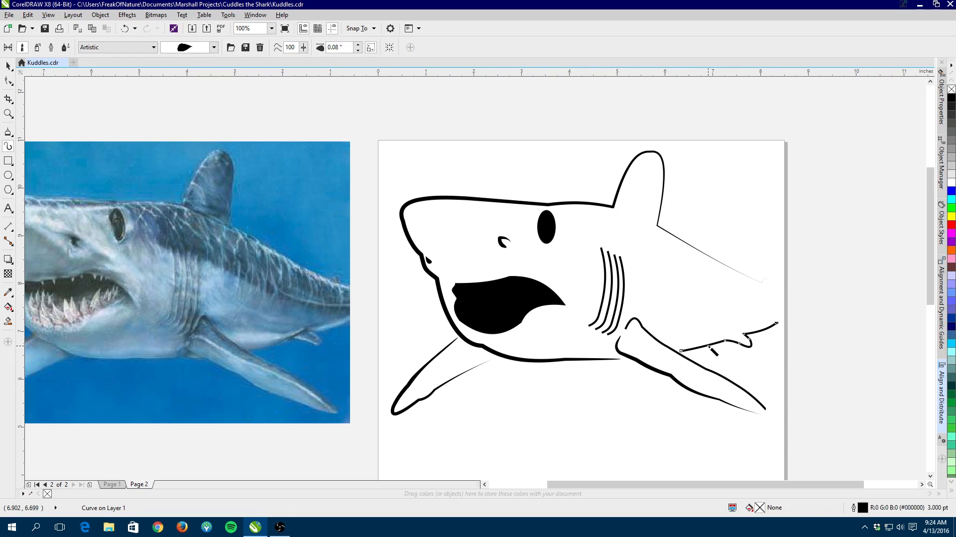
pyautogui.click(187, 50)
pyautogui.click(187, 66)
pyautogui.click(187, 52)
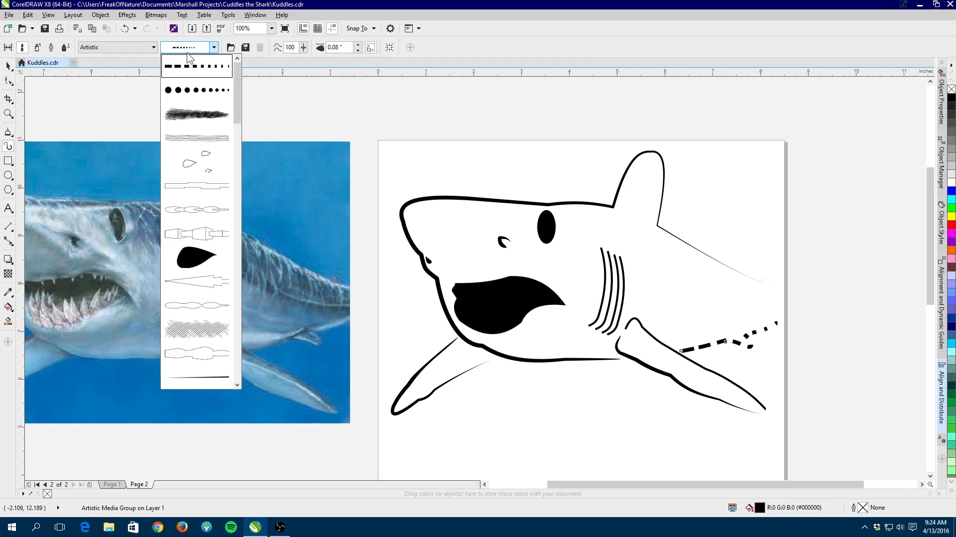
pyautogui.click(196, 257)
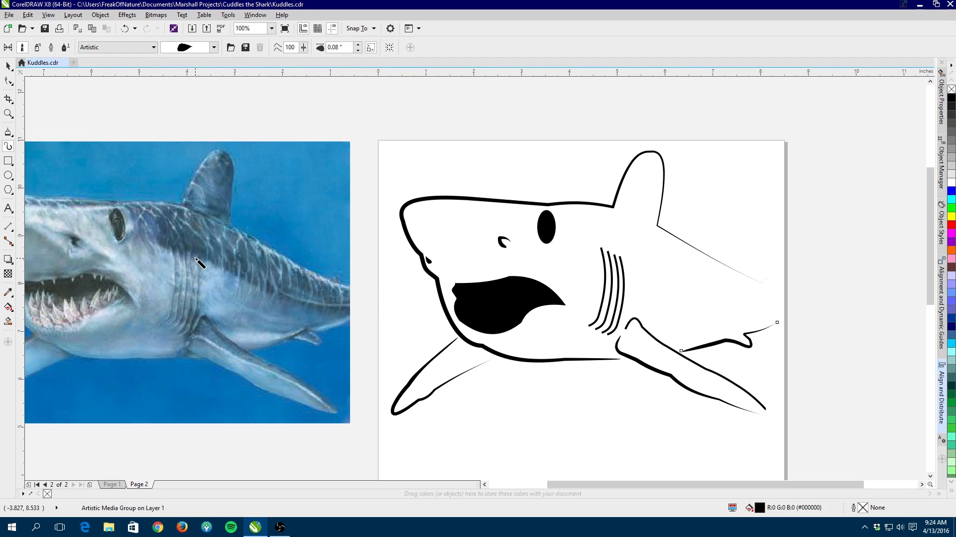
# Apply the solid black teardrop brushstroke to the upper edge curve of the pectoral fin behind the gills
pyautogui.click(663, 345)
pyautogui.click(205, 50)
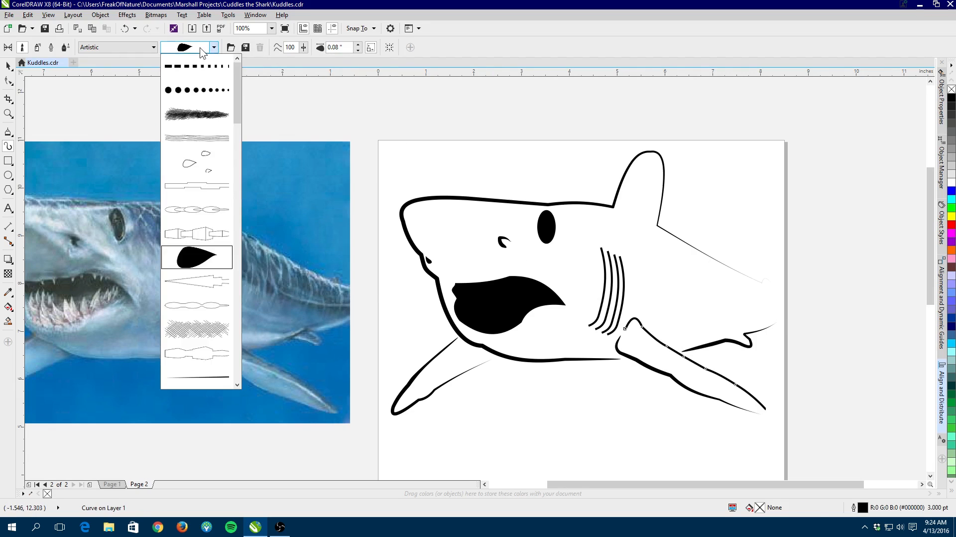
pyautogui.click(199, 71)
pyautogui.click(205, 48)
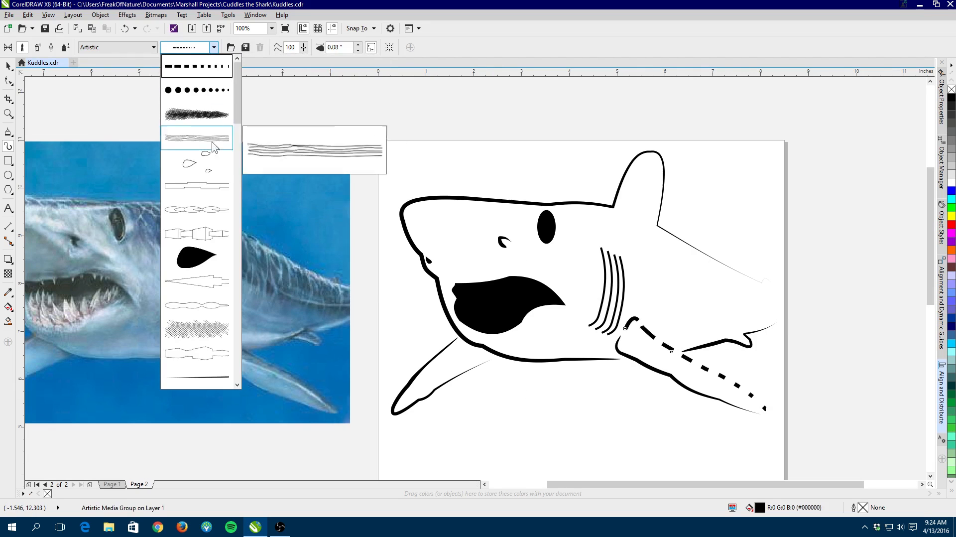
pyautogui.click(220, 257)
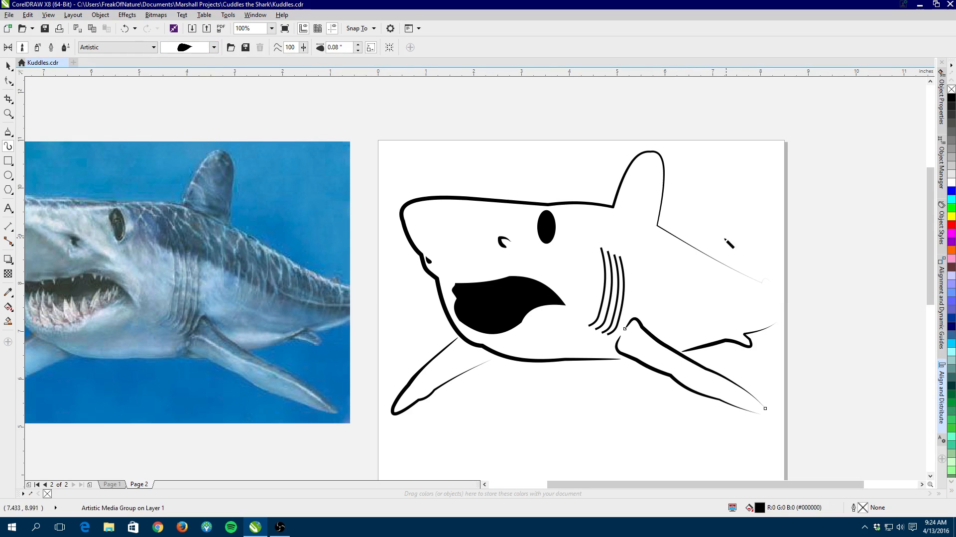
# Apply the solid black teardrop brushstroke to the frontmost gill curve
pyautogui.click(606, 281)
pyautogui.click(205, 50)
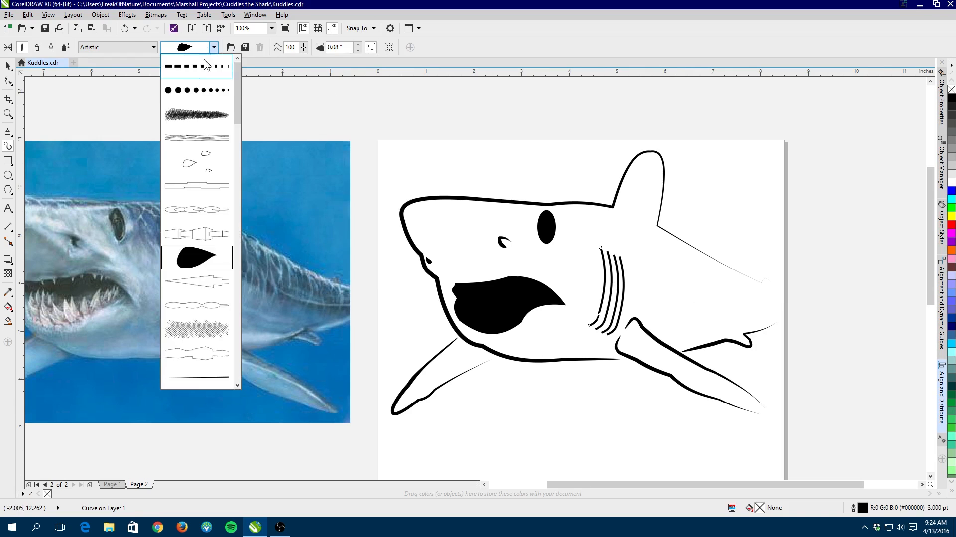
pyautogui.click(200, 67)
pyautogui.click(205, 48)
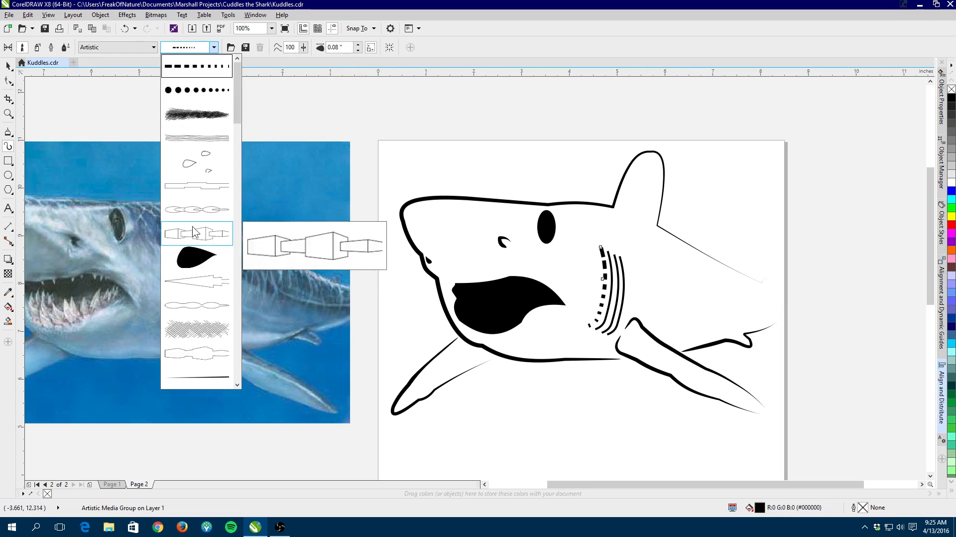
pyautogui.click(195, 257)
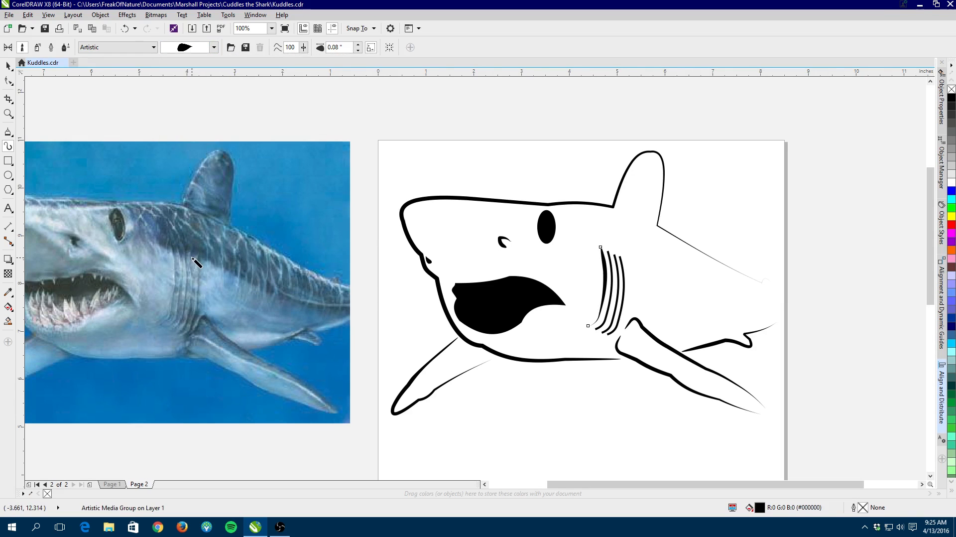
# Apply the solid black teardrop brushstroke to the second gill curve from the front
pyautogui.click(613, 277)
pyautogui.click(214, 47)
pyautogui.click(214, 68)
pyautogui.click(213, 47)
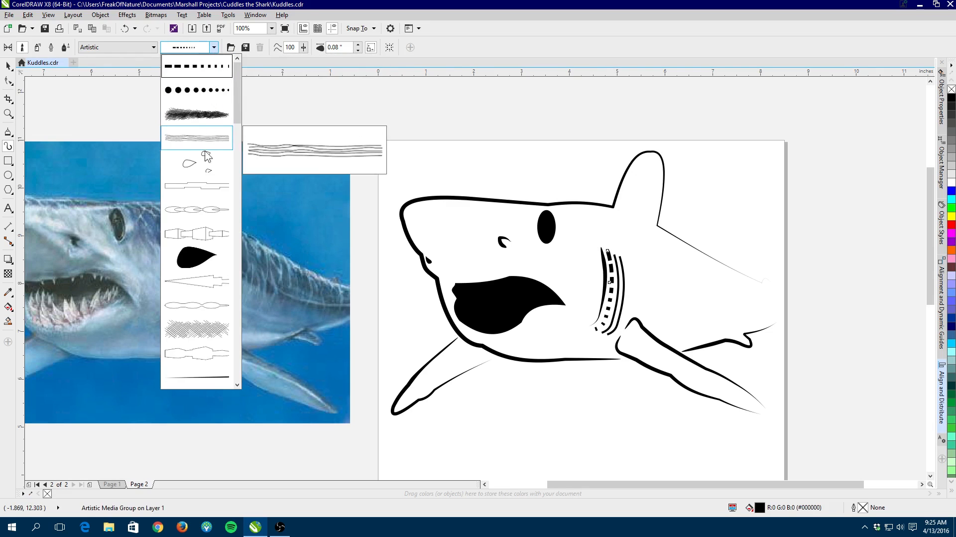
pyautogui.click(212, 256)
# Apply the solid black teardrop brushstroke to the rearmost gill curve
pyautogui.click(623, 290)
pyautogui.click(189, 47)
pyautogui.click(192, 88)
pyautogui.click(198, 52)
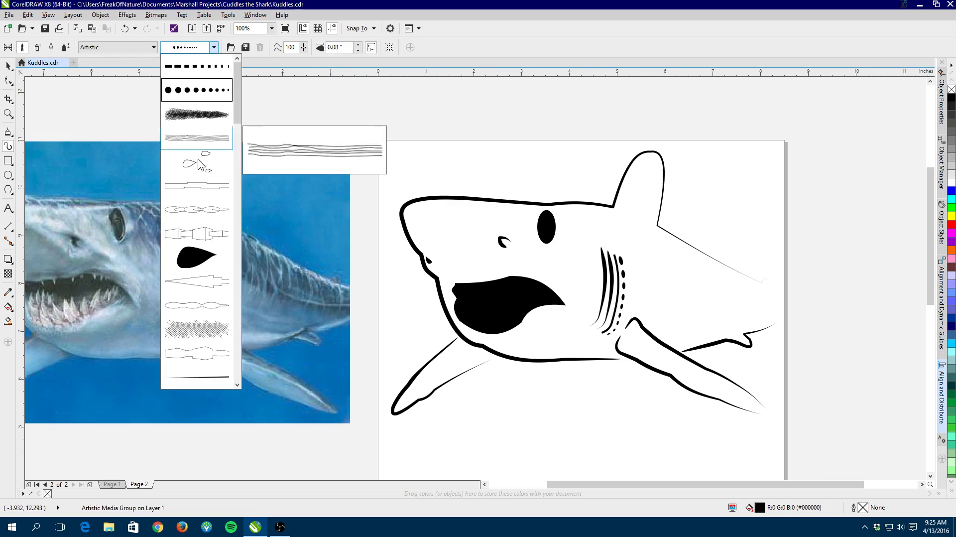
pyautogui.click(195, 261)
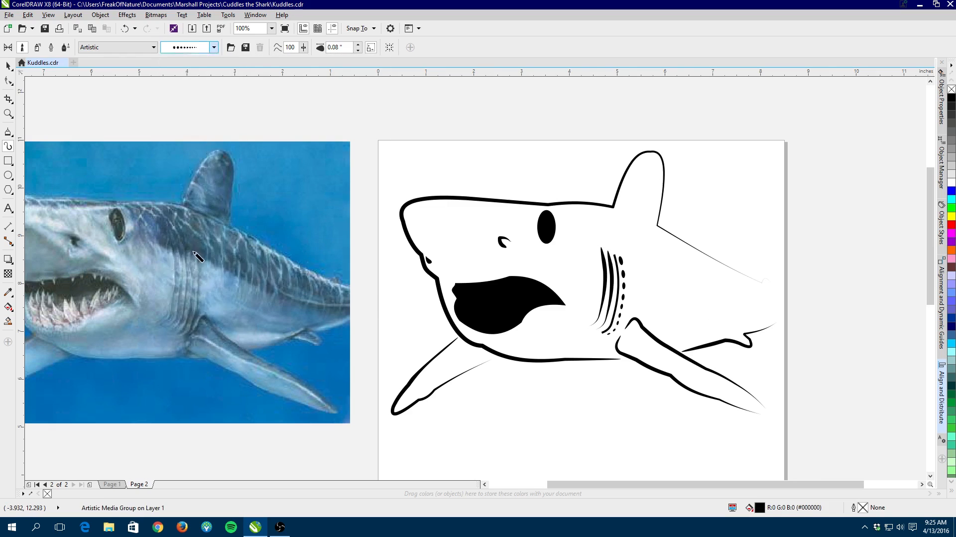
# Apply the solid black teardrop brushstroke to the third gill curve from the front
pyautogui.click(617, 304)
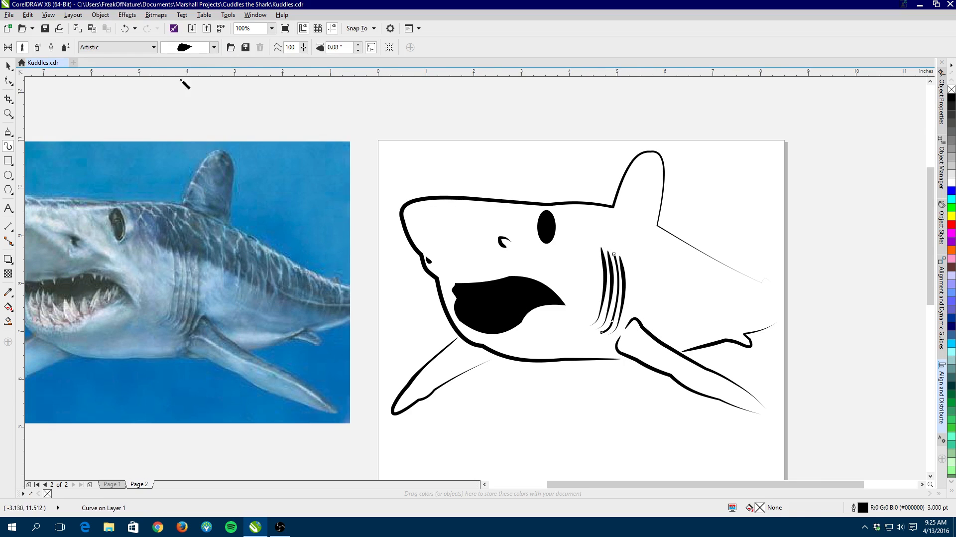
pyautogui.click(199, 49)
pyautogui.click(203, 185)
pyautogui.click(206, 50)
pyautogui.click(197, 256)
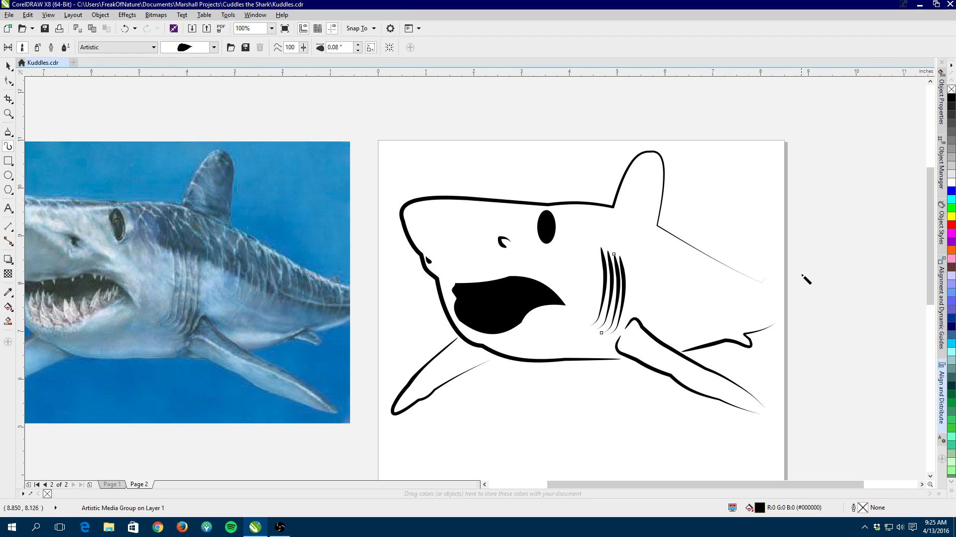
# Examine the thin tail end of the brushstroke along the shark's back at close range
pyautogui.scroll(3, 789, 283)
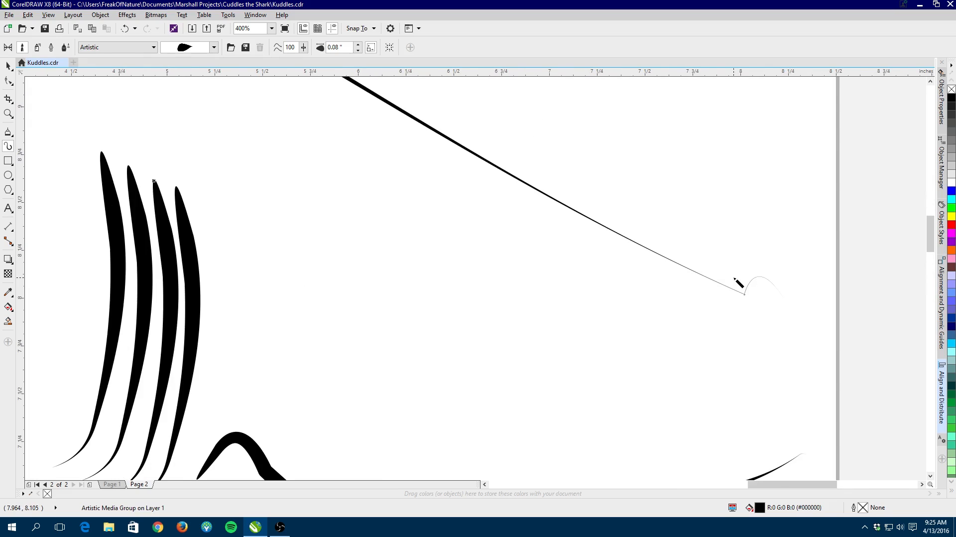
pyautogui.scroll(-1, 734, 277)
pyautogui.scroll(1, 734, 277)
pyautogui.scroll(3, 735, 277)
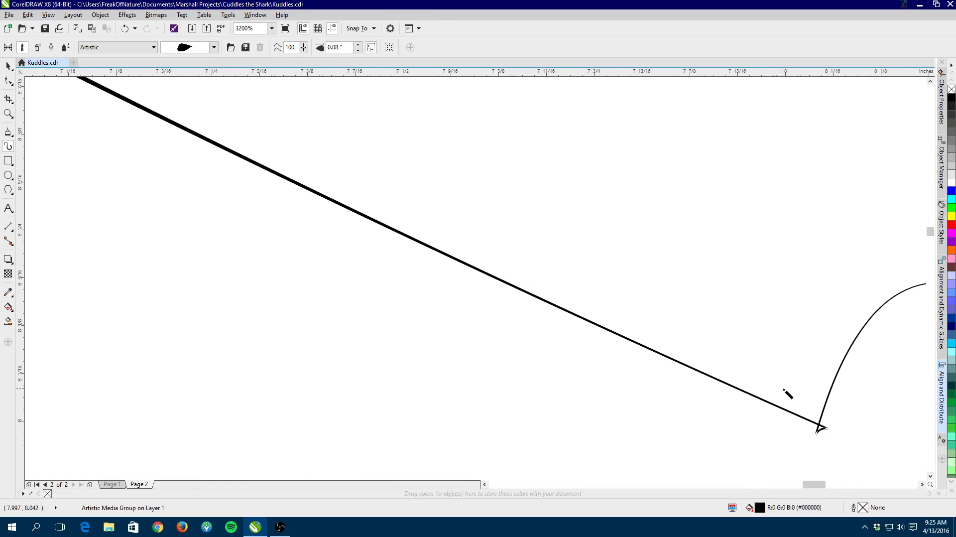
pyautogui.scroll(-2, 782, 387)
pyautogui.scroll(-1, 780, 386)
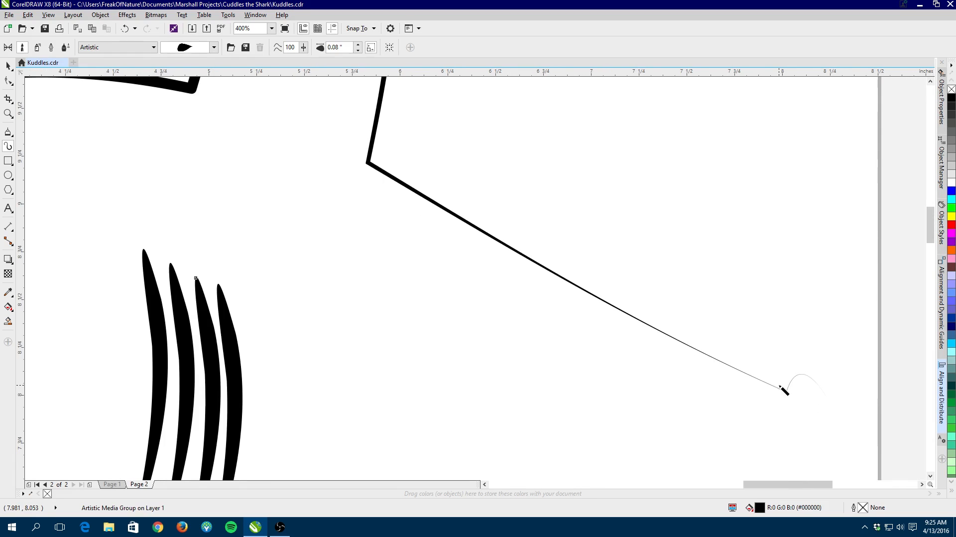
pyautogui.scroll(-1, 445, 191)
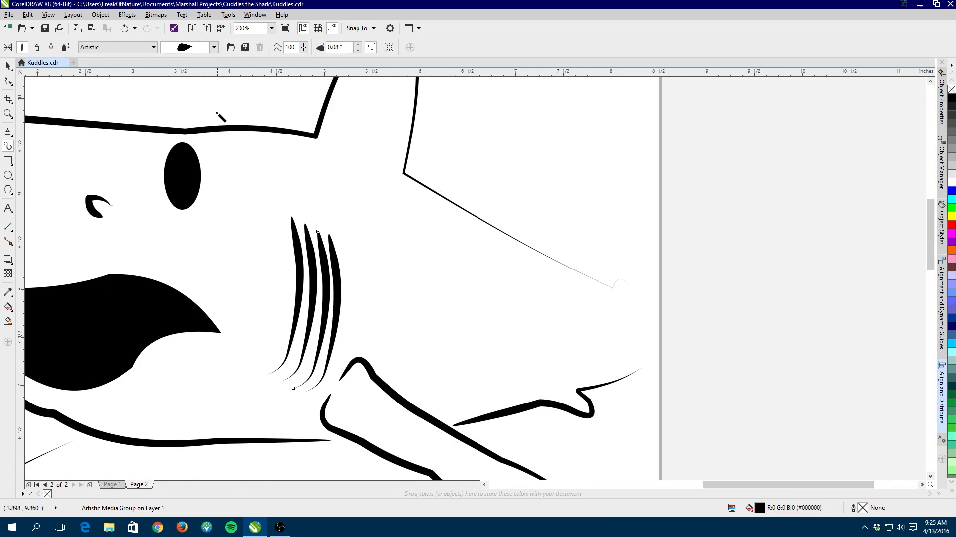
# Select the body outline's control curve and inspect the corner where the back line meets the small tail arc
pyautogui.click(8, 65)
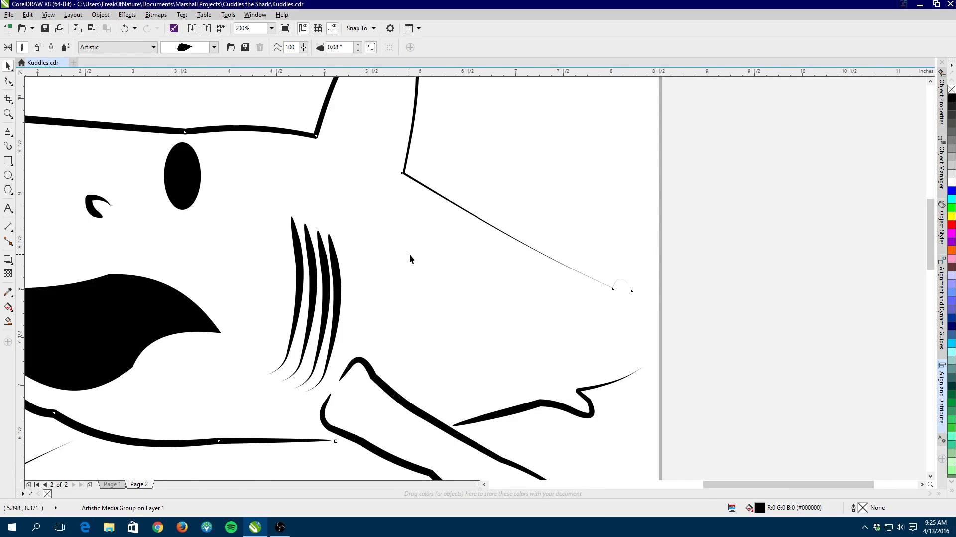
pyautogui.click(434, 213)
pyautogui.click(439, 195)
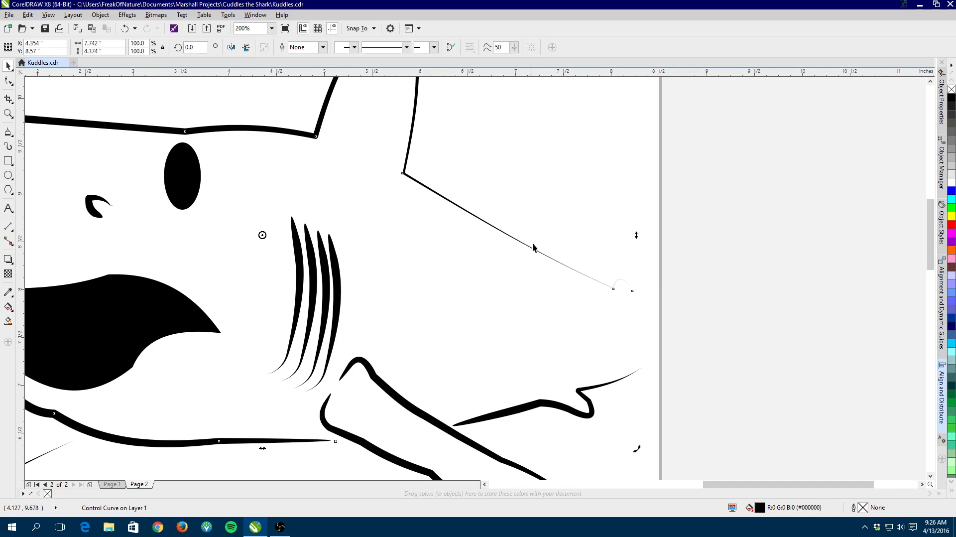
pyautogui.scroll(7, 601, 280)
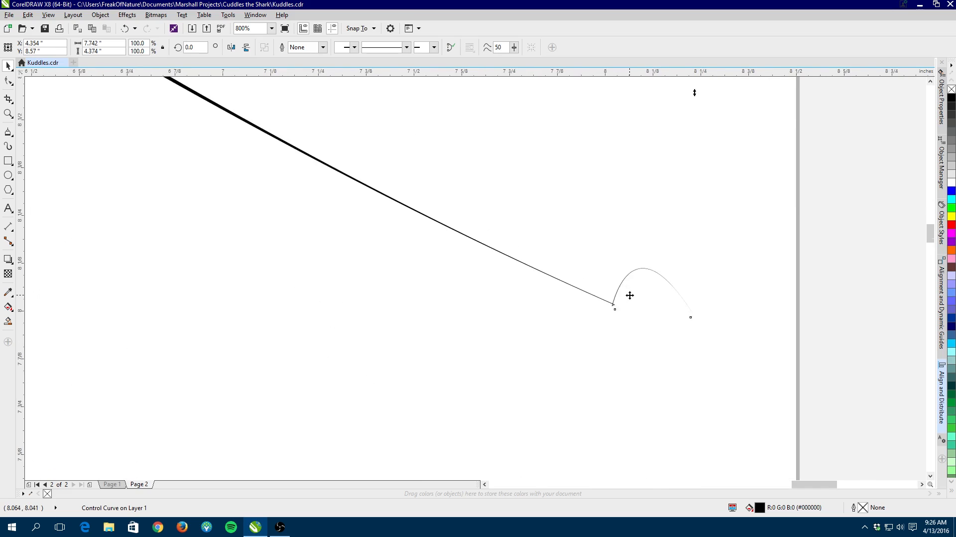
pyautogui.scroll(1, 517, 404)
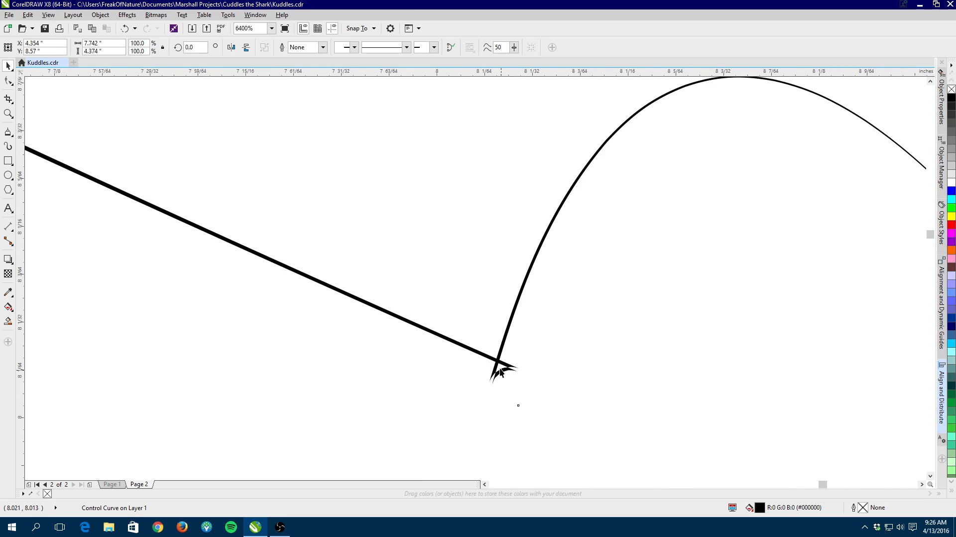
pyautogui.scroll(-2, 504, 363)
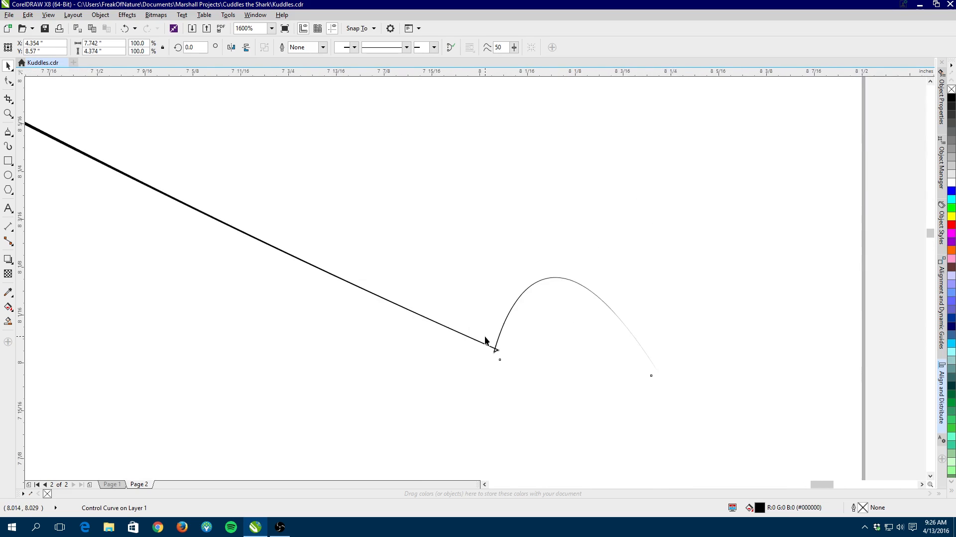
pyautogui.scroll(-6, 486, 340)
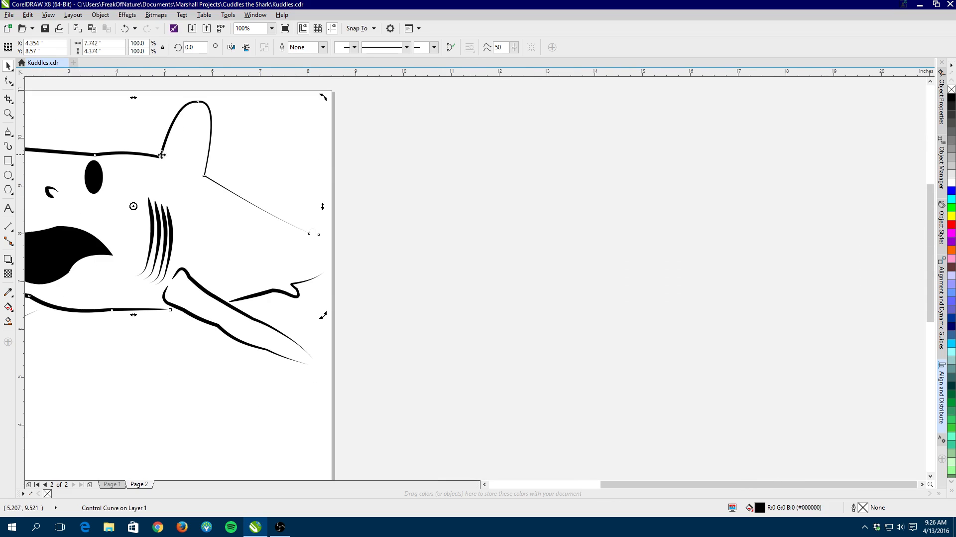
pyautogui.rightClick(154, 158)
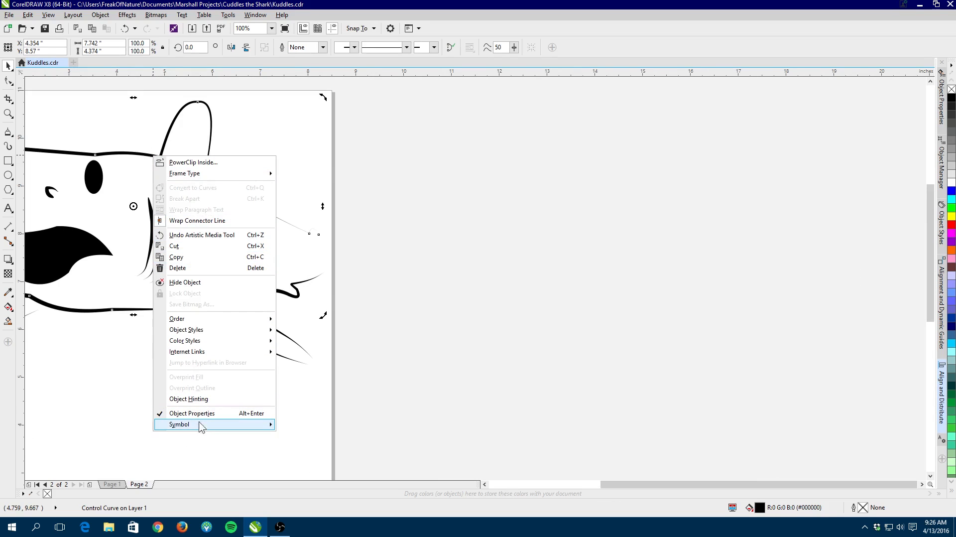
pyautogui.moveTo(169, 424)
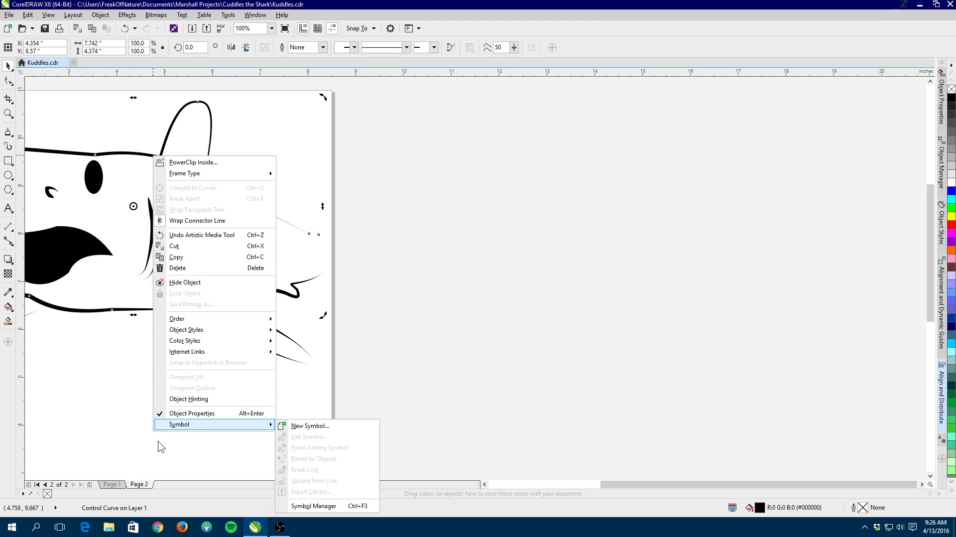
pyautogui.click(116, 407)
# Select the body outline's Artistic Media group on the head's upper edge and open its object commands
pyautogui.scroll(5, 106, 159)
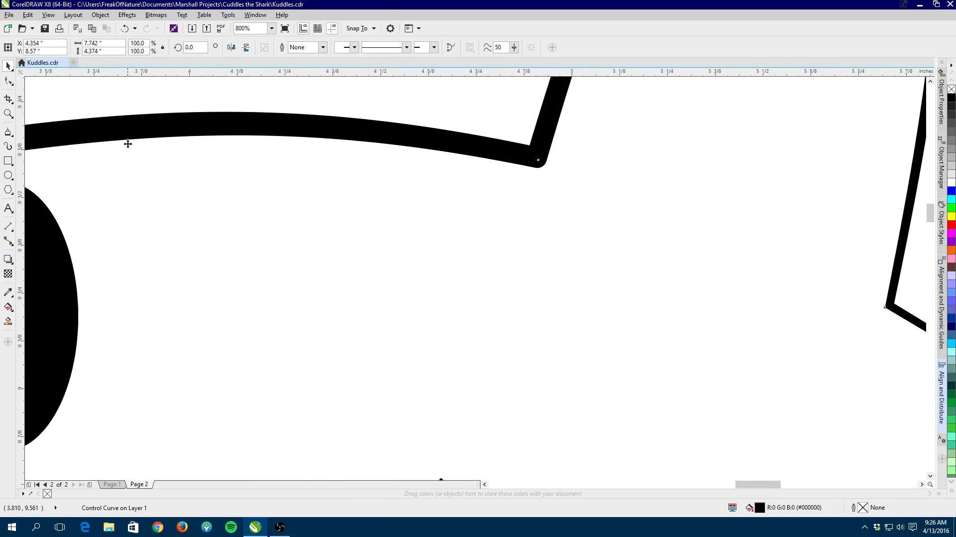
pyautogui.click(127, 128)
pyautogui.rightClick(128, 127)
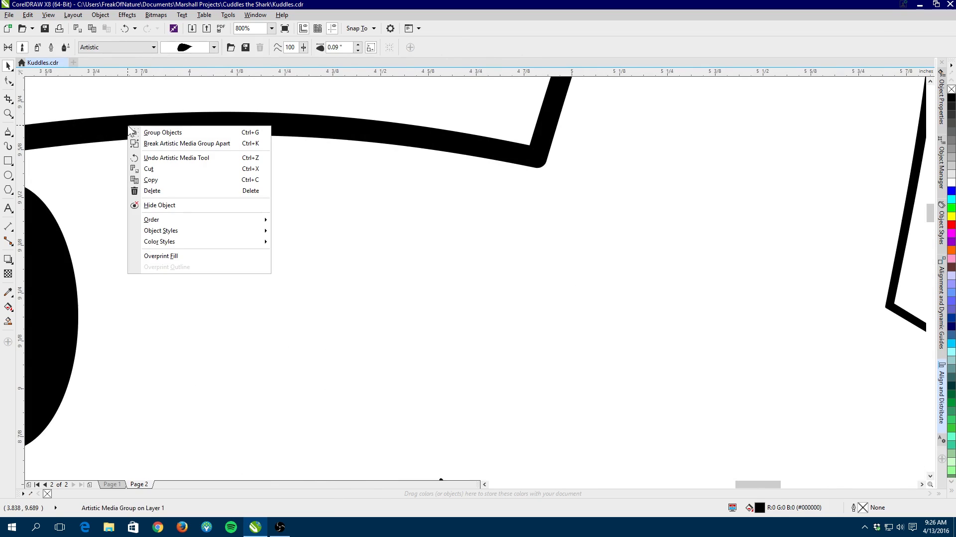
# Break the shark back outline's artistic media group apart, pull its thin control curve away from the brush stroke, and delete that curve
pyautogui.click(164, 145)
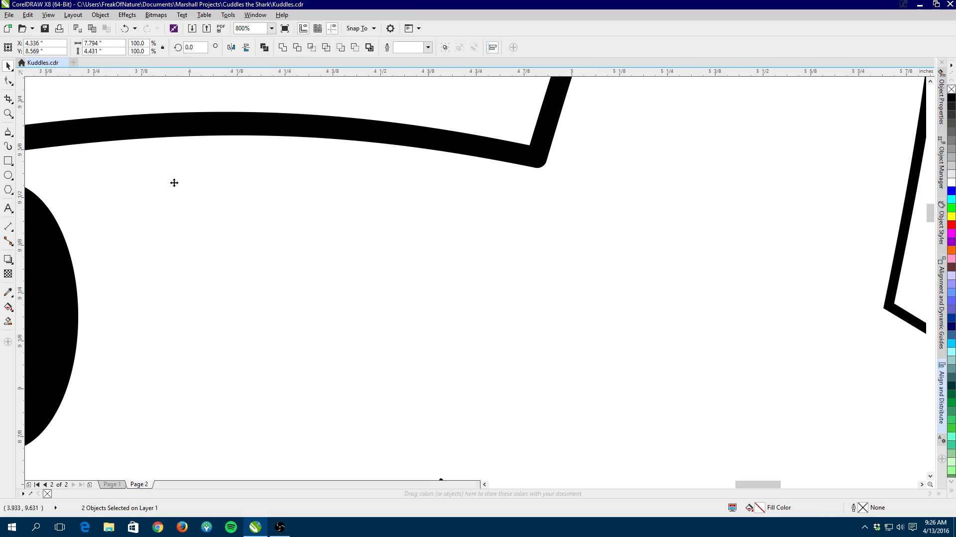
pyautogui.scroll(-5, 164, 147)
pyautogui.click(243, 145)
pyautogui.scroll(1, 244, 145)
pyautogui.scroll(1, 134, 181)
pyautogui.scroll(1, 120, 246)
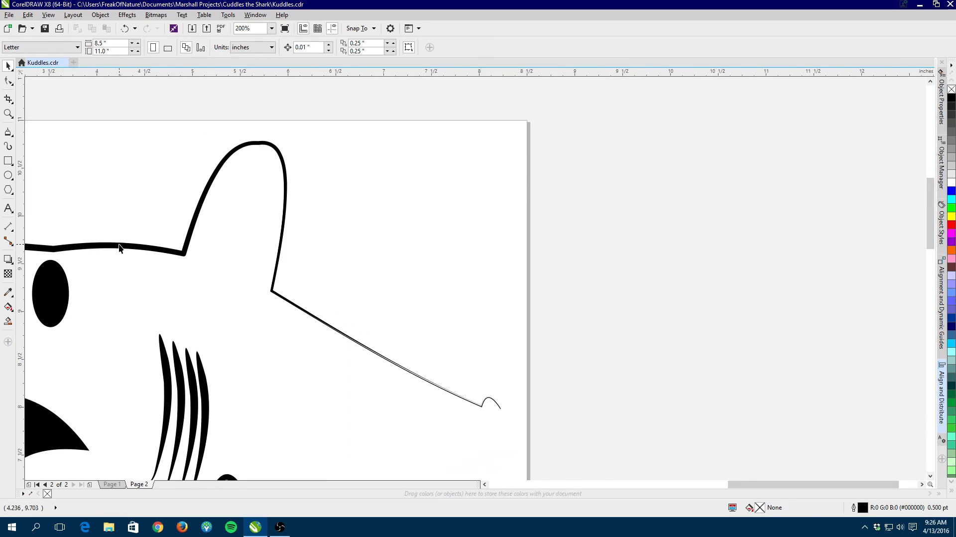
pyautogui.click(118, 246)
pyautogui.moveTo(119, 246); pyautogui.dragTo(281, 220)
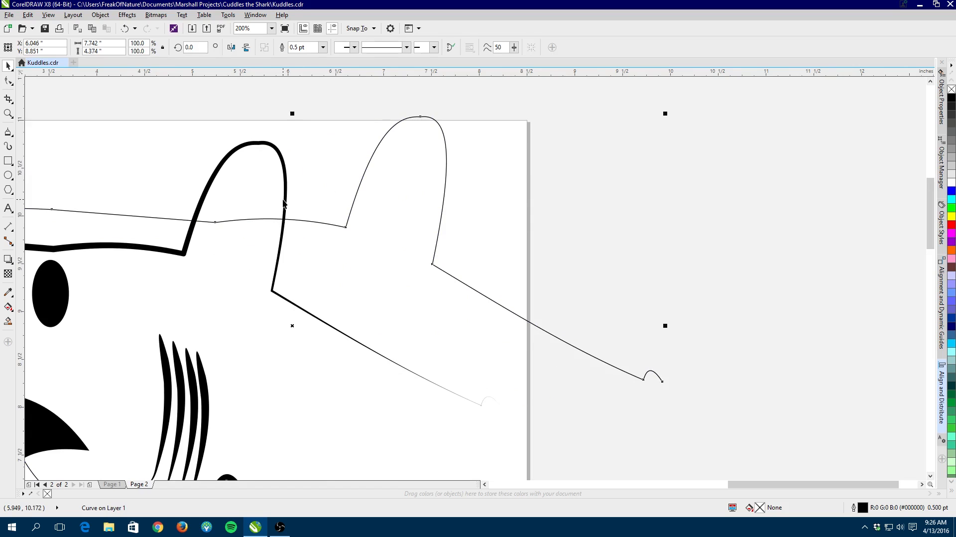
pyautogui.press('Delete')
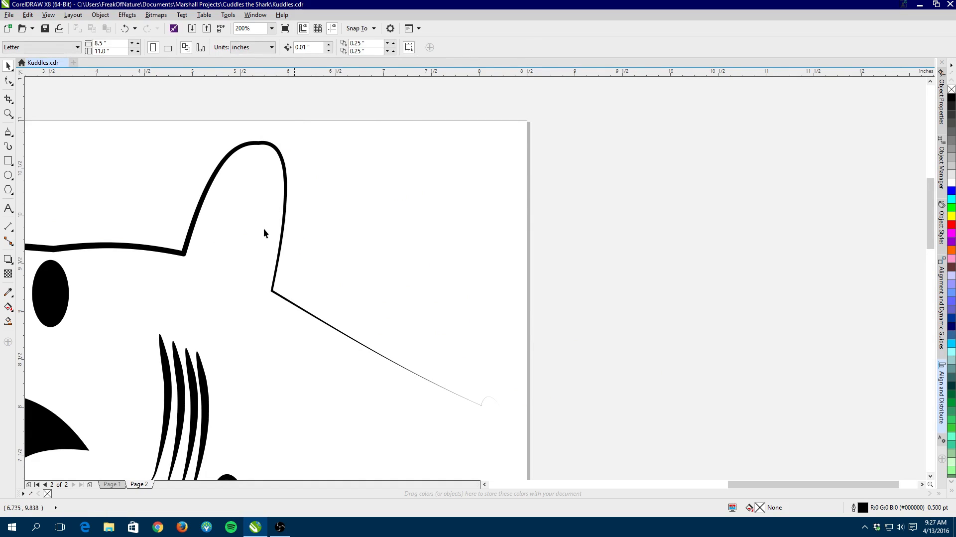
# Delete two nodes from the small arc beneath the crossing strokes where the back line meets the tail bump
pyautogui.scroll(1, 421, 366)
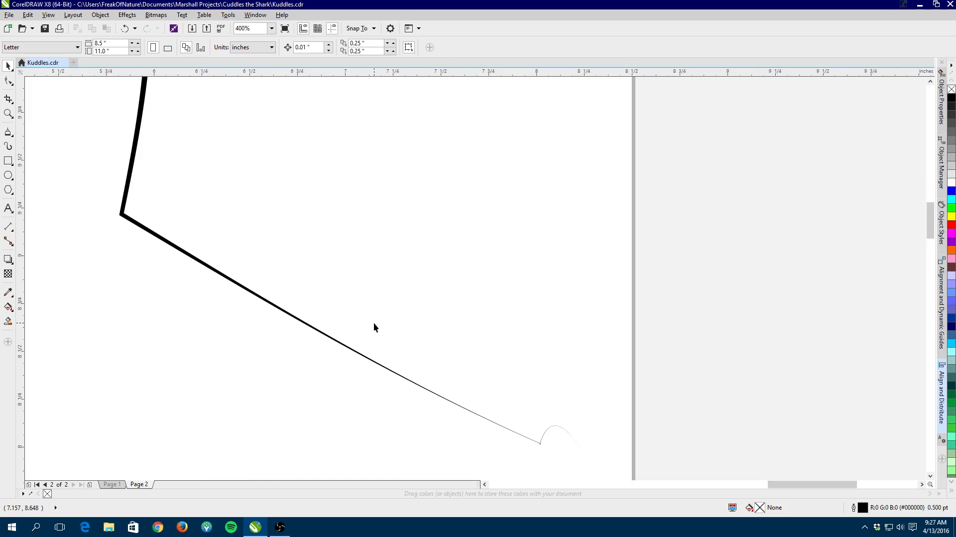
pyautogui.scroll(1, 521, 400)
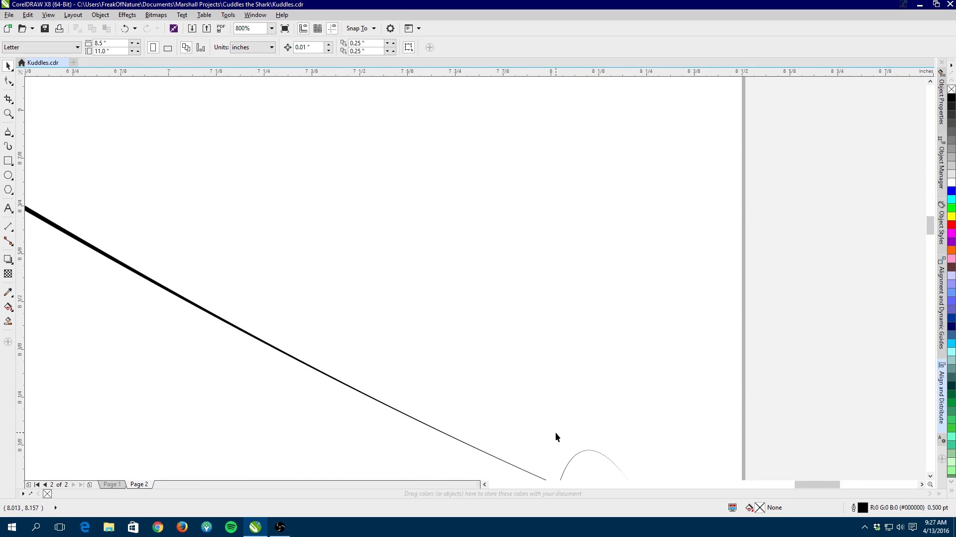
pyautogui.scroll(1, 557, 437)
pyautogui.moveTo(542, 417); pyautogui.dragTo(501, 207)
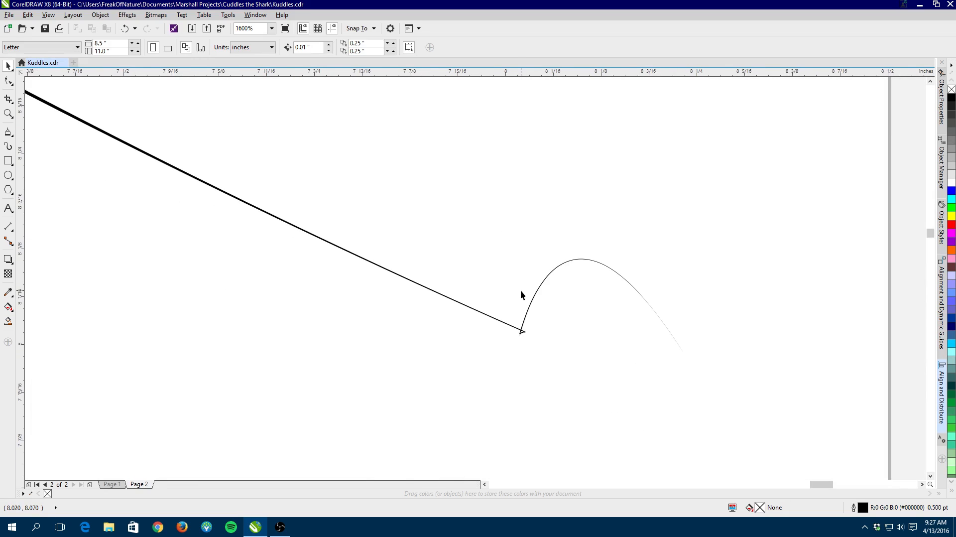
pyautogui.scroll(1, 521, 291)
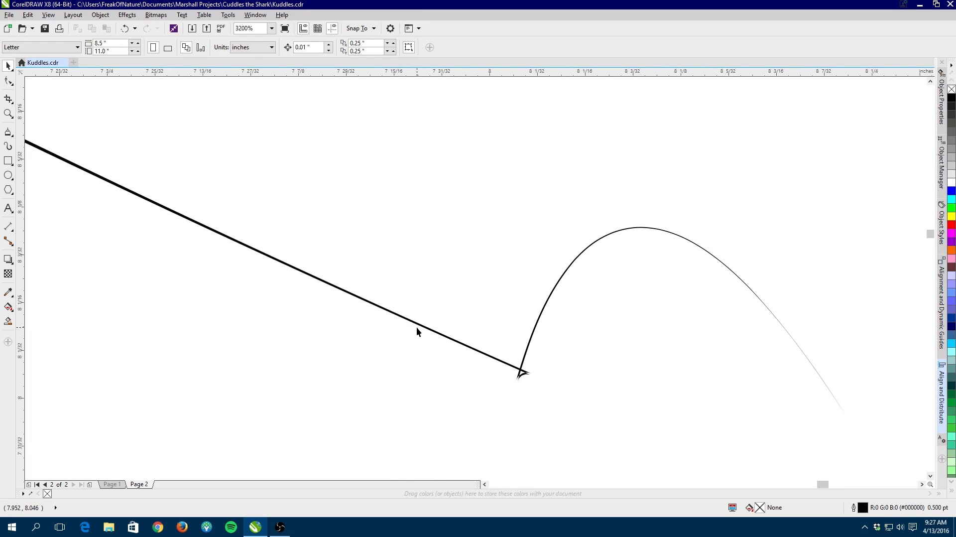
pyautogui.moveTo(416, 328)
pyautogui.mouseDown()
pyautogui.moveTo(469, 237)
pyautogui.moveTo(265, 272)
pyautogui.moveTo(260, 249)
pyautogui.mouseUp()
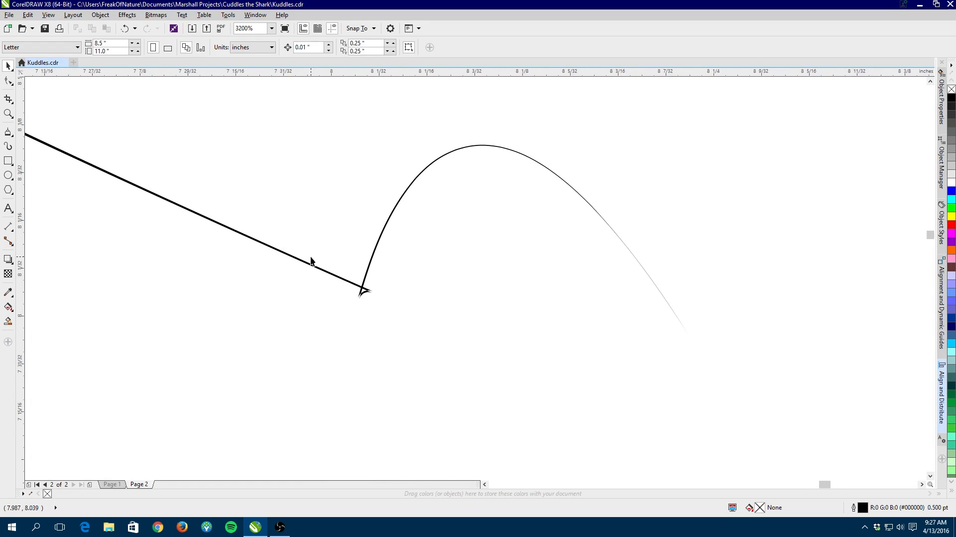
pyautogui.scroll(2, 311, 260)
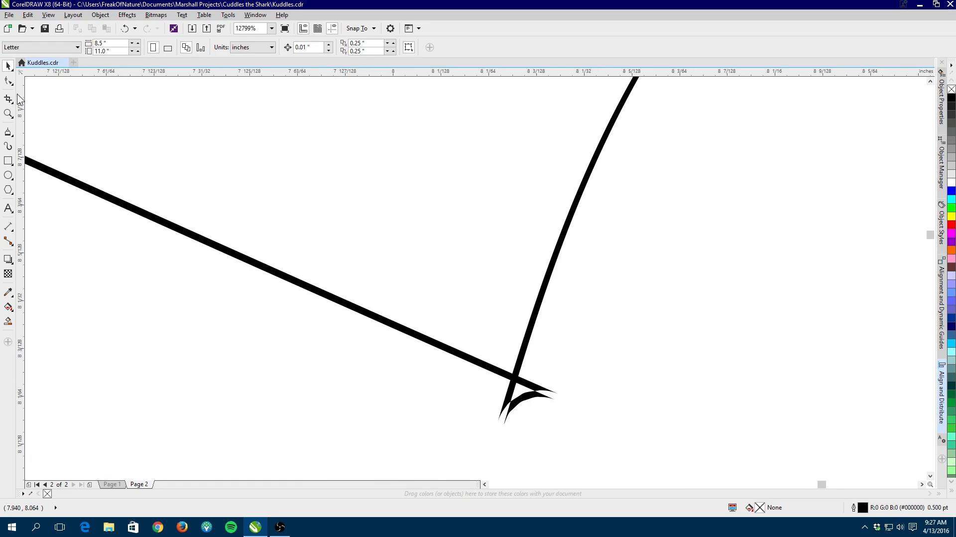
pyautogui.click(8, 81)
pyautogui.scroll(1, 516, 413)
pyautogui.click(501, 374)
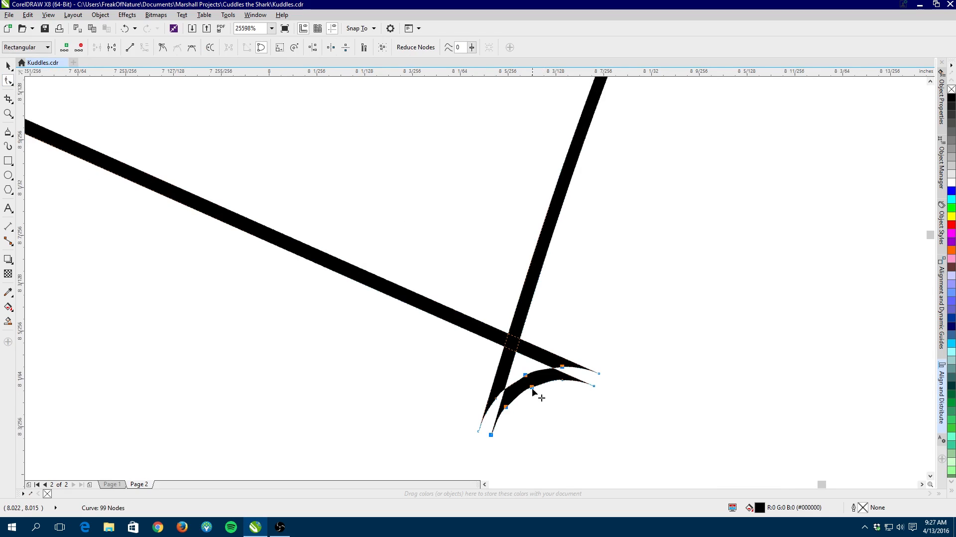
pyautogui.moveTo(516, 359); pyautogui.dragTo(543, 411)
pyautogui.press('Delete')
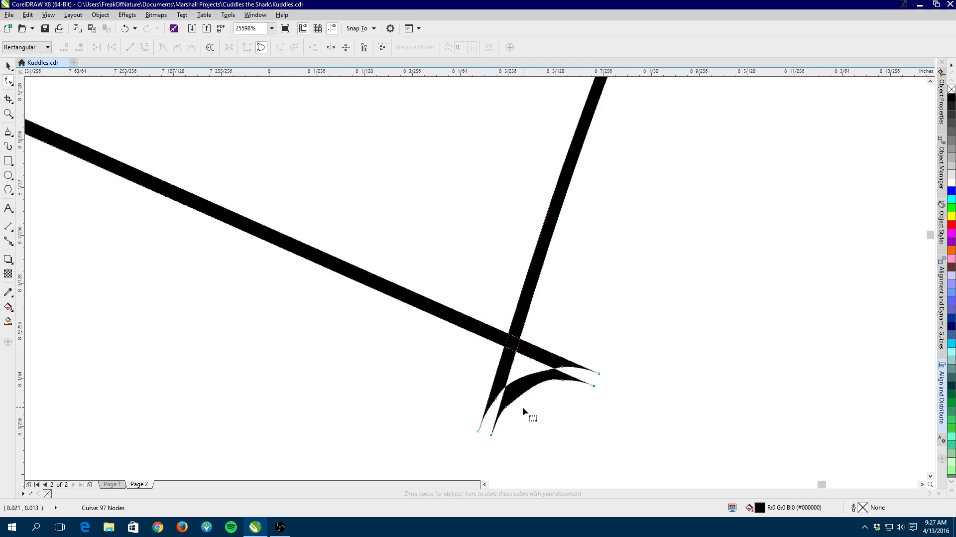
# Delete the nodes forming the downward spur at the tail corner, including both of its tips
pyautogui.click(491, 435)
pyautogui.press('Delete')
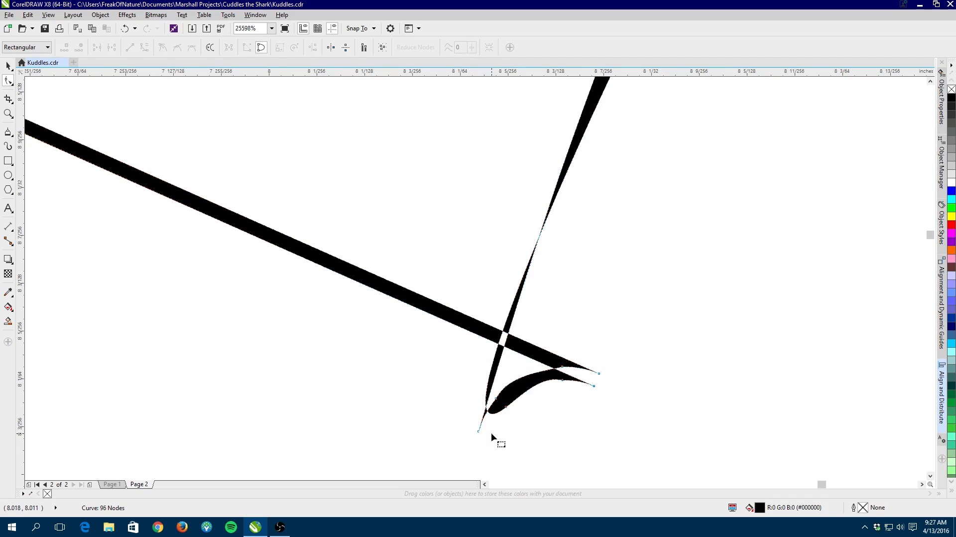
pyautogui.click(505, 406)
pyautogui.press('Delete')
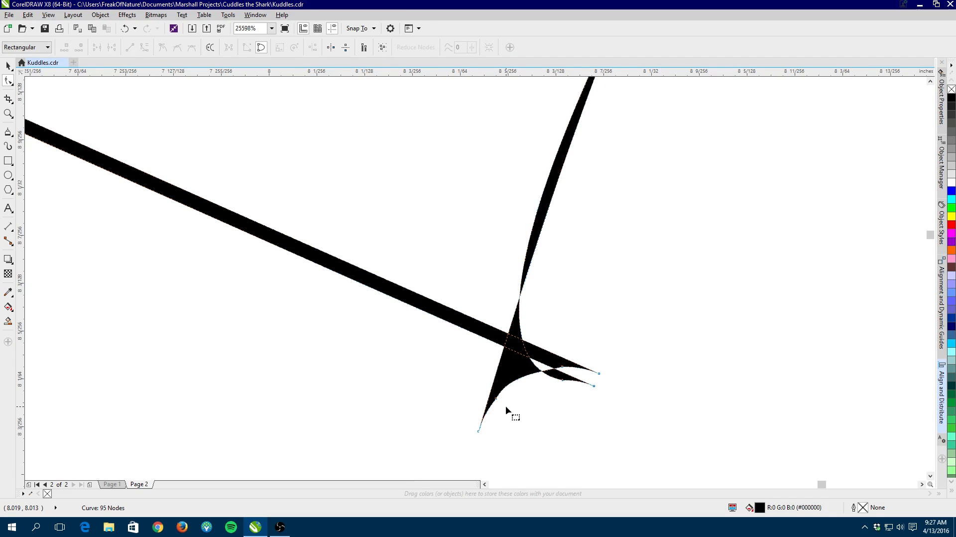
pyautogui.click(478, 430)
pyautogui.press('Delete')
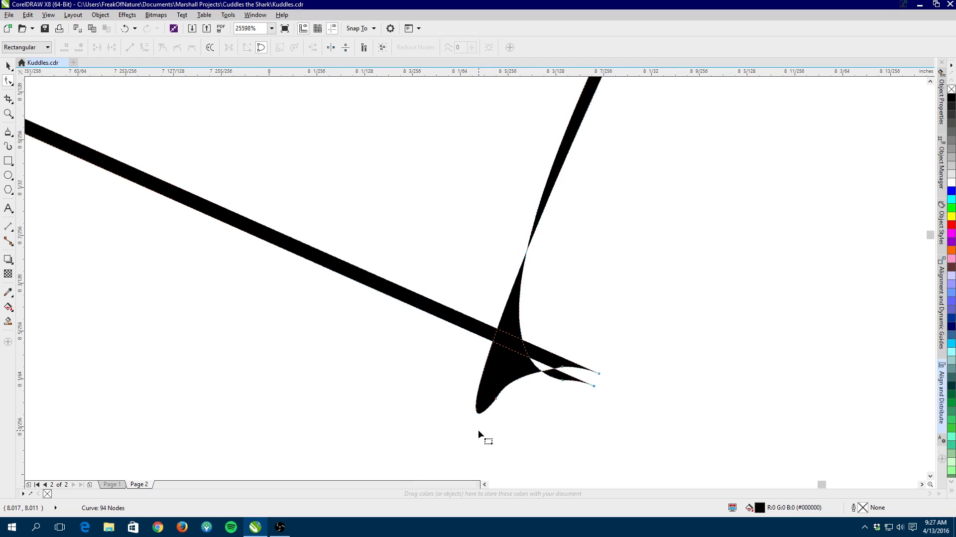
# Delete the nodes forming the rightward spur at the tail corner, including both of its tips
pyautogui.click(562, 367)
pyautogui.press('Delete')
pyautogui.click(563, 382)
pyautogui.press('Delete')
pyautogui.click(598, 372)
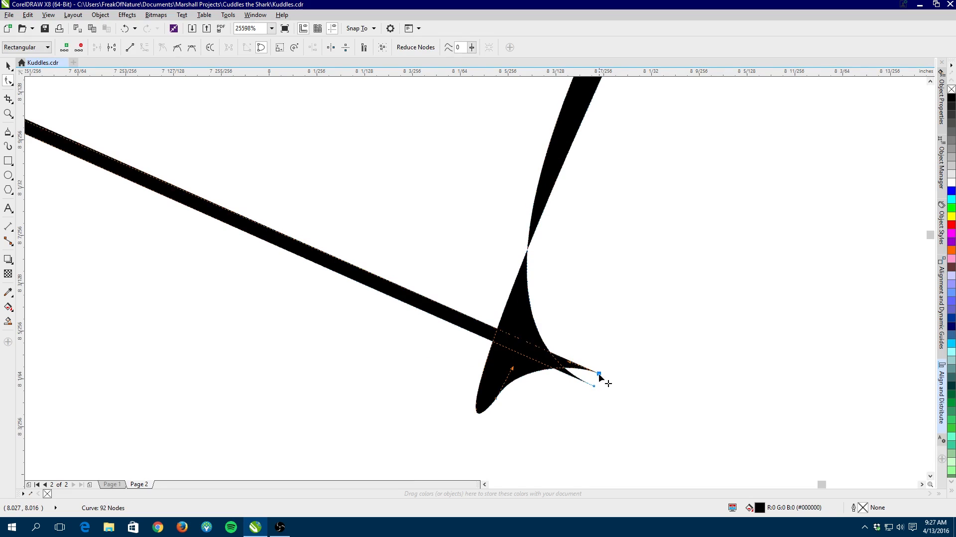
pyautogui.press('Delete')
pyautogui.press('Delete')
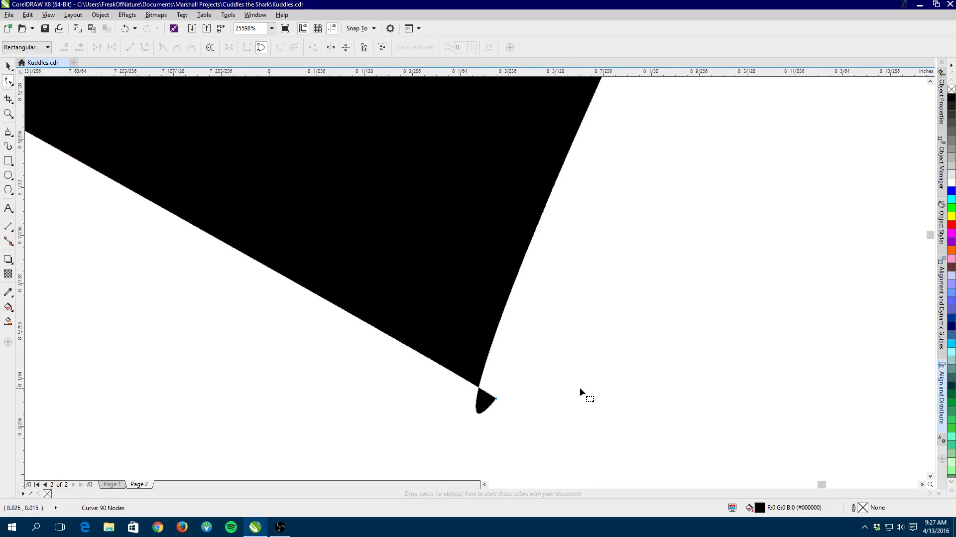
# Move the remaining tail corner node up onto the outline and level its two handles so the back line flows into the bump
pyautogui.scroll(-3, 547, 371)
pyautogui.scroll(1, 546, 371)
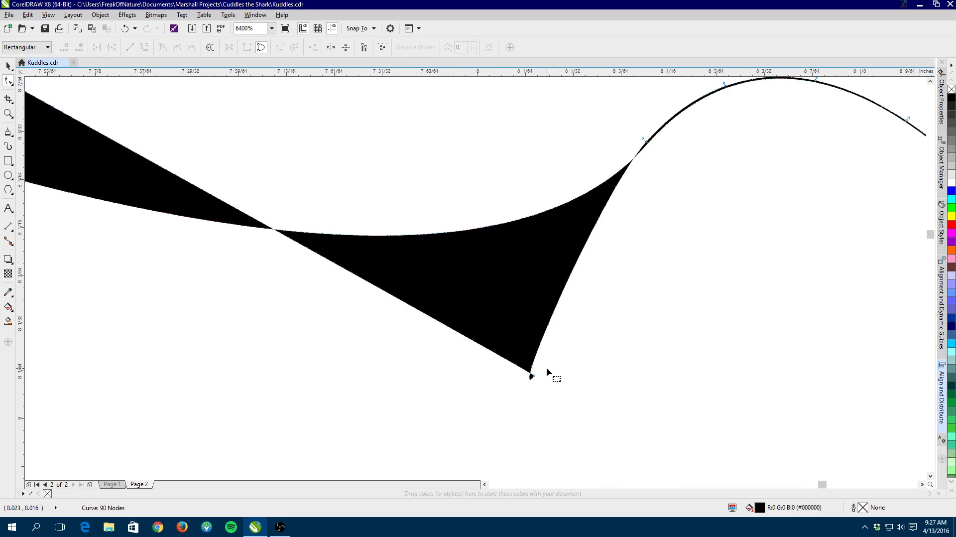
pyautogui.click(532, 376)
pyautogui.moveTo(534, 374); pyautogui.dragTo(472, 258)
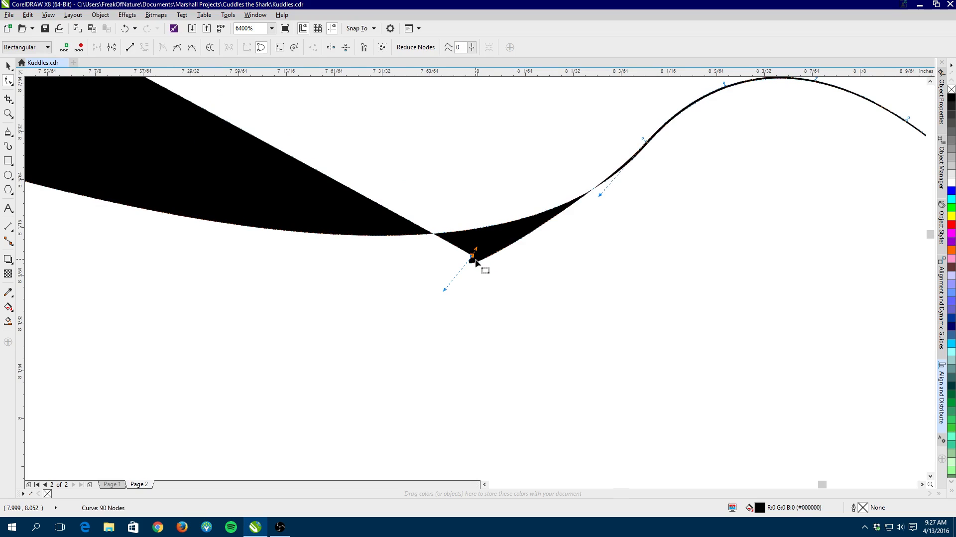
pyautogui.moveTo(446, 291); pyautogui.dragTo(539, 255)
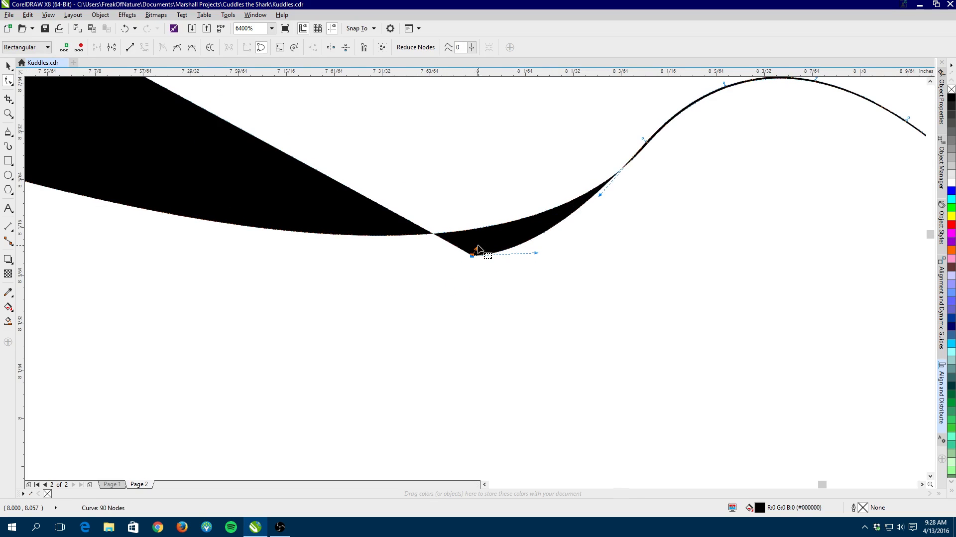
pyautogui.moveTo(472, 254); pyautogui.dragTo(413, 256)
pyautogui.moveTo(472, 255); pyautogui.dragTo(476, 224)
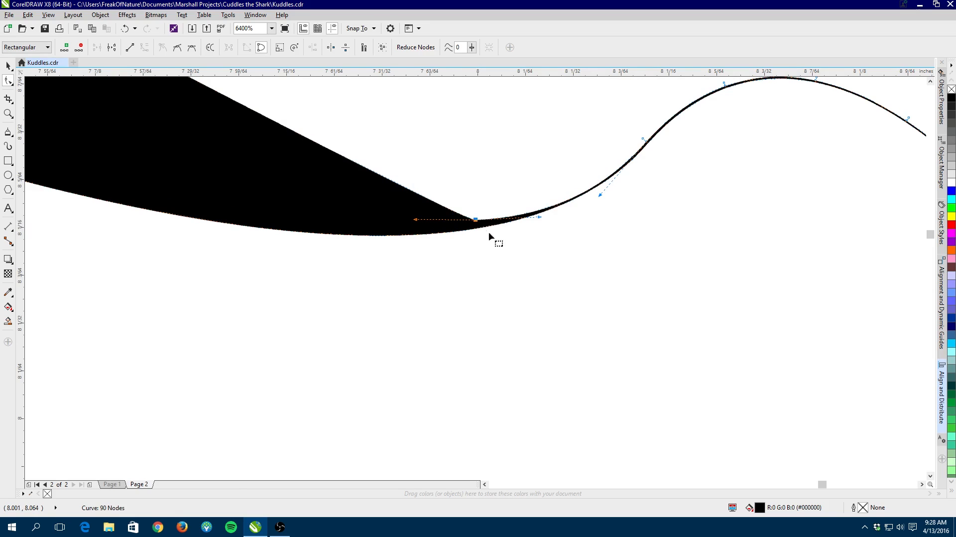
# Lengthen the tail corner node's left handle to slim and smooth the back line's taper
pyautogui.scroll(1, 497, 240)
pyautogui.scroll(-4, 497, 239)
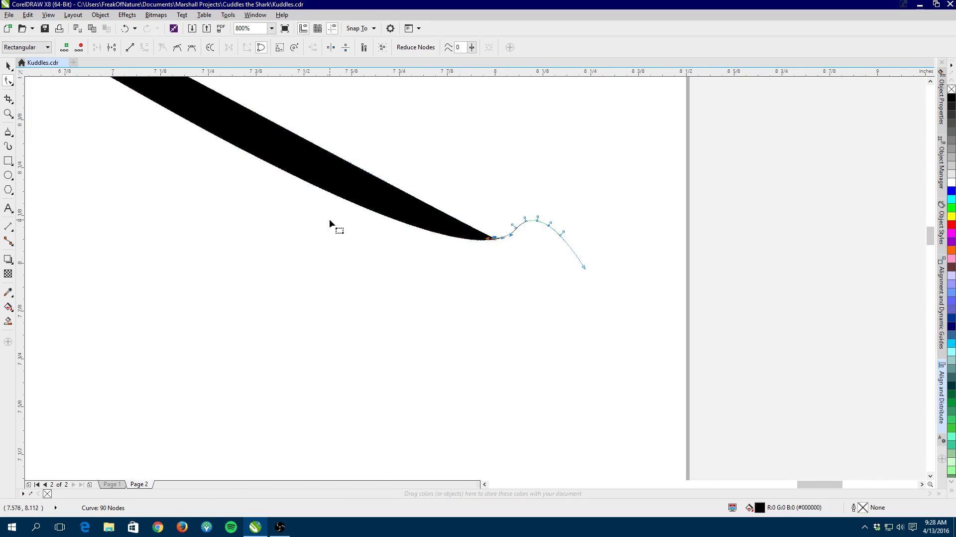
pyautogui.scroll(-2, 327, 219)
pyautogui.scroll(2, 325, 217)
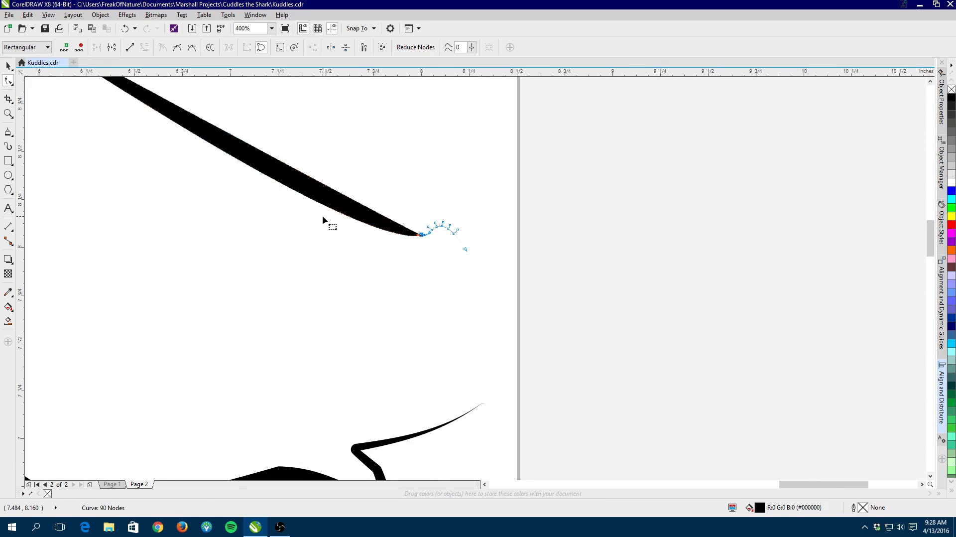
pyautogui.scroll(1, 419, 234)
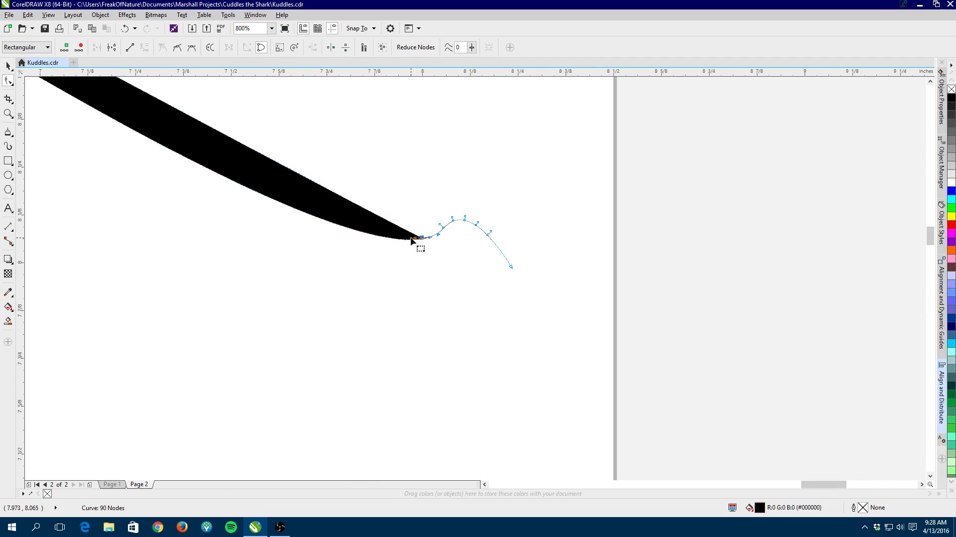
pyautogui.moveTo(416, 238); pyautogui.dragTo(311, 234)
pyautogui.scroll(-2, 311, 234)
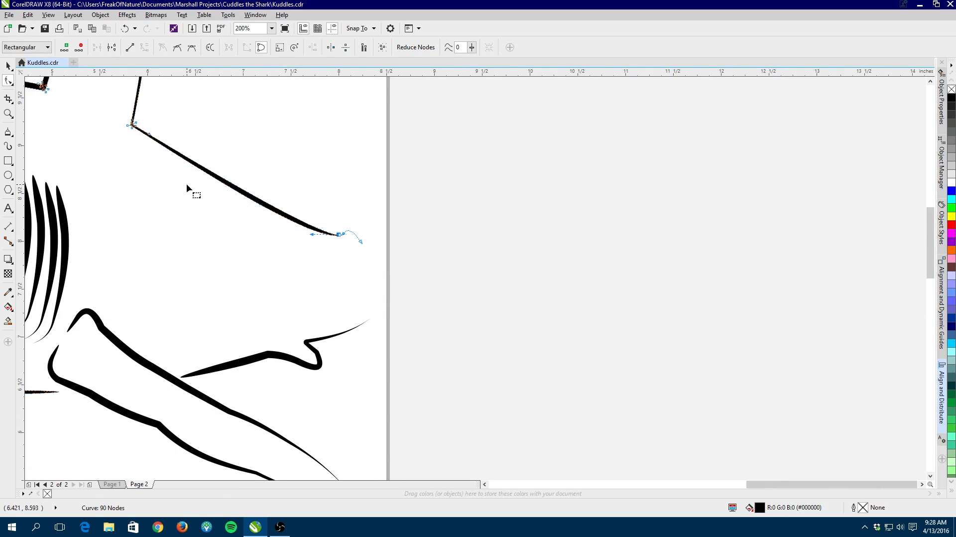
# Delete the two overlapping end nodes inside the corner where the dorsal fin meets the back line
pyautogui.scroll(3, 118, 119)
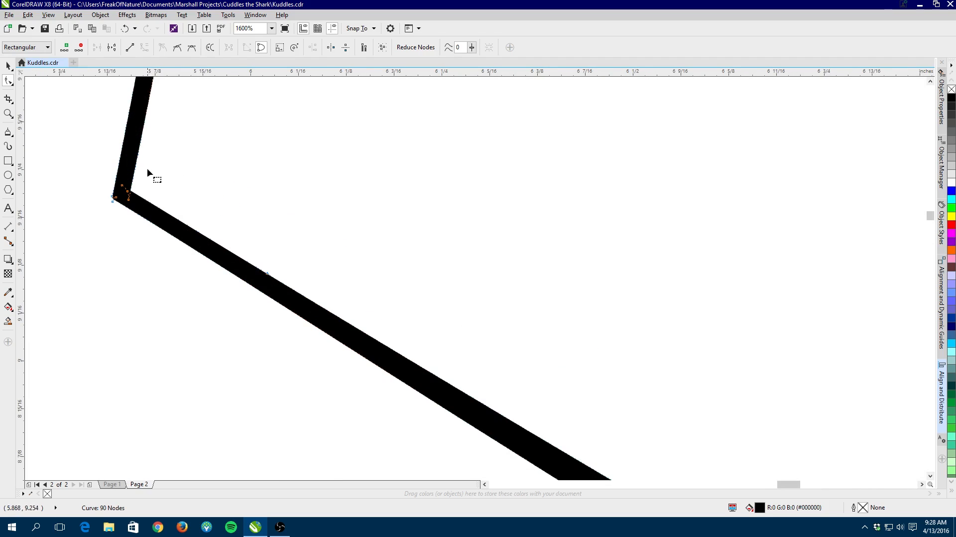
pyautogui.scroll(2, 130, 195)
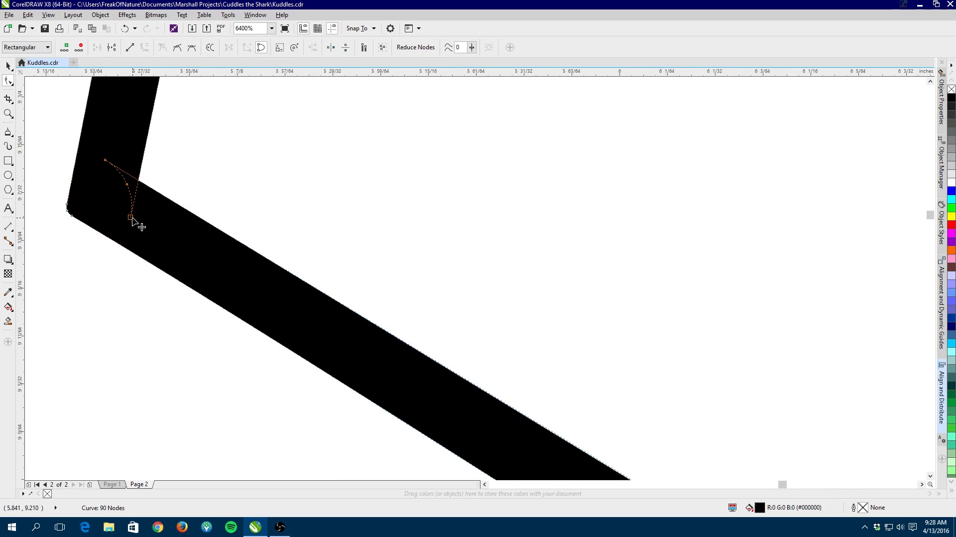
pyautogui.press('Delete')
pyautogui.click(105, 161)
pyautogui.press('Delete')
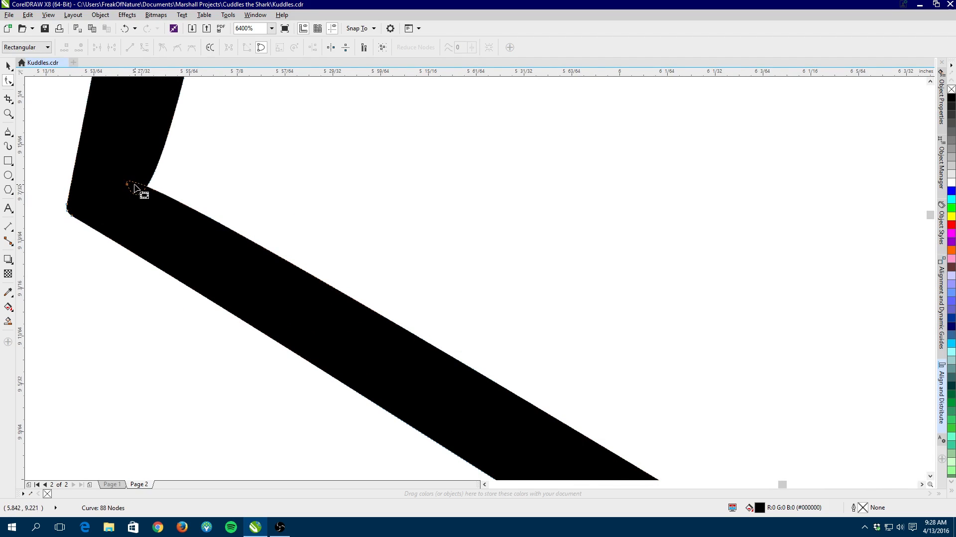
# Redirect both handles of the remaining inner corner node at the fin base, one along the fin edge and one along the back line
pyautogui.click(127, 185)
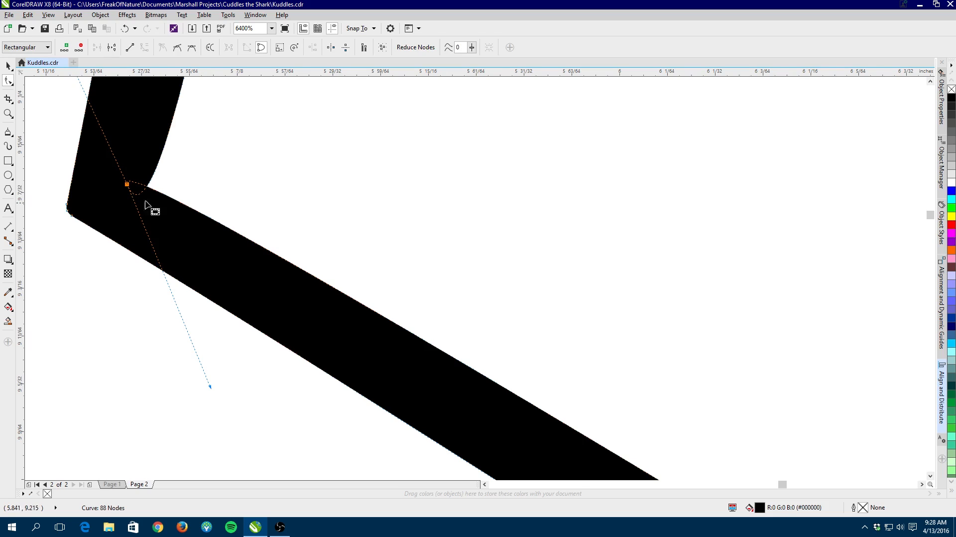
pyautogui.scroll(-1, 136, 178)
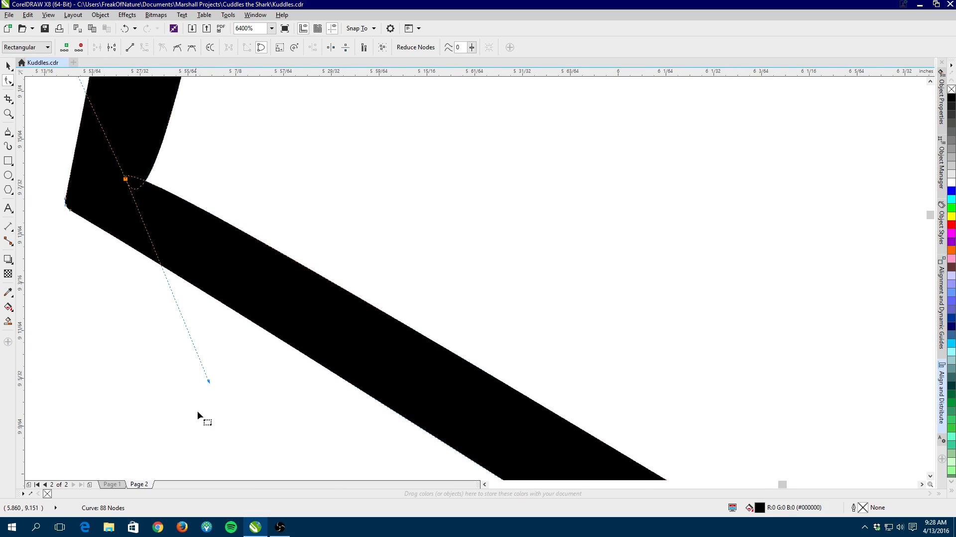
pyautogui.moveTo(208, 379); pyautogui.dragTo(148, 110)
pyautogui.scroll(-2, 82, 103)
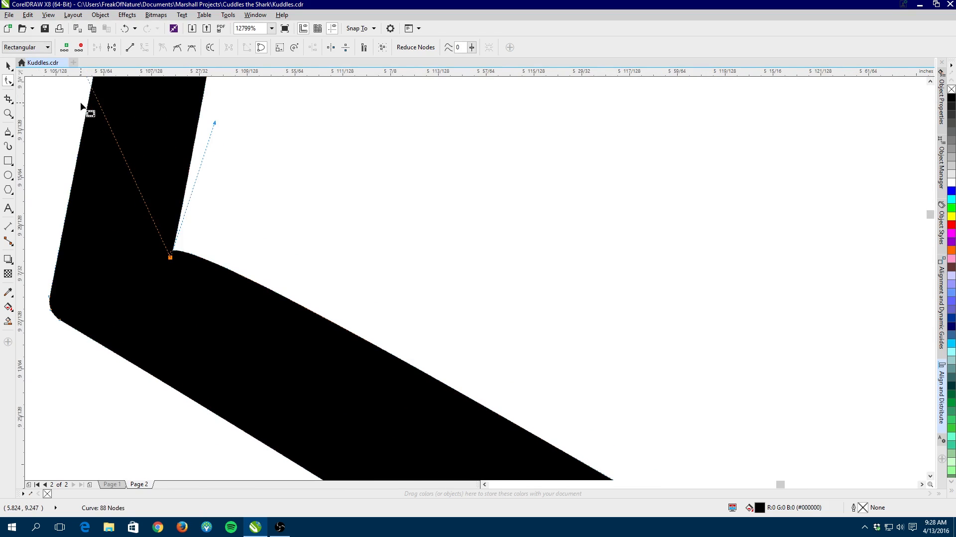
pyautogui.moveTo(203, 125); pyautogui.dragTo(275, 204)
pyautogui.moveTo(144, 157); pyautogui.dragTo(254, 247)
# Adjust the curve handles at the lower and upper ends of the dorsal fin's rear edge to even out its stroke thickness
pyautogui.scroll(-8, 257, 267)
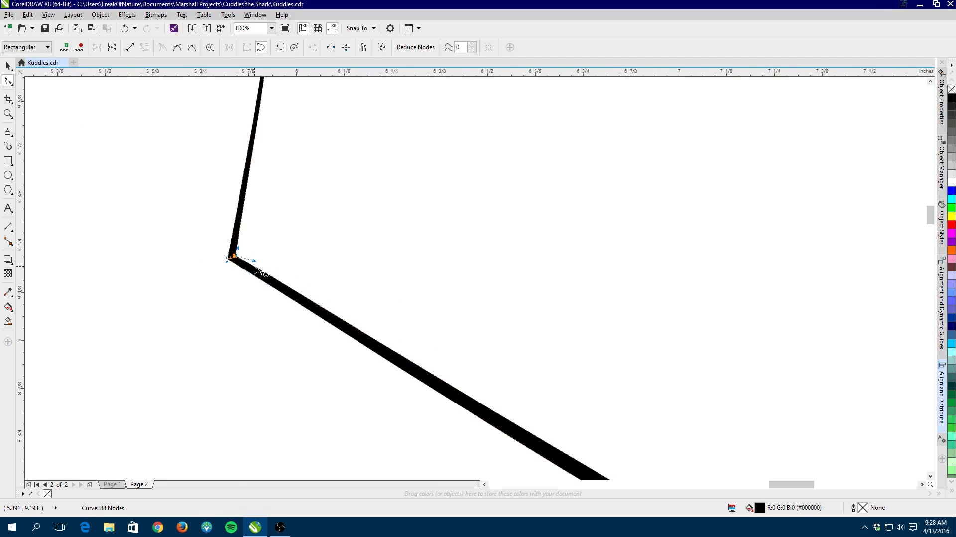
pyautogui.scroll(2, 260, 247)
pyautogui.scroll(4, 256, 274)
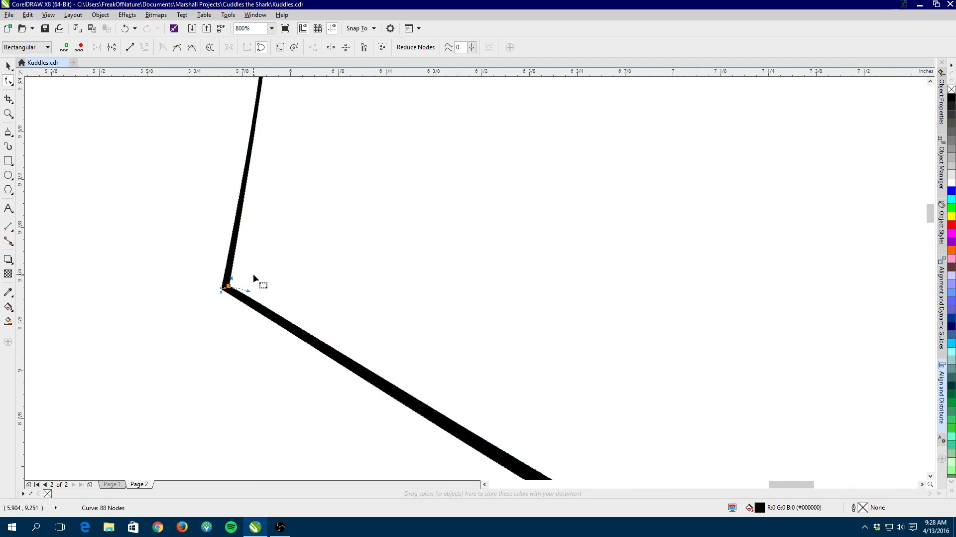
pyautogui.moveTo(213, 282); pyautogui.dragTo(256, 140)
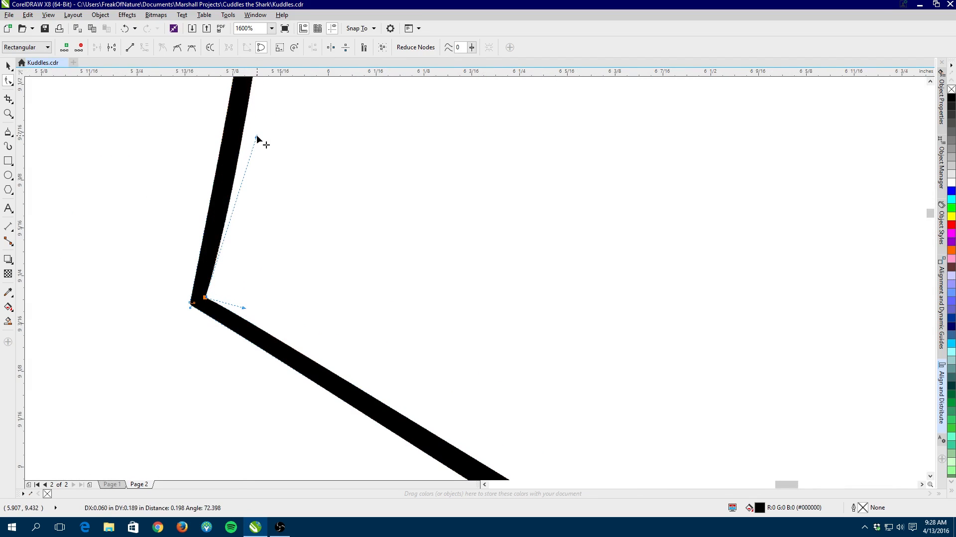
pyautogui.scroll(-6, 256, 139)
pyautogui.moveTo(342, 120); pyautogui.dragTo(340, 272)
pyautogui.scroll(2, 301, 229)
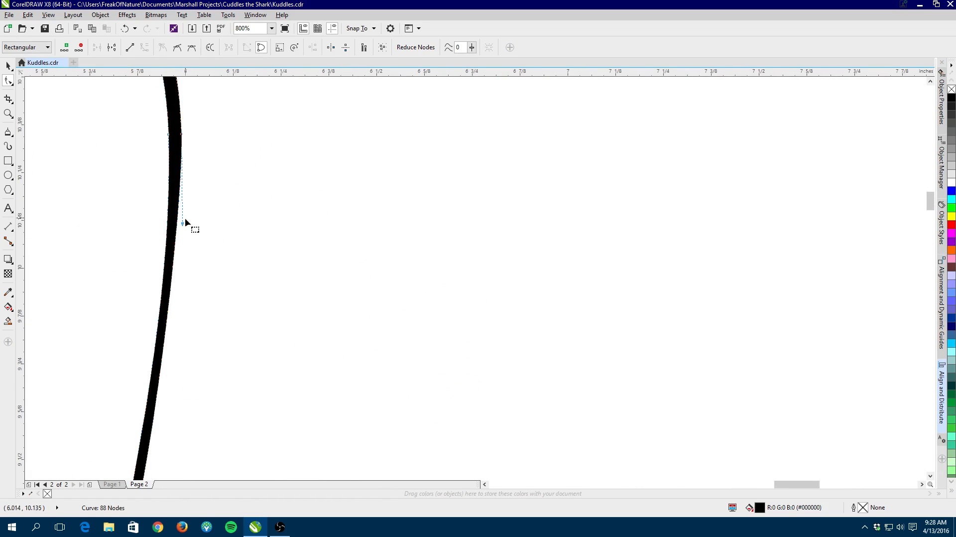
# Pull the lower handle on the dorsal fin's upper rear edge outward, and delete the surplus nodes across the fin's rounded tip
pyautogui.moveTo(183, 225); pyautogui.dragTo(196, 225)
pyautogui.scroll(-2, 252, 237)
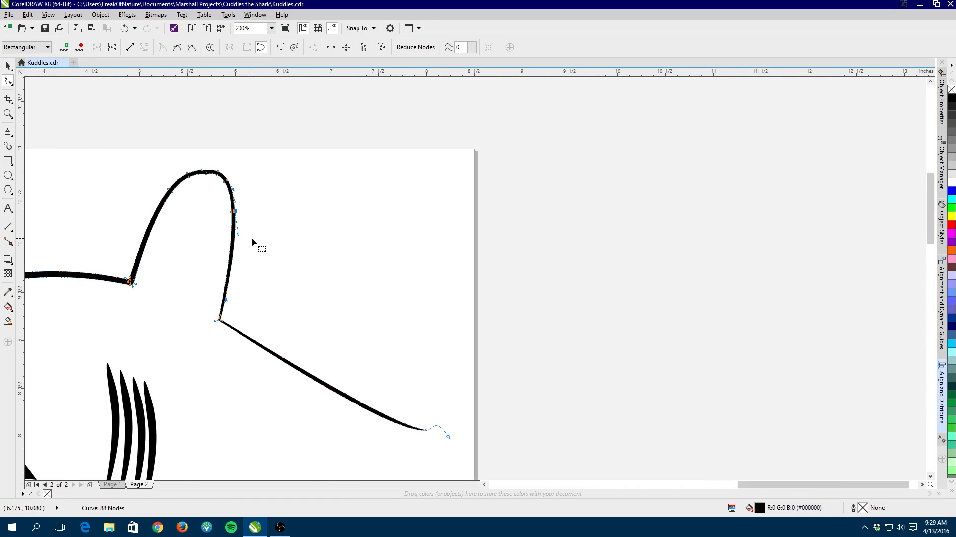
pyautogui.scroll(1, 251, 237)
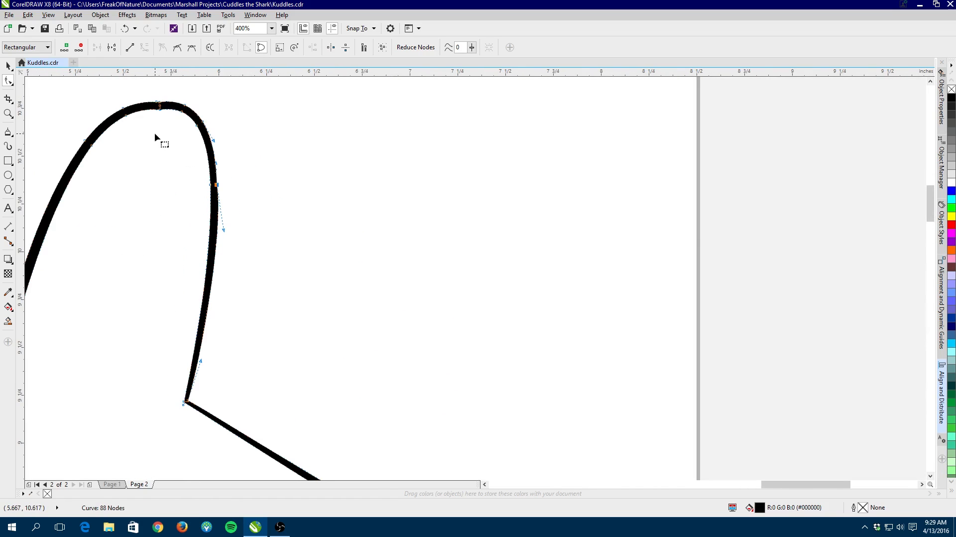
pyautogui.scroll(2, 144, 97)
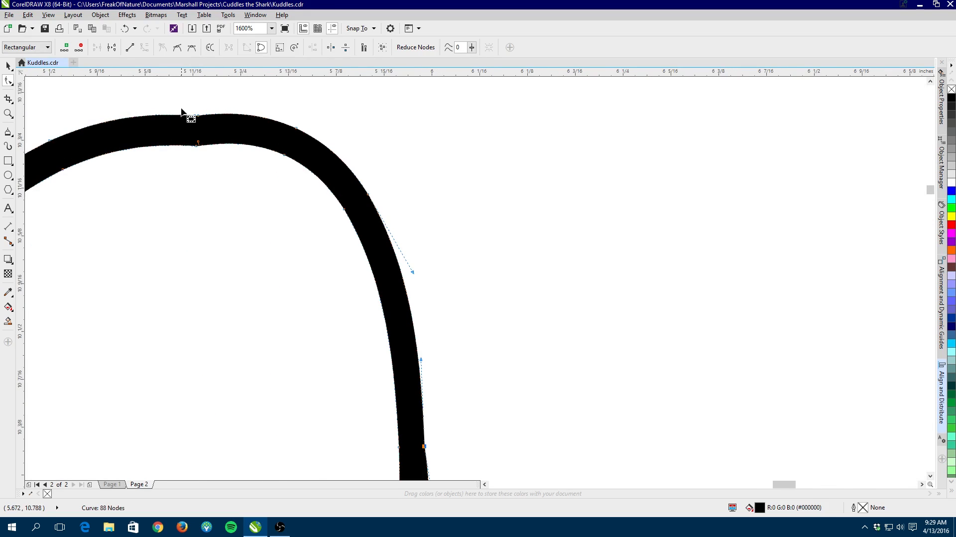
pyautogui.press('Delete')
pyautogui.moveTo(266, 115); pyautogui.dragTo(308, 171)
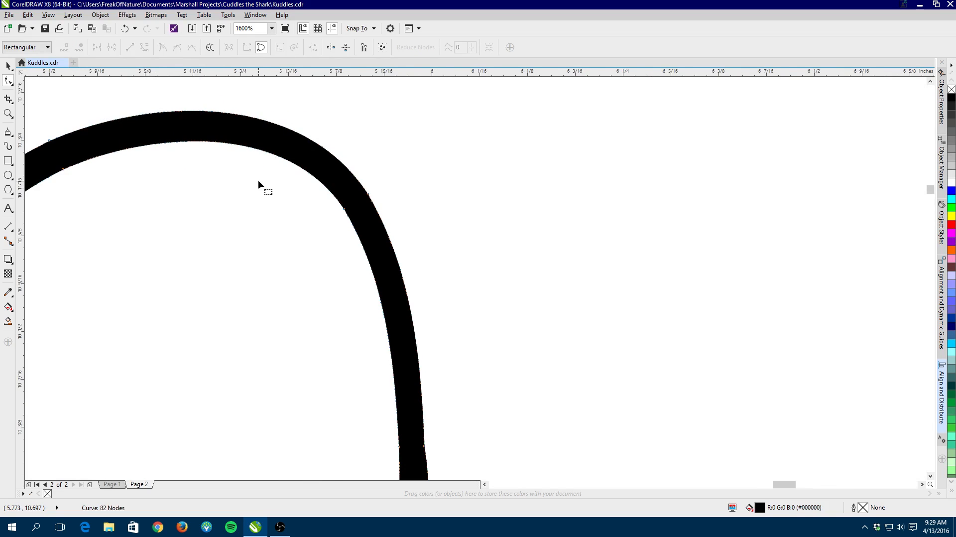
pyautogui.press('Delete')
pyautogui.scroll(-2, 258, 181)
pyautogui.scroll(1, 239, 201)
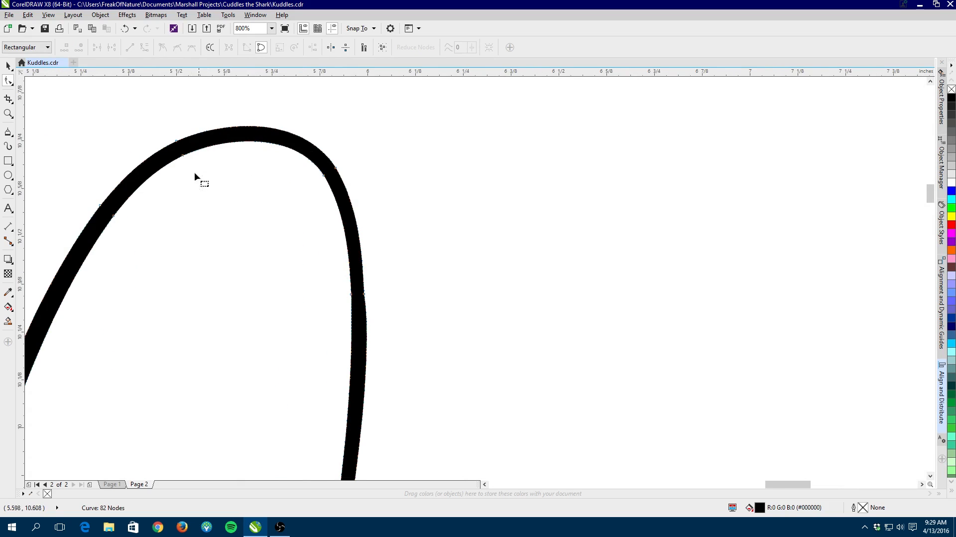
pyautogui.moveTo(162, 131); pyautogui.dragTo(212, 195)
pyautogui.press('Delete')
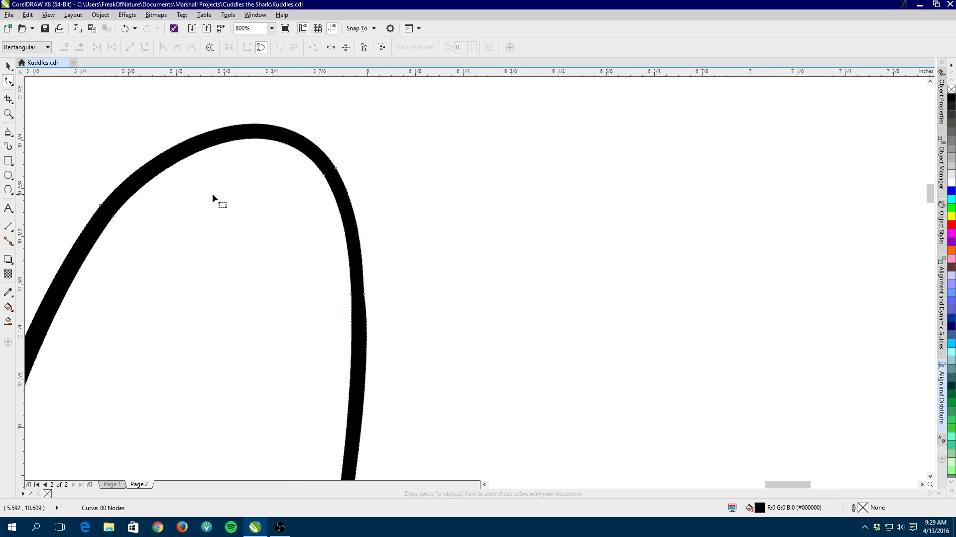
# Delete the overlapping nodes at the outer corner of the dorsal fin's front base and place the remaining node where both edges meet
pyautogui.scroll(-2, 211, 193)
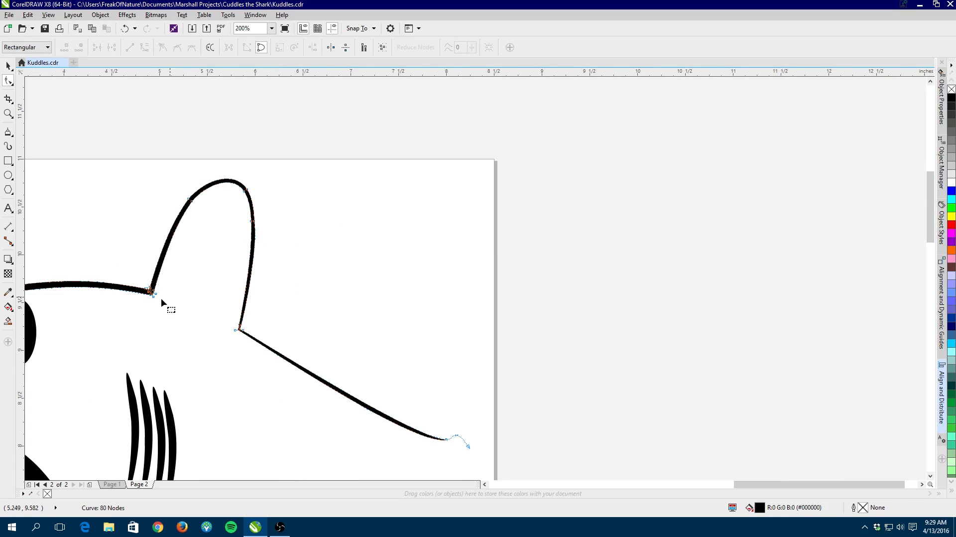
pyautogui.scroll(3, 145, 301)
pyautogui.click(156, 203)
pyautogui.press('Delete')
pyautogui.click(158, 201)
pyautogui.press('Delete')
pyautogui.click(174, 197)
pyautogui.press('Delete')
pyautogui.moveTo(179, 191); pyautogui.dragTo(163, 189)
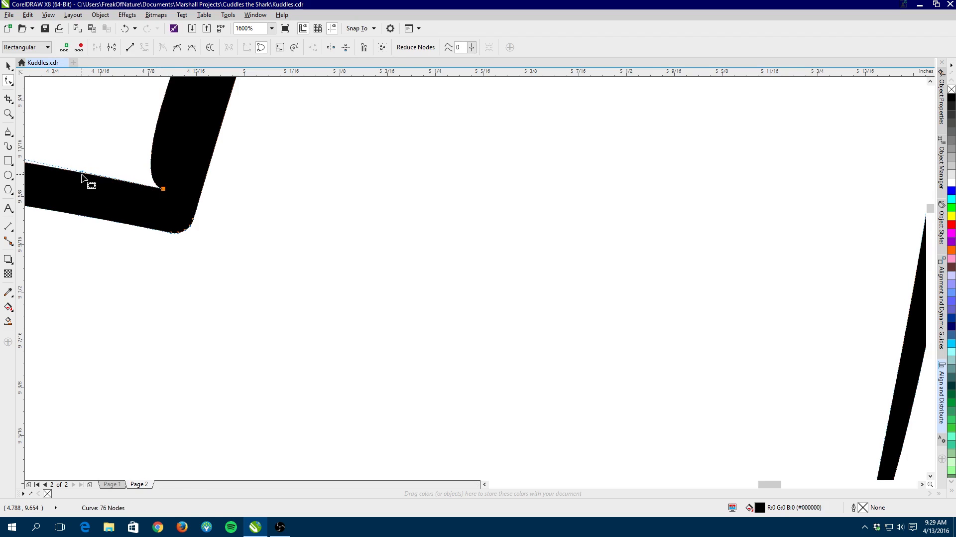
# Reshape the handles at the lower and upper ends of the fin's front outer edge to even out its stroke thickness
pyautogui.moveTo(88, 170); pyautogui.dragTo(156, 118)
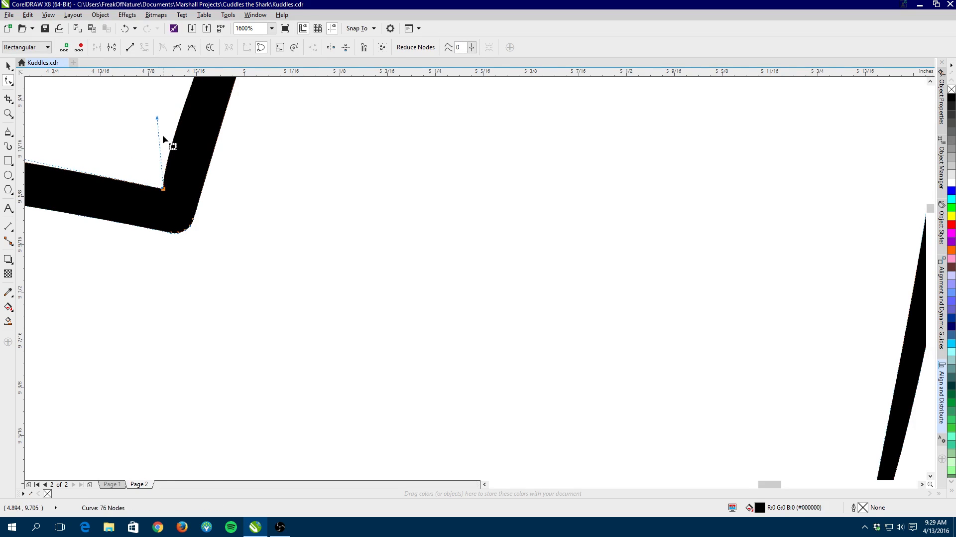
pyautogui.scroll(-2, 162, 134)
pyautogui.moveTo(215, 152); pyautogui.dragTo(214, 303)
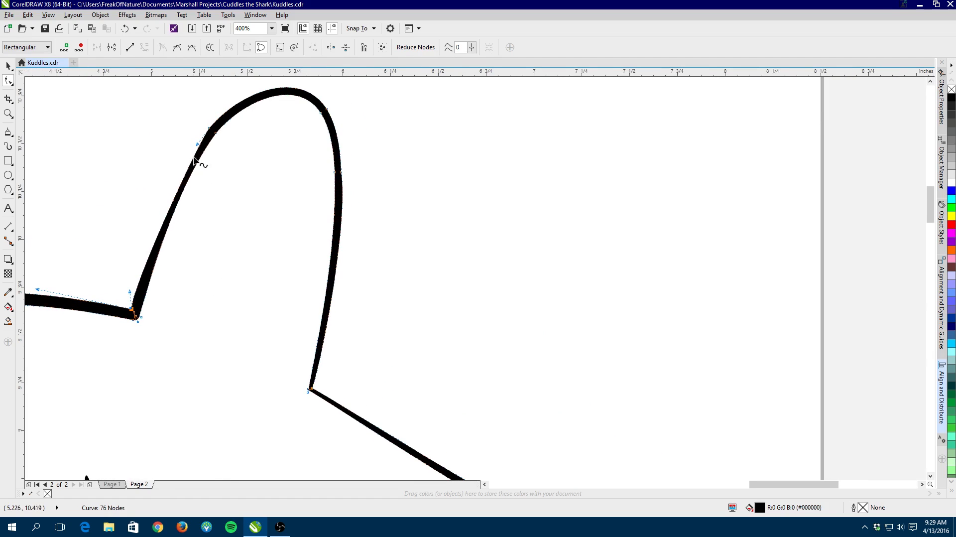
pyautogui.moveTo(198, 143); pyautogui.dragTo(181, 148)
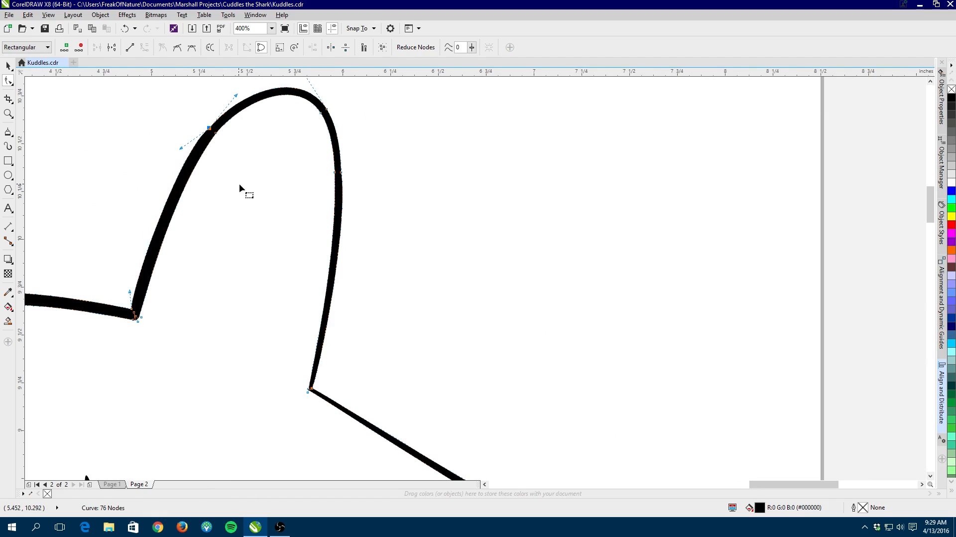
# Shift the first two upper-edge nodes on the hump at the back line's tail end outward to thicken the thin stroke
pyautogui.scroll(-3, 265, 192)
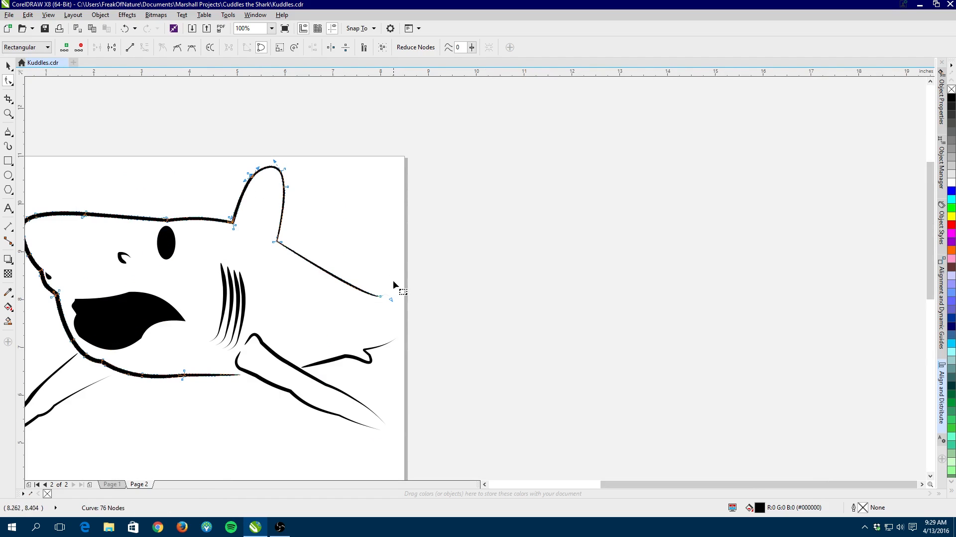
pyautogui.scroll(4, 449, 328)
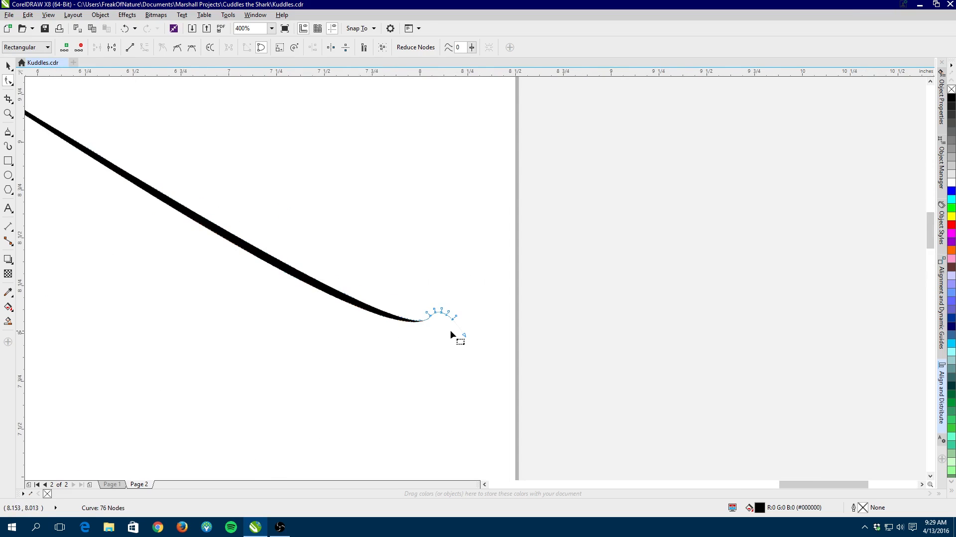
pyautogui.scroll(3, 449, 329)
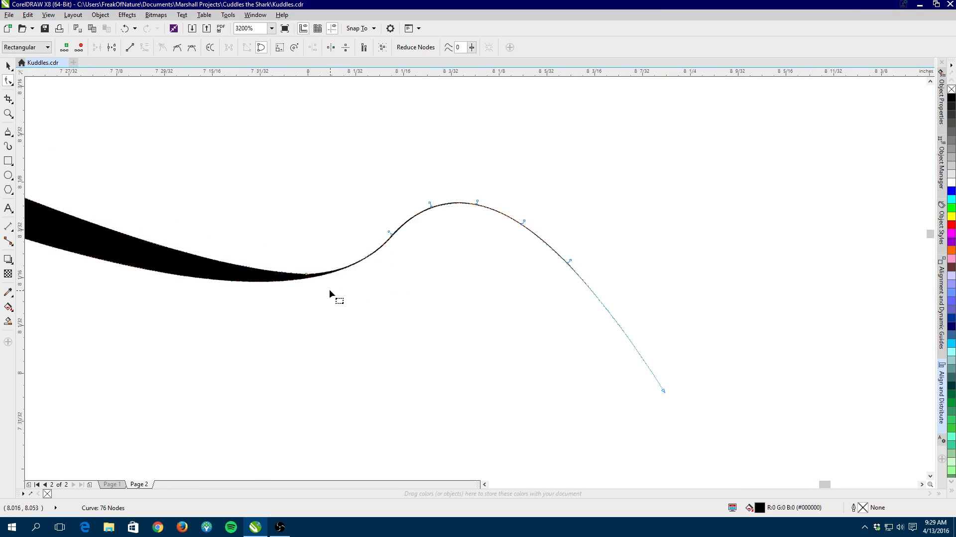
pyautogui.scroll(1, 441, 262)
pyautogui.moveTo(455, 259); pyautogui.dragTo(290, 440)
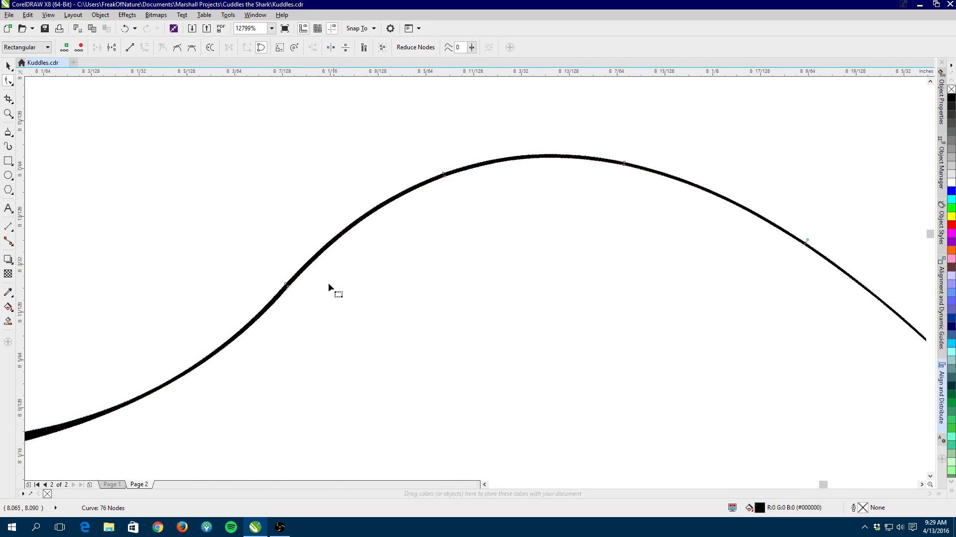
pyautogui.scroll(1, 285, 267)
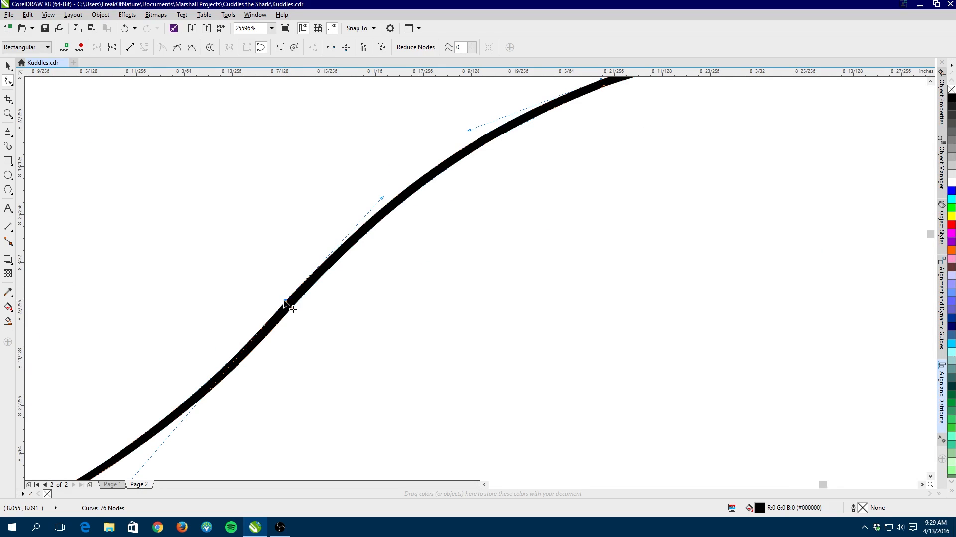
pyautogui.moveTo(572, 265); pyautogui.dragTo(362, 342)
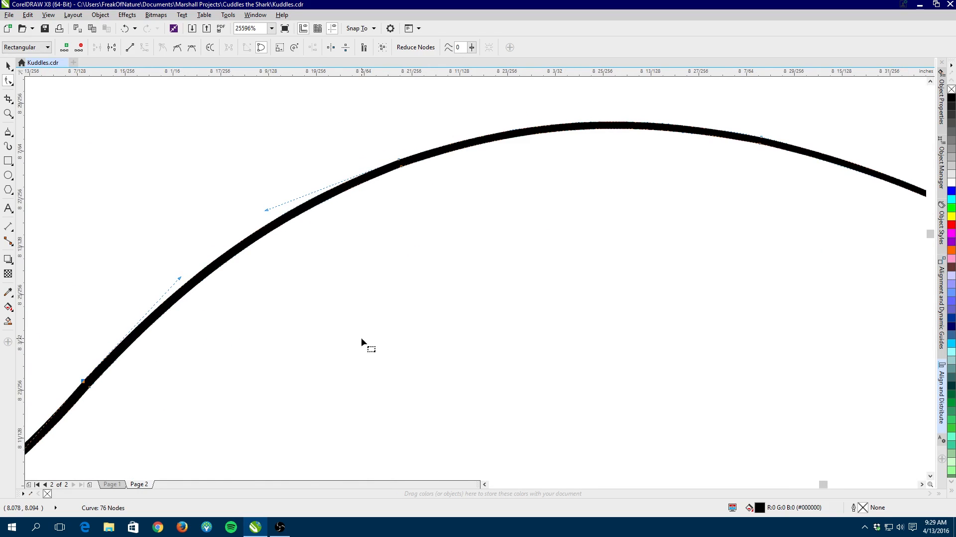
pyautogui.click(398, 160)
pyautogui.moveTo(398, 159); pyautogui.dragTo(391, 151)
pyautogui.scroll(-3, 397, 213)
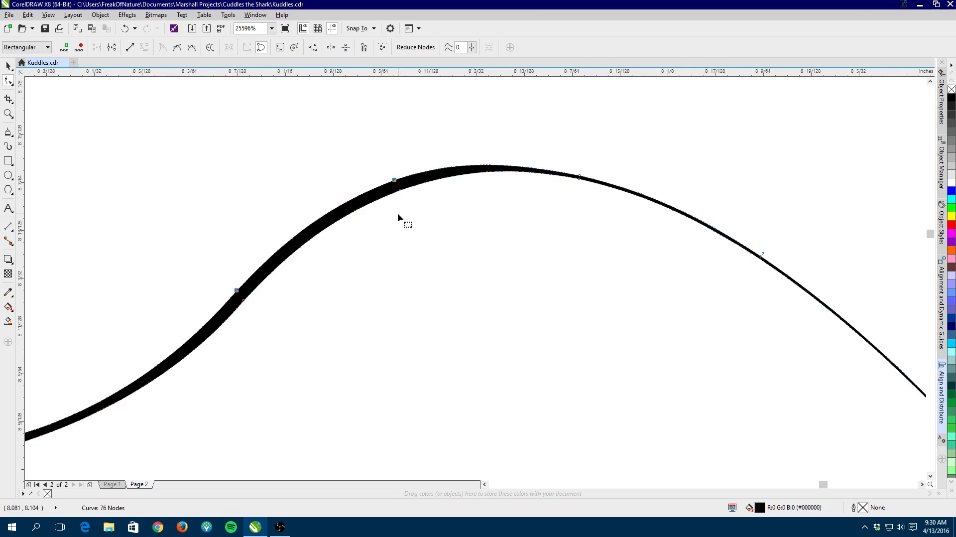
# Adjust the curve handle on the upper edge of the dip before the tail-end hump to thicken the stroke there
pyautogui.scroll(1, 373, 243)
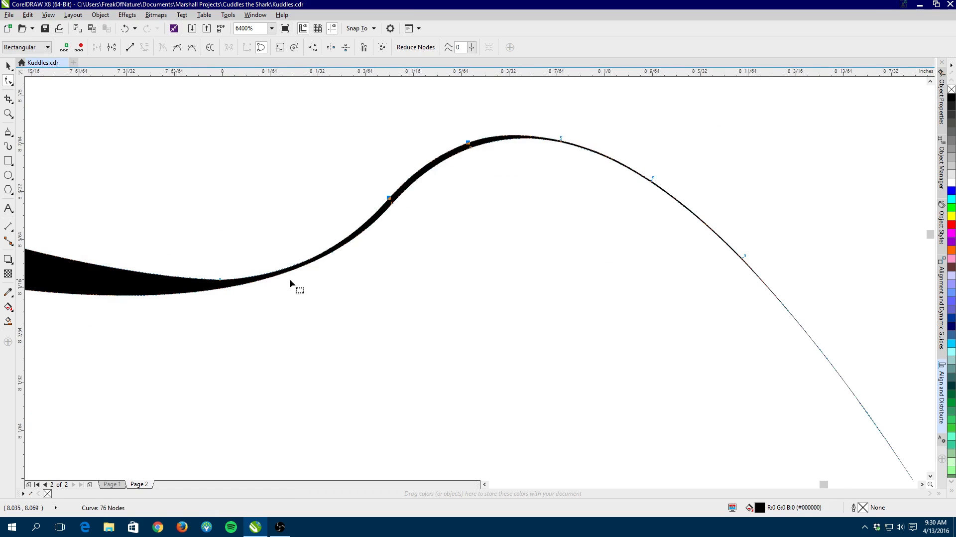
pyautogui.click(220, 280)
pyautogui.moveTo(284, 276); pyautogui.dragTo(328, 257)
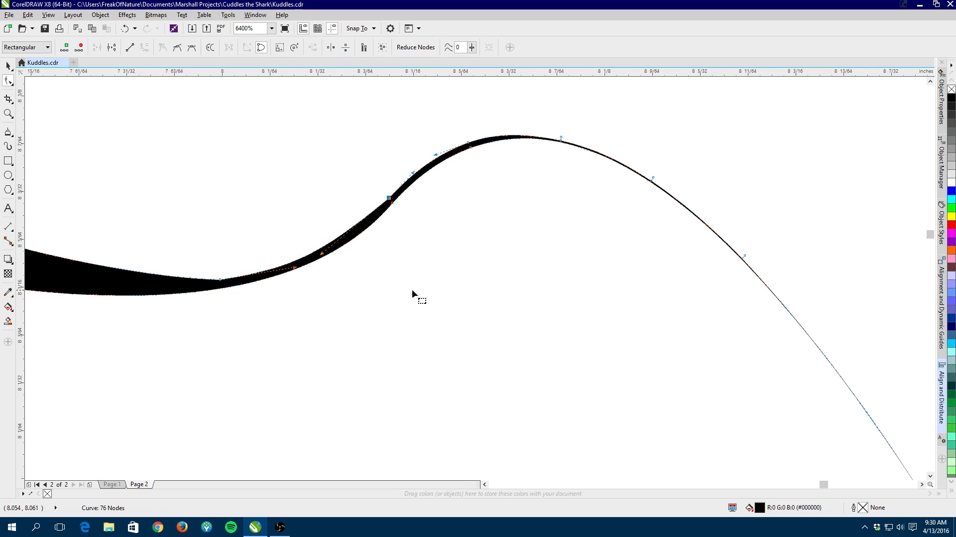
# Select the next two upper-edge nodes past the hump's crest and shift them slightly outward together to thicken the line
pyautogui.moveTo(585, 228); pyautogui.dragTo(380, 258)
pyautogui.scroll(3, 376, 196)
pyautogui.click(308, 147)
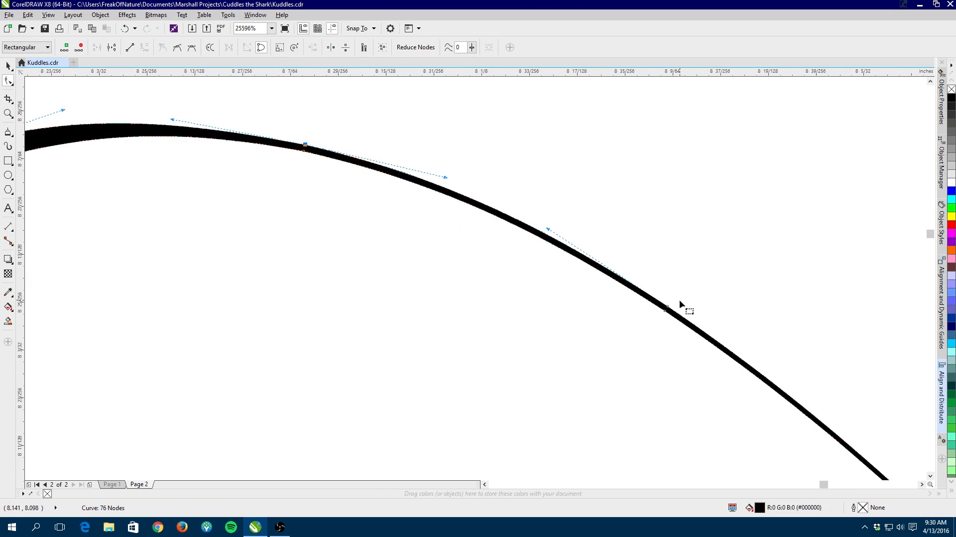
pyautogui.keyDown('shift'); pyautogui.click(667, 307); pyautogui.keyUp('shift')
pyautogui.moveTo(669, 309); pyautogui.dragTo(671, 303)
pyautogui.scroll(-3, 647, 334)
pyautogui.scroll(-1, 754, 333)
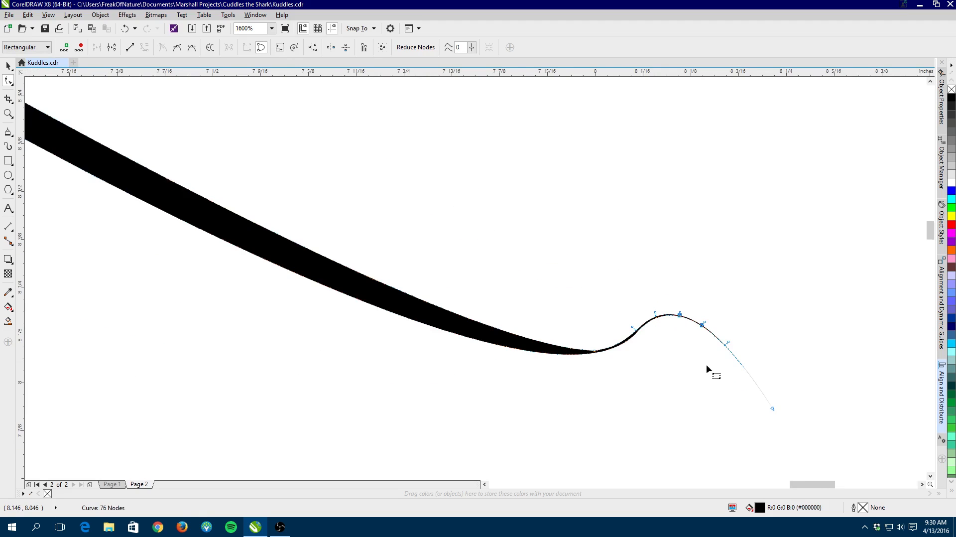
# Move the node halfway down the tail end's descending slope slightly along the line to even out the taper
pyautogui.scroll(-1, 707, 365)
pyautogui.moveTo(708, 362); pyautogui.dragTo(464, 287)
pyautogui.scroll(2, 465, 287)
pyautogui.scroll(2, 464, 285)
pyautogui.scroll(3, 481, 251)
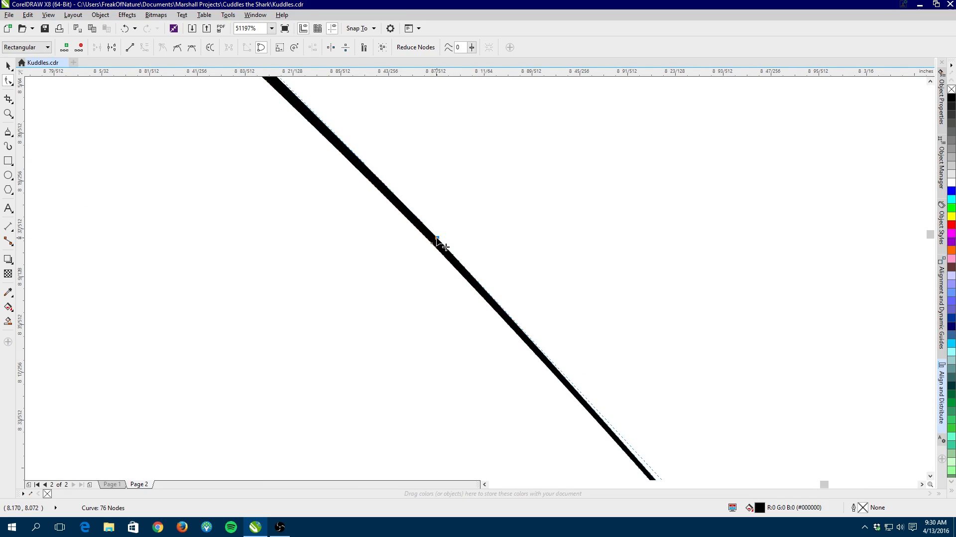
pyautogui.moveTo(443, 244)
pyautogui.mouseDown()
pyautogui.moveTo(451, 238)
pyautogui.moveTo(451, 249)
pyautogui.mouseUp()
pyautogui.scroll(-3, 451, 249)
pyautogui.scroll(1, 432, 201)
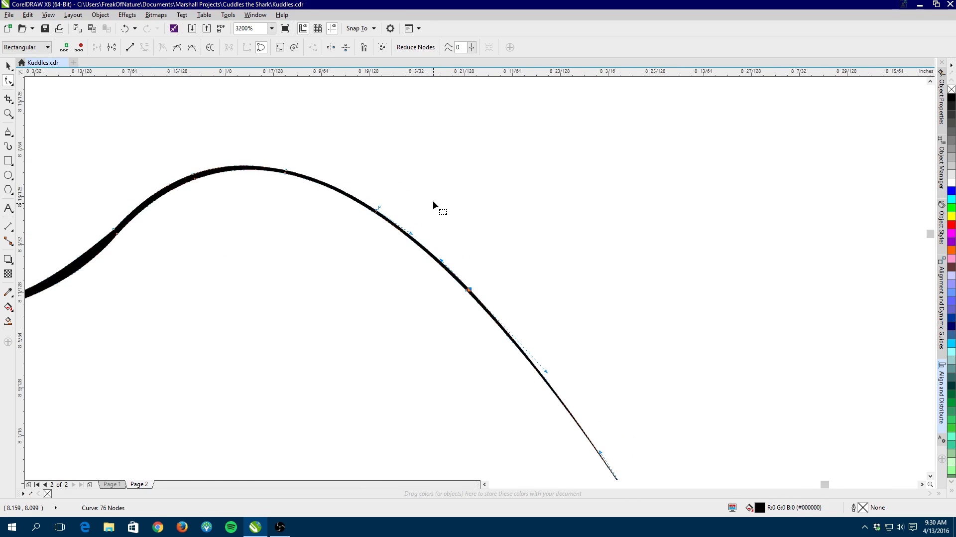
# Examine the taper of the reshaped tail tip and the artwork across the whole page
pyautogui.scroll(1, 338, 216)
pyautogui.scroll(-3, 338, 215)
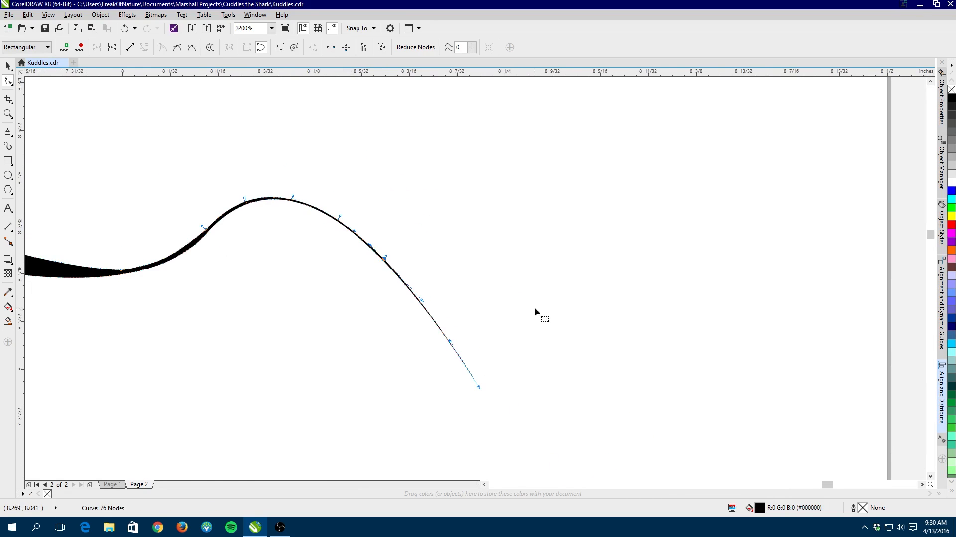
pyautogui.moveTo(534, 306); pyautogui.dragTo(474, 231)
pyautogui.scroll(2, 417, 250)
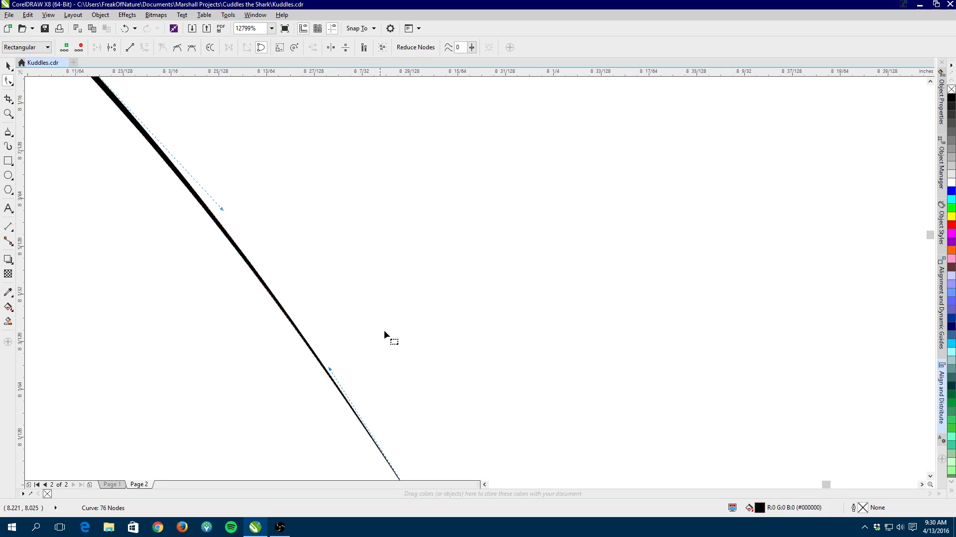
pyautogui.hscroll(-3, 363, 299)
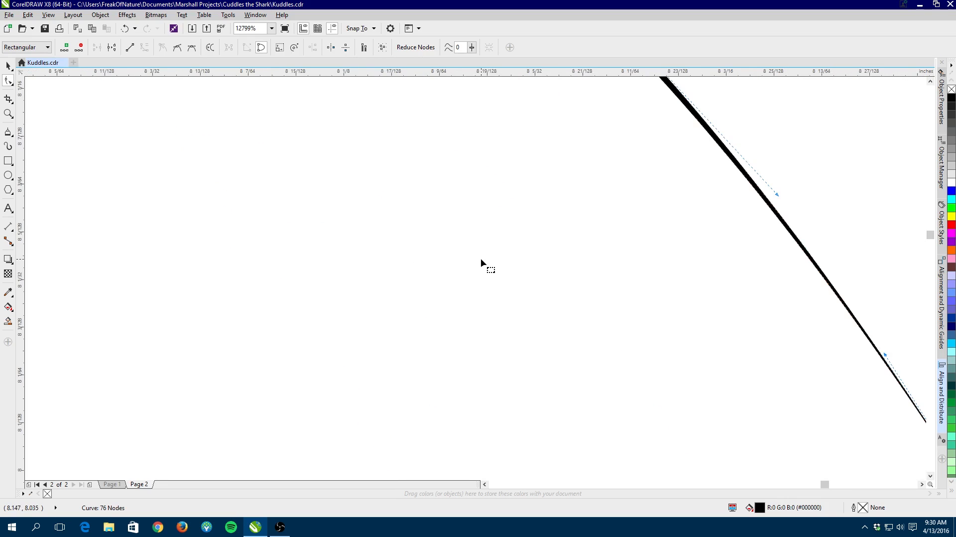
pyautogui.scroll(-1, 481, 257)
pyautogui.scroll(-8, 496, 249)
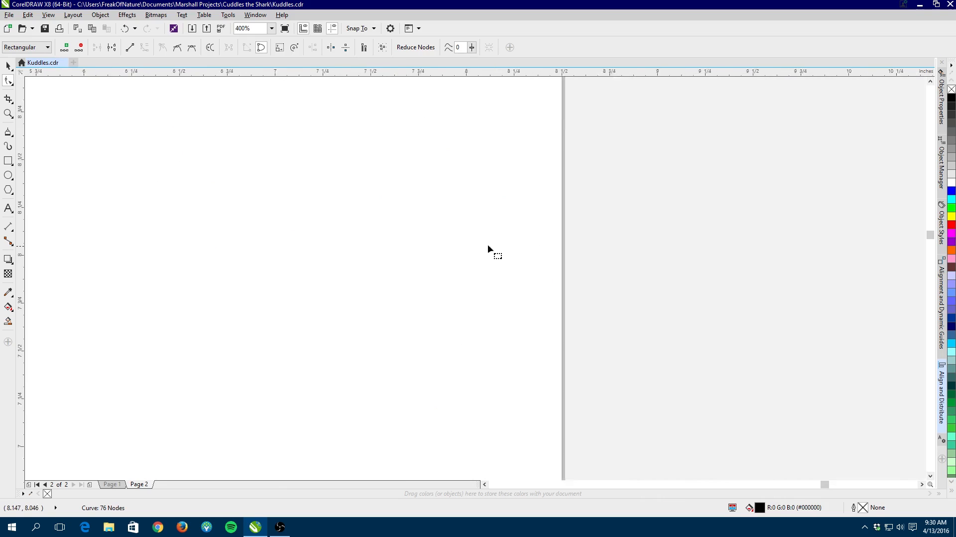
pyautogui.scroll(3, 354, 223)
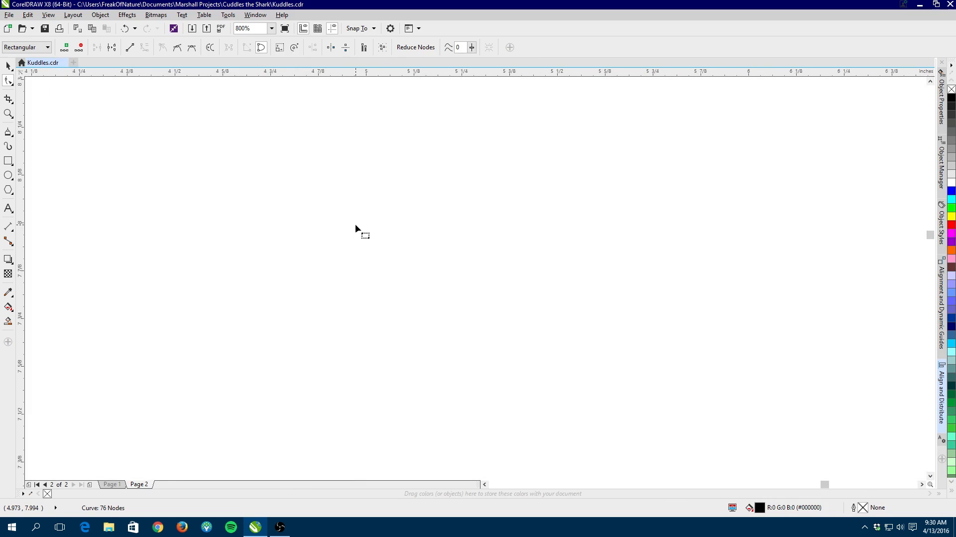
pyautogui.scroll(-6, 355, 224)
pyautogui.scroll(5, 354, 229)
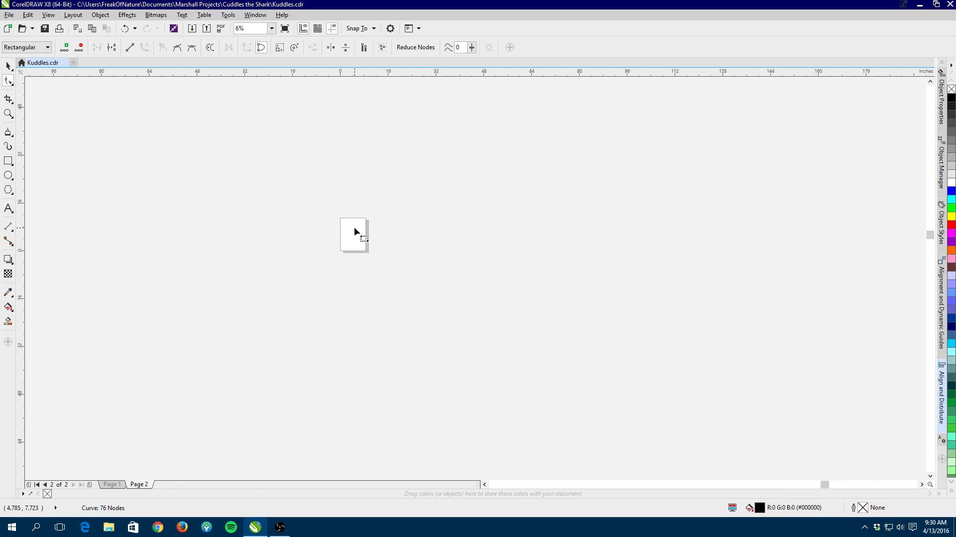
# Switch to Page 1 and back to Page 2 to redraw the missing artwork, and activate the Freehand tool
pyautogui.moveTo(111, 484); pyautogui.dragTo(137, 486)
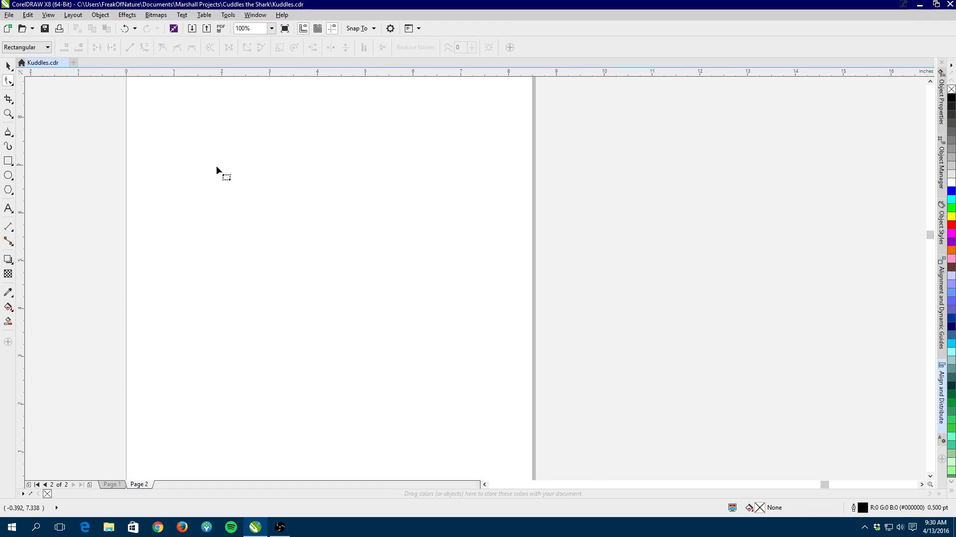
pyautogui.scroll(-3, 223, 162)
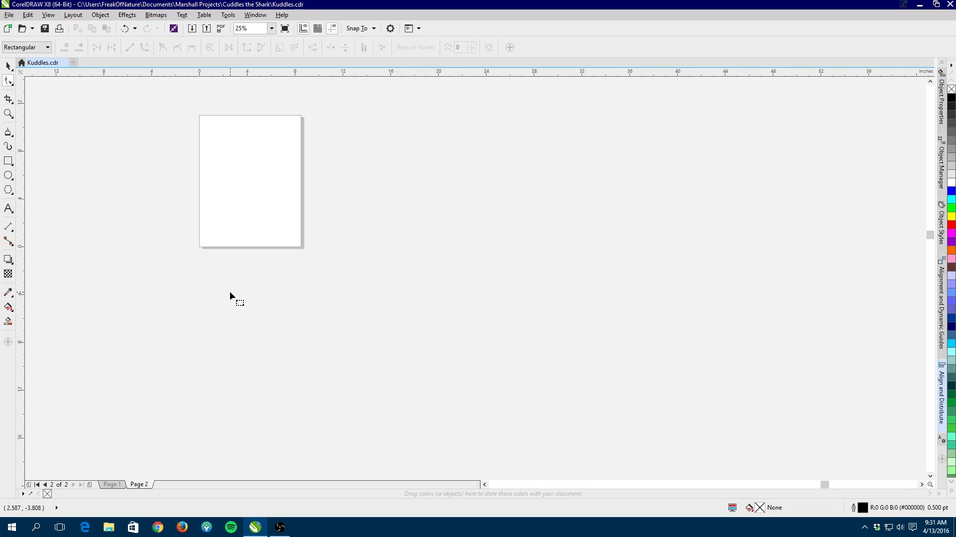
pyautogui.press('F5')
pyautogui.scroll(3, 248, 209)
pyautogui.scroll(-1, 248, 202)
# Change the display mode to Simple Wireframe and bring the shark and its reference photo into view
pyautogui.click(46, 15)
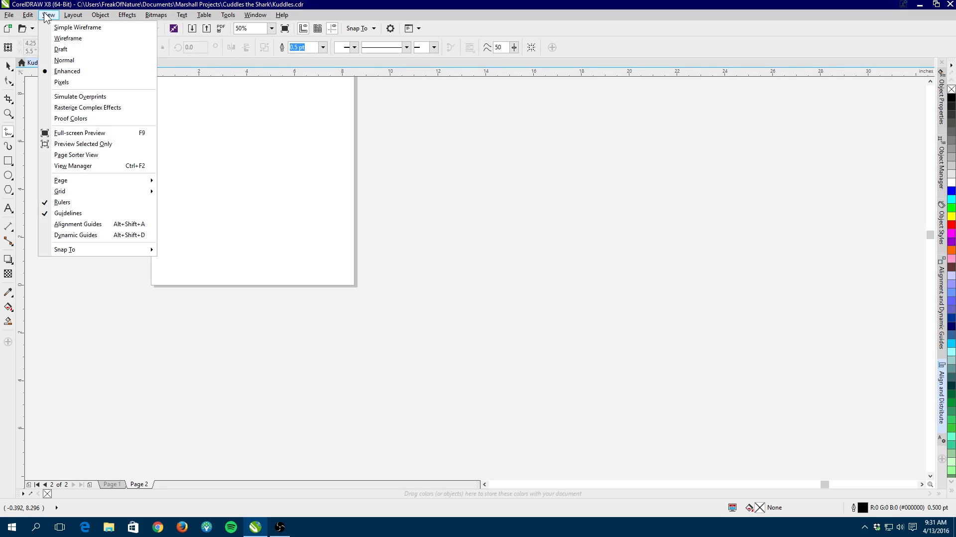
pyautogui.click(58, 27)
pyautogui.moveTo(179, 221); pyautogui.dragTo(265, 250)
pyautogui.moveTo(267, 199); pyautogui.dragTo(275, 292)
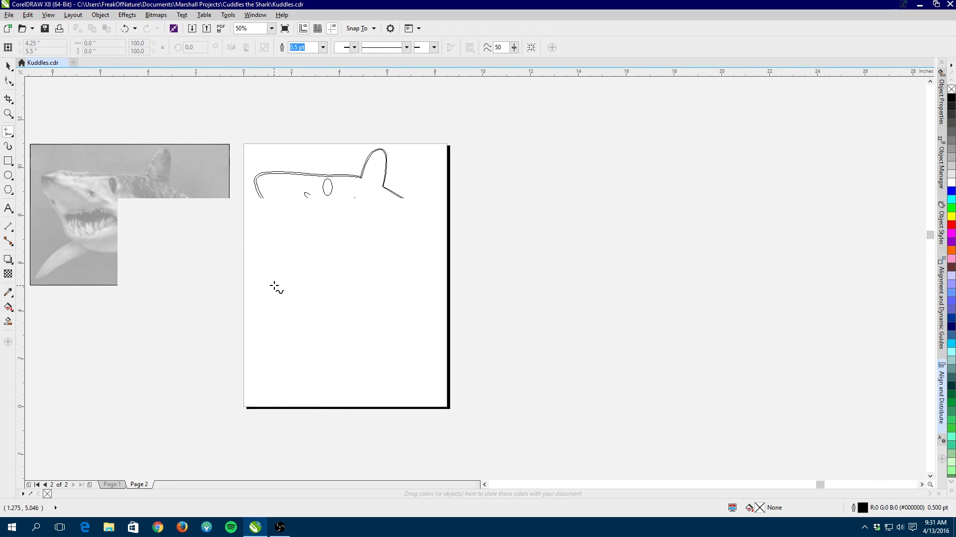
# Change the display mode to Enhanced
pyautogui.click(53, 16)
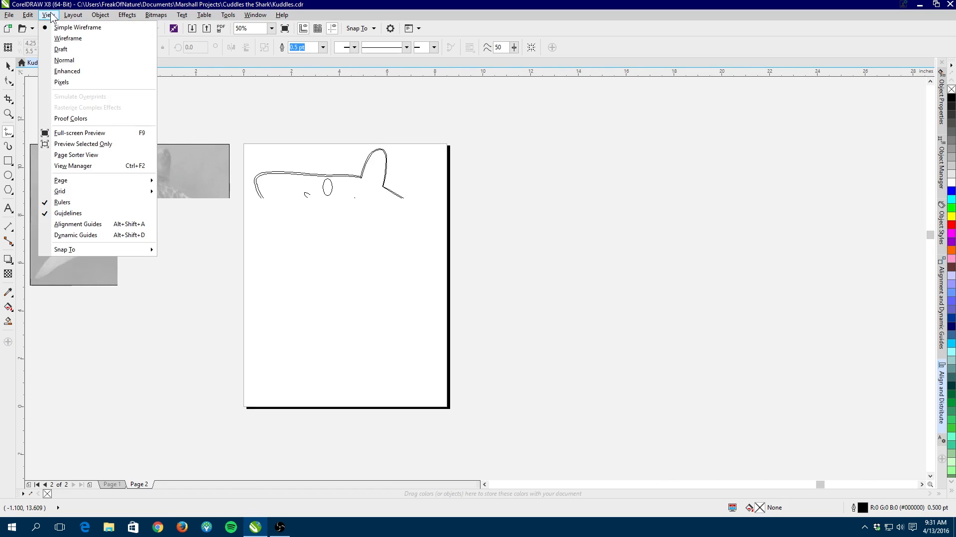
pyautogui.click(70, 72)
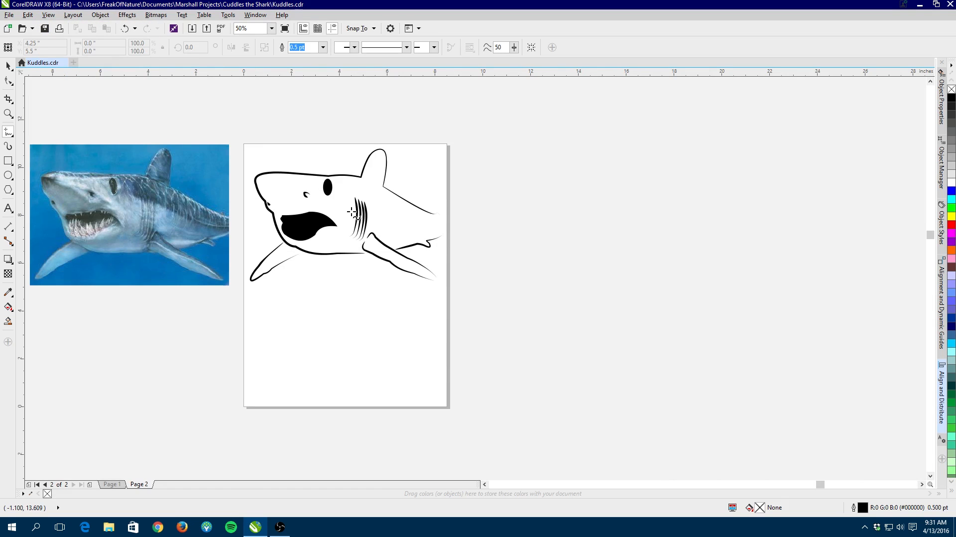
# Move the upper-edge node midway down the tail tip's hump slightly outward with the Shape tool to thicken the thin line
pyautogui.scroll(1, 437, 204)
pyautogui.scroll(4, 461, 240)
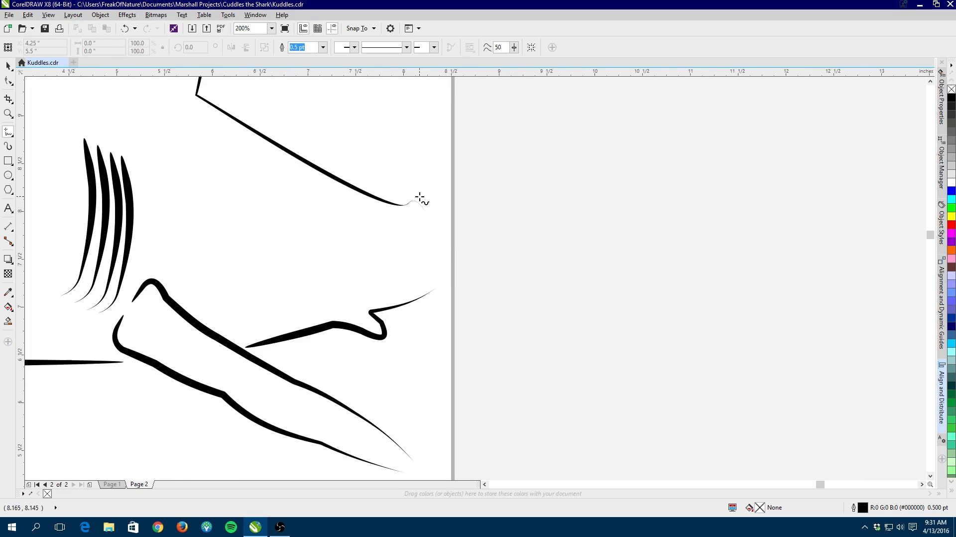
pyautogui.scroll(1, 415, 209)
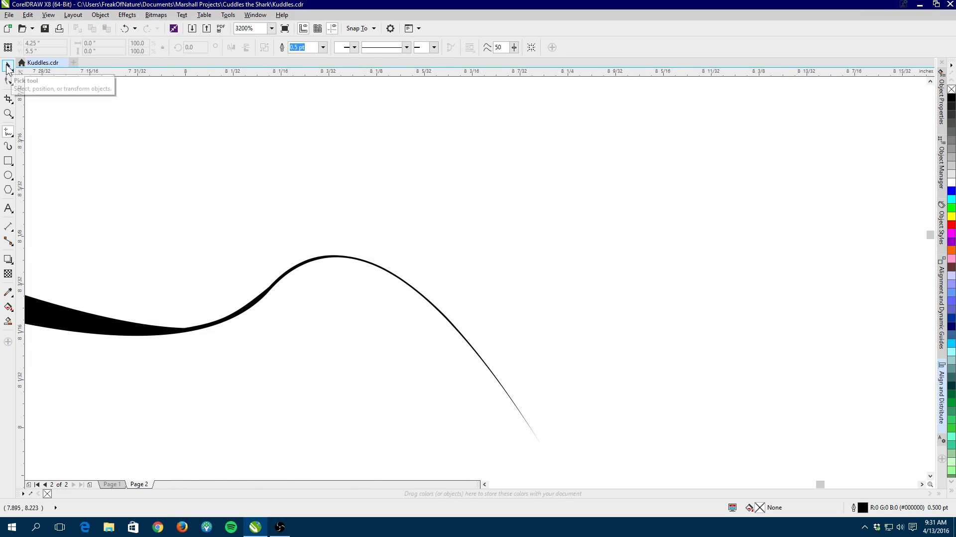
pyautogui.press('F10')
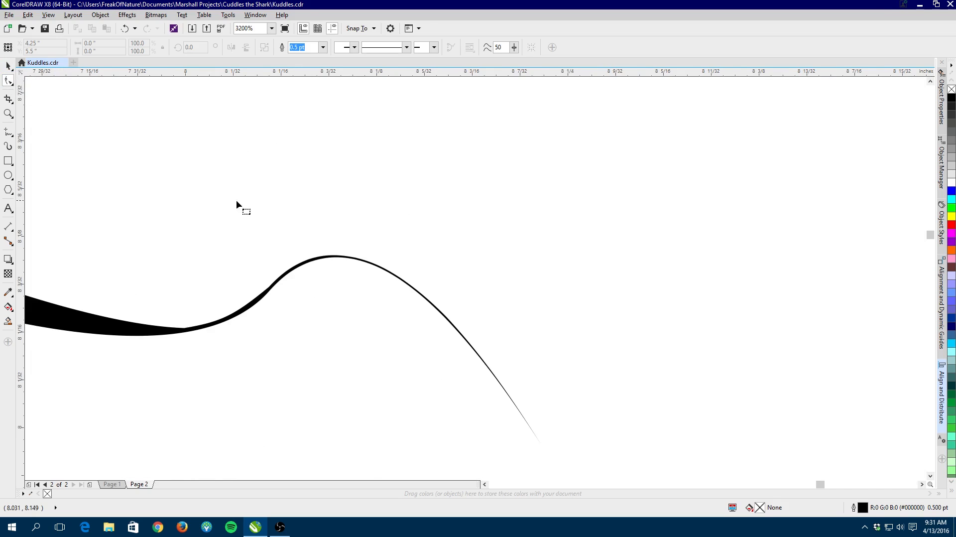
pyautogui.click(324, 256)
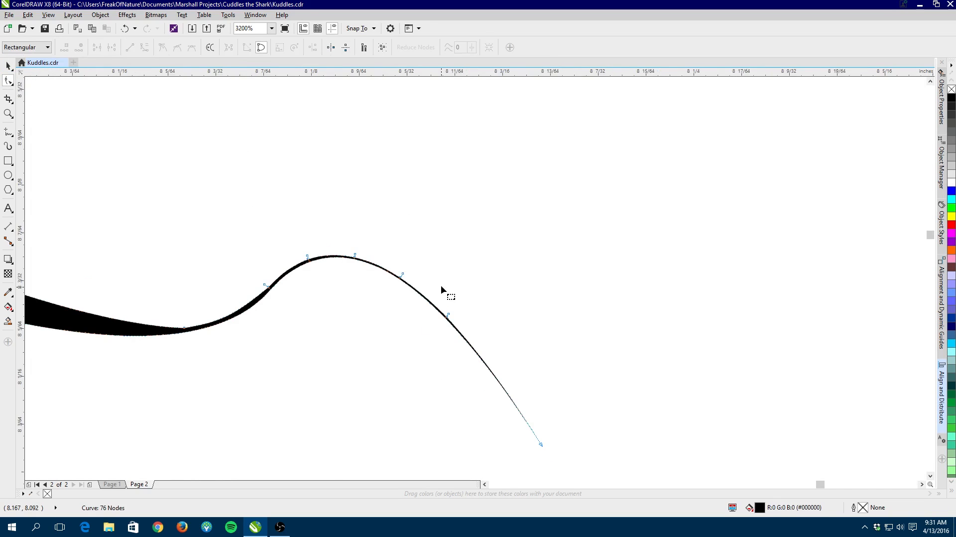
pyautogui.scroll(1, 441, 284)
pyautogui.scroll(2, 382, 271)
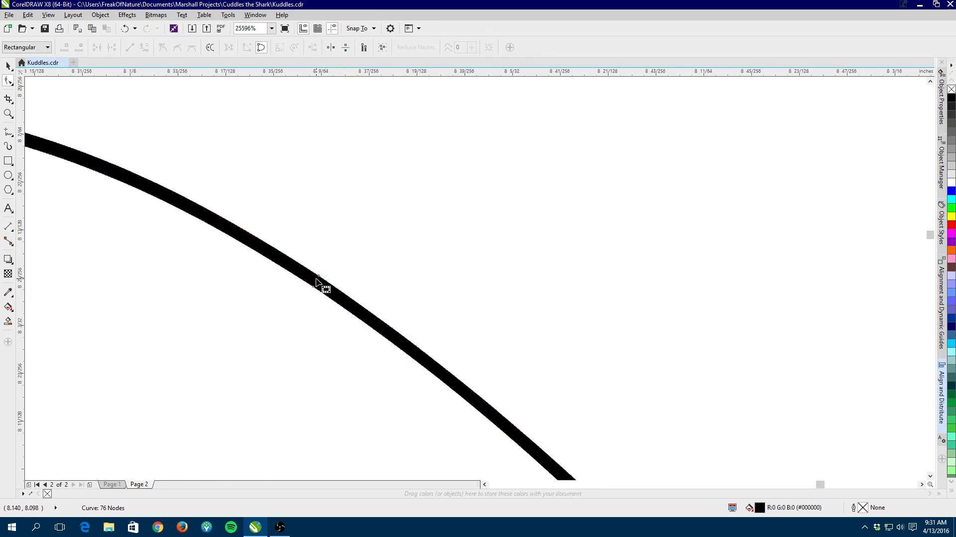
pyautogui.moveTo(319, 277); pyautogui.dragTo(324, 269)
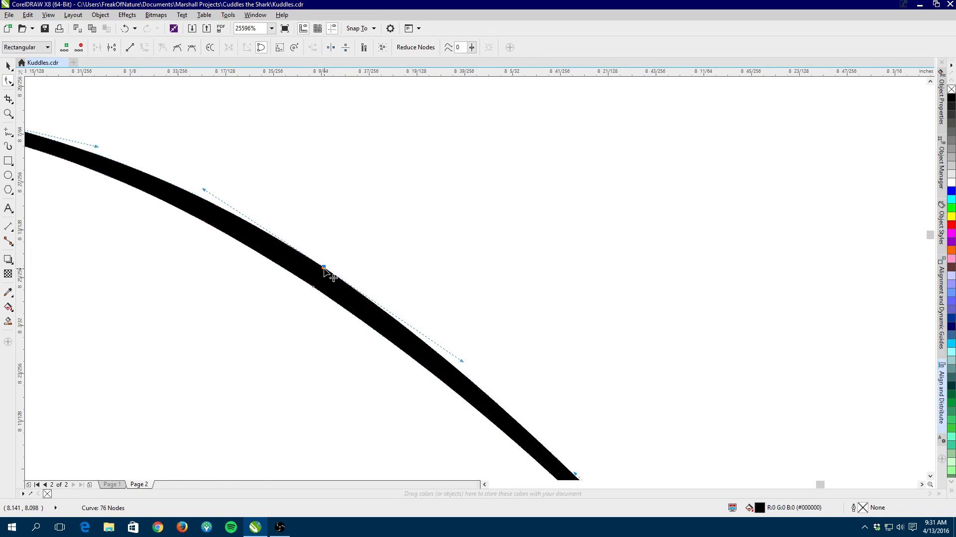
pyautogui.moveTo(170, 149); pyautogui.dragTo(195, 157)
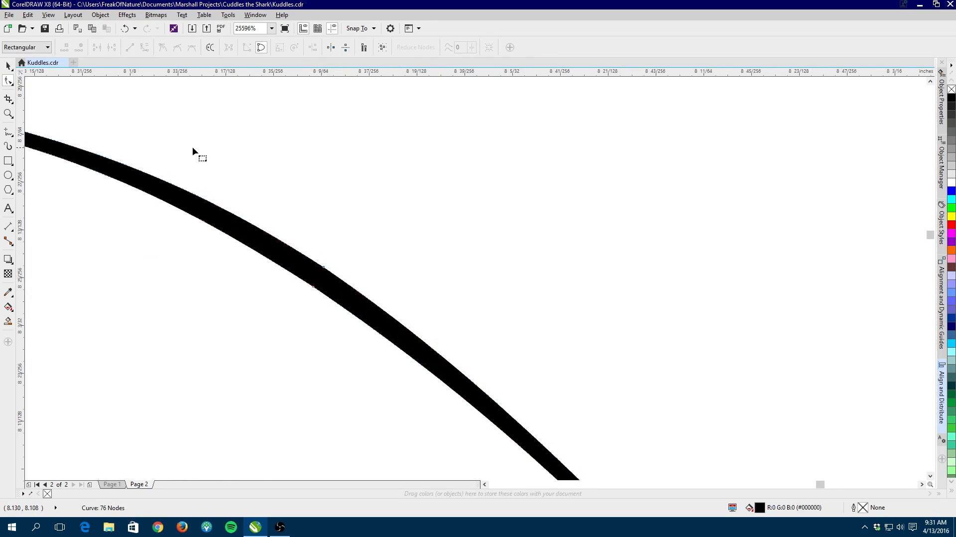
# Move the upper-edge node just past the hump's crest slightly upward to thicken the line there
pyautogui.click(185, 190)
pyautogui.moveTo(213, 160); pyautogui.dragTo(577, 263)
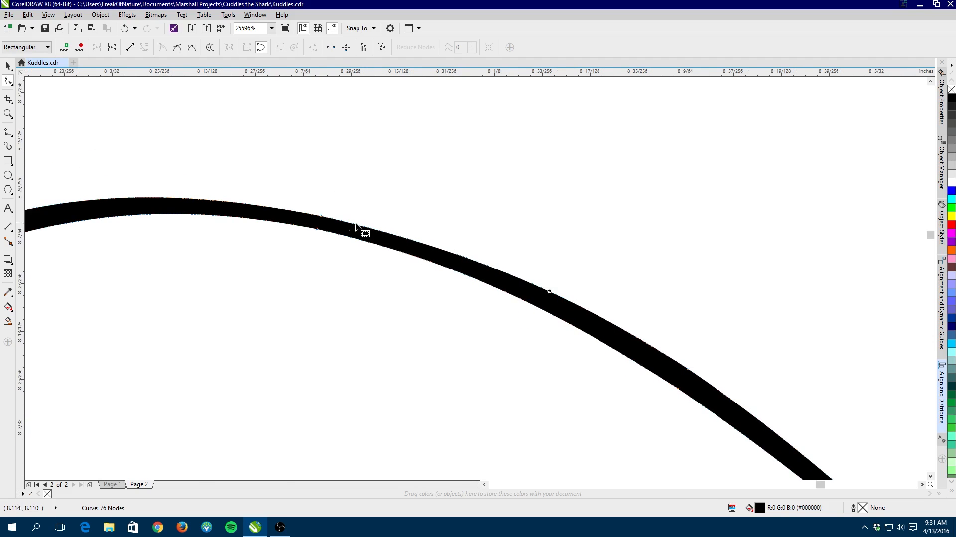
pyautogui.click(321, 207)
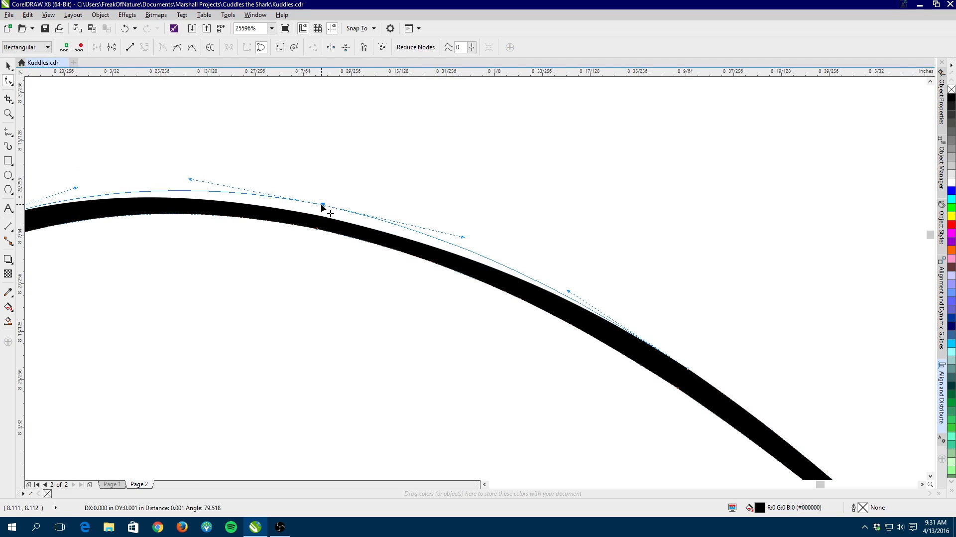
pyautogui.scroll(-2, 482, 210)
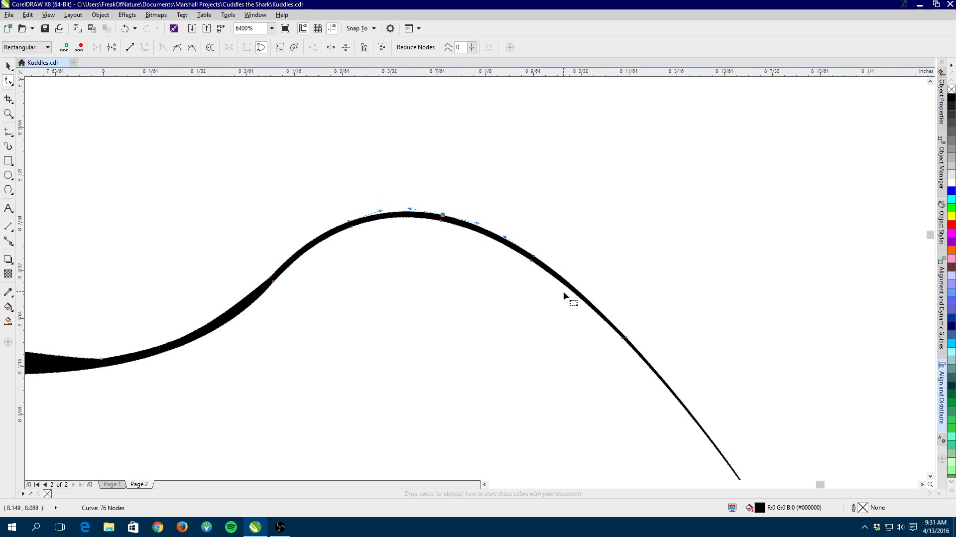
# Move the upper-edge node in the dip before the hump back along the body line and make it a smooth node
pyautogui.scroll(-1, 572, 293)
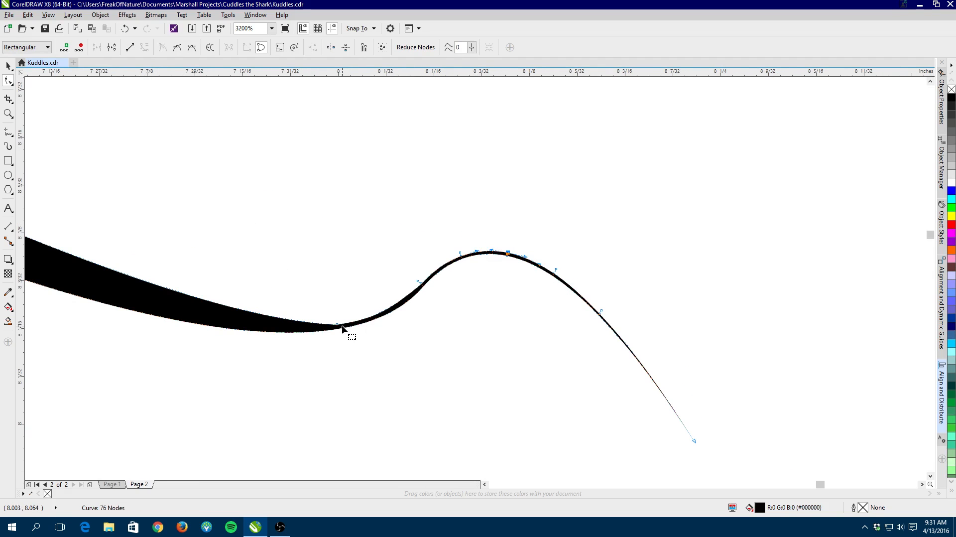
pyautogui.moveTo(335, 325); pyautogui.dragTo(310, 324)
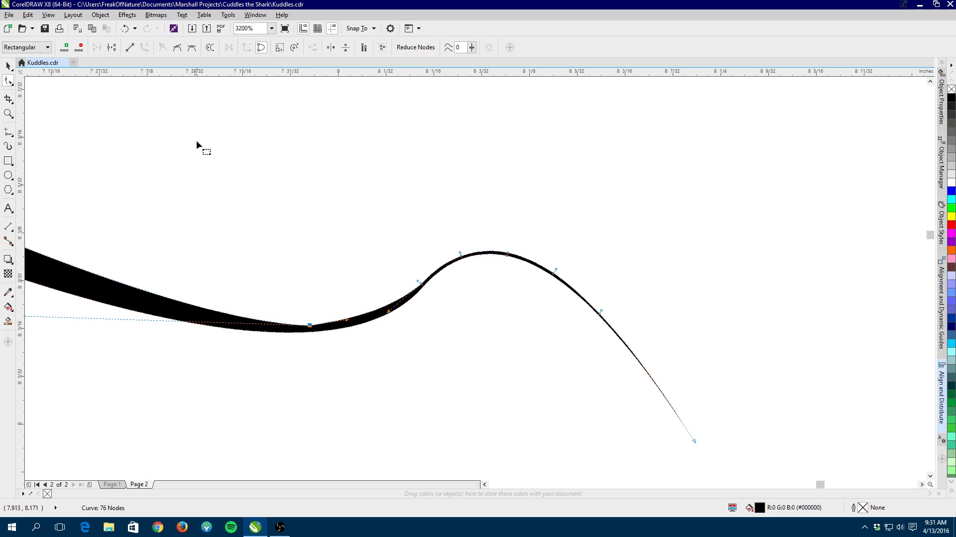
pyautogui.click(178, 49)
pyautogui.click(372, 381)
# Move the outer-edge node lower on the tail tip's descending slope slightly outward to even out the taper toward the point
pyautogui.moveTo(516, 343); pyautogui.dragTo(364, 245)
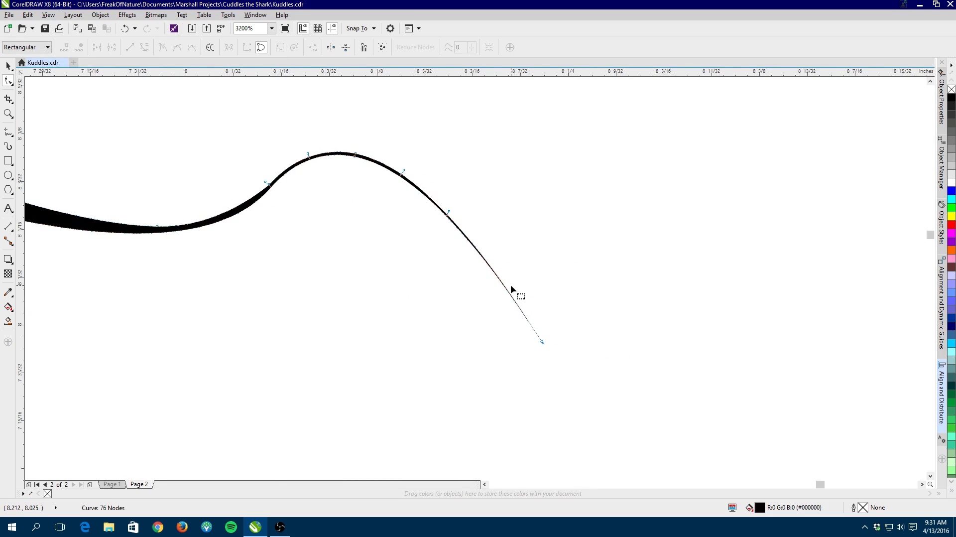
pyautogui.scroll(1, 511, 288)
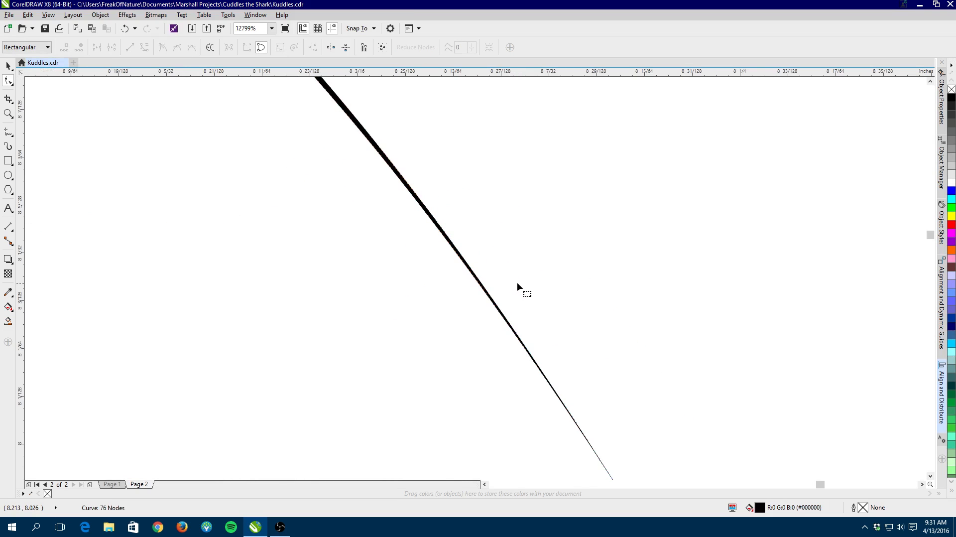
pyautogui.moveTo(572, 302); pyautogui.dragTo(479, 200)
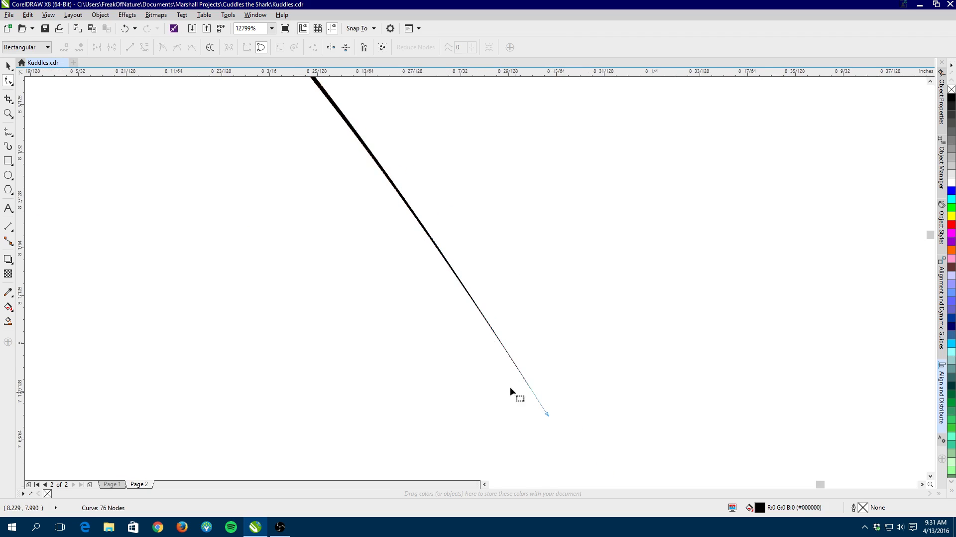
pyautogui.scroll(1, 515, 389)
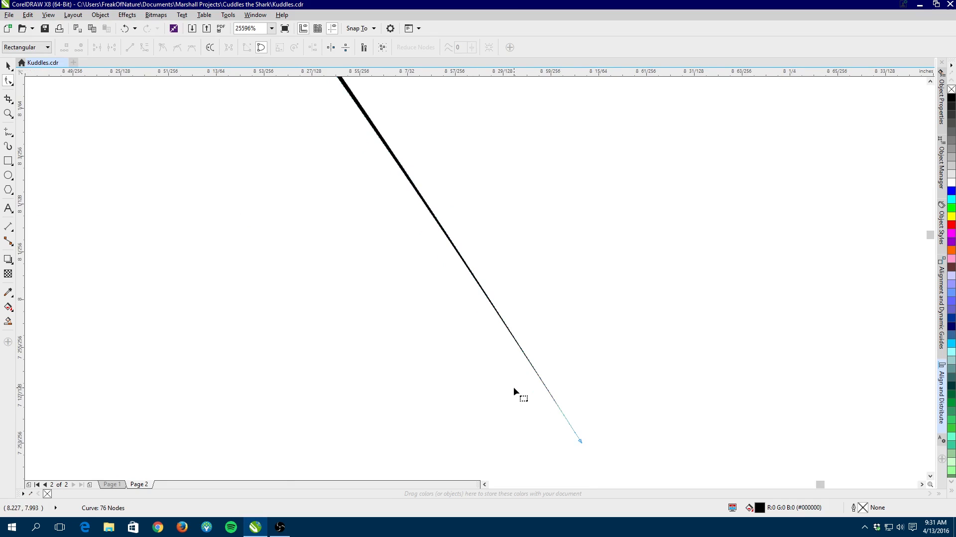
pyautogui.scroll(-3, 422, 235)
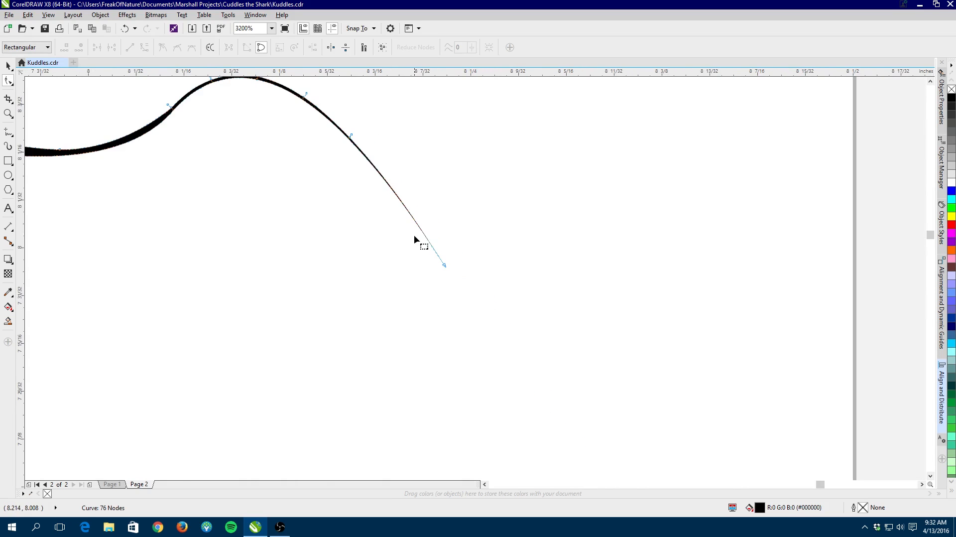
pyautogui.moveTo(324, 149); pyautogui.dragTo(374, 265)
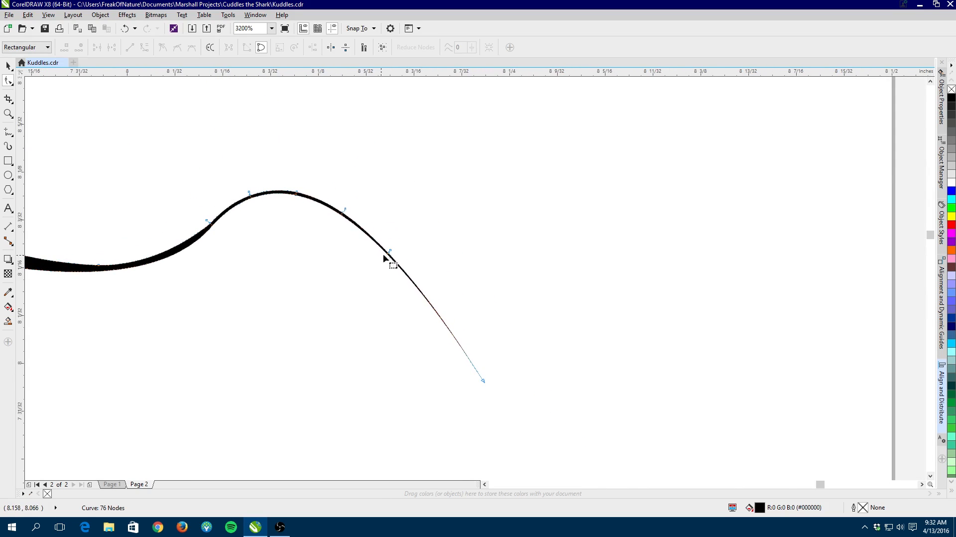
pyautogui.scroll(1, 400, 246)
pyautogui.scroll(1, 399, 248)
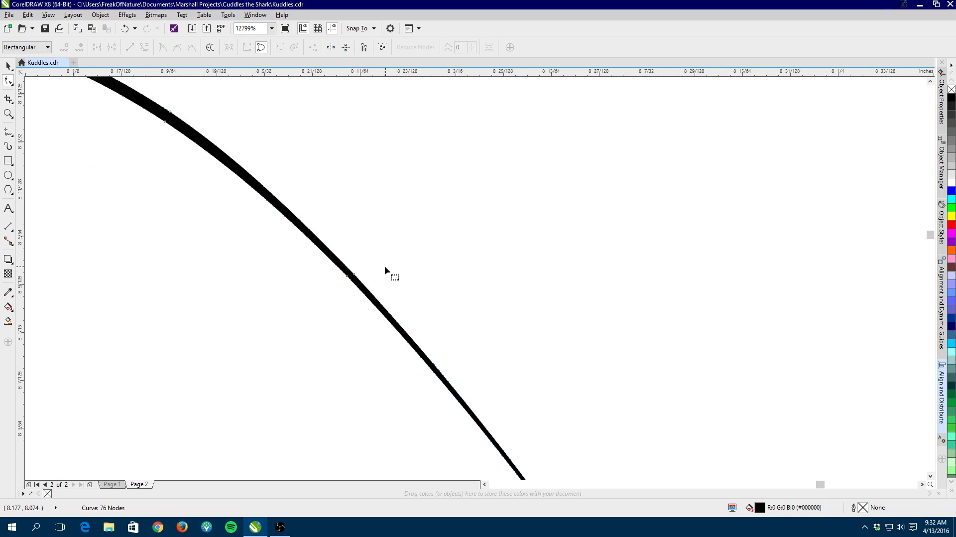
pyautogui.click(354, 275)
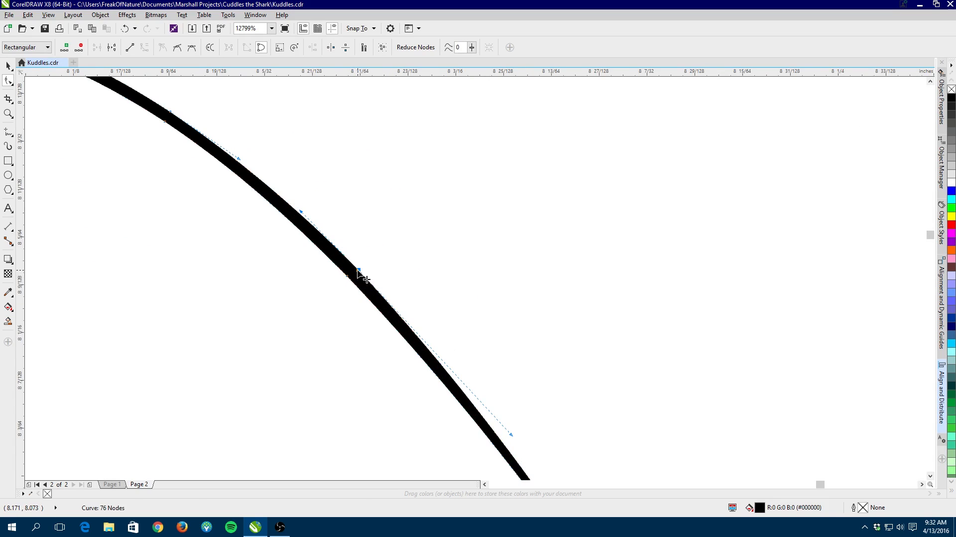
# Examine the adjusted tail line against the whole shark drawing and its reference photo, deselecting the outline
pyautogui.scroll(-1, 455, 282)
pyautogui.scroll(-2, 465, 291)
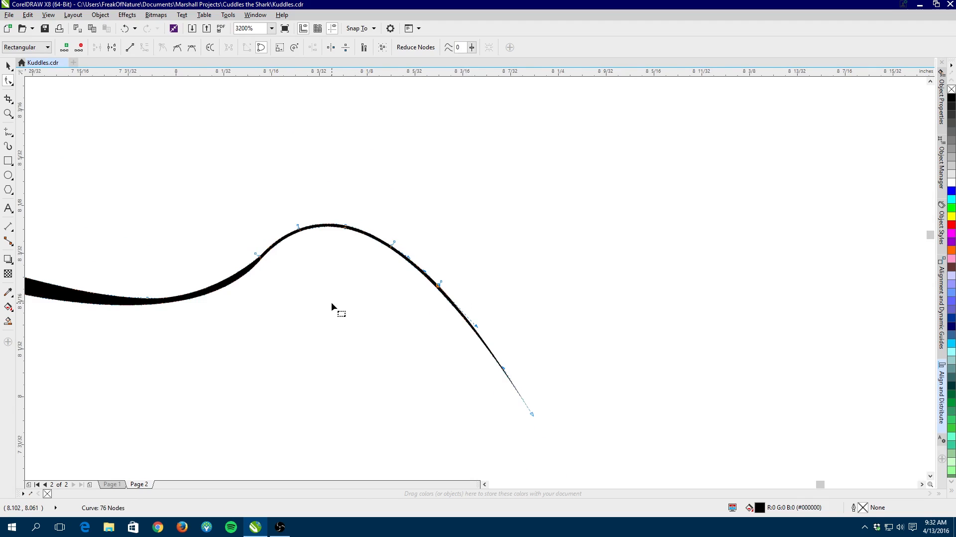
pyautogui.scroll(-1, 320, 301)
pyautogui.scroll(-1, 293, 303)
pyautogui.scroll(-2, 172, 309)
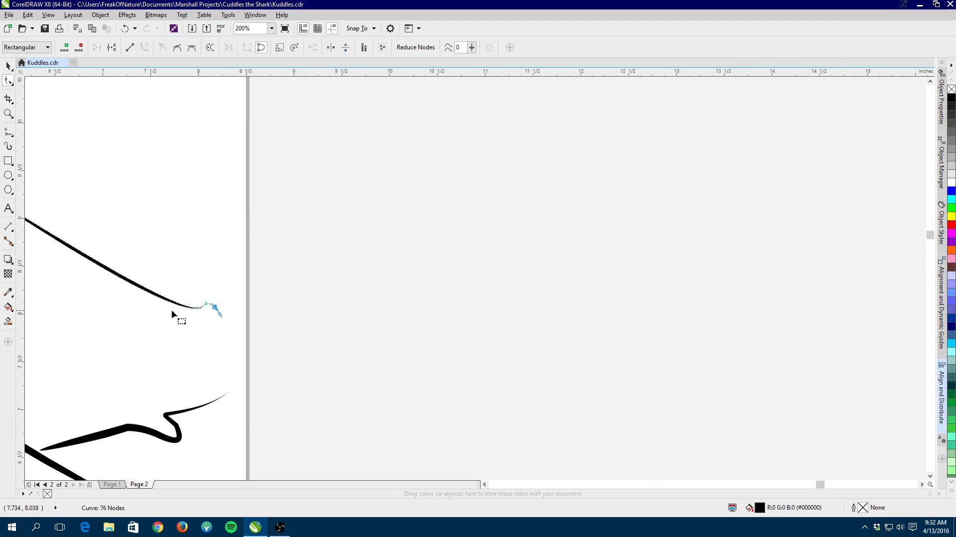
pyautogui.scroll(-1, 172, 309)
pyautogui.moveTo(140, 309); pyautogui.dragTo(498, 278)
pyautogui.moveTo(374, 277); pyautogui.dragTo(434, 247)
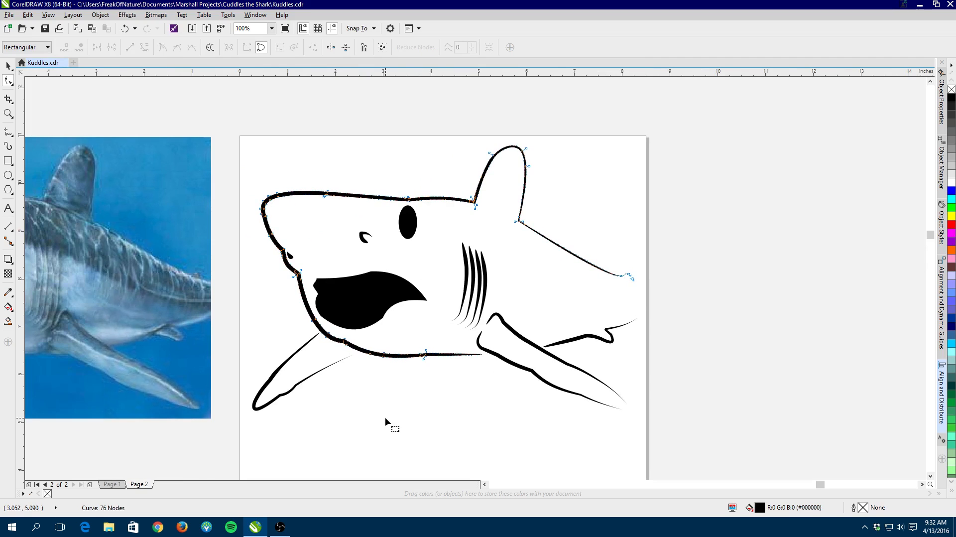
pyautogui.click(8, 66)
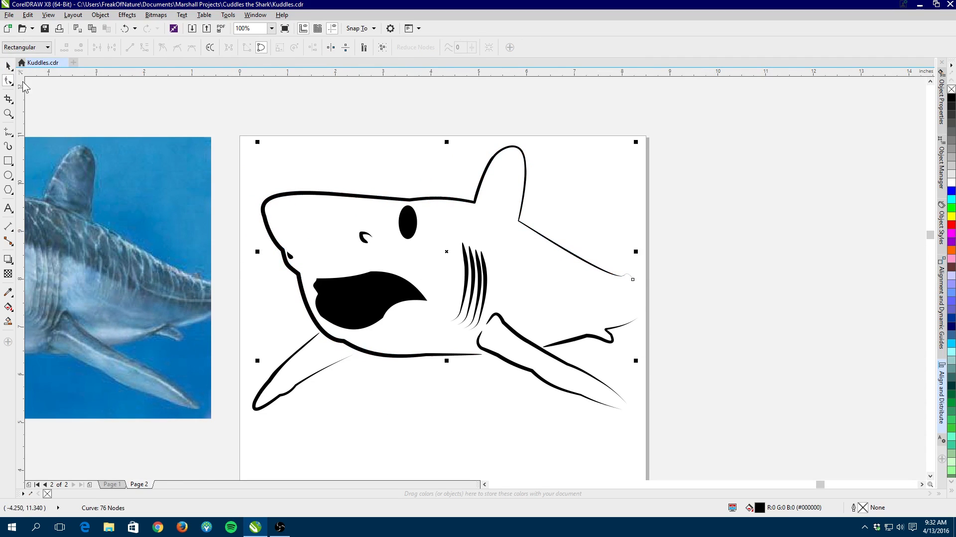
pyautogui.click(382, 391)
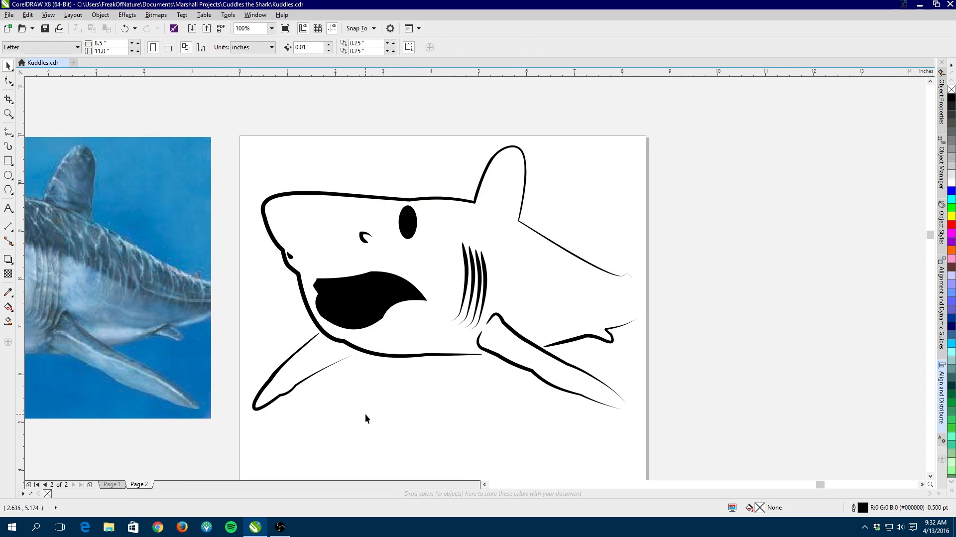
pyautogui.scroll(-1, 133, 293)
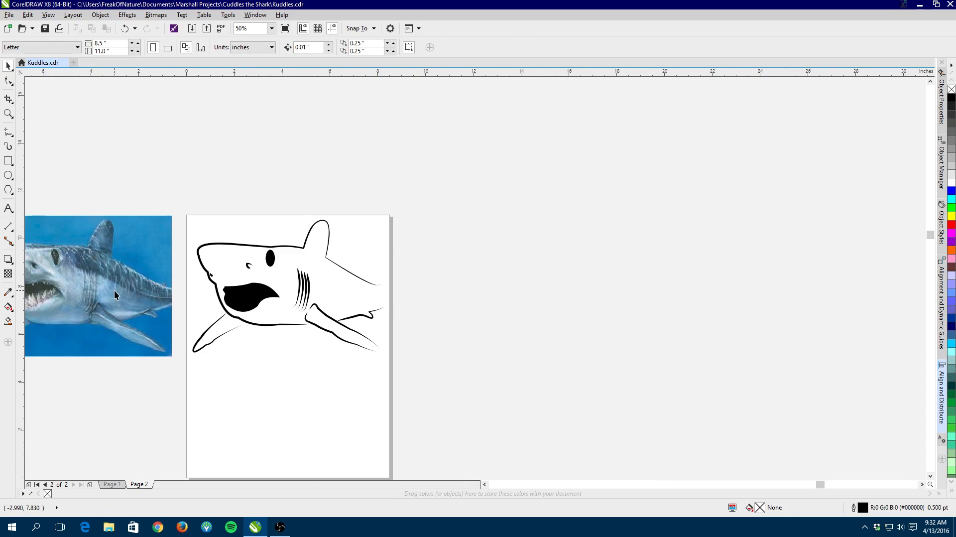
pyautogui.moveTo(115, 289); pyautogui.dragTo(241, 272)
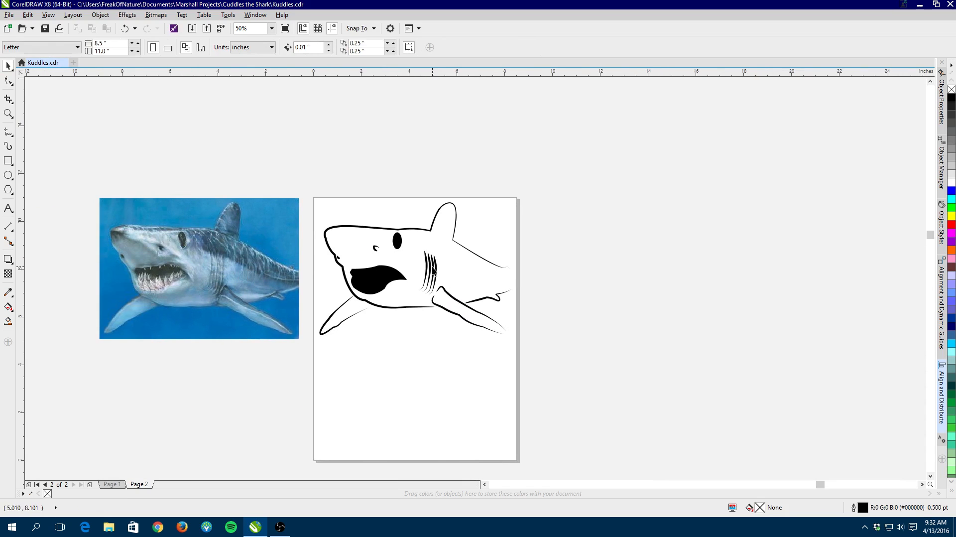
# Push the upper snout-side edge of the shark's eye inward toward its centre with the Smear tool
pyautogui.scroll(2, 431, 269)
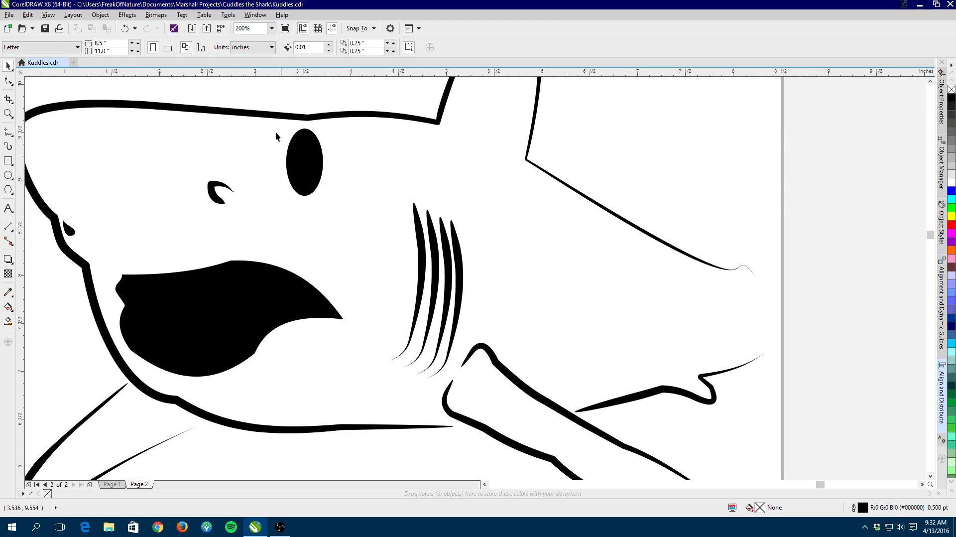
pyautogui.click(305, 180)
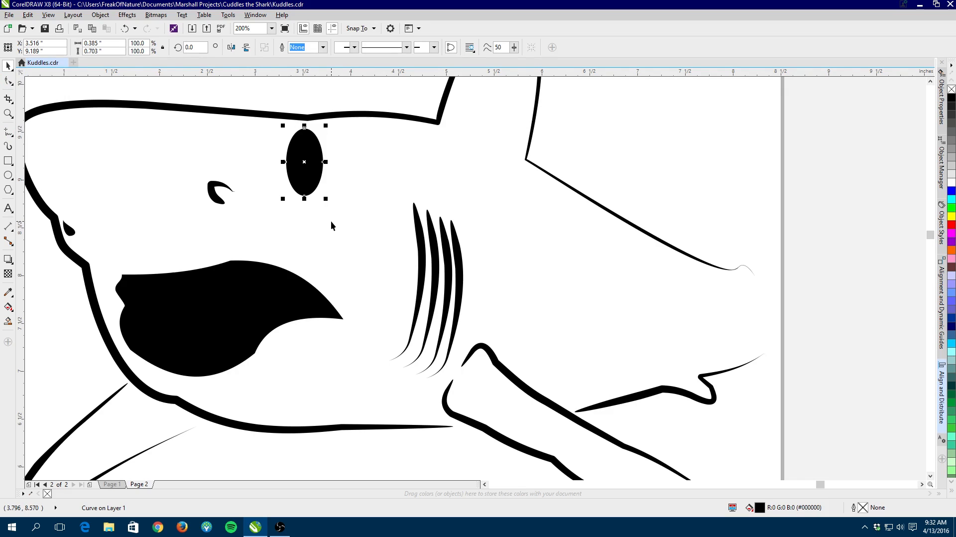
pyautogui.click(12, 87)
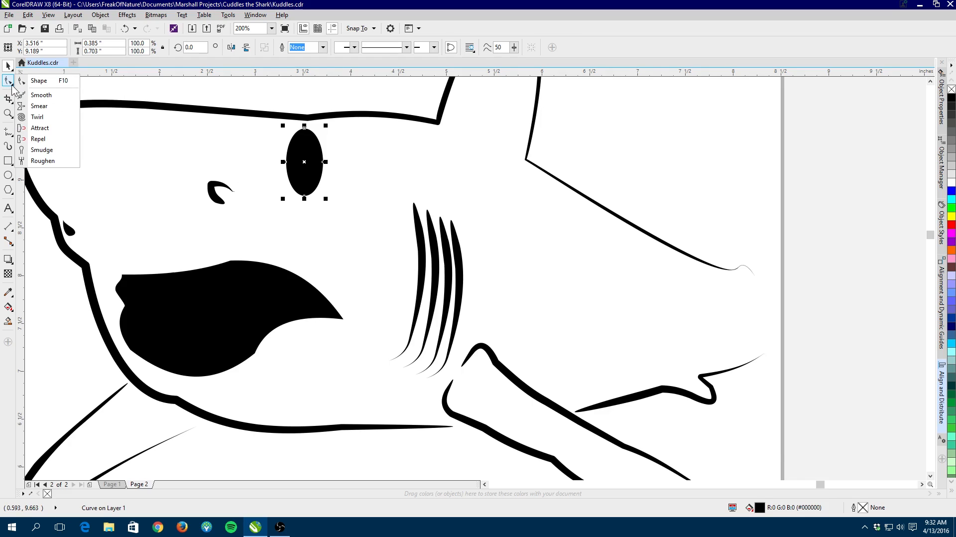
pyautogui.click(47, 107)
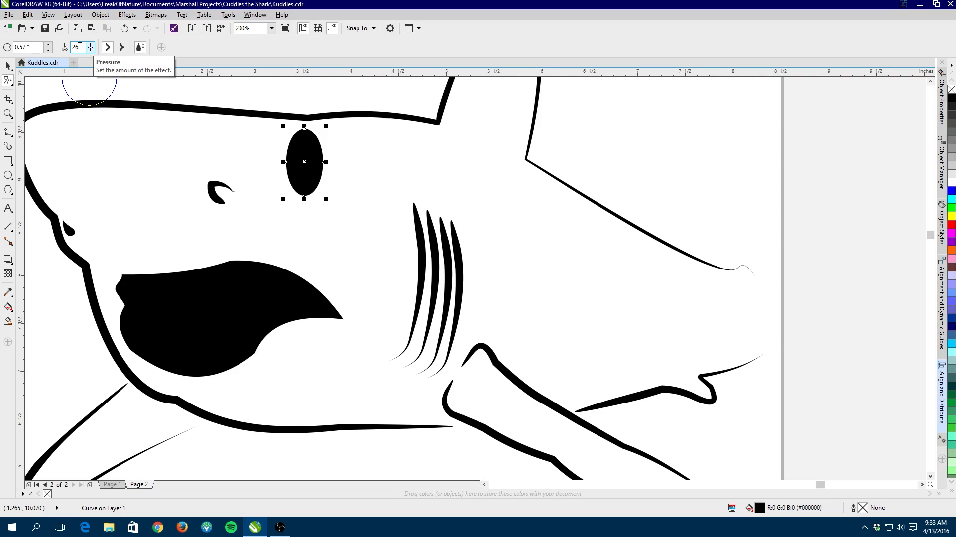
pyautogui.click(140, 47)
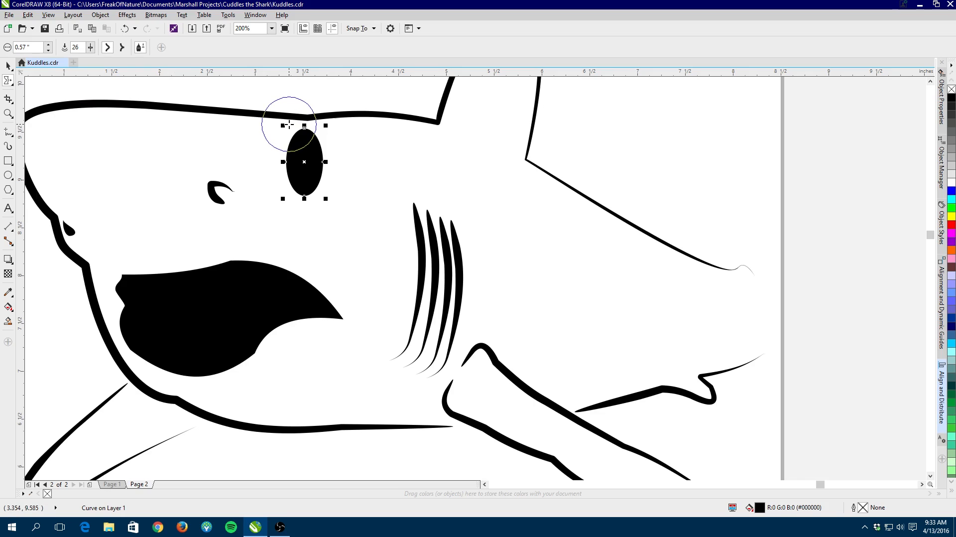
pyautogui.moveTo(291, 122)
pyautogui.mouseDown()
pyautogui.moveTo(303, 157)
pyautogui.moveTo(288, 141)
pyautogui.moveTo(299, 154)
pyautogui.moveTo(330, 148)
pyautogui.moveTo(290, 143)
pyautogui.moveTo(387, 157)
pyautogui.moveTo(300, 145)
pyautogui.moveTo(305, 164)
pyautogui.mouseUp()
pyautogui.scroll(-1, 388, 154)
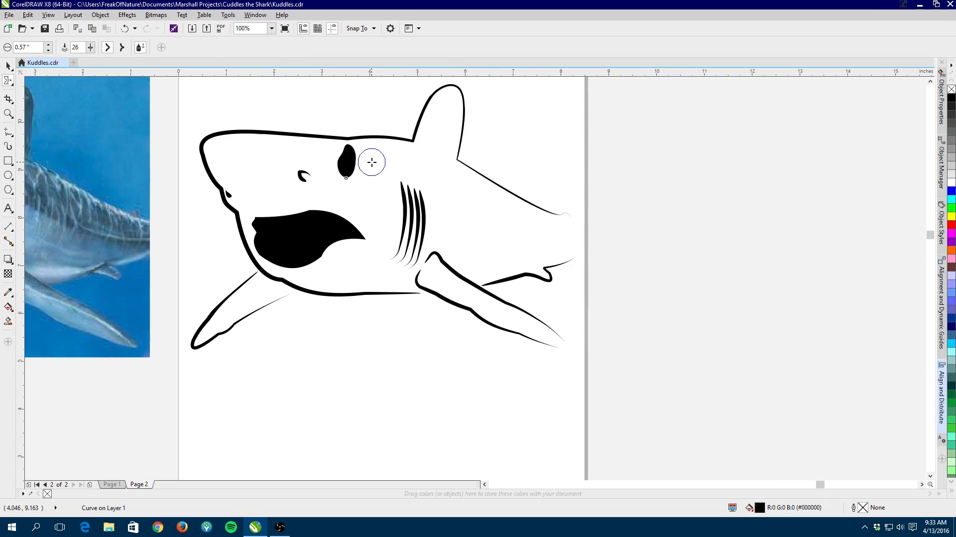
# Deselect the eye and examine its new shape against the whole shark drawing and the reference photo
pyautogui.click(9, 64)
pyautogui.click(383, 119)
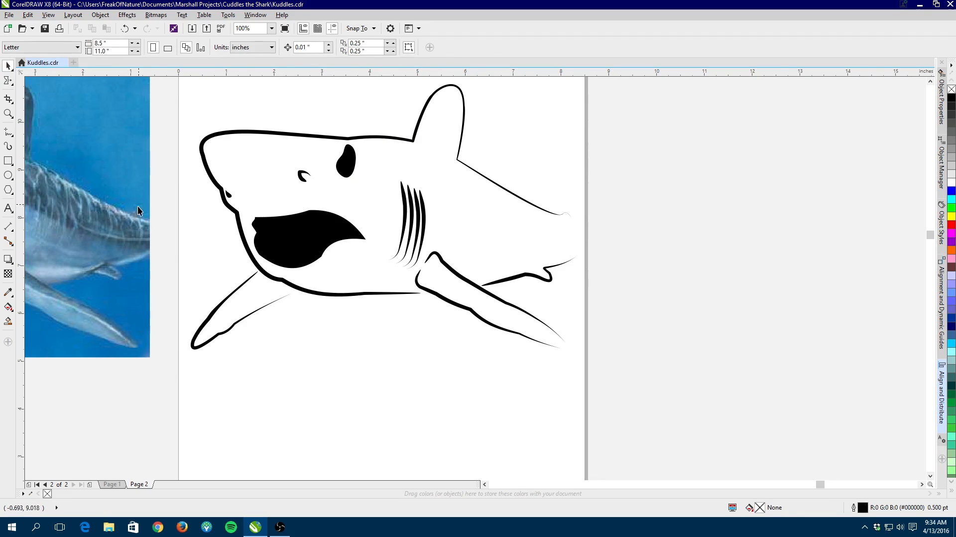
pyautogui.scroll(1, 272, 228)
pyautogui.scroll(-1, 273, 229)
pyautogui.scroll(-1, 273, 229)
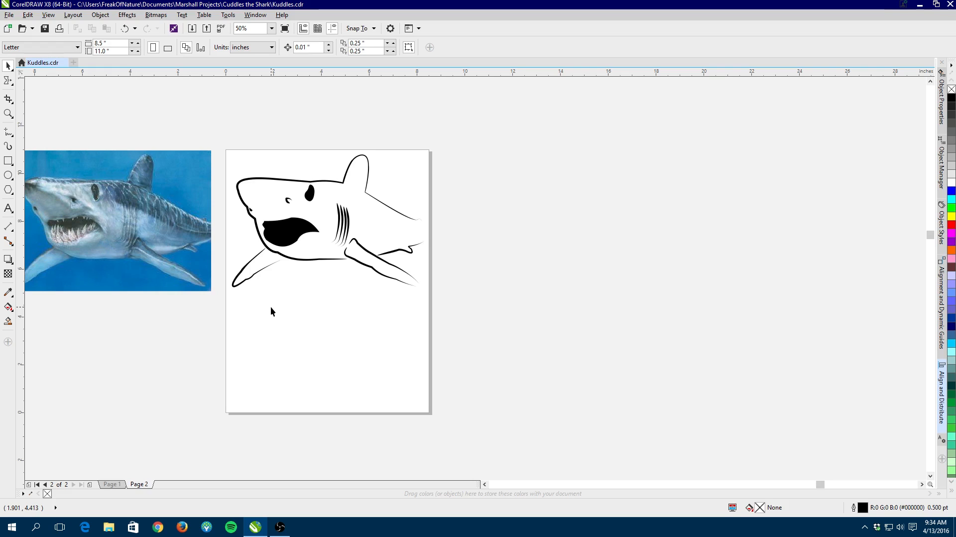
pyautogui.scroll(1, 281, 228)
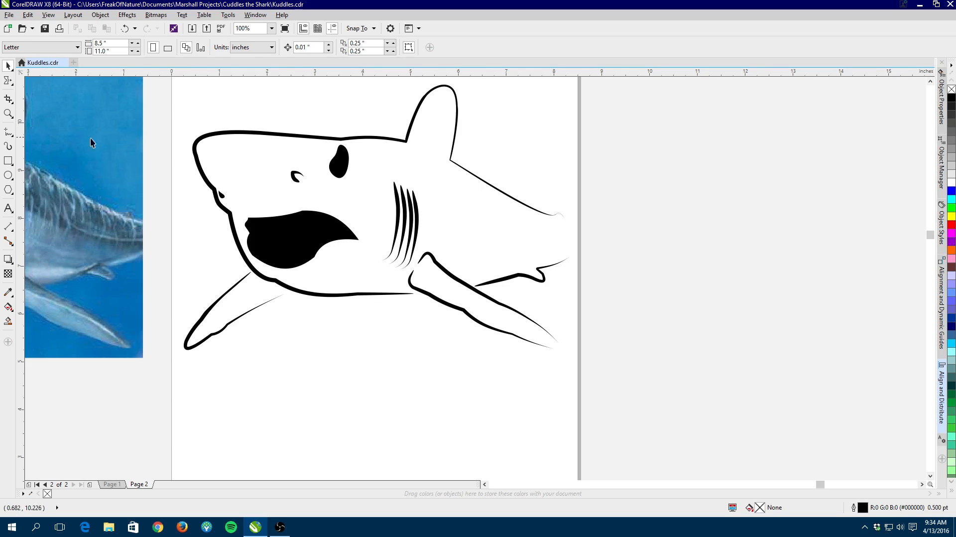
# Draw a three-sided polygon about 0.2 by 0.3 inch, pointing down beside the jaw, with white fill and no outline
pyautogui.click(8, 190)
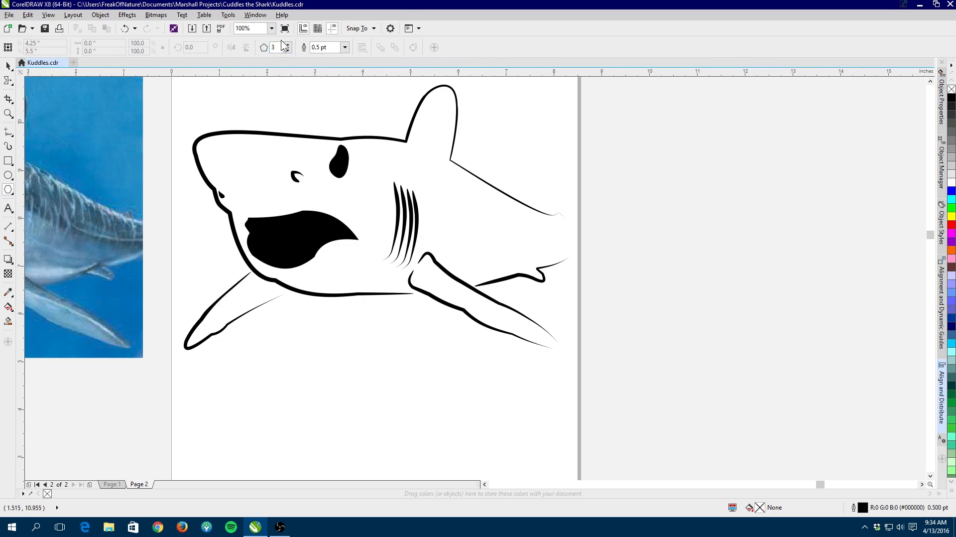
pyautogui.moveTo(203, 230); pyautogui.dragTo(213, 214)
pyautogui.click(9, 67)
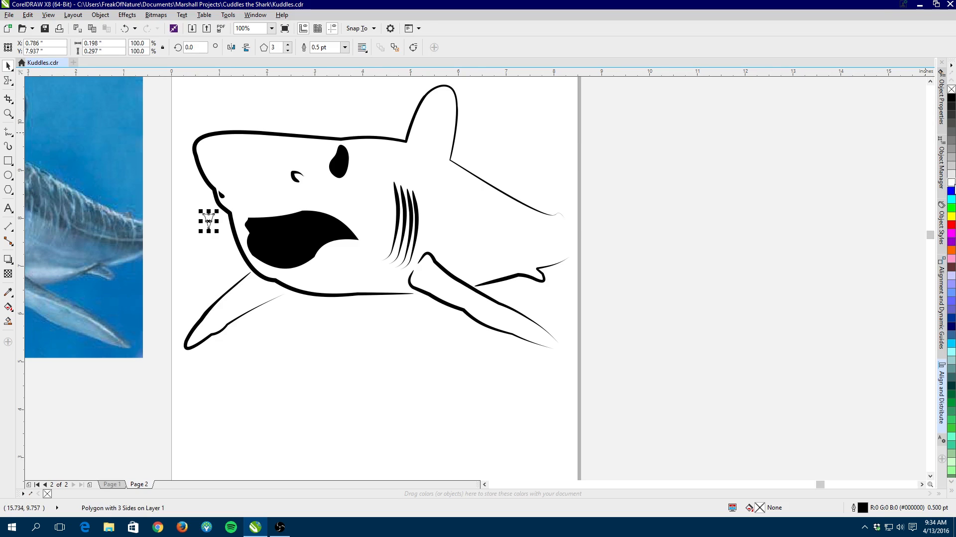
pyautogui.click(951, 182)
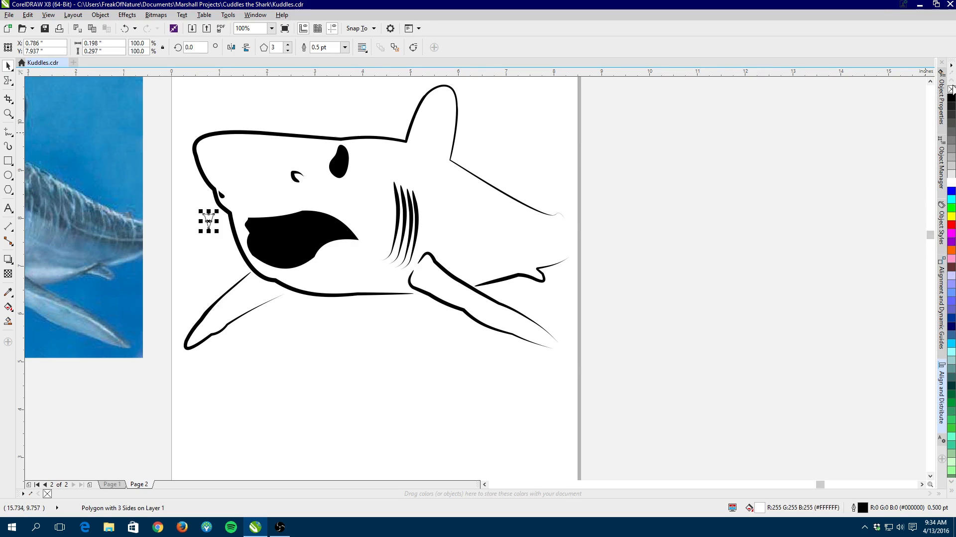
pyautogui.rightClick(951, 89)
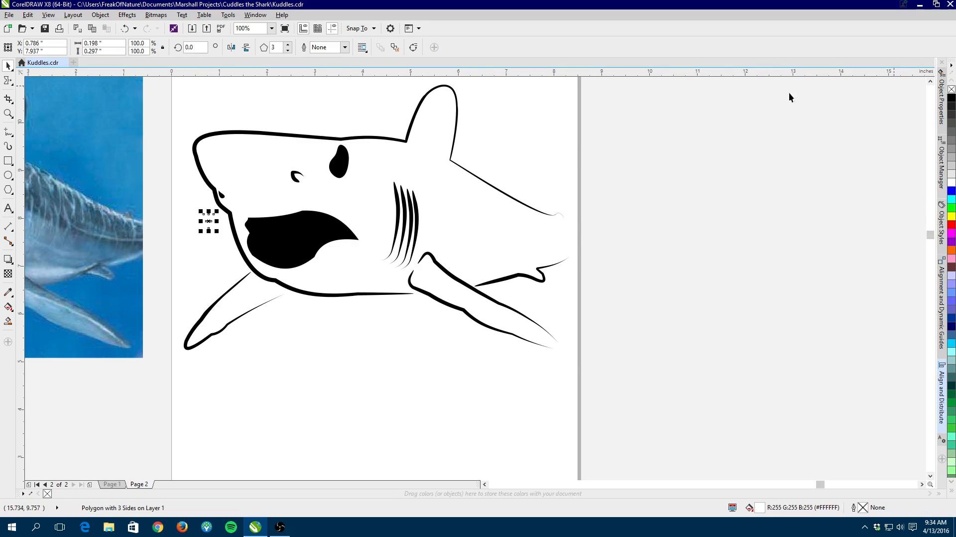
# Move the white triangle into the front of the mouth and scale it down to about 0.12 by 0.18 inch
pyautogui.moveTo(209, 217); pyautogui.dragTo(258, 230)
pyautogui.scroll(1, 284, 227)
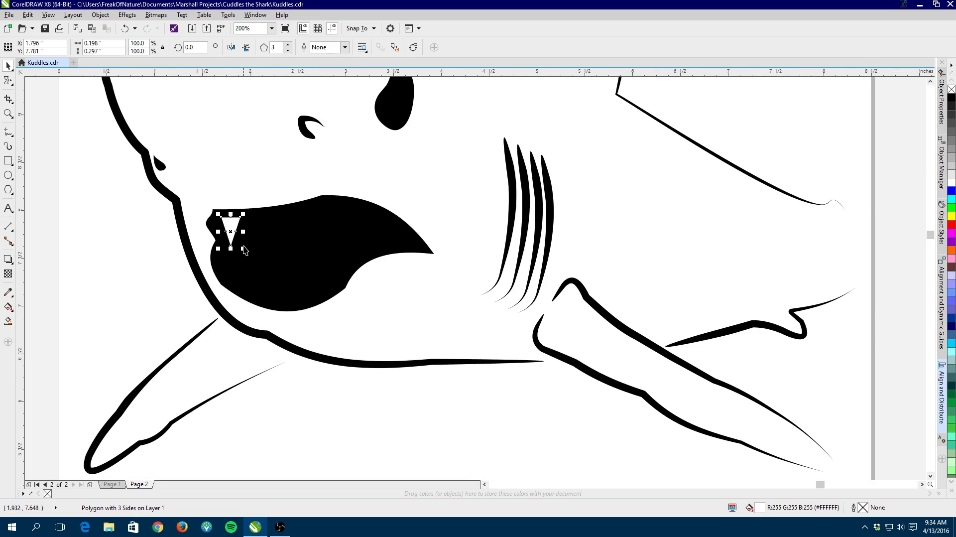
pyautogui.moveTo(243, 248); pyautogui.dragTo(246, 241)
pyautogui.click(260, 236)
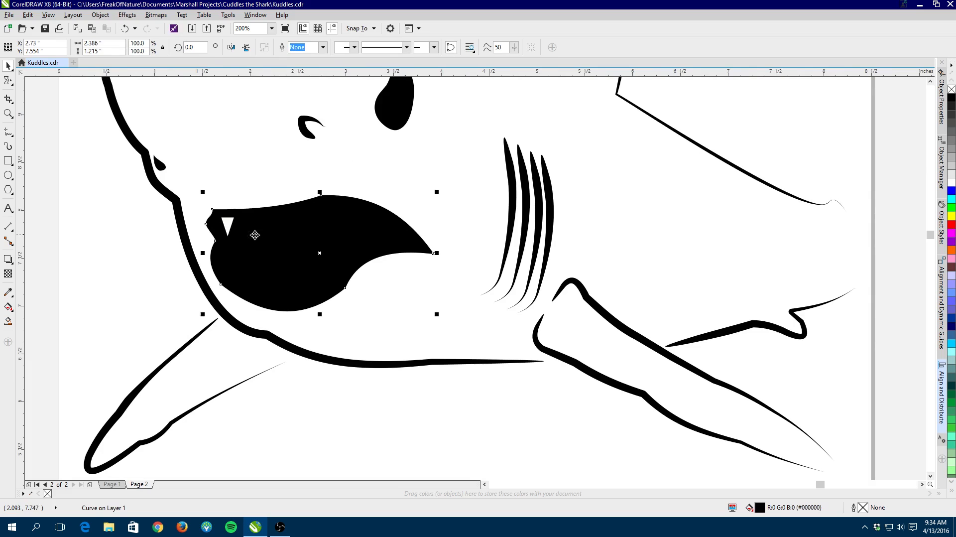
pyautogui.click(228, 228)
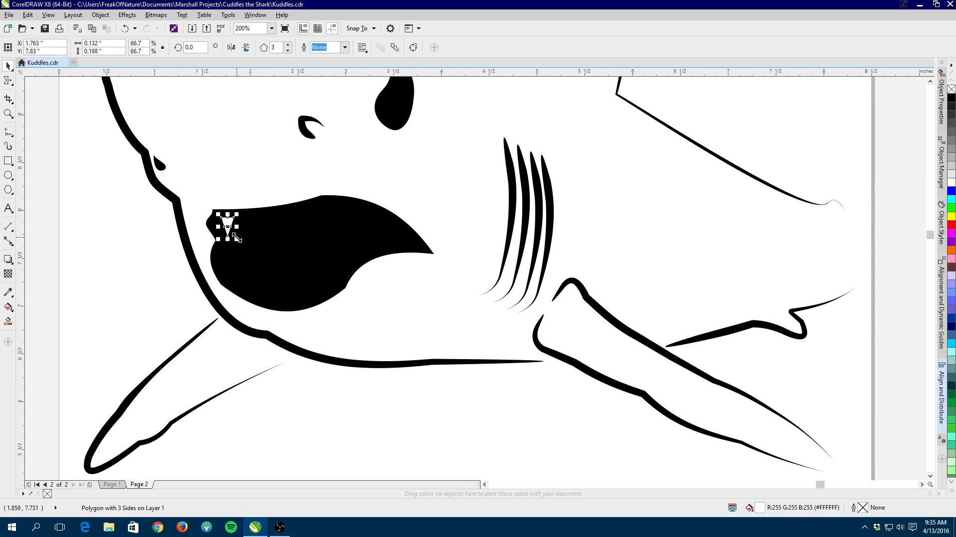
pyautogui.moveTo(236, 239); pyautogui.dragTo(235, 238)
pyautogui.click(262, 229)
pyautogui.click(171, 258)
# Nudge the single white tooth slightly up and toward the snout, closer to the front corner of the upper lip
pyautogui.scroll(-2, 171, 257)
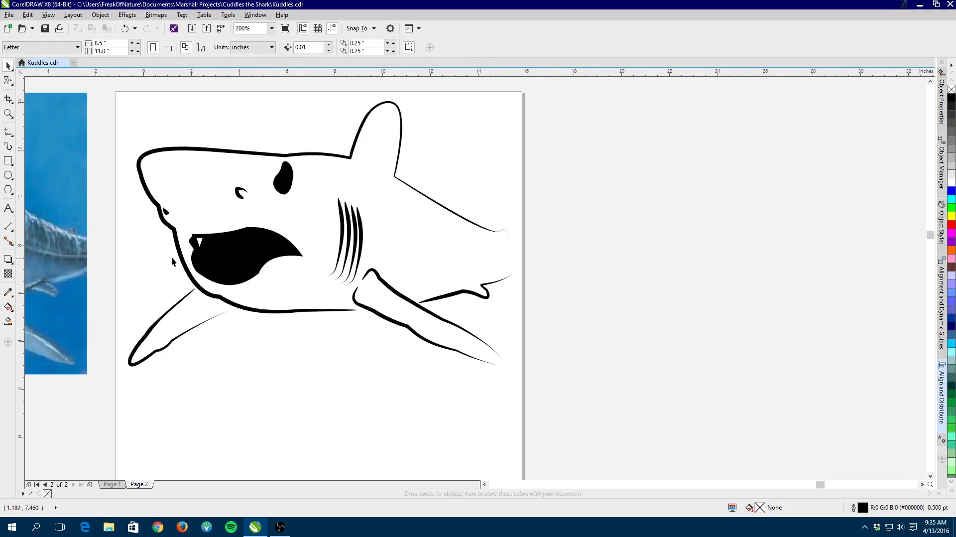
pyautogui.scroll(2, 210, 263)
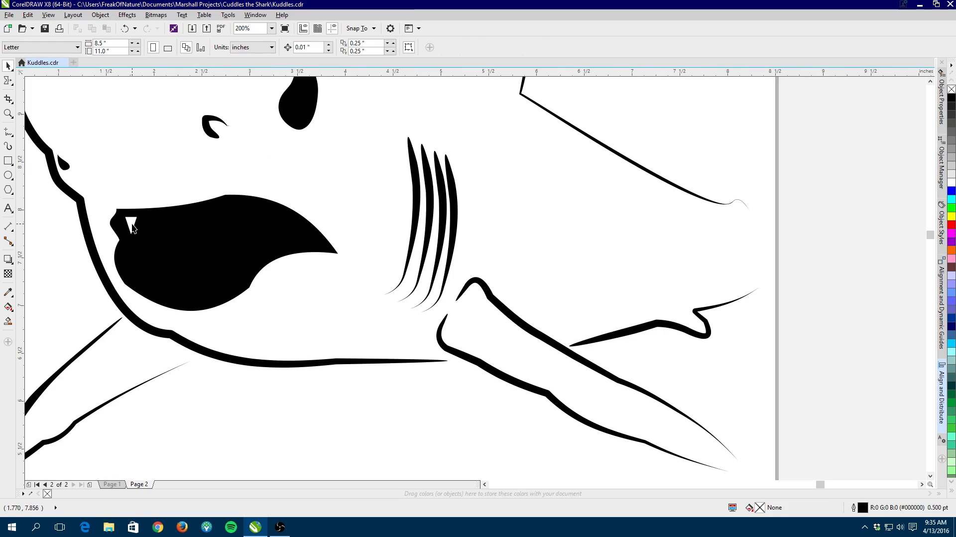
pyautogui.click(131, 224)
pyautogui.moveTo(131, 223); pyautogui.dragTo(129, 222)
pyautogui.click(76, 246)
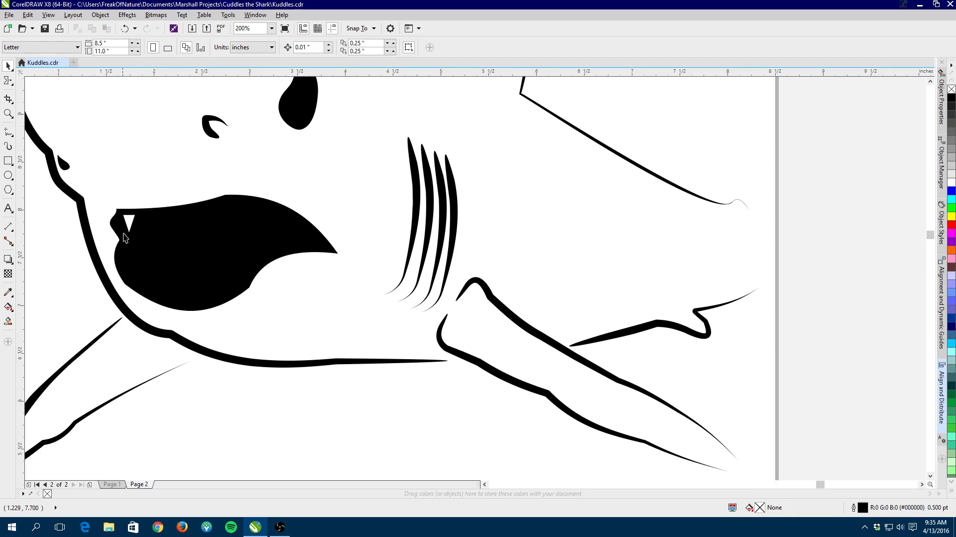
# Duplicate the tooth along the upper jaw, following the lip's curve, until the row has ten teeth
pyautogui.moveTo(129, 223); pyautogui.dragTo(197, 216)
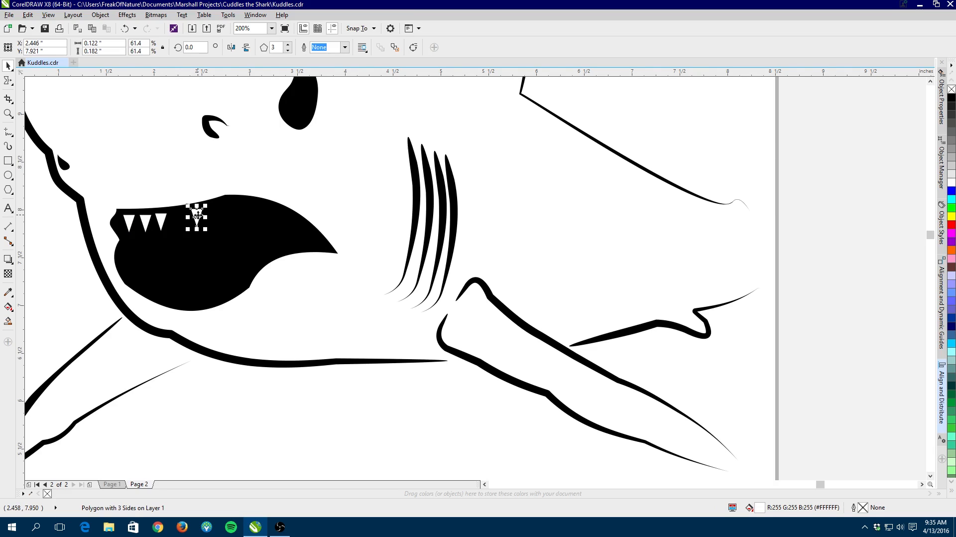
pyautogui.hotkey('ctrl', 'z')
pyautogui.moveTo(179, 218); pyautogui.dragTo(259, 213)
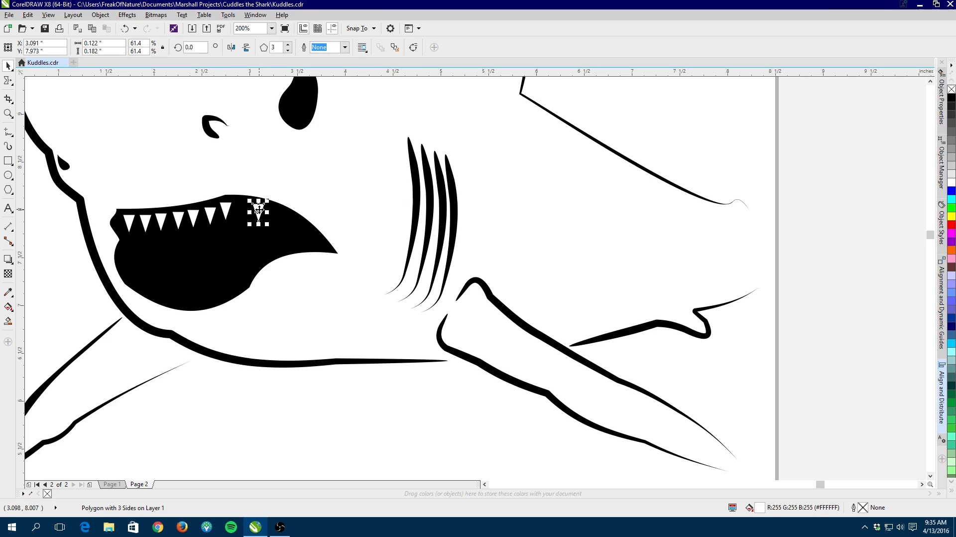
pyautogui.hotkey('ctrl', 'z')
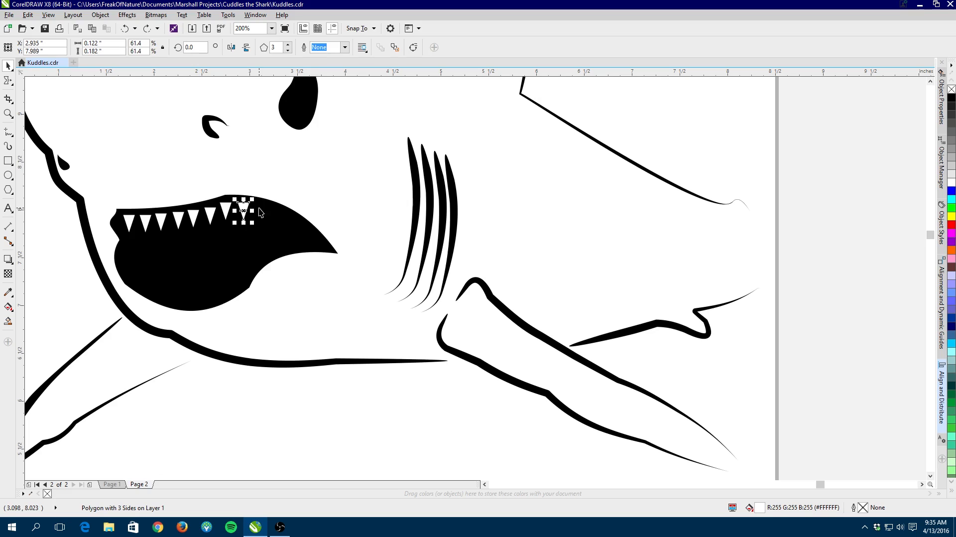
pyautogui.moveTo(245, 205); pyautogui.dragTo(277, 213)
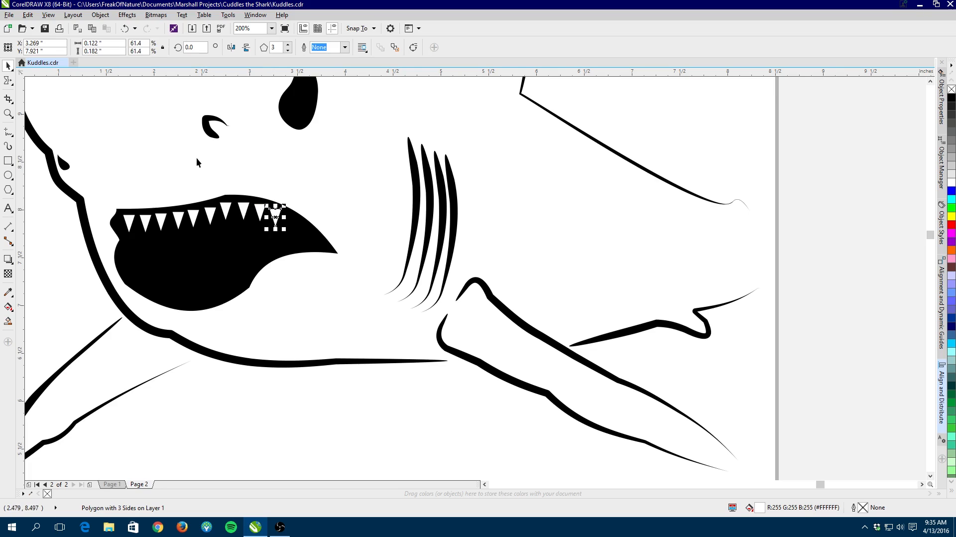
# Select all ten upper teeth and place a copy of the row in the lower part of the mouth
pyautogui.keyDown('shift'); pyautogui.click(261, 211); pyautogui.keyUp('shift')
pyautogui.keyDown('shift'); pyautogui.click(244, 209); pyautogui.keyUp('shift')
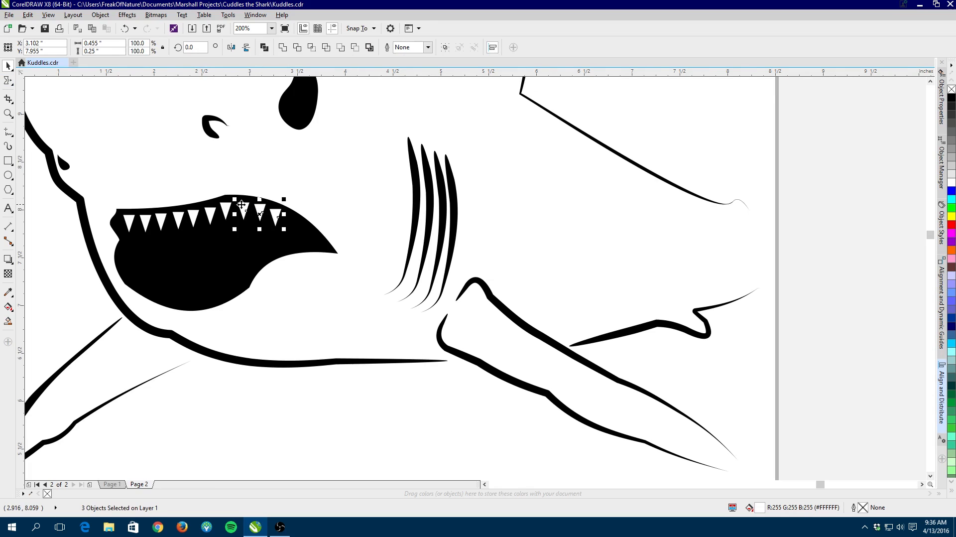
pyautogui.keyDown('shift'); pyautogui.click(226, 209); pyautogui.keyUp('shift')
pyautogui.keyDown('shift'); pyautogui.click(210, 215); pyautogui.keyUp('shift')
pyautogui.keyDown('shift'); pyautogui.click(195, 219); pyautogui.keyUp('shift')
pyautogui.keyDown('shift'); pyautogui.click(178, 220); pyautogui.keyUp('shift')
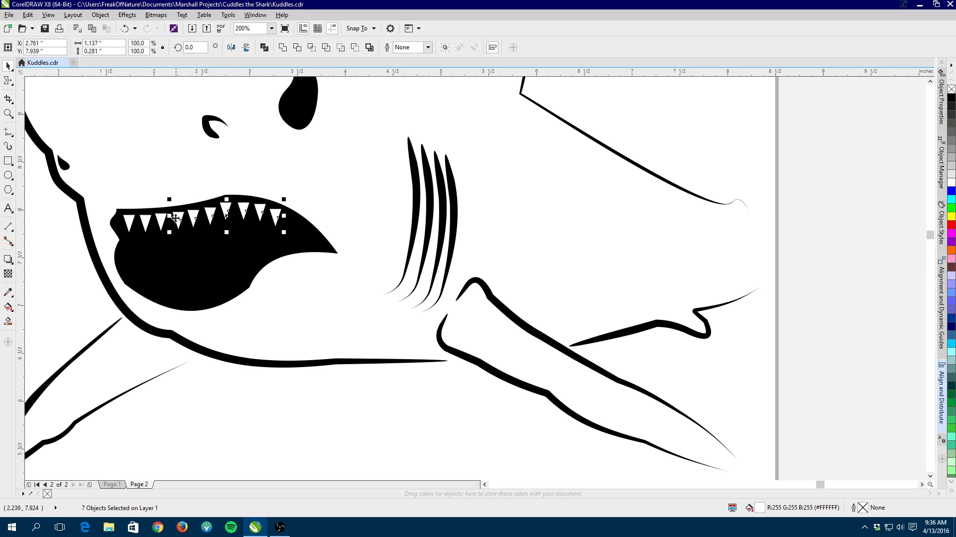
pyautogui.keyDown('shift'); pyautogui.click(162, 221); pyautogui.keyUp('shift')
pyautogui.keyDown('shift'); pyautogui.click(145, 221); pyautogui.keyUp('shift')
pyautogui.keyDown('shift'); pyautogui.click(128, 220); pyautogui.keyUp('shift')
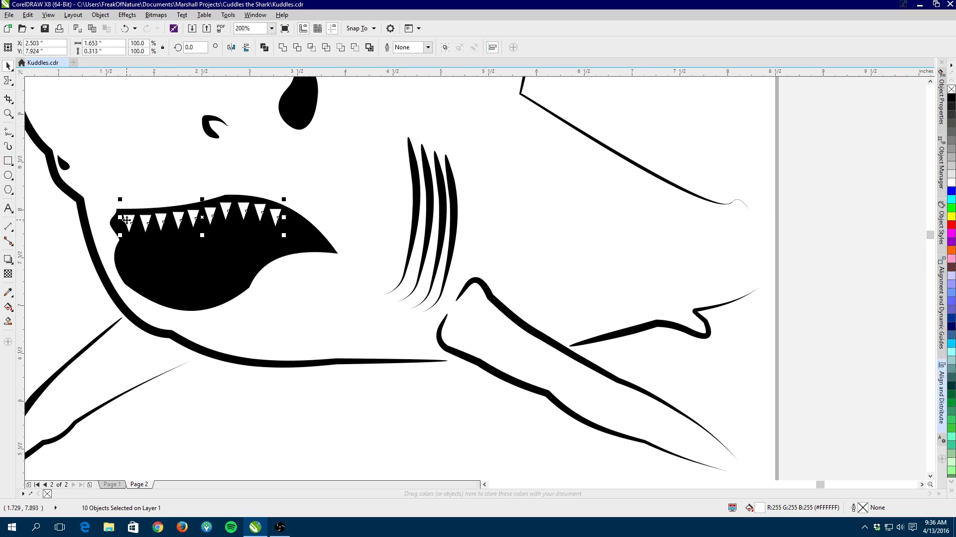
pyautogui.moveTo(129, 221); pyautogui.dragTo(141, 268)
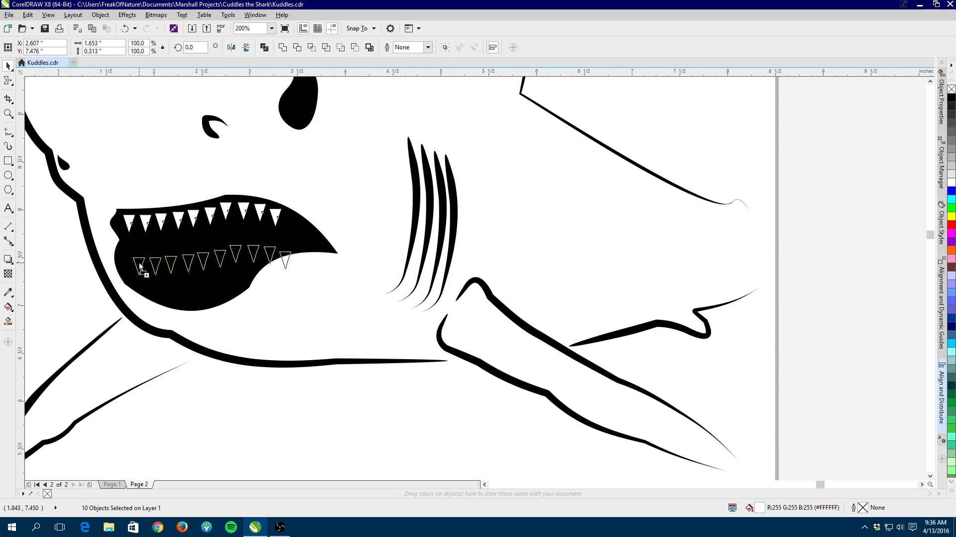
pyautogui.moveTo(140, 265); pyautogui.dragTo(141, 262)
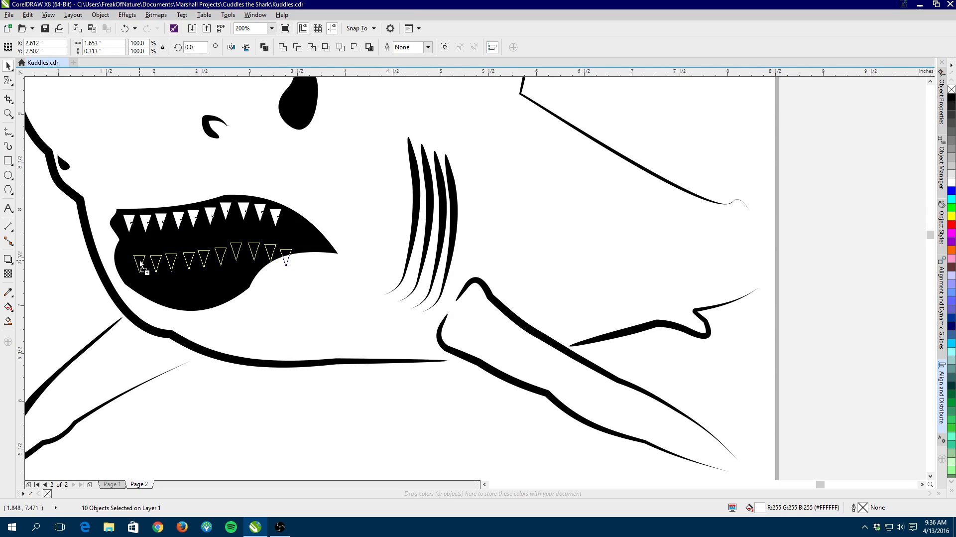
pyautogui.moveTo(141, 264); pyautogui.dragTo(142, 261)
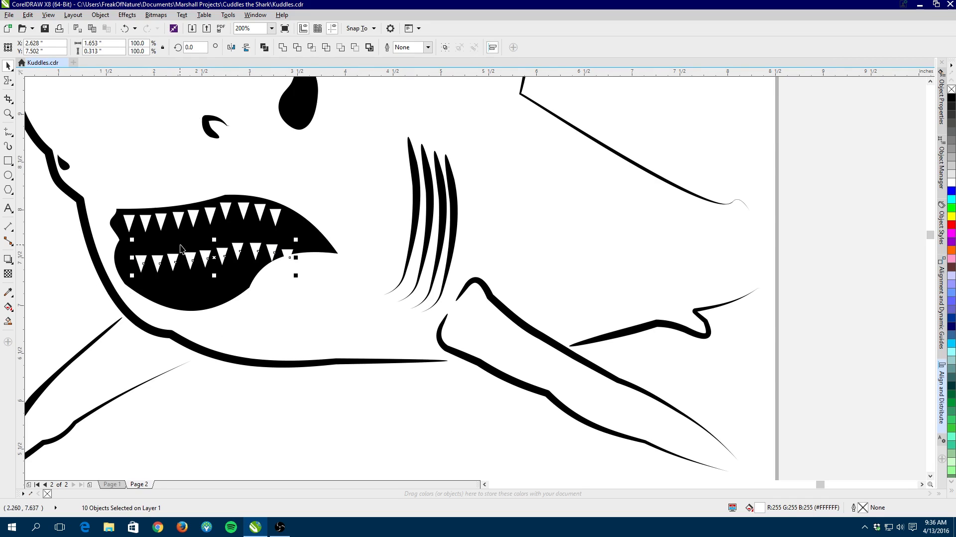
# Rotate the copied row of teeth to about 187.8° so they point up, and shift it along the lower jaw
pyautogui.click(143, 260)
pyautogui.moveTo(128, 238)
pyautogui.mouseDown()
pyautogui.moveTo(178, 319)
pyautogui.moveTo(271, 294)
pyautogui.moveTo(280, 252)
pyautogui.moveTo(282, 264)
pyautogui.mouseUp()
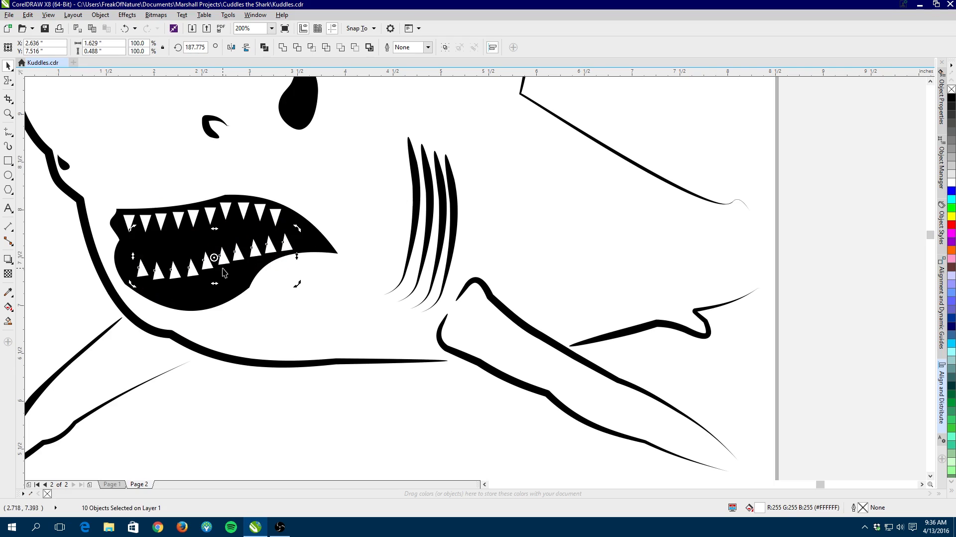
pyautogui.moveTo(211, 263); pyautogui.dragTo(216, 261)
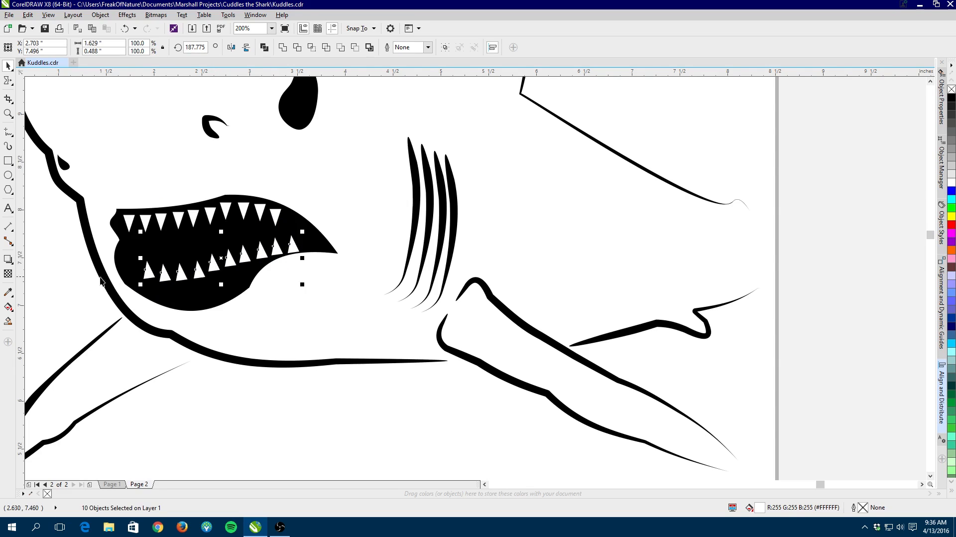
pyautogui.click(74, 274)
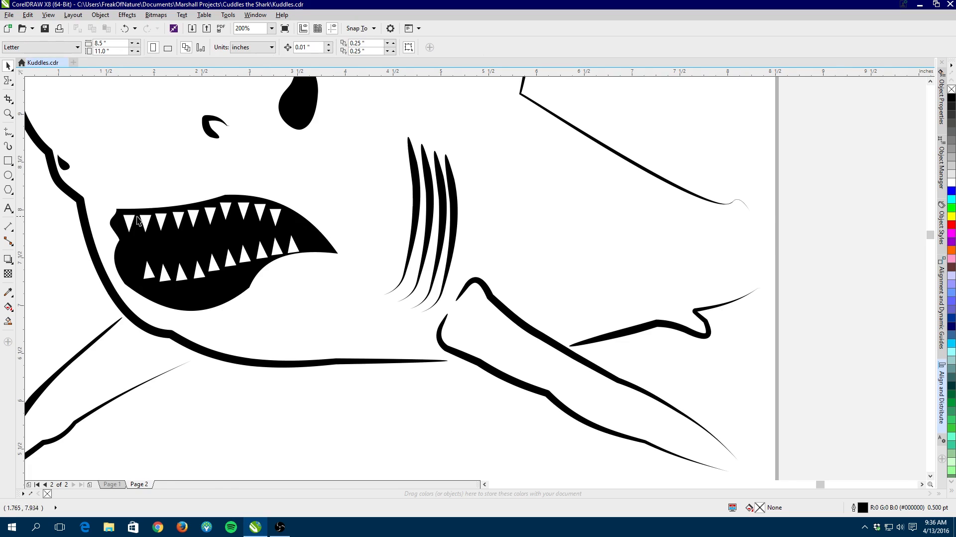
# Shift the first two upper teeth slightly toward the snout to adjust their spacing
pyautogui.scroll(1, 139, 221)
pyautogui.scroll(1, 143, 218)
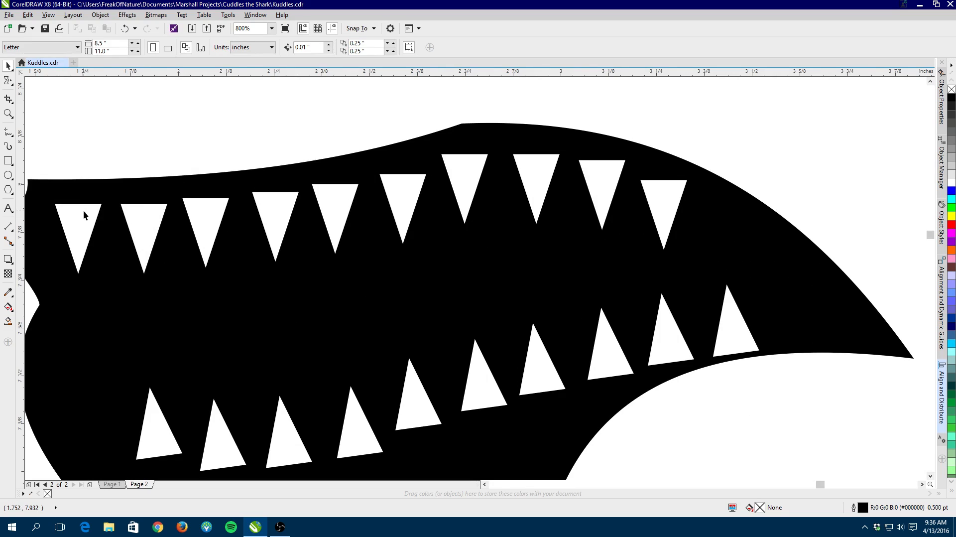
pyautogui.scroll(-1, 103, 299)
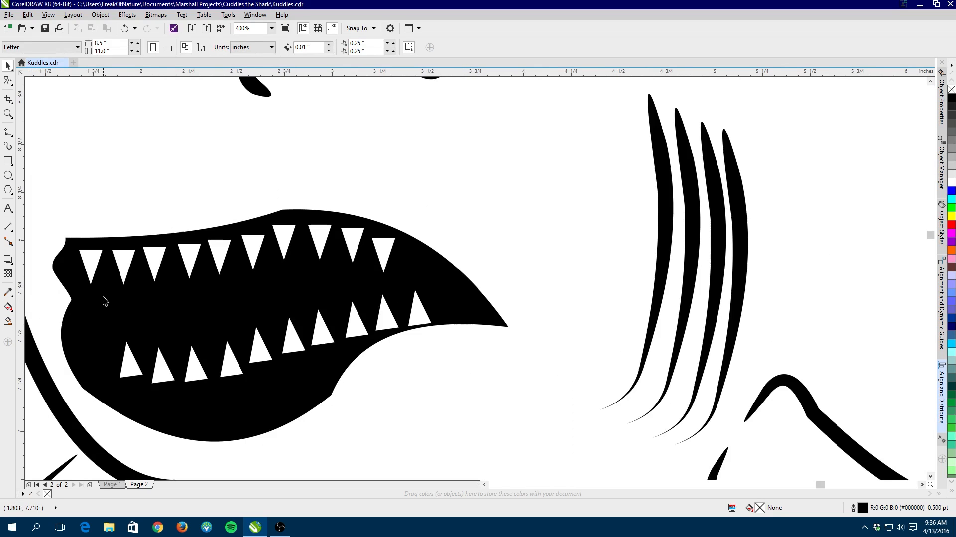
pyautogui.click(88, 258)
pyautogui.moveTo(91, 255); pyautogui.dragTo(87, 255)
pyautogui.click(121, 256)
pyautogui.moveTo(121, 256); pyautogui.dragTo(118, 256)
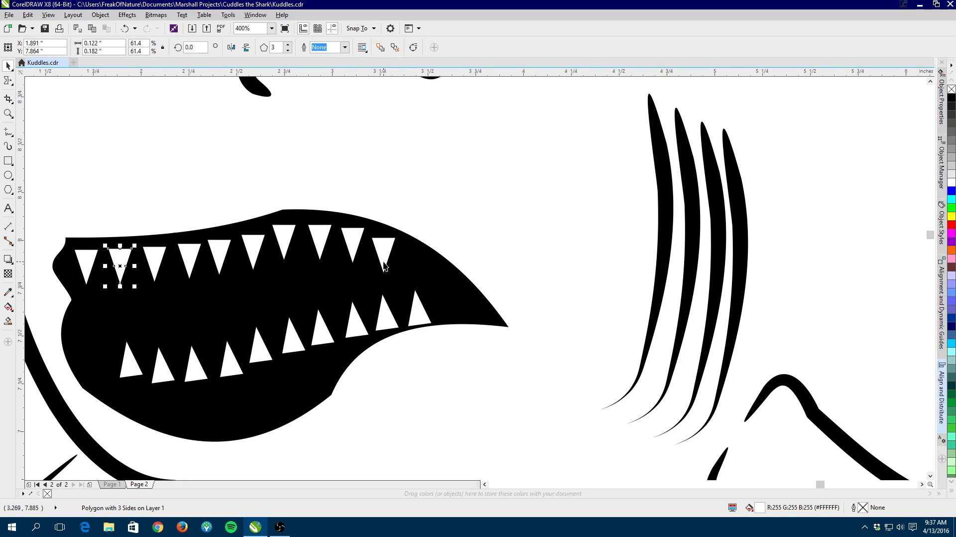
# Distribute all ten upper teeth with equal horizontal spacing between them and deselect the row
pyautogui.click(87, 263)
pyautogui.keyDown('shift'); pyautogui.click(121, 263); pyautogui.keyUp('shift')
pyautogui.keyDown('shift'); pyautogui.click(152, 260); pyautogui.keyUp('shift')
pyautogui.keyDown('shift'); pyautogui.click(193, 257); pyautogui.keyUp('shift')
pyautogui.keyDown('shift'); pyautogui.click(221, 254); pyautogui.keyUp('shift')
pyautogui.keyDown('shift'); pyautogui.click(253, 251); pyautogui.keyUp('shift')
pyautogui.keyDown('shift'); pyautogui.click(285, 243); pyautogui.keyUp('shift')
pyautogui.keyDown('shift'); pyautogui.click(317, 240); pyautogui.keyUp('shift')
pyautogui.keyDown('shift'); pyautogui.click(352, 242); pyautogui.keyUp('shift')
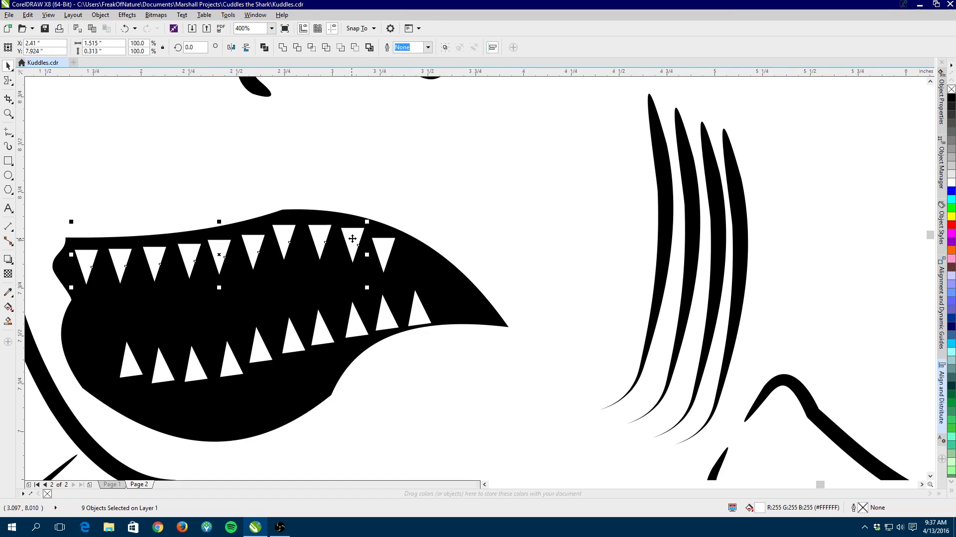
pyautogui.keyDown('shift'); pyautogui.click(385, 247); pyautogui.keyUp('shift')
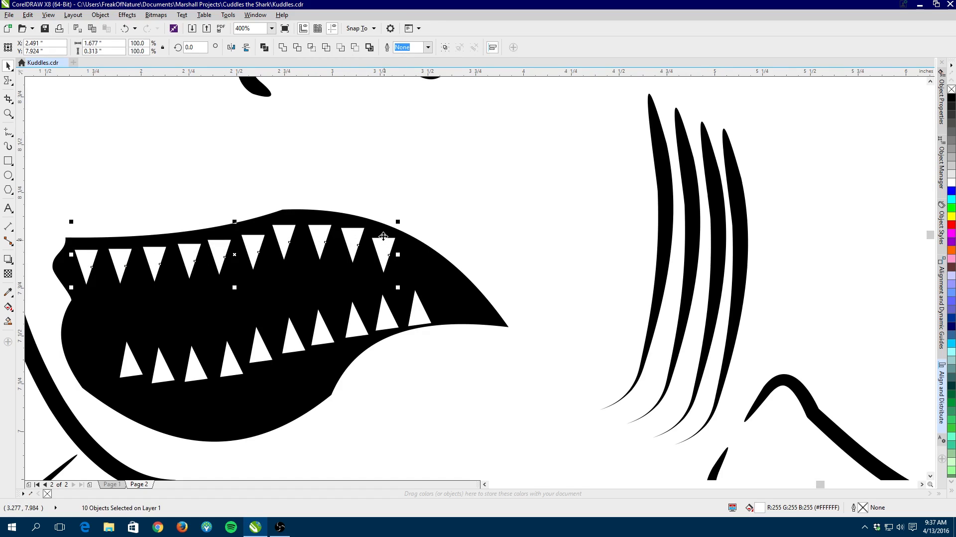
pyautogui.click(941, 384)
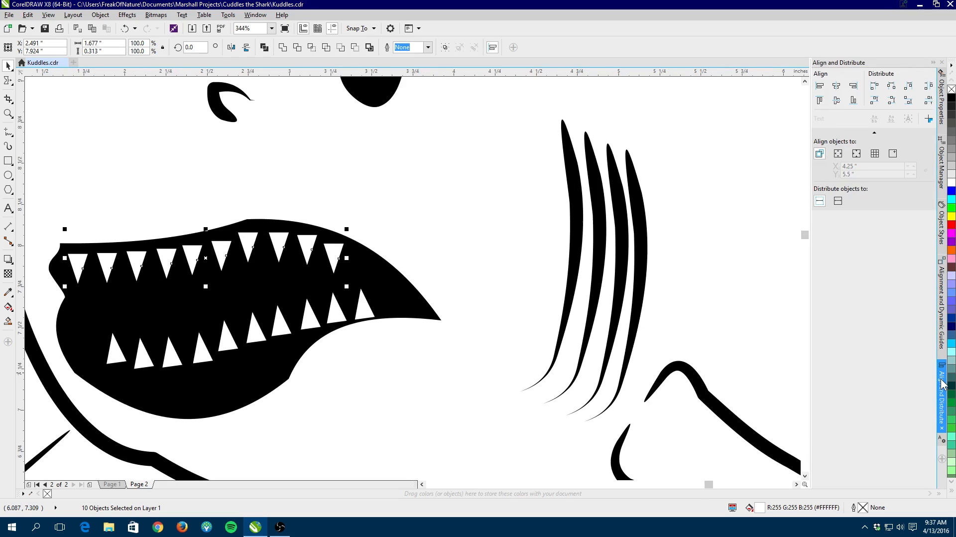
pyautogui.click(928, 87)
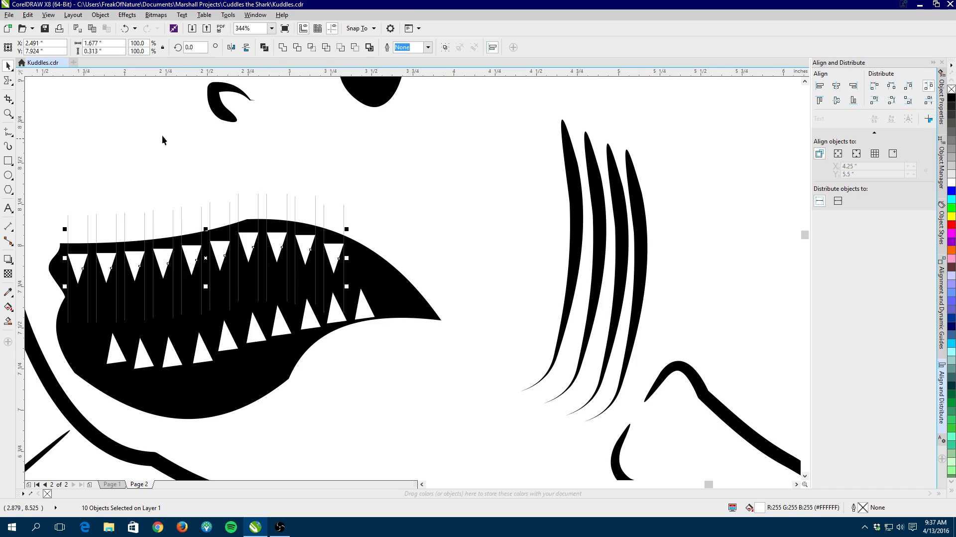
pyautogui.click(71, 143)
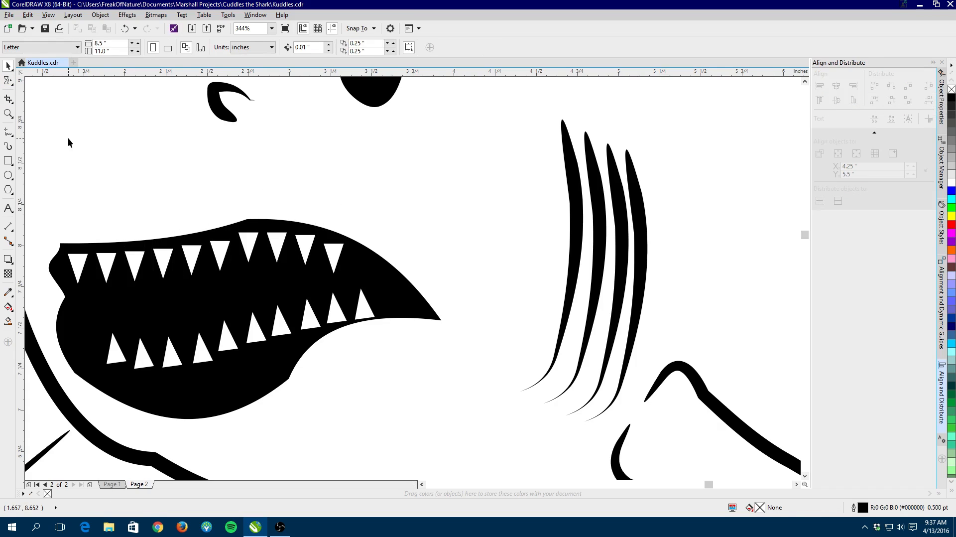
# Rotate the second, third and fourth upper teeth counterclockwise to follow the jaw edge, the second to about 2.6° and the fourth to about 9.3°
pyautogui.click(109, 264)
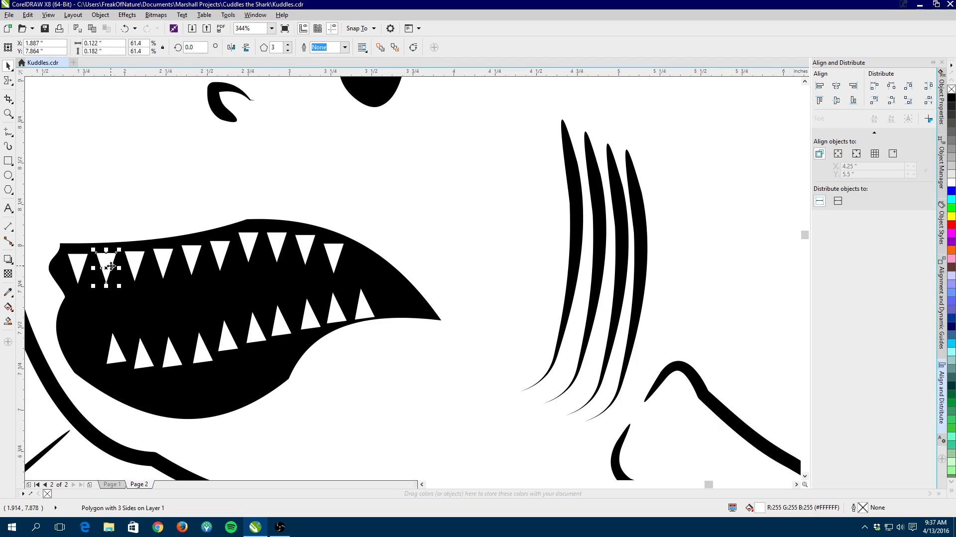
pyautogui.click(109, 261)
pyautogui.moveTo(119, 286); pyautogui.dragTo(122, 287)
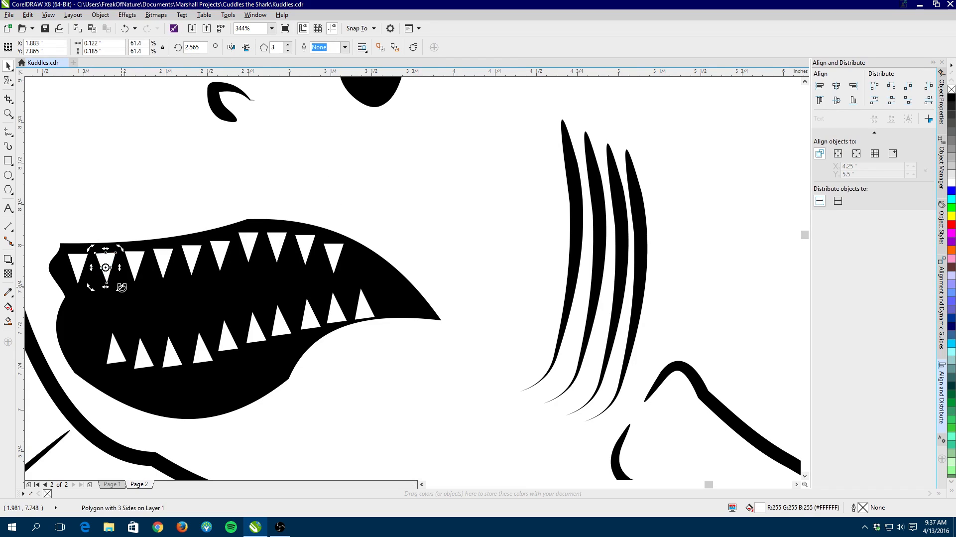
pyautogui.click(138, 262)
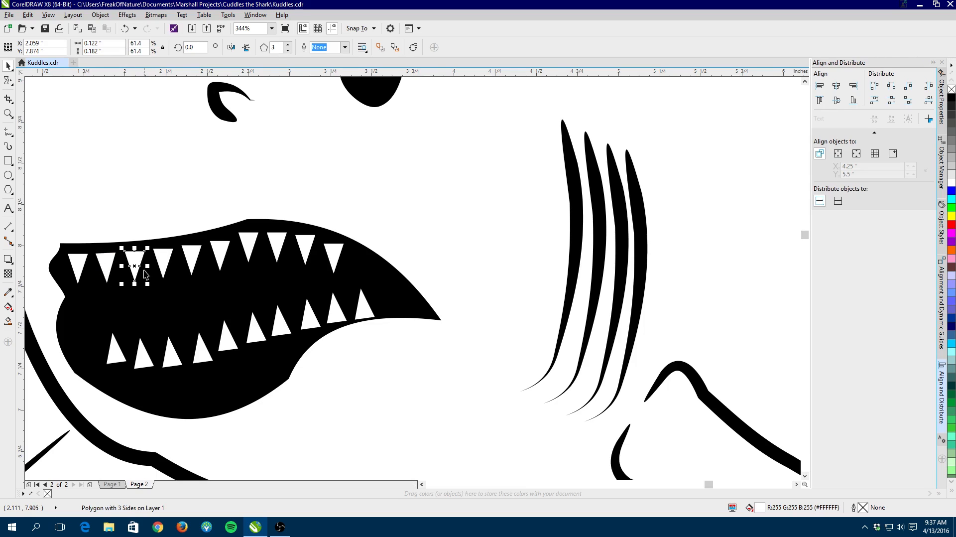
pyautogui.click(135, 258)
pyautogui.moveTo(150, 285); pyautogui.dragTo(151, 286)
pyautogui.click(174, 266)
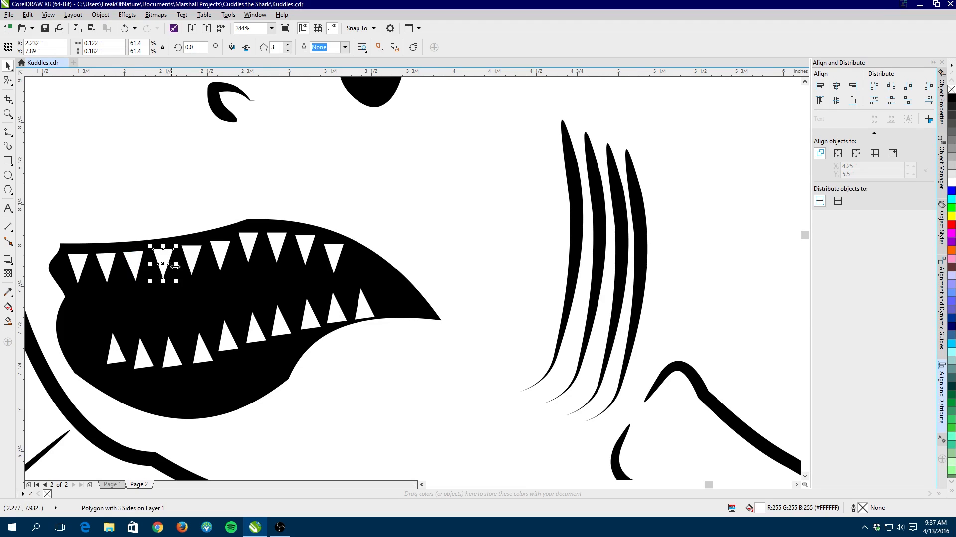
pyautogui.click(165, 255)
pyautogui.moveTo(178, 283); pyautogui.dragTo(180, 283)
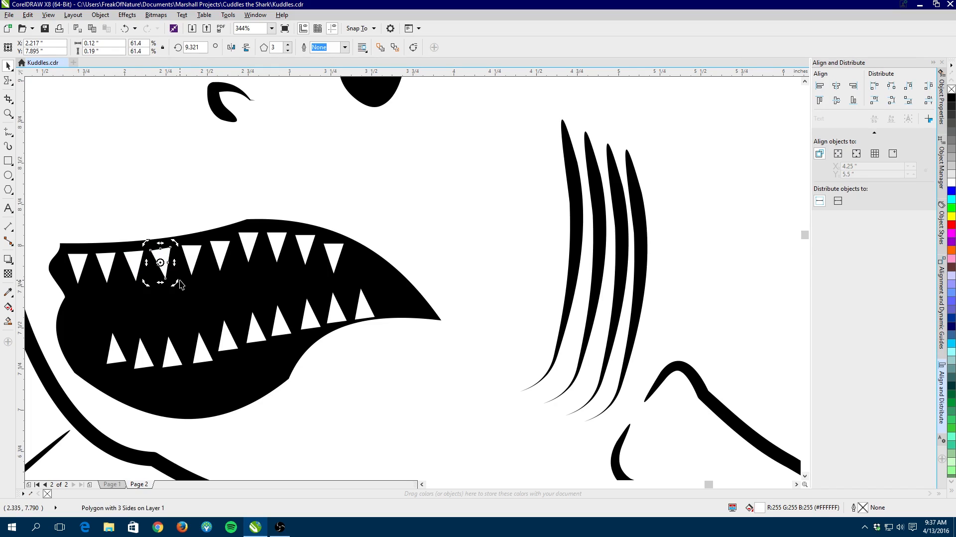
# Rotate the fifth upper tooth to about 10.4° and the sixth to about 8.7°, and shift both up toward the jaw edge
pyautogui.click(190, 253)
pyautogui.click(197, 253)
pyautogui.moveTo(206, 278); pyautogui.dragTo(208, 277)
pyautogui.click(192, 249)
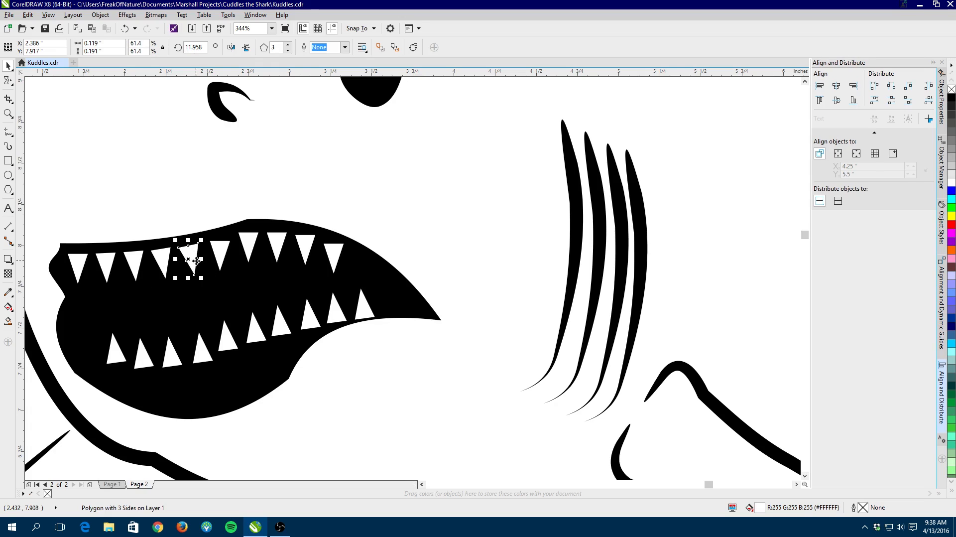
pyautogui.click(195, 252)
pyautogui.moveTo(203, 279); pyautogui.dragTo(202, 279)
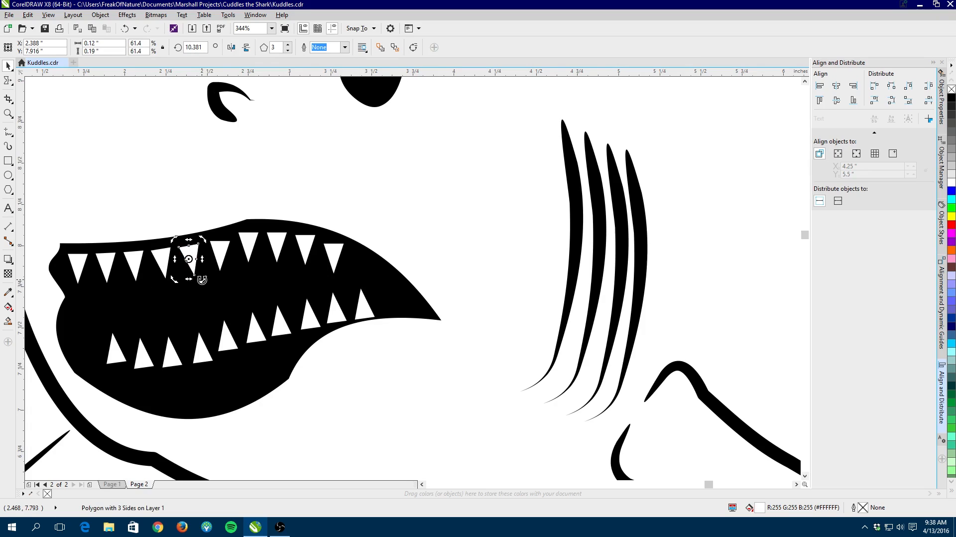
pyautogui.click(224, 251)
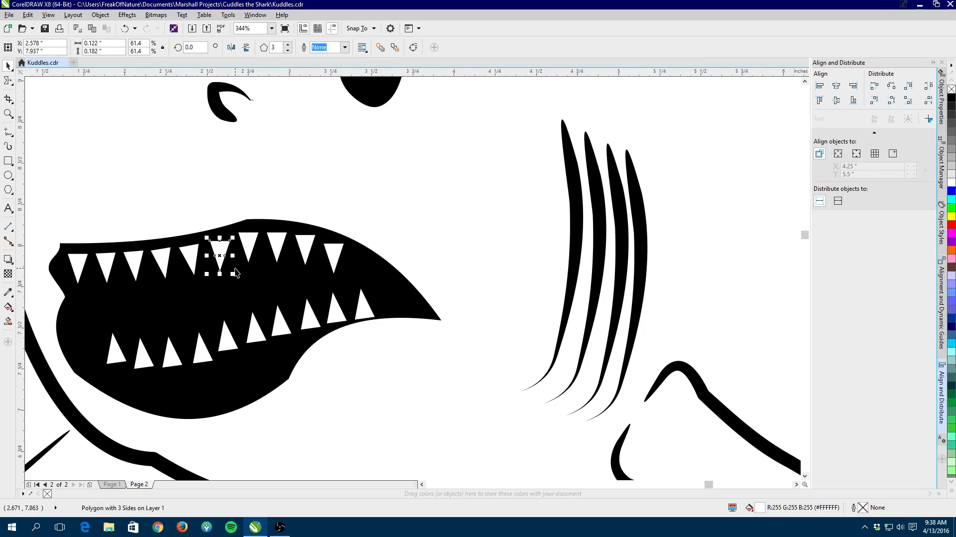
pyautogui.click(226, 247)
pyautogui.moveTo(233, 274); pyautogui.dragTo(221, 243)
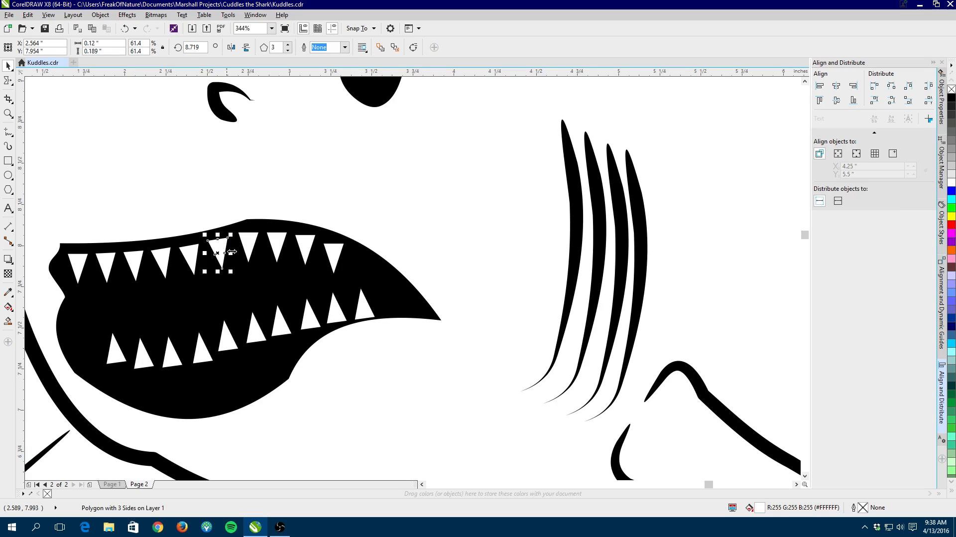
# Rotate the eighth, ninth and tenth upper teeth clockwise to follow the descending jaw edge, the tenth to about 340.4°
pyautogui.click(254, 241)
pyautogui.moveTo(253, 240); pyautogui.dragTo(294, 230)
pyautogui.click(282, 237)
pyautogui.click(307, 240)
pyautogui.click(310, 240)
pyautogui.moveTo(319, 230); pyautogui.dragTo(321, 235)
pyautogui.click(340, 252)
pyautogui.click(341, 246)
pyautogui.moveTo(347, 239); pyautogui.dragTo(348, 240)
pyautogui.moveTo(351, 240); pyautogui.dragTo(352, 242)
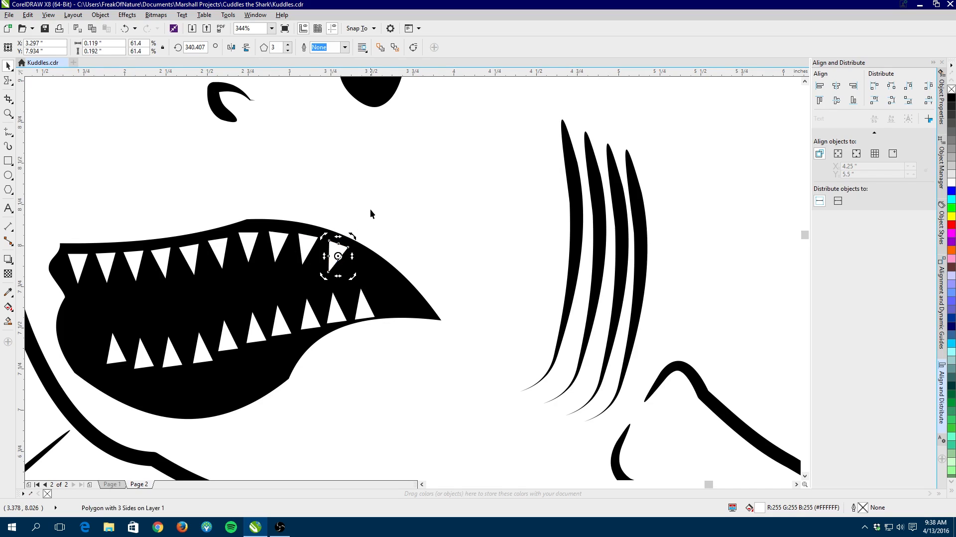
pyautogui.click(371, 209)
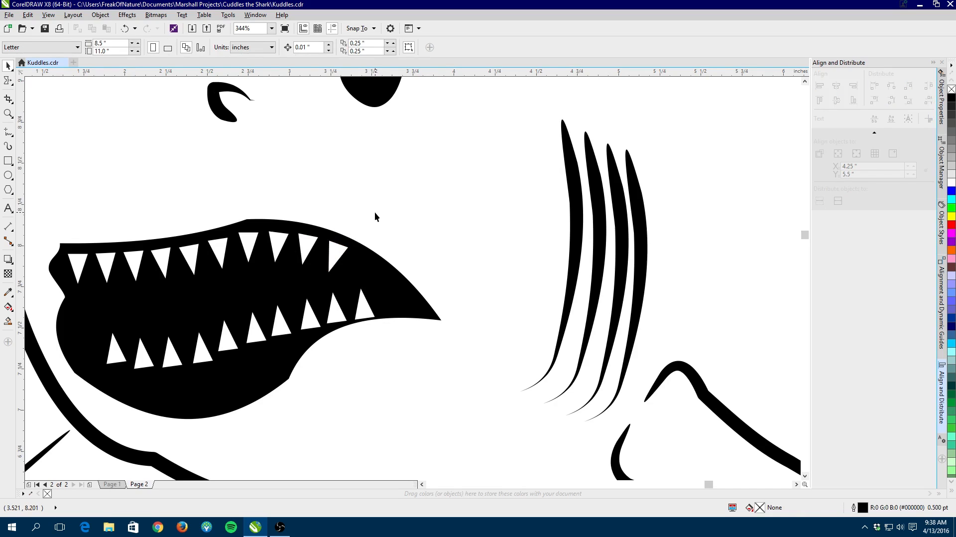
# Rotate the seventh upper tooth to about 3.6° and deselect it
pyautogui.click(251, 236)
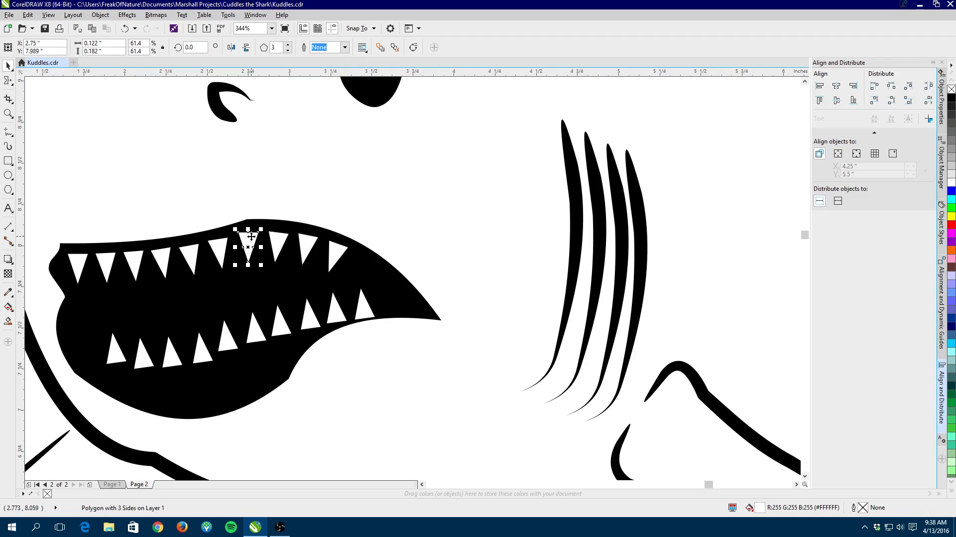
pyautogui.click(251, 235)
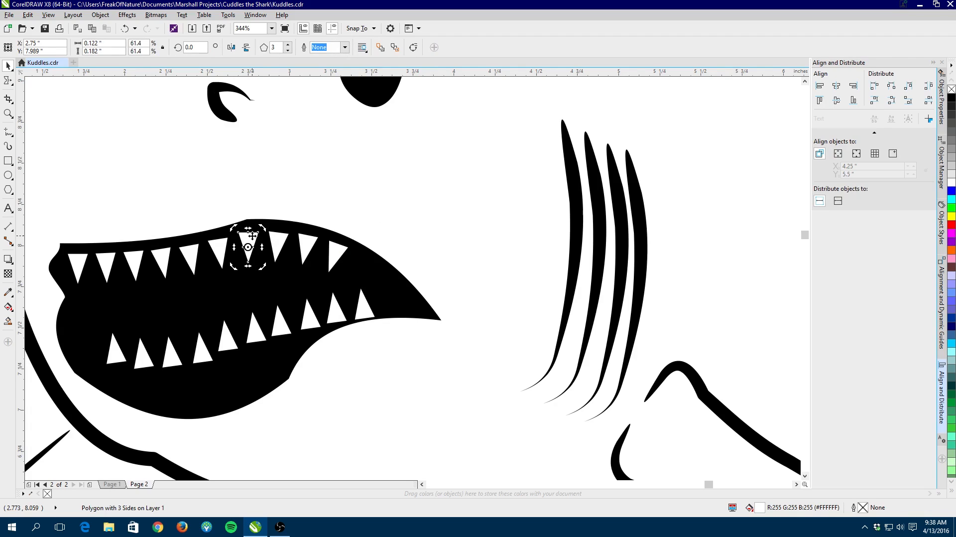
pyautogui.moveTo(261, 229); pyautogui.dragTo(258, 227)
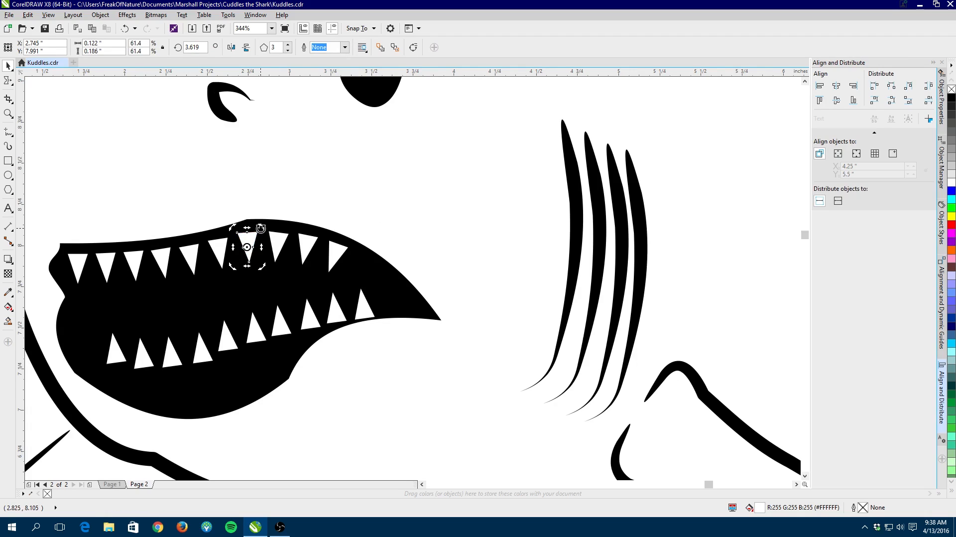
pyautogui.click(378, 200)
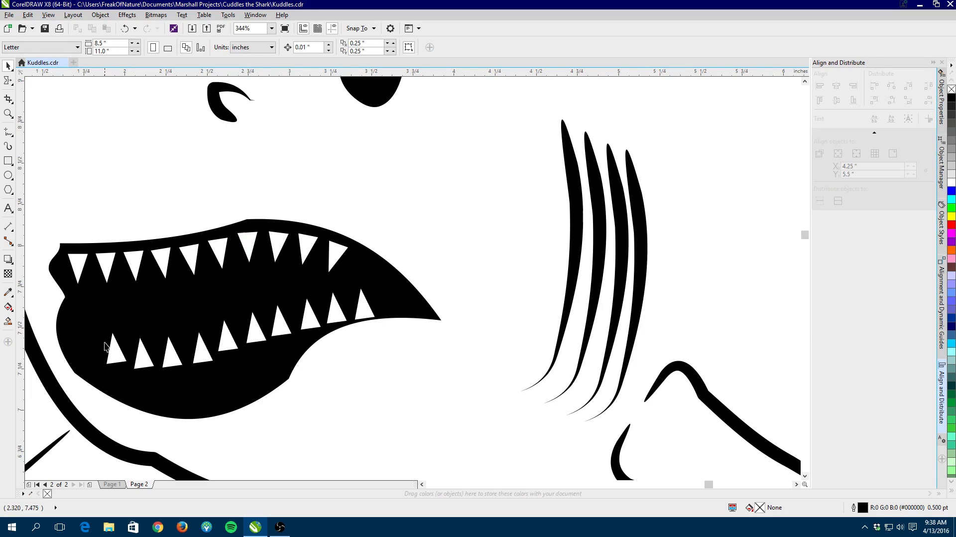
# Move the first three lower teeth down and toward the snout so they sit along the lower jaw edge
pyautogui.click(110, 361)
pyautogui.moveTo(111, 360); pyautogui.dragTo(127, 382)
pyautogui.click(143, 366)
pyautogui.click(177, 360)
pyautogui.moveTo(177, 360); pyautogui.dragTo(162, 392)
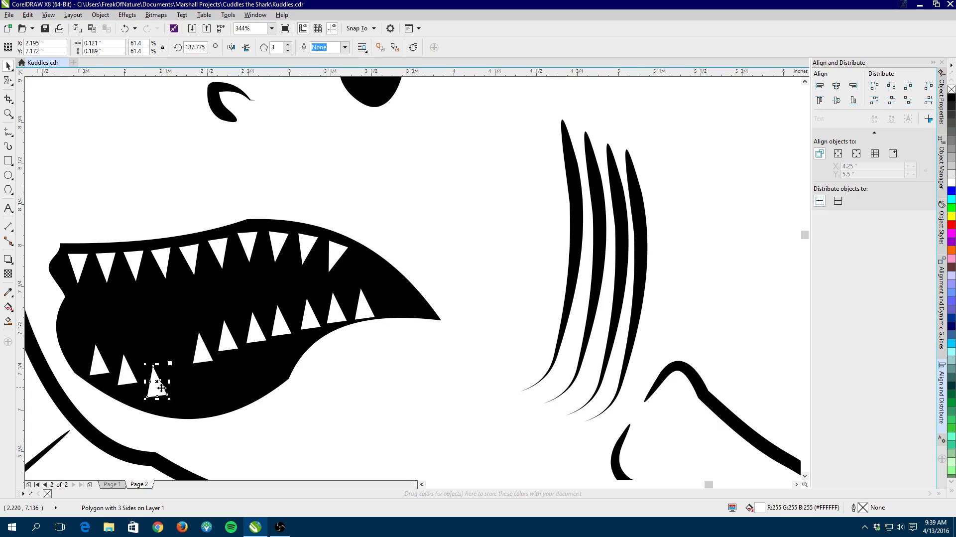
# Move the fourth, fifth and sixth lower teeth down to the bottom curve of the mouth
pyautogui.click(201, 358)
pyautogui.moveTo(201, 357); pyautogui.dragTo(186, 398)
pyautogui.click(230, 348)
pyautogui.moveTo(230, 348); pyautogui.dragTo(222, 393)
pyautogui.click(256, 341)
pyautogui.moveTo(257, 341); pyautogui.dragTo(248, 388)
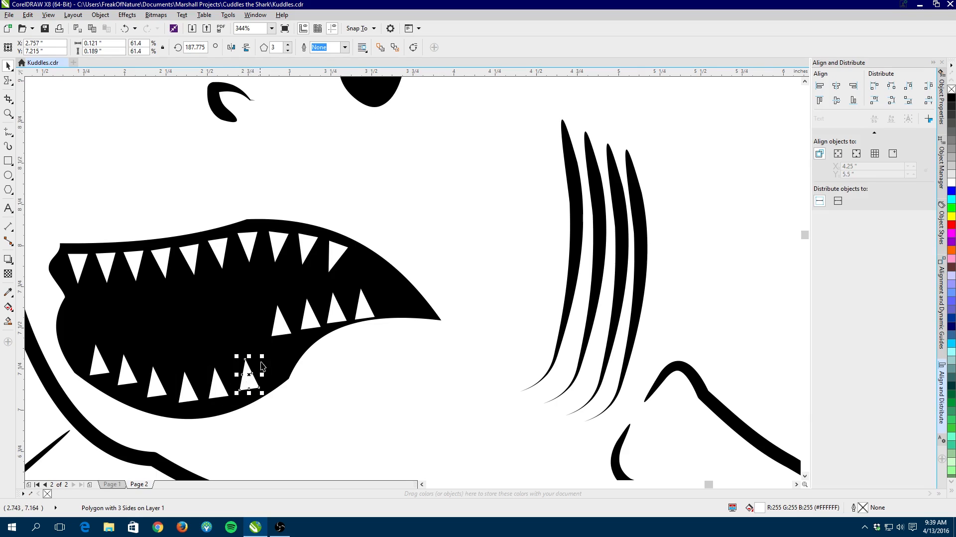
# Reposition the last four lower teeth along the rising jaw edge toward the corner of the mouth and deselect them
pyautogui.moveTo(277, 334); pyautogui.dragTo(272, 373)
pyautogui.moveTo(306, 327); pyautogui.dragTo(293, 349)
pyautogui.moveTo(333, 321)
pyautogui.mouseDown()
pyautogui.moveTo(318, 326)
pyautogui.moveTo(366, 317)
pyautogui.moveTo(351, 317)
pyautogui.mouseUp()
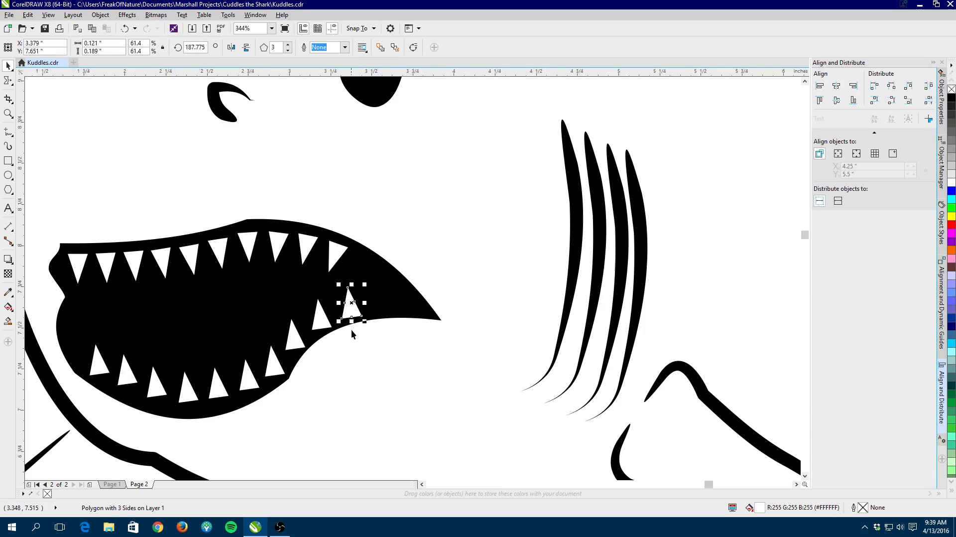
pyautogui.scroll(-2, 289, 305)
pyautogui.click(109, 297)
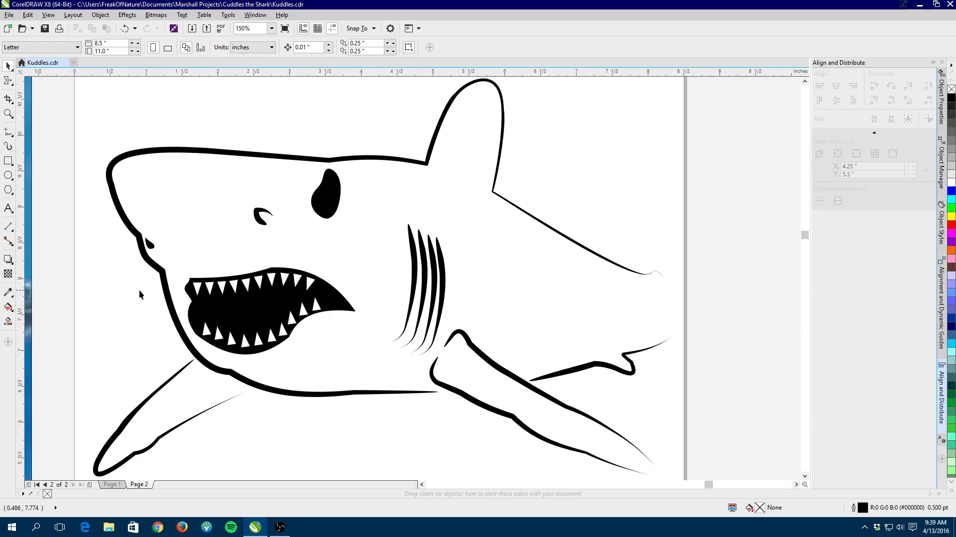
# Rotate the first two lower teeth clockwise so their bases follow the front curve of the lower jaw
pyautogui.scroll(-2, 140, 286)
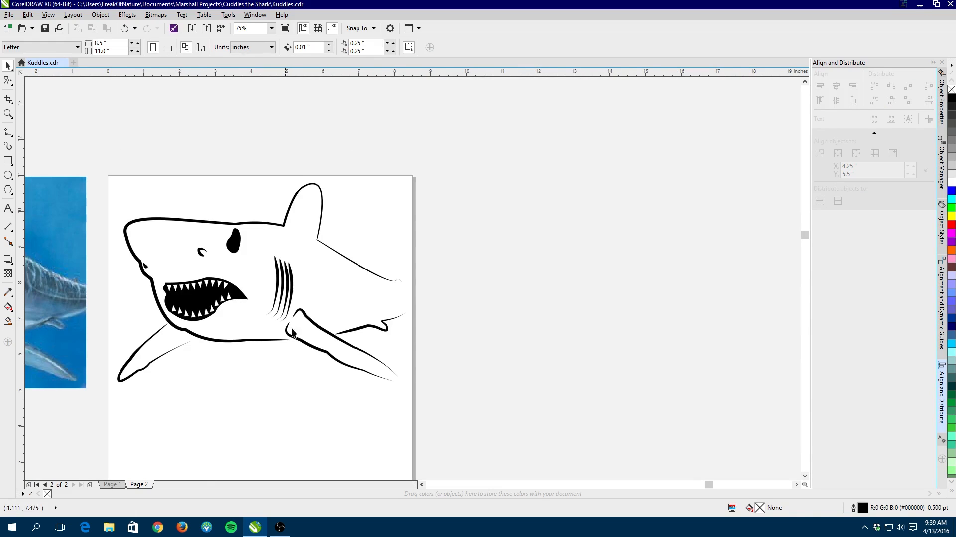
pyautogui.scroll(2, 192, 316)
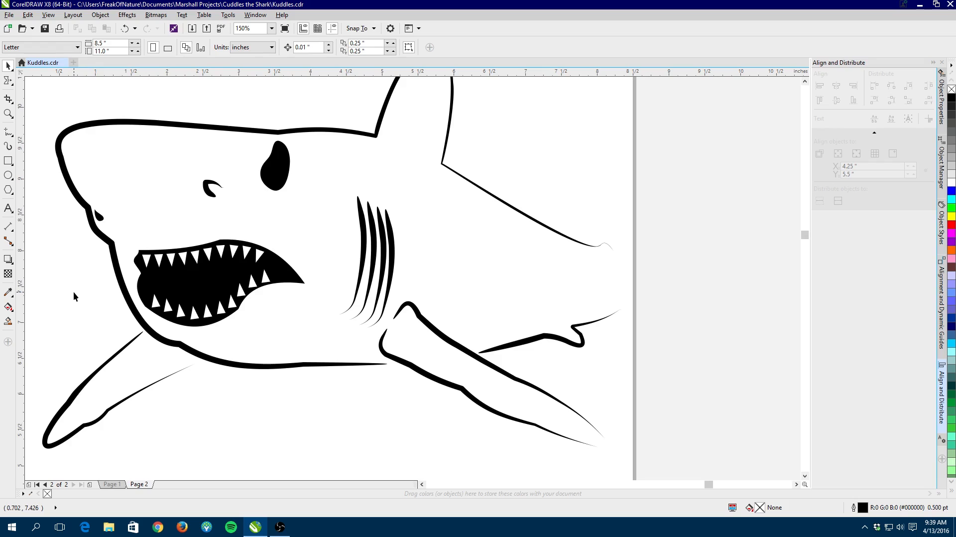
pyautogui.scroll(2, 229, 286)
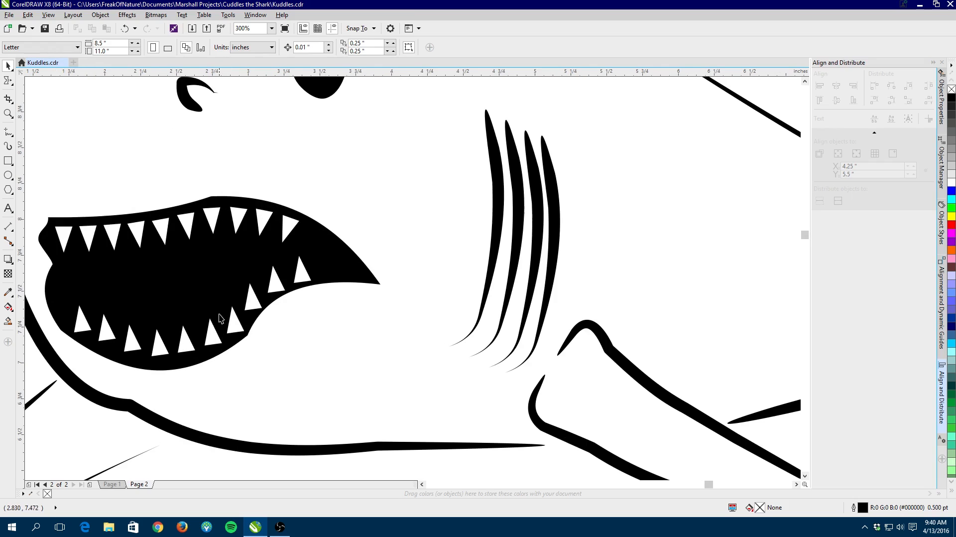
pyautogui.click(107, 339)
pyautogui.moveTo(107, 339); pyautogui.dragTo(83, 331)
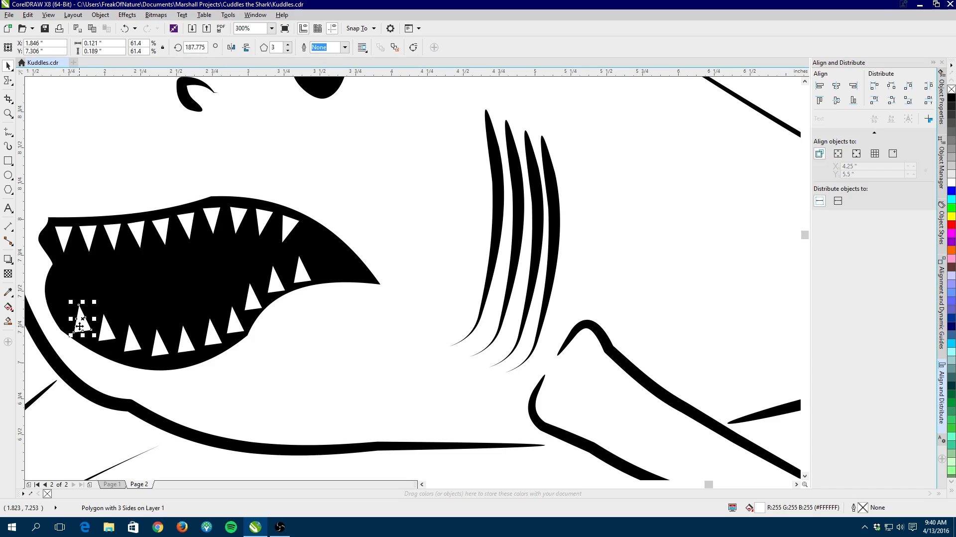
pyautogui.click(87, 327)
pyautogui.moveTo(96, 337); pyautogui.dragTo(85, 347)
pyautogui.click(109, 332)
pyautogui.click(109, 333)
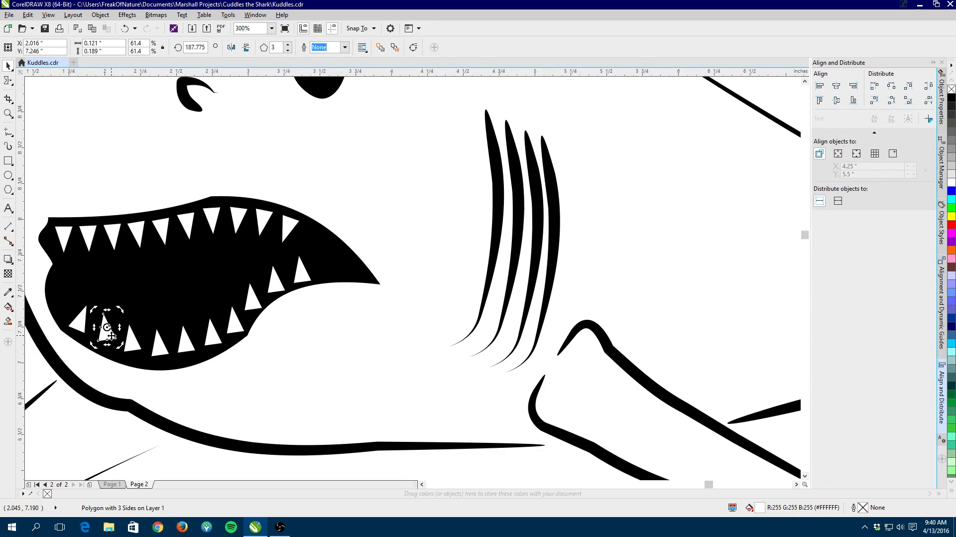
pyautogui.moveTo(121, 346)
pyautogui.mouseDown()
pyautogui.moveTo(111, 353)
pyautogui.moveTo(106, 334)
pyautogui.moveTo(139, 363)
pyautogui.moveTo(129, 350)
pyautogui.mouseUp()
# Rotate the third lower tooth to about 161.1° and the fourth to about 178°, moving both slightly toward the snout
pyautogui.click(136, 343)
pyautogui.click(136, 344)
pyautogui.click(128, 345)
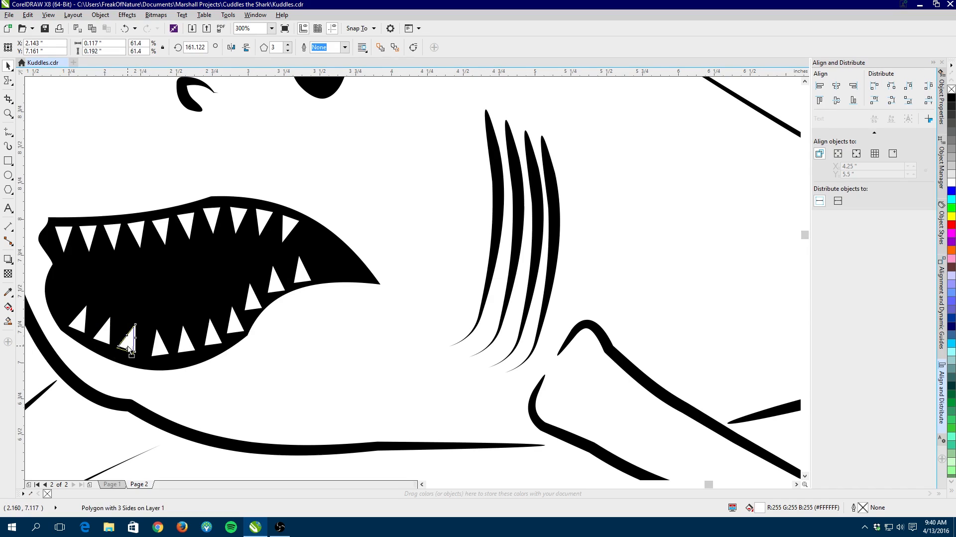
pyautogui.click(160, 345)
pyautogui.click(160, 345)
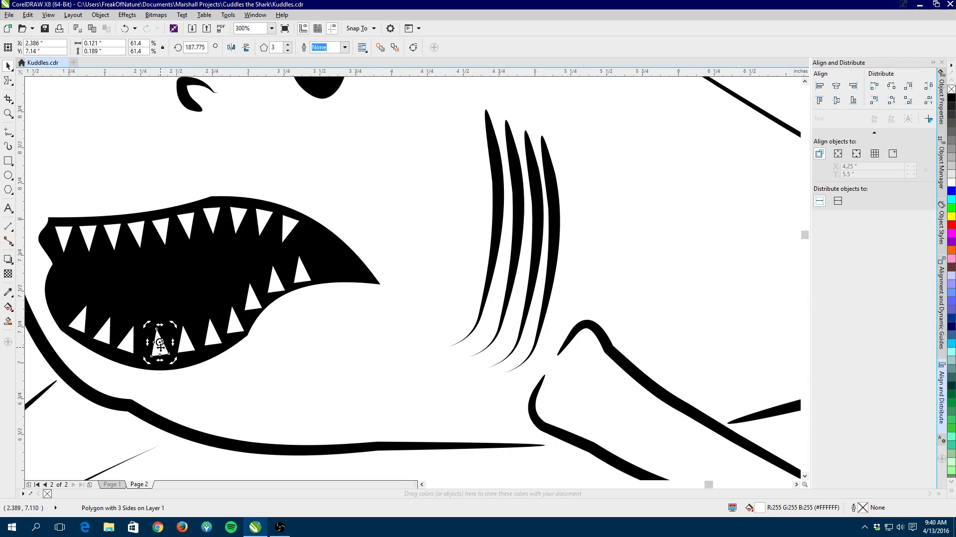
pyautogui.moveTo(161, 344); pyautogui.dragTo(165, 365)
pyautogui.click(155, 344)
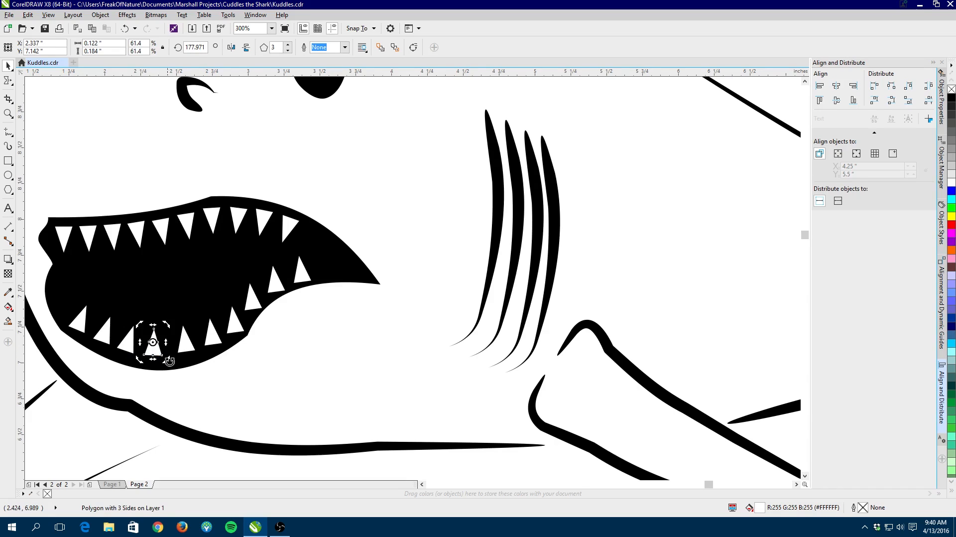
# Adjust the fifth, sixth and seventh lower teeth, shifting them toward the snout and tilting them to match the rising jaw curve
pyautogui.click(185, 346)
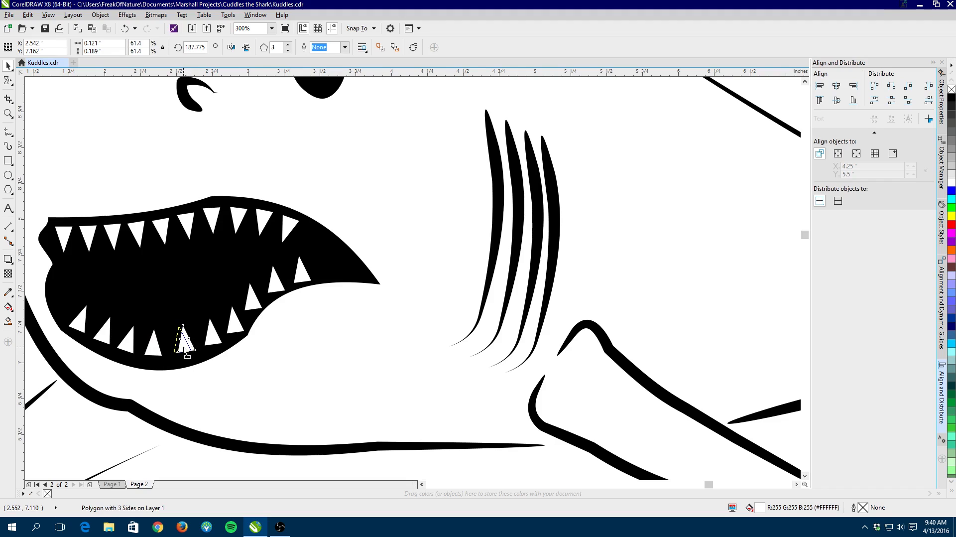
pyautogui.moveTo(185, 347); pyautogui.dragTo(209, 336)
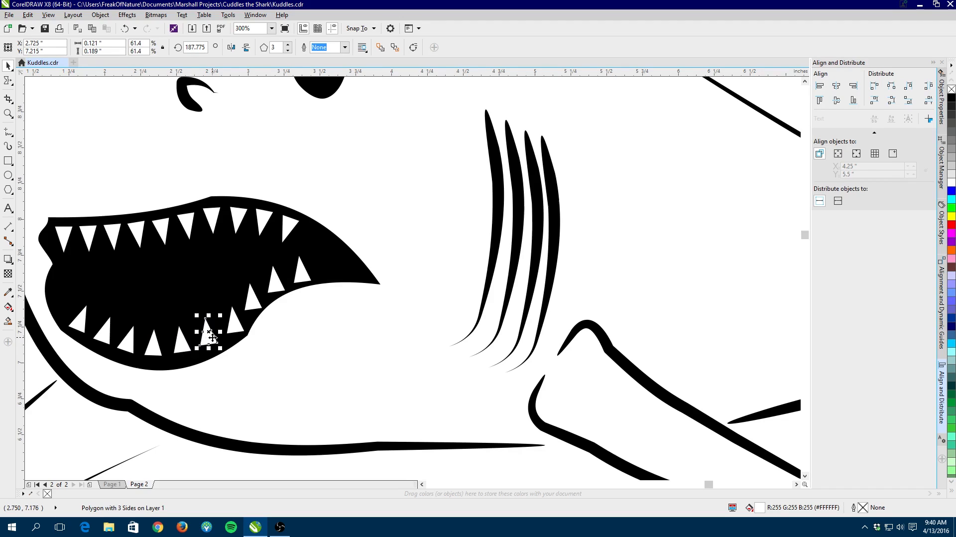
pyautogui.click(213, 338)
pyautogui.moveTo(220, 348); pyautogui.dragTo(230, 331)
pyautogui.click(234, 327)
pyautogui.click(235, 332)
# Tilt the eighth and ninth lower teeth to match the jaw edge, and shift the tenth slightly toward the snout
pyautogui.click(255, 298)
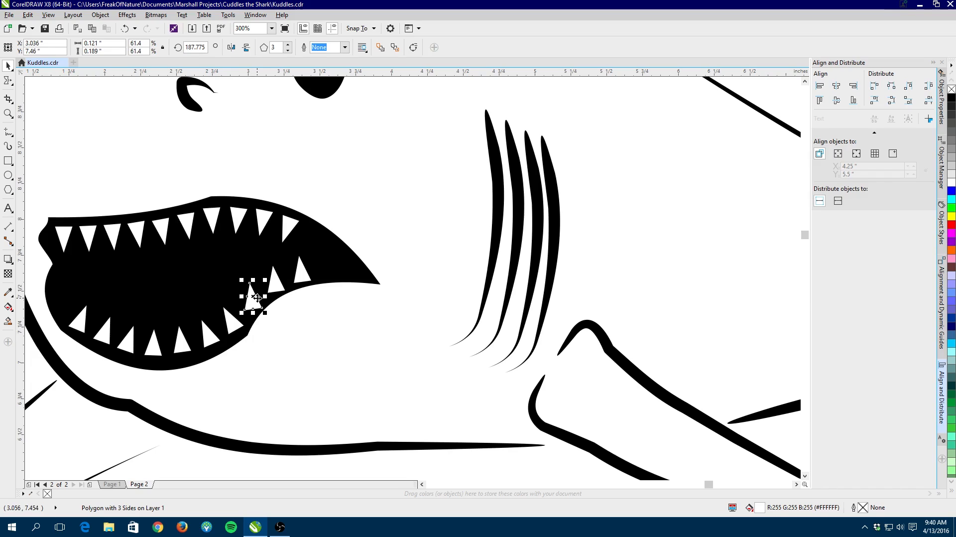
pyautogui.click(255, 298)
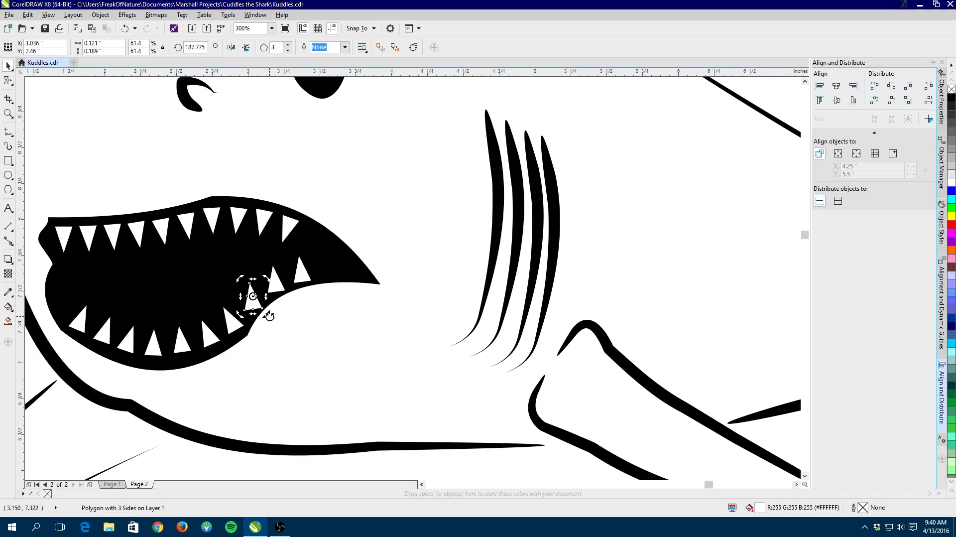
pyautogui.moveTo(267, 313); pyautogui.dragTo(251, 299)
pyautogui.click(282, 288)
pyautogui.click(282, 287)
pyautogui.moveTo(289, 295); pyautogui.dragTo(299, 275)
pyautogui.click(302, 275)
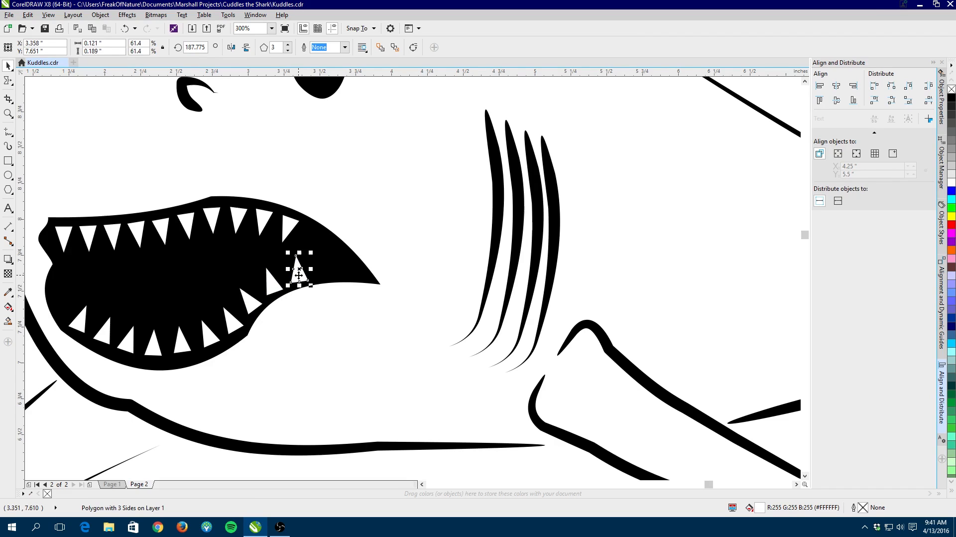
pyautogui.click(295, 340)
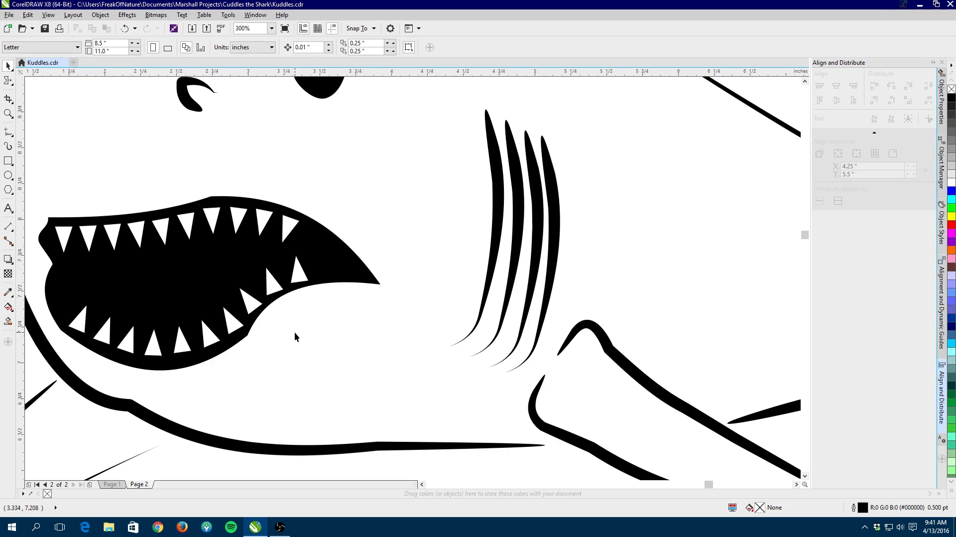
pyautogui.scroll(-4, 286, 334)
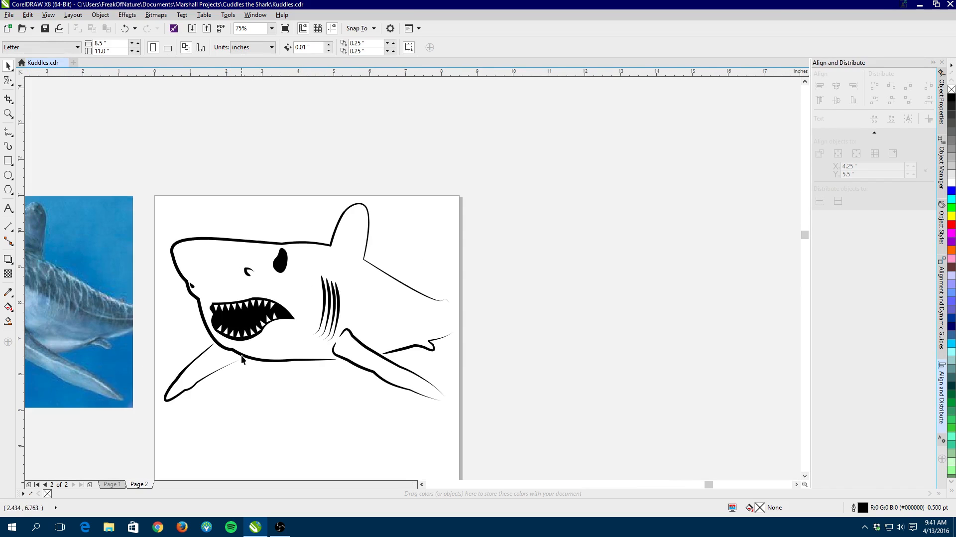
pyautogui.scroll(-1, 147, 323)
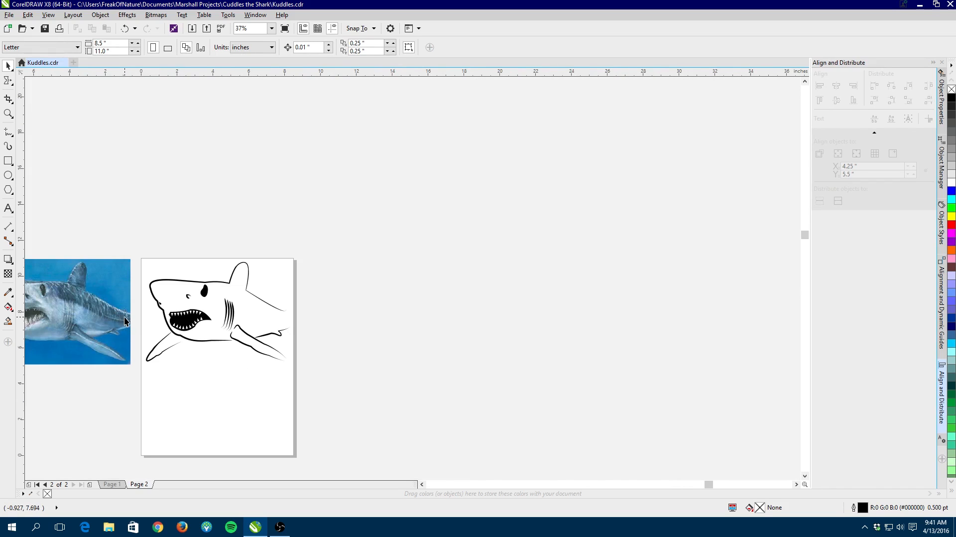
# Weld the ten white teeth along the shark's upper jaw into a single curve
pyautogui.scroll(1, 147, 332)
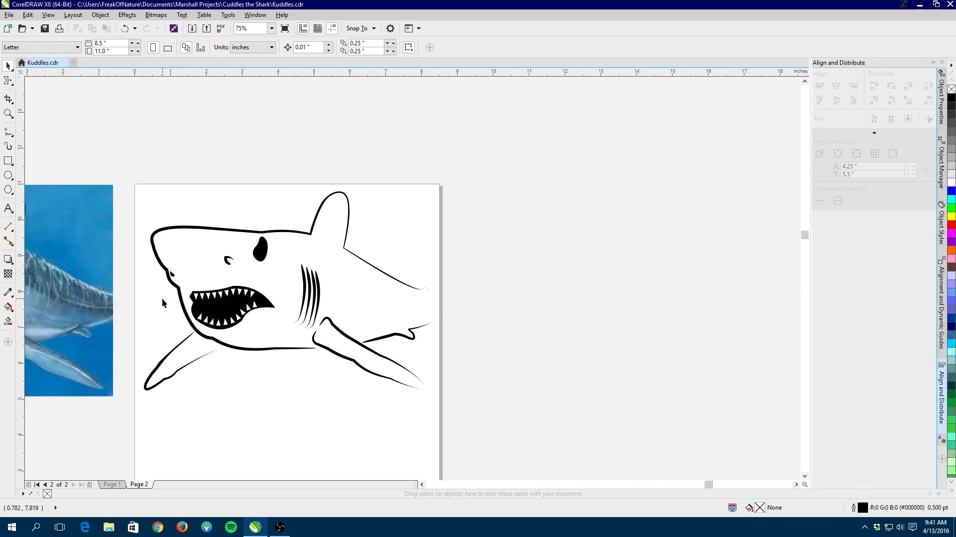
pyautogui.scroll(1, 165, 280)
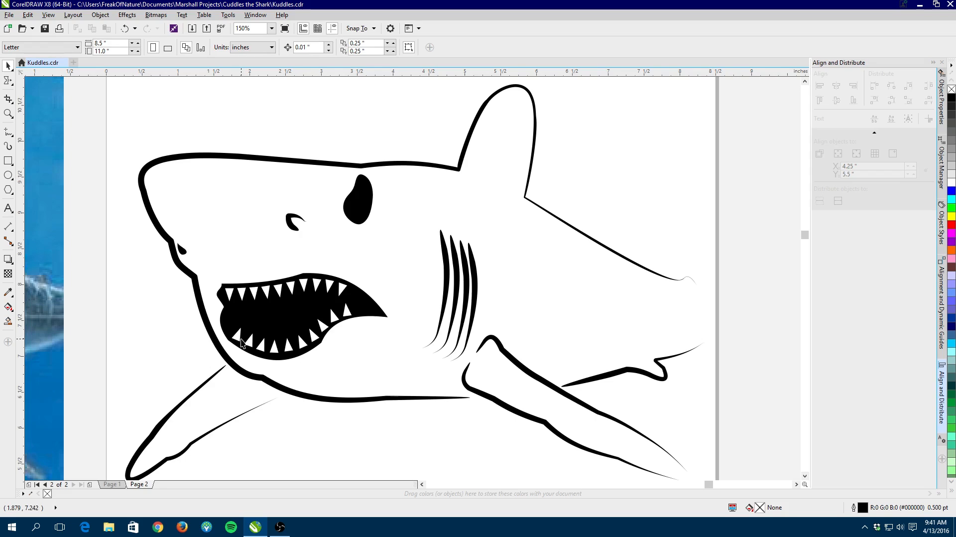
pyautogui.click(230, 294)
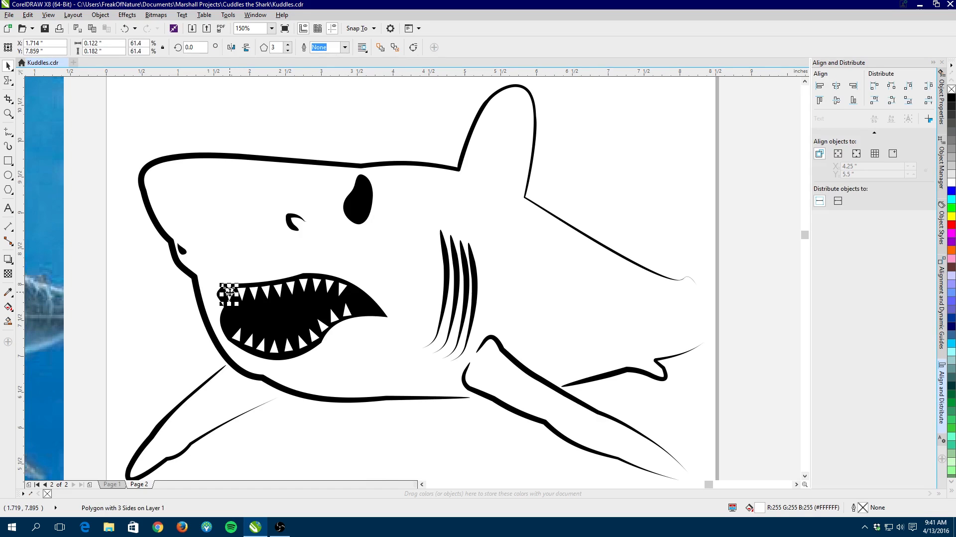
pyautogui.keyDown('shift'); pyautogui.click(243, 293); pyautogui.keyUp('shift')
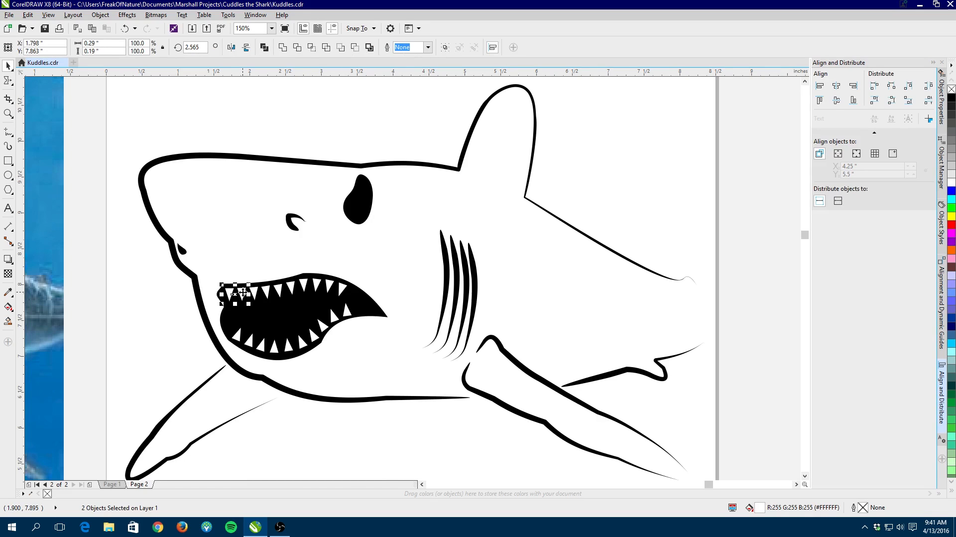
pyautogui.keyDown('shift'); pyautogui.click(255, 294); pyautogui.keyUp('shift')
pyautogui.keyDown('shift'); pyautogui.click(285, 288); pyautogui.keyUp('shift')
pyautogui.keyDown('shift'); pyautogui.click(298, 288); pyautogui.keyUp('shift')
pyautogui.keyDown('shift'); pyautogui.click(308, 287); pyautogui.keyUp('shift')
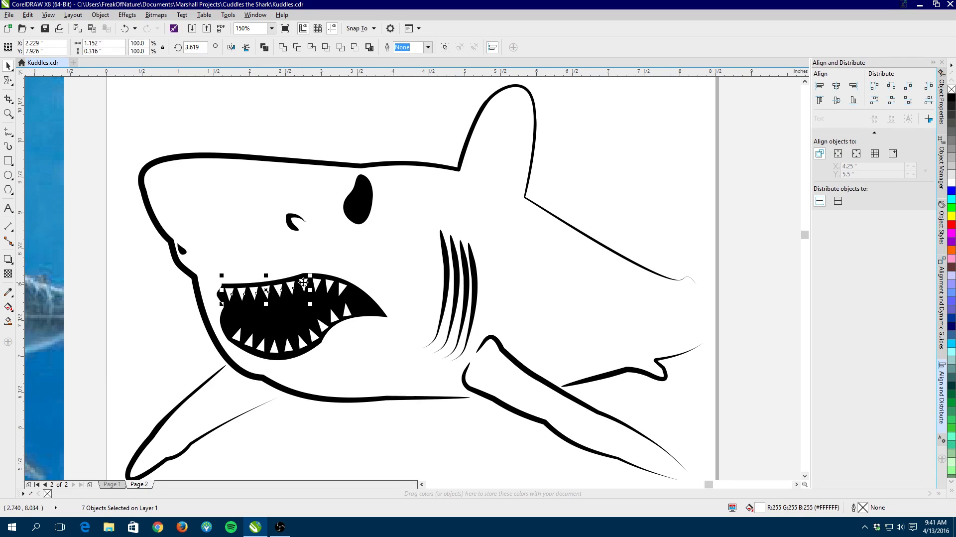
pyautogui.keyDown('shift'); pyautogui.click(322, 287); pyautogui.keyUp('shift')
pyautogui.keyDown('shift'); pyautogui.click(333, 286); pyautogui.keyUp('shift')
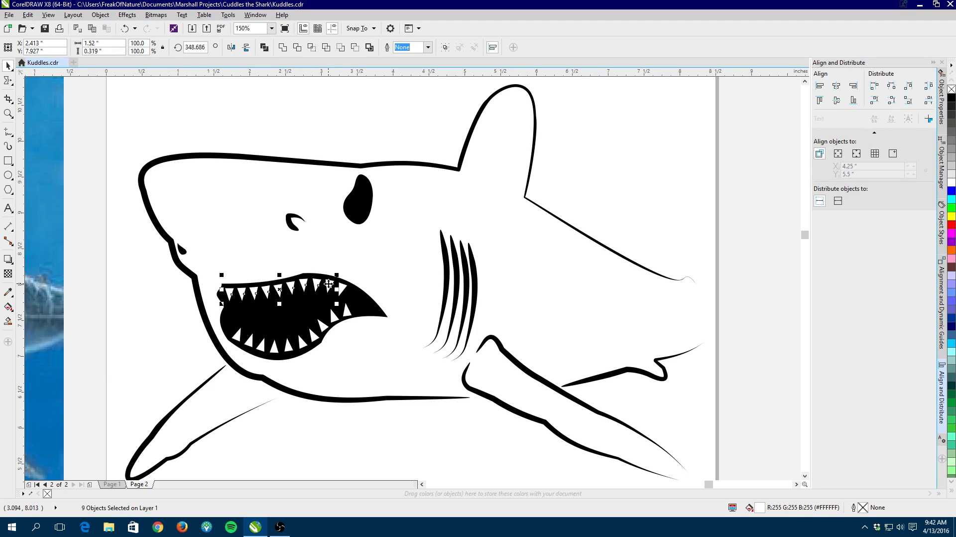
pyautogui.keyDown('shift'); pyautogui.click(344, 285); pyautogui.keyUp('shift')
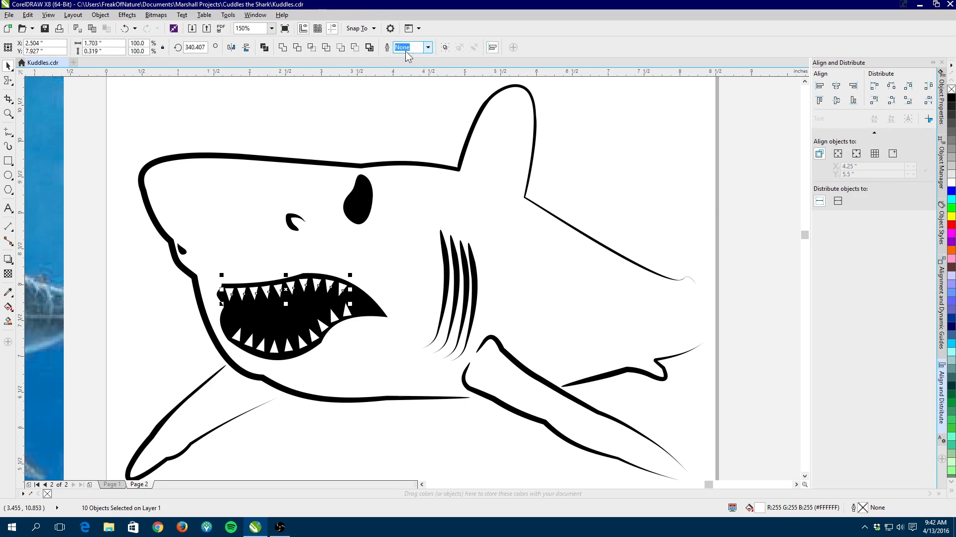
pyautogui.click(282, 47)
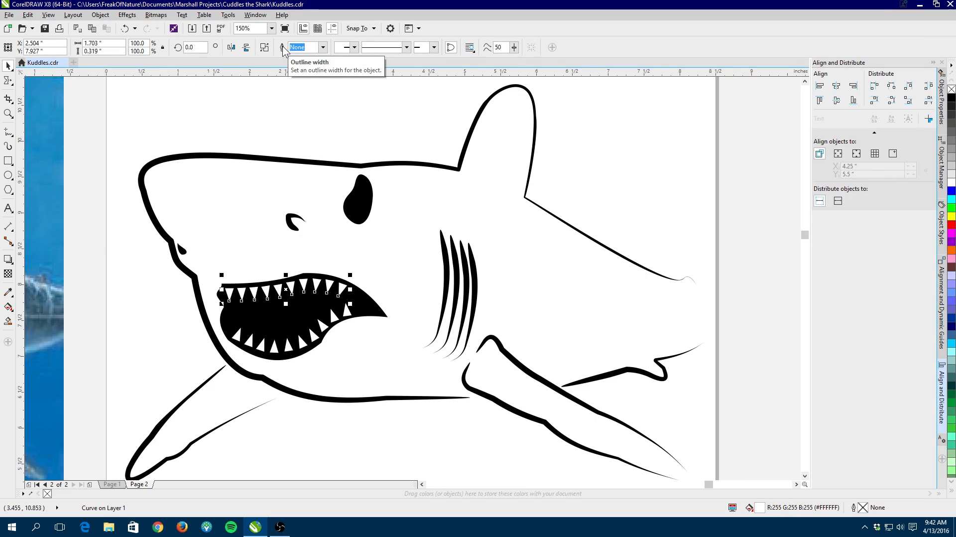
# Weld the ten lower teeth into a single curve, and weld that curve to the upper row of teeth
pyautogui.click(240, 339)
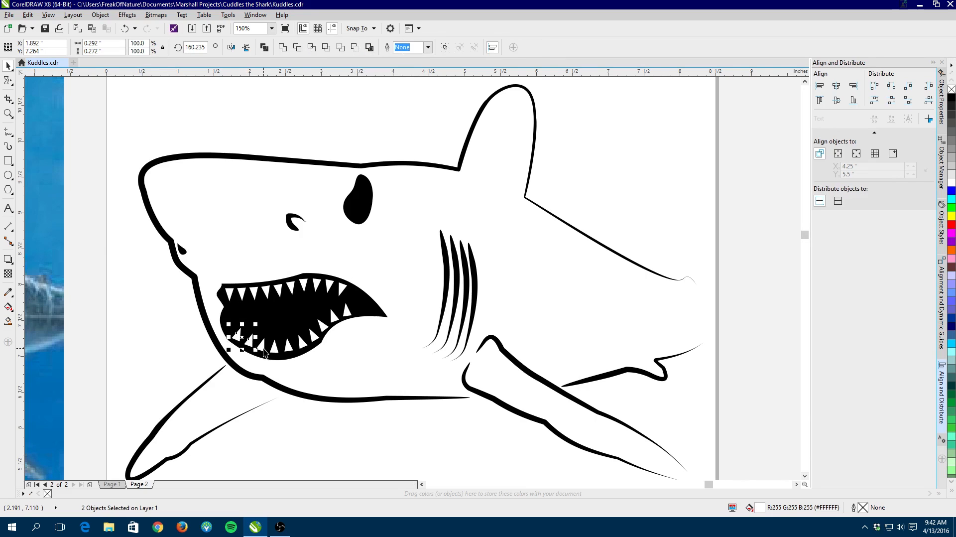
pyautogui.keyDown('shift'); pyautogui.click(266, 349); pyautogui.keyUp('shift')
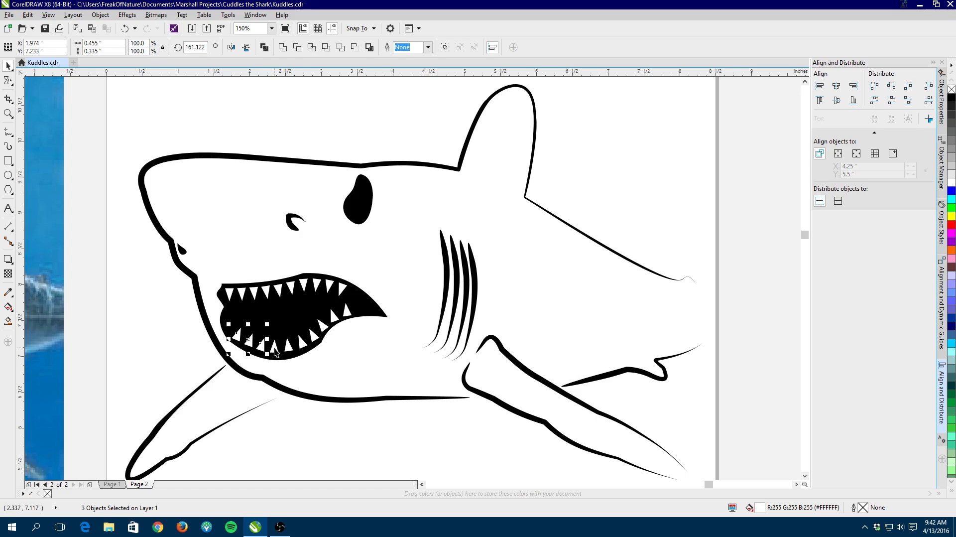
pyautogui.keyDown('shift'); pyautogui.click(291, 350); pyautogui.keyUp('shift')
pyautogui.keyDown('shift'); pyautogui.click(305, 345); pyautogui.keyUp('shift')
pyautogui.keyDown('shift'); pyautogui.click(313, 339); pyautogui.keyUp('shift')
pyautogui.keyDown('shift'); pyautogui.click(333, 321); pyautogui.keyUp('shift')
pyautogui.keyDown('shift'); pyautogui.click(337, 317); pyautogui.keyUp('shift')
pyautogui.keyDown('shift'); pyautogui.click(348, 311); pyautogui.keyUp('shift')
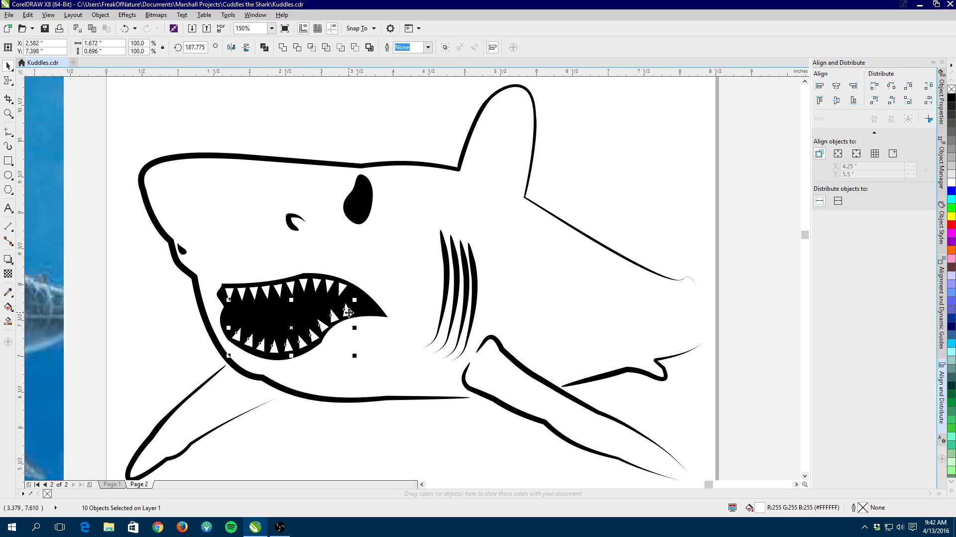
pyautogui.click(282, 48)
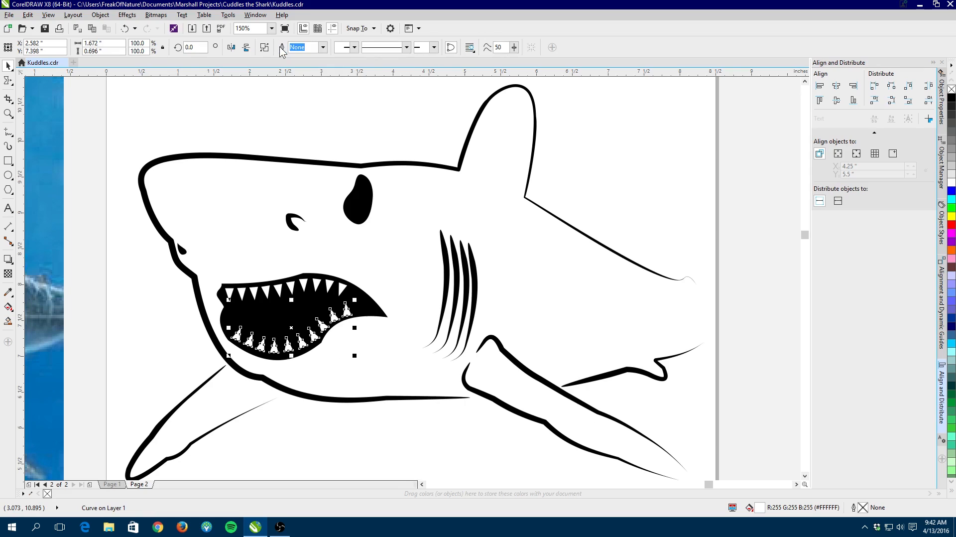
pyautogui.keyDown('shift'); pyautogui.click(242, 294); pyautogui.keyUp('shift')
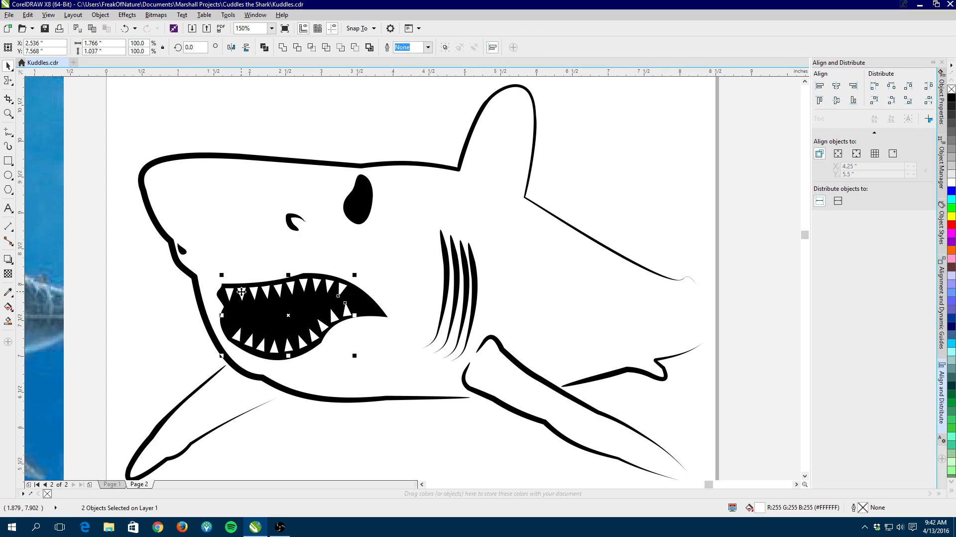
pyautogui.click(283, 48)
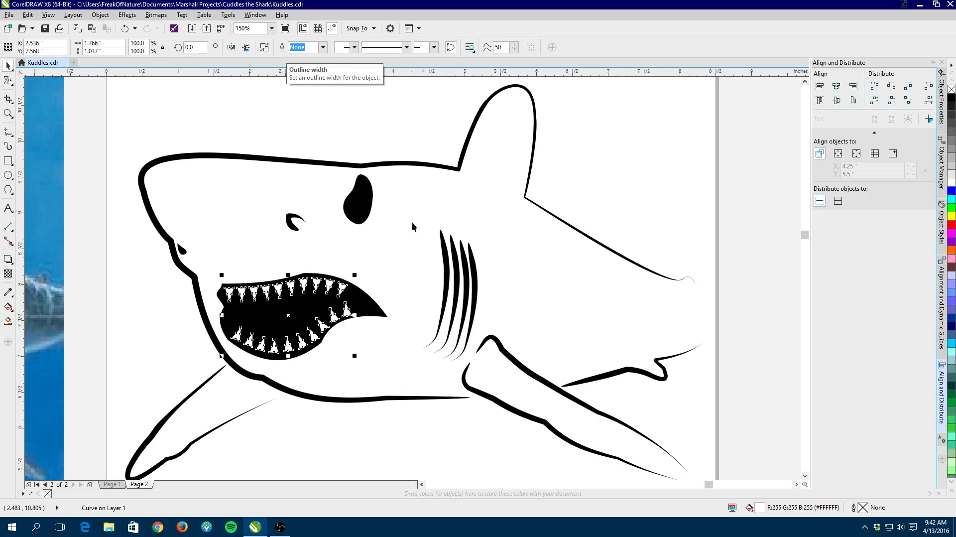
# Trim the teeth shapes out of the black mouth, and move the leftover white teeth off the mouth and delete them
pyautogui.keyDown('shift'); pyautogui.click(364, 306); pyautogui.keyUp('shift')
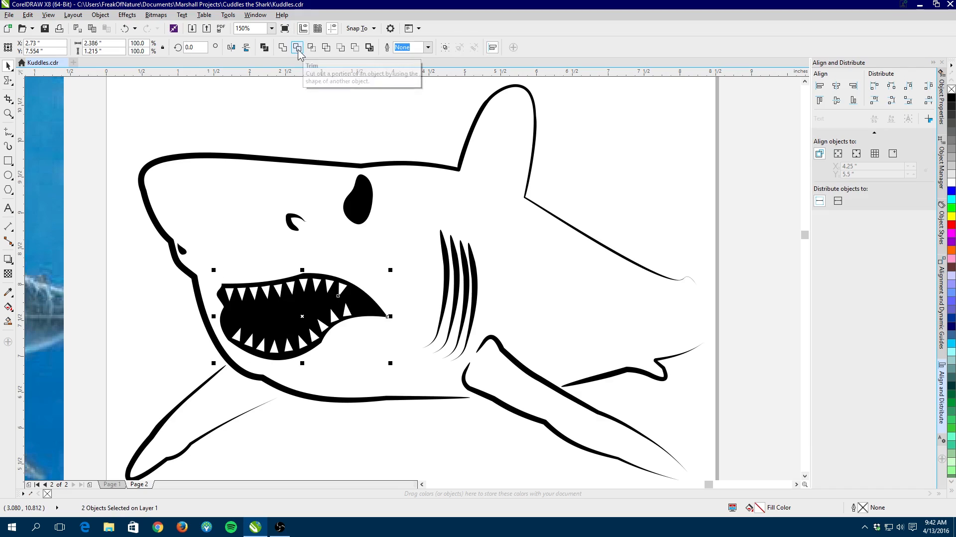
pyautogui.hotkey('ctrl', 'l')
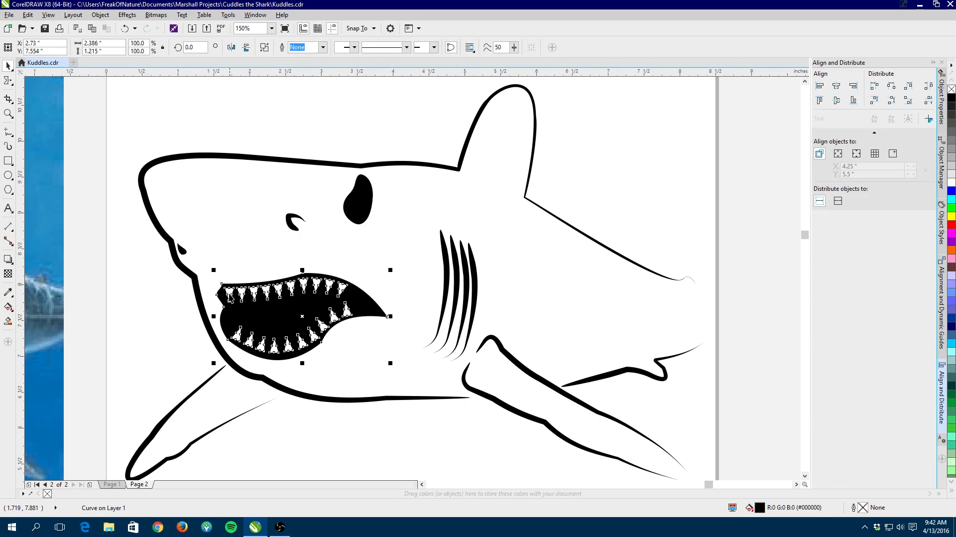
pyautogui.moveTo(230, 298); pyautogui.dragTo(553, 175)
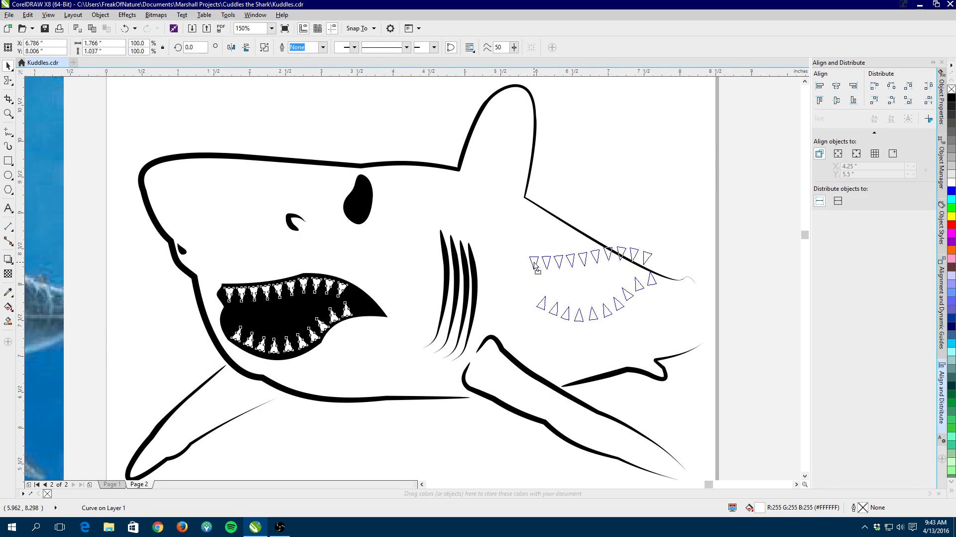
pyautogui.click(234, 305)
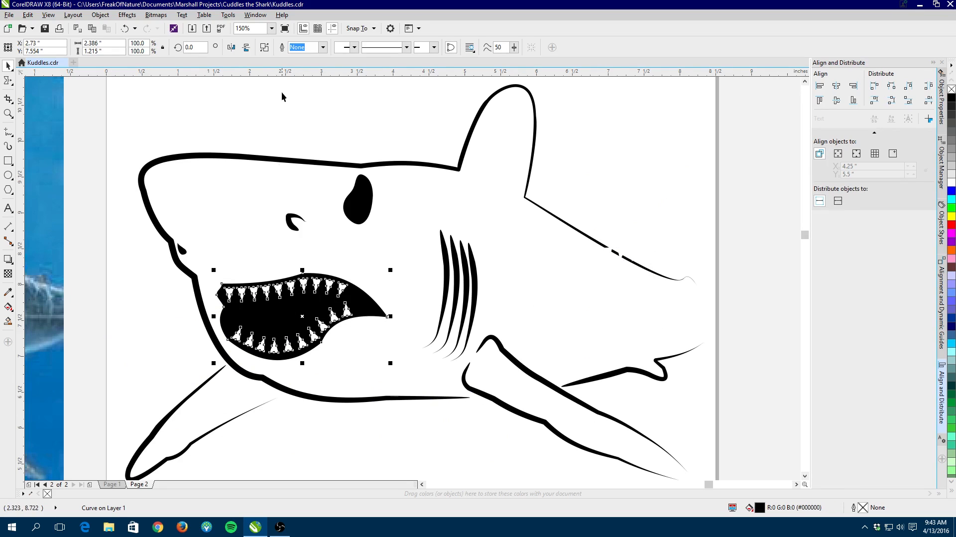
pyautogui.click(406, 223)
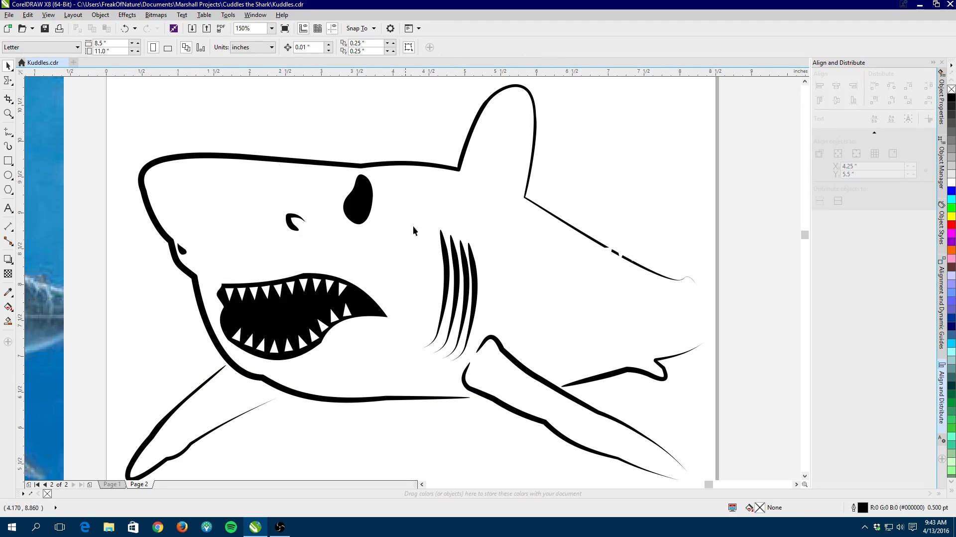
pyautogui.click(618, 249)
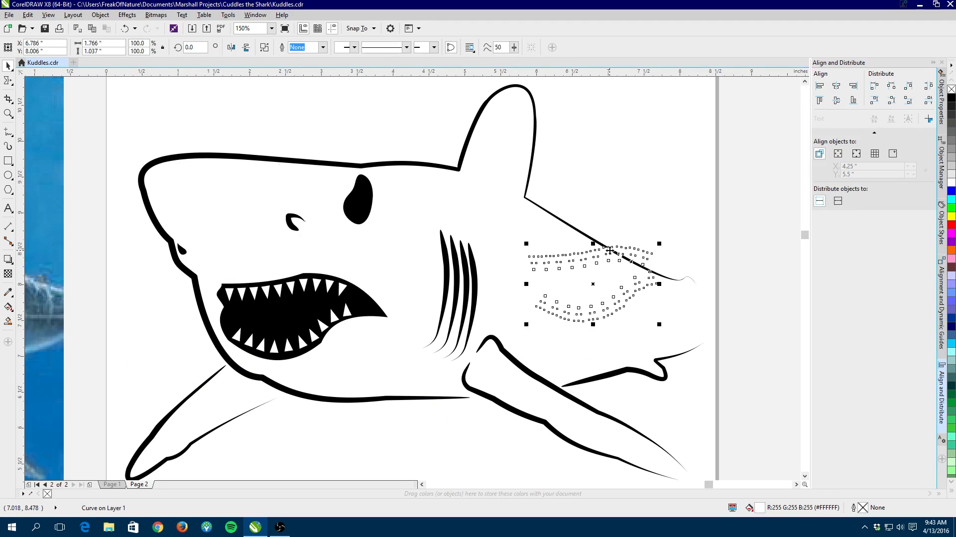
pyautogui.press('Delete')
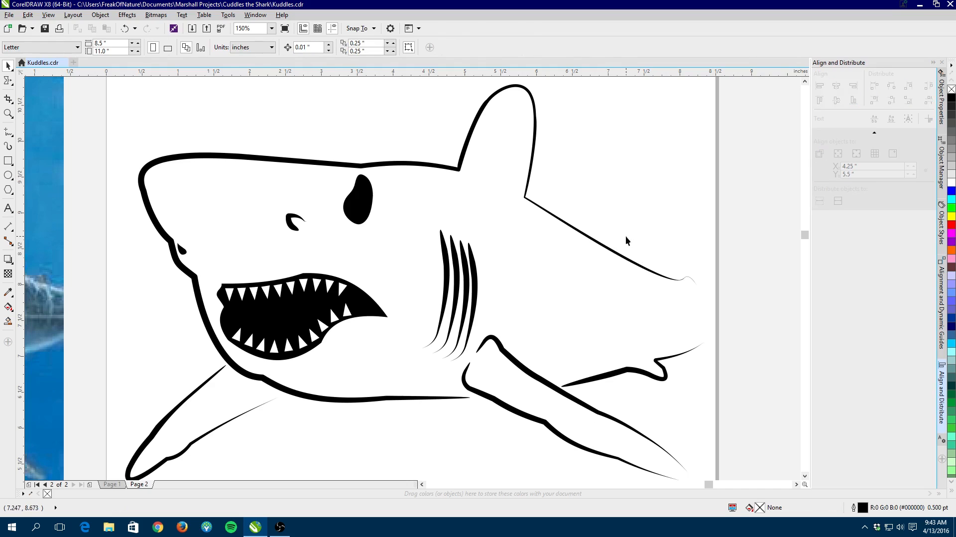
# Add two separate artistic text lines below the shark reading KUDDLES and SWIM WEAR
pyautogui.scroll(-1, 294, 257)
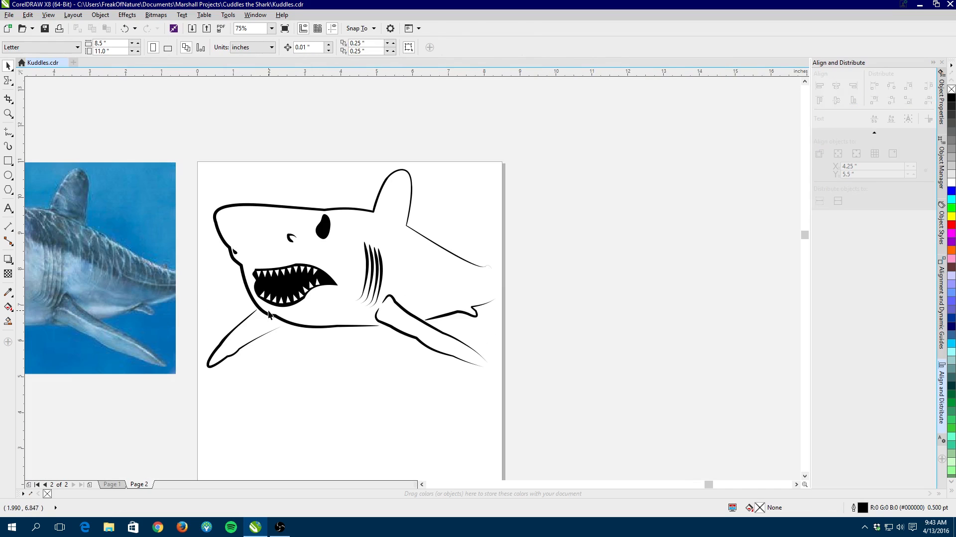
pyautogui.click(8, 209)
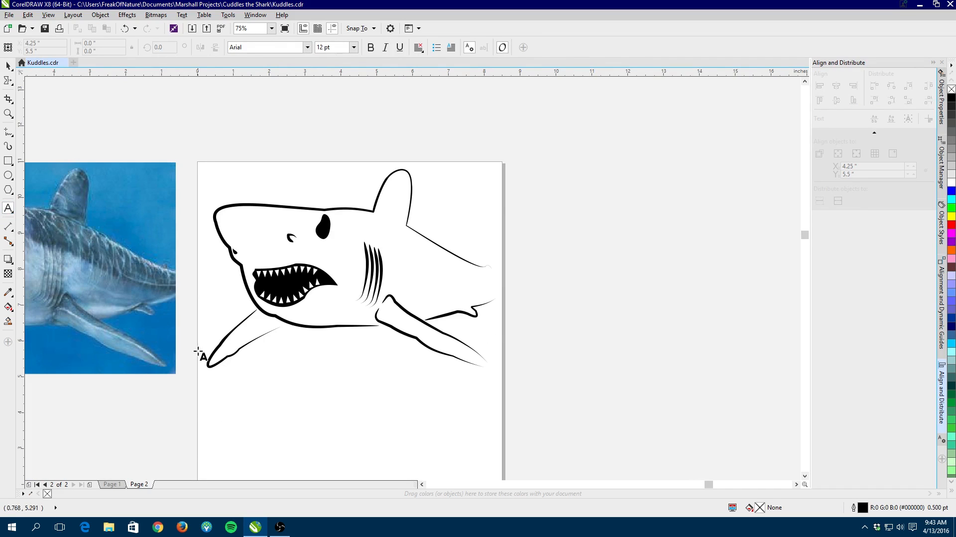
pyautogui.click(255, 401)
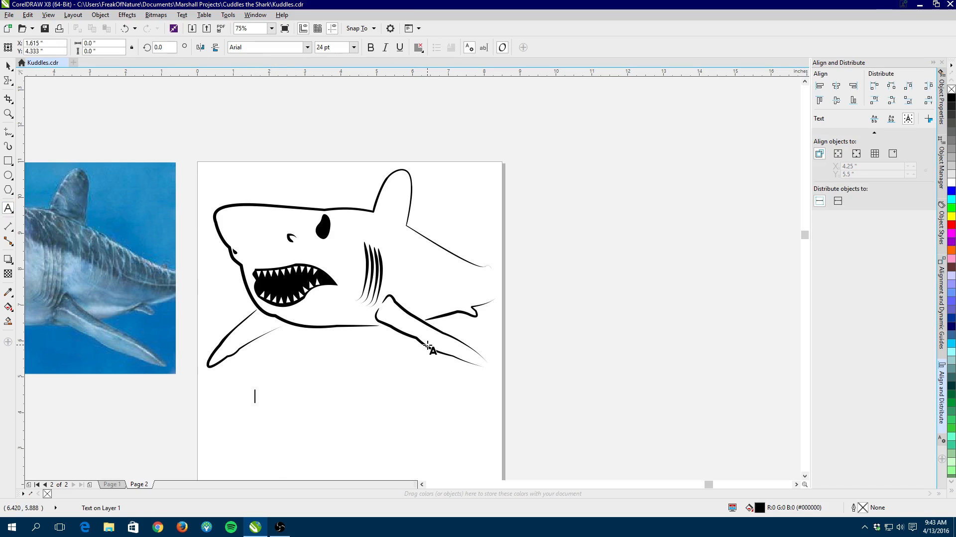
pyautogui.write('KUDD')
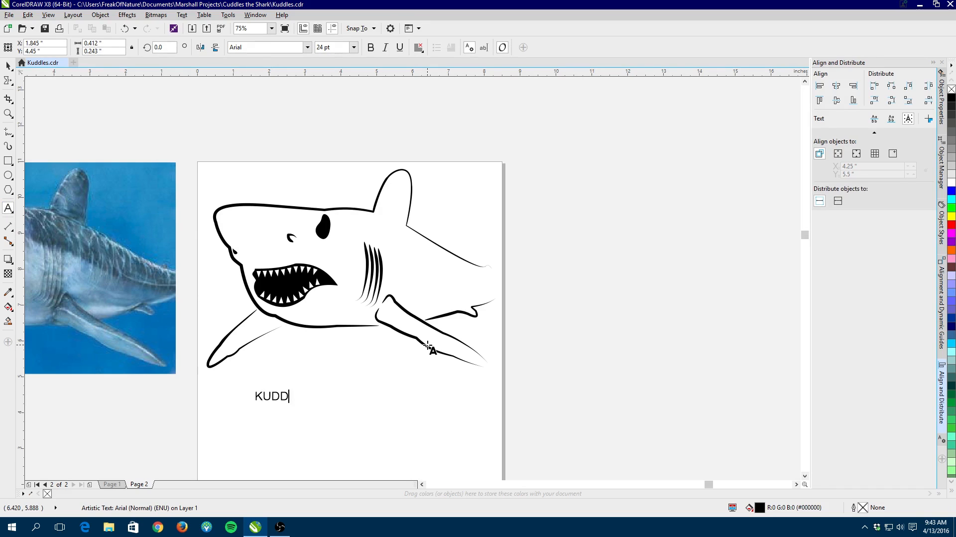
pyautogui.write('LES')
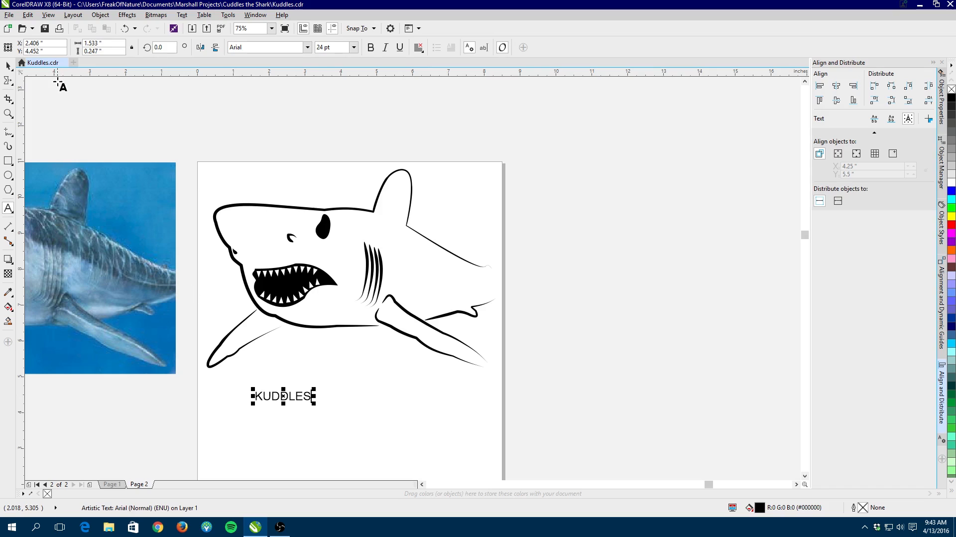
pyautogui.click(267, 438)
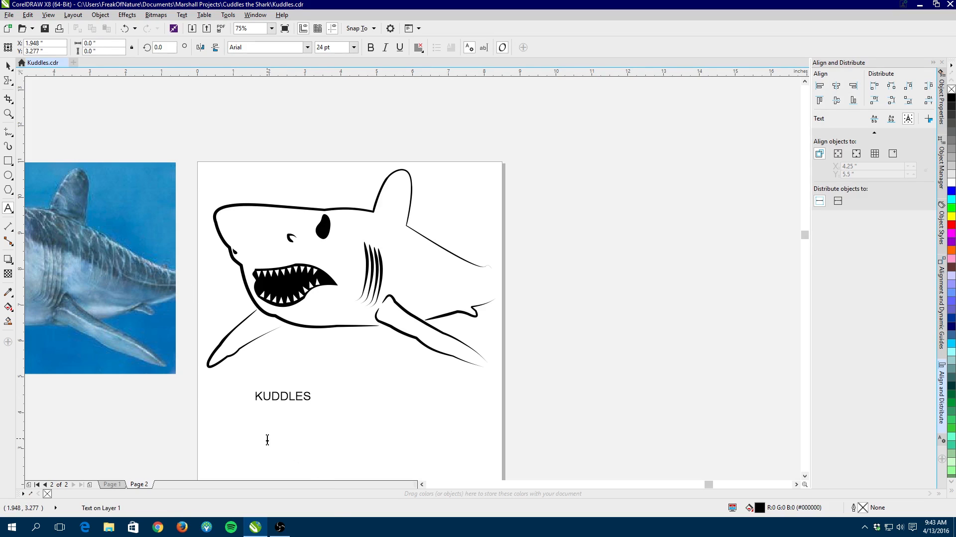
pyautogui.write('SWIM WEAR')
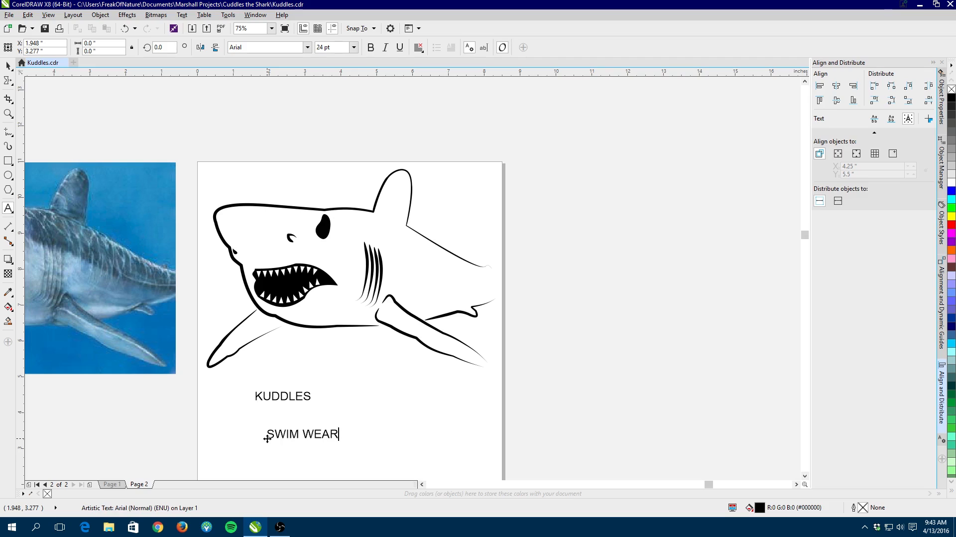
# Enlarge KUDDLES to about 120 pt so it spans the shark's width, and set its font to Eras Bold ITC
pyautogui.click(9, 65)
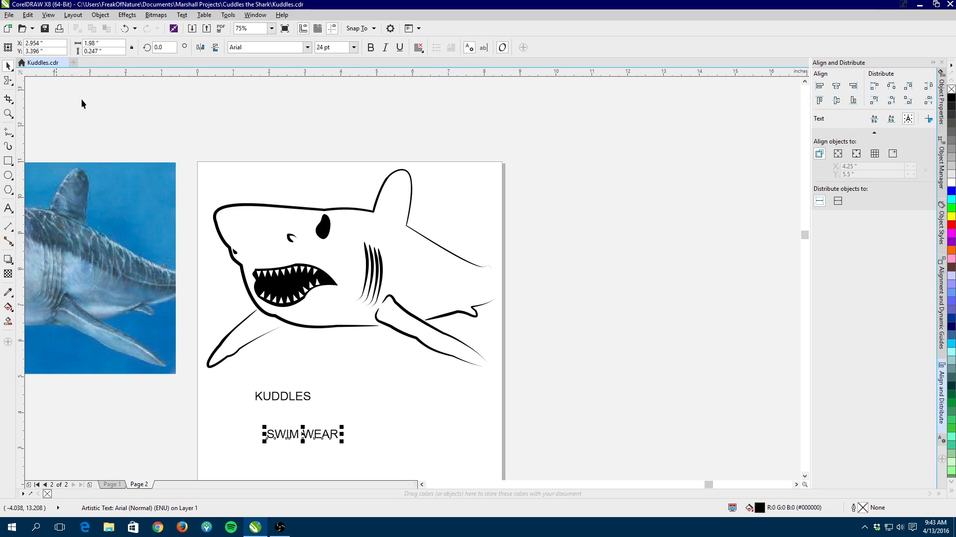
pyautogui.click(272, 396)
pyautogui.moveTo(272, 396); pyautogui.dragTo(487, 472)
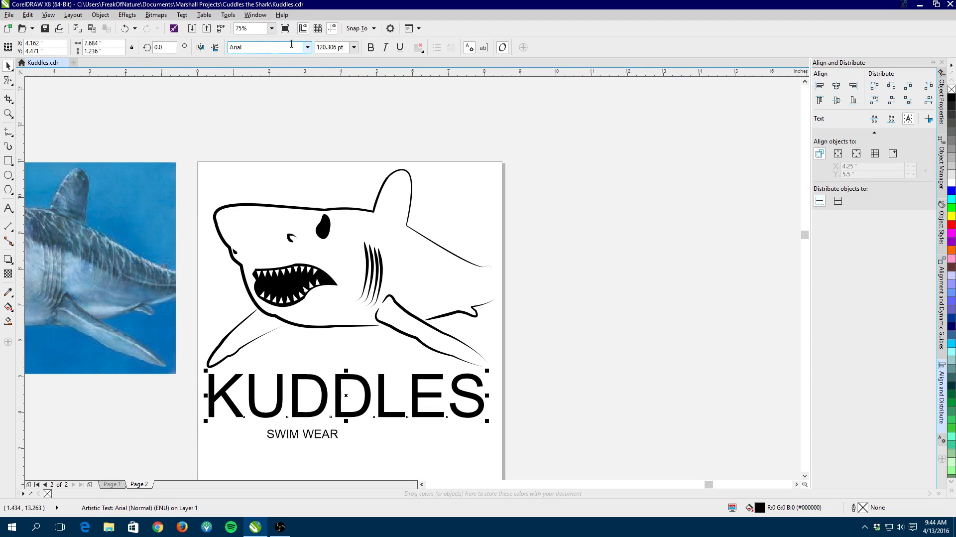
pyautogui.click(307, 49)
pyautogui.click(308, 50)
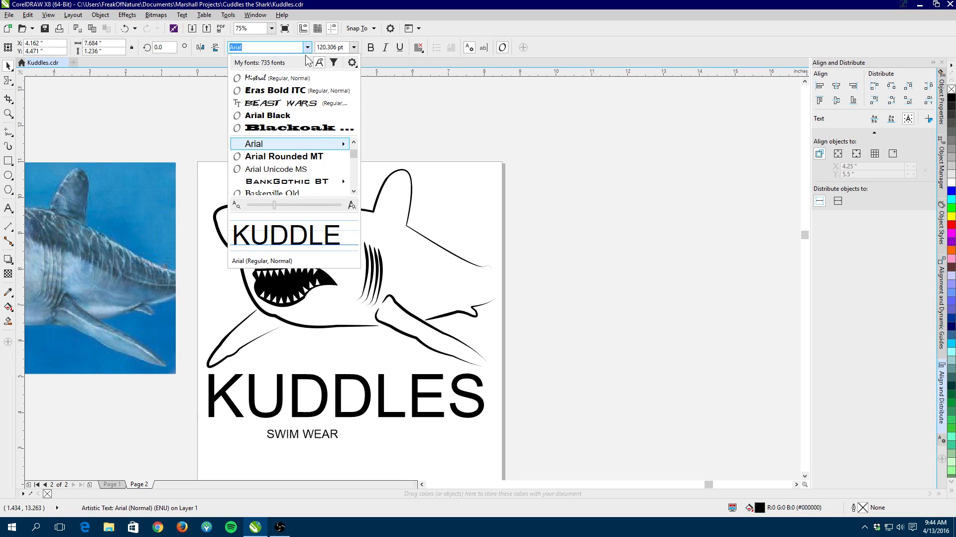
pyautogui.click(281, 90)
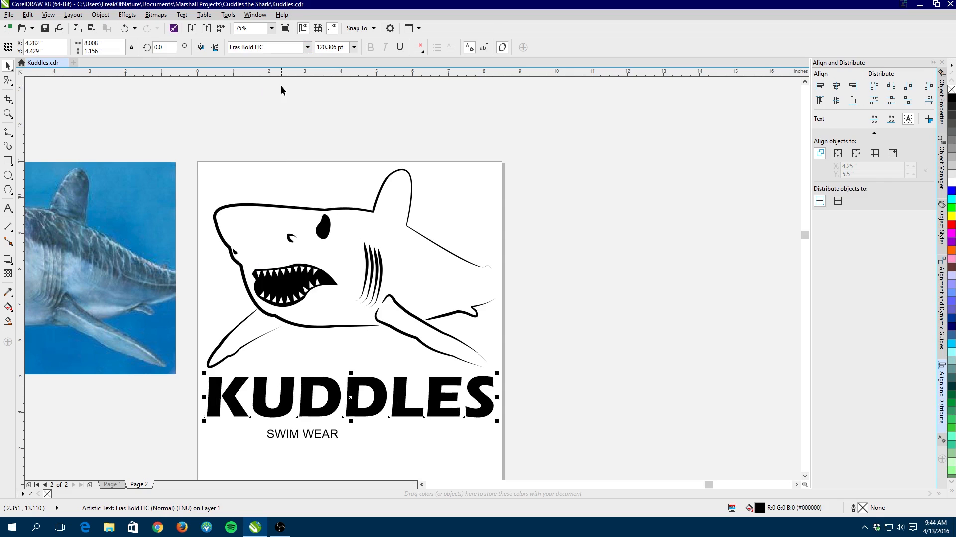
# Enlarge SWIM WEAR to about 59 pt, starting under the K of KUDDLES, and set its font to Mistral
pyautogui.click(294, 433)
pyautogui.moveTo(293, 434); pyautogui.dragTo(387, 472)
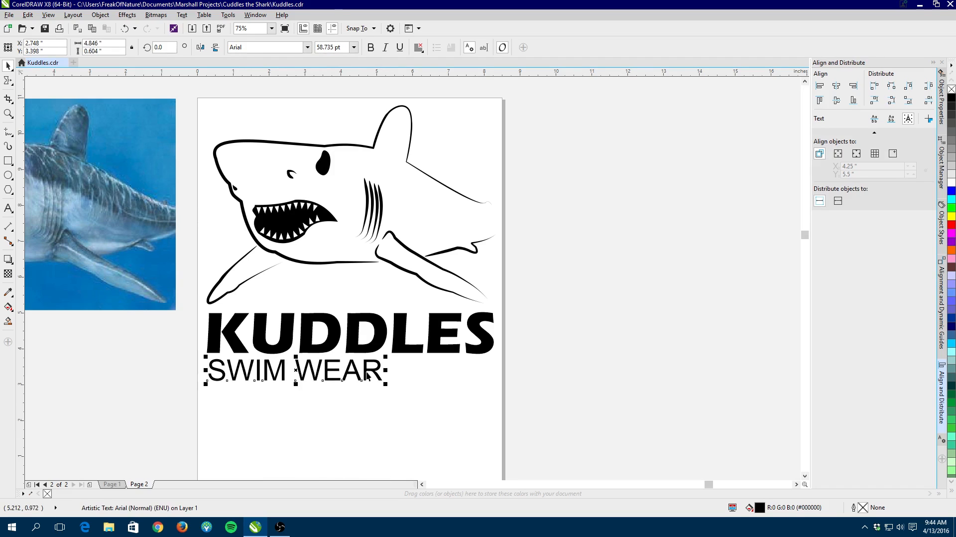
pyautogui.click(307, 47)
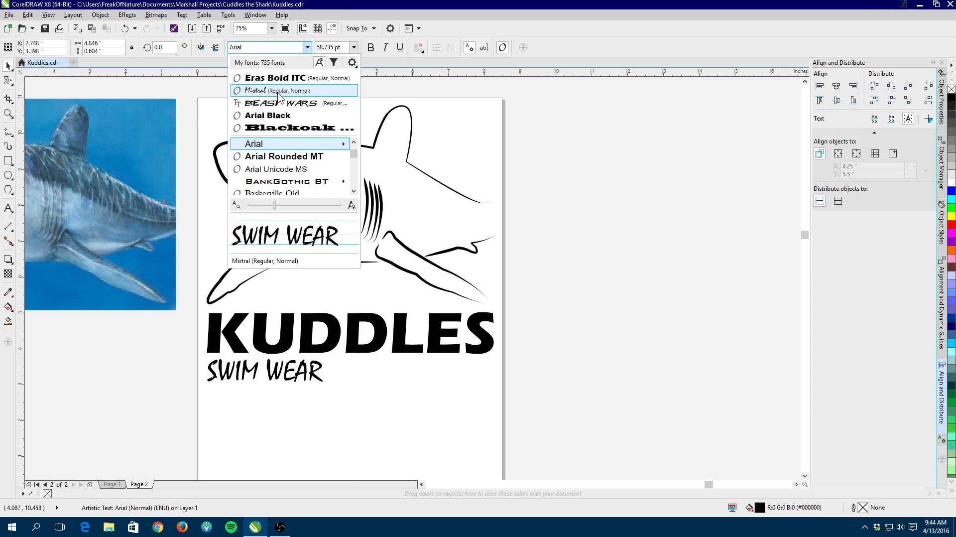
pyautogui.click(256, 90)
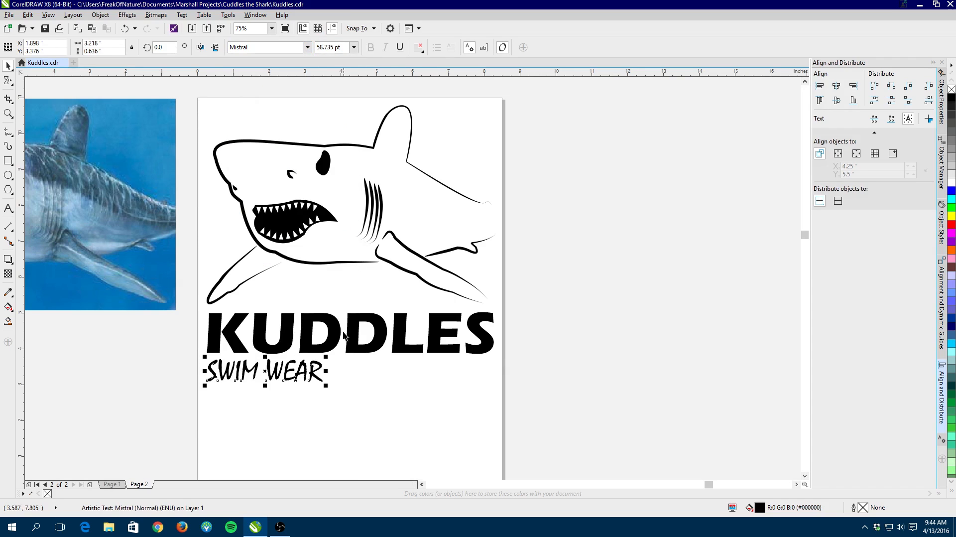
# Enlarge SWIM WEAR to about 87 pt and widen its character spacing with the Shape tool so it spans roughly the width of KUDDLES
pyautogui.moveTo(328, 387); pyautogui.dragTo(381, 433)
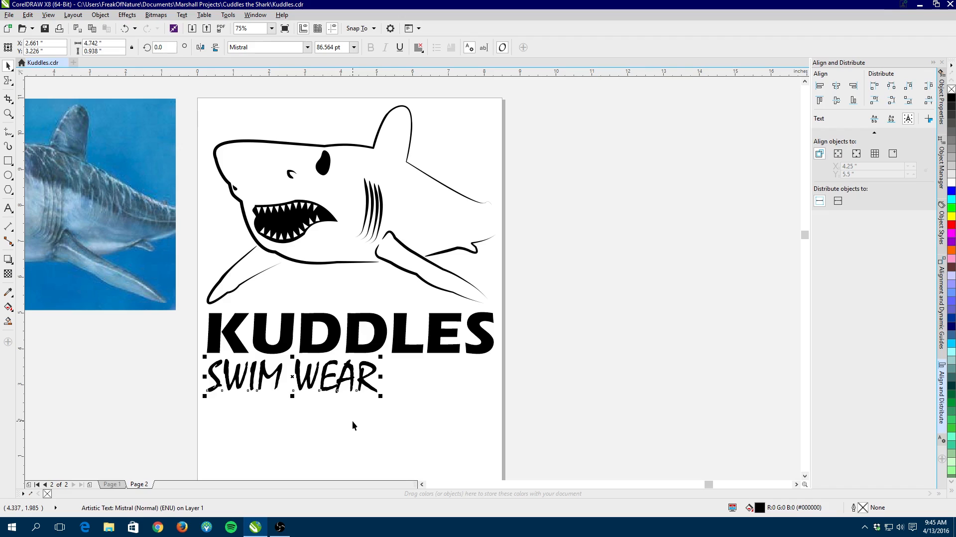
pyautogui.click(13, 84)
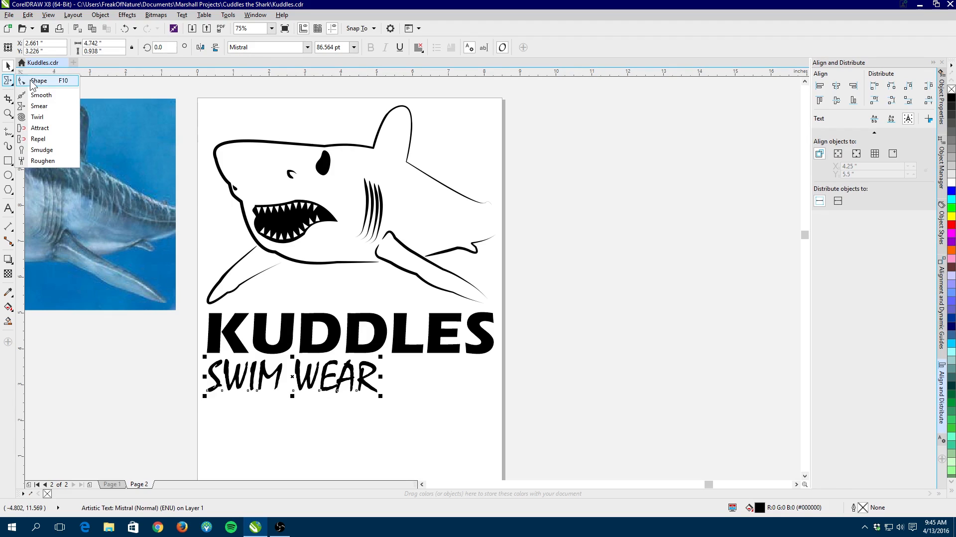
pyautogui.click(33, 81)
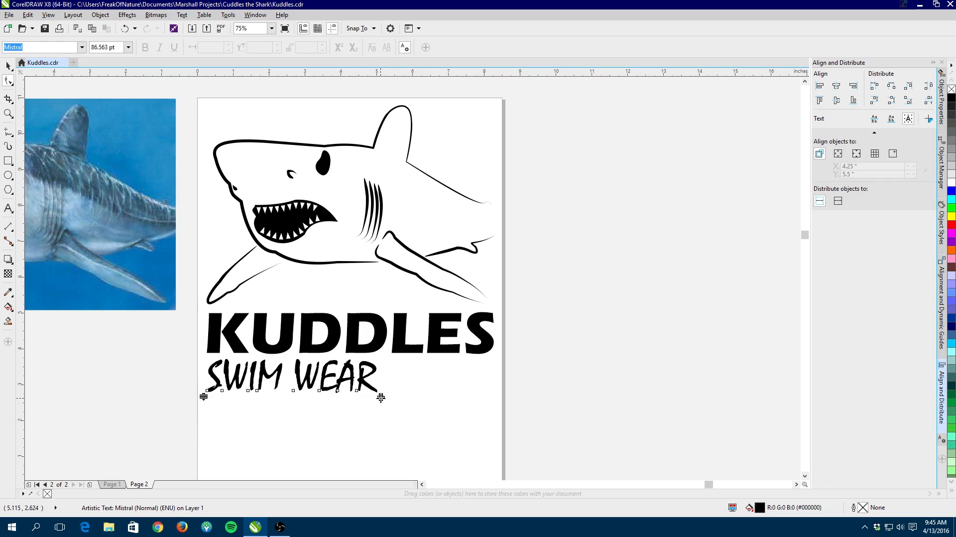
pyautogui.moveTo(381, 396); pyautogui.dragTo(519, 398)
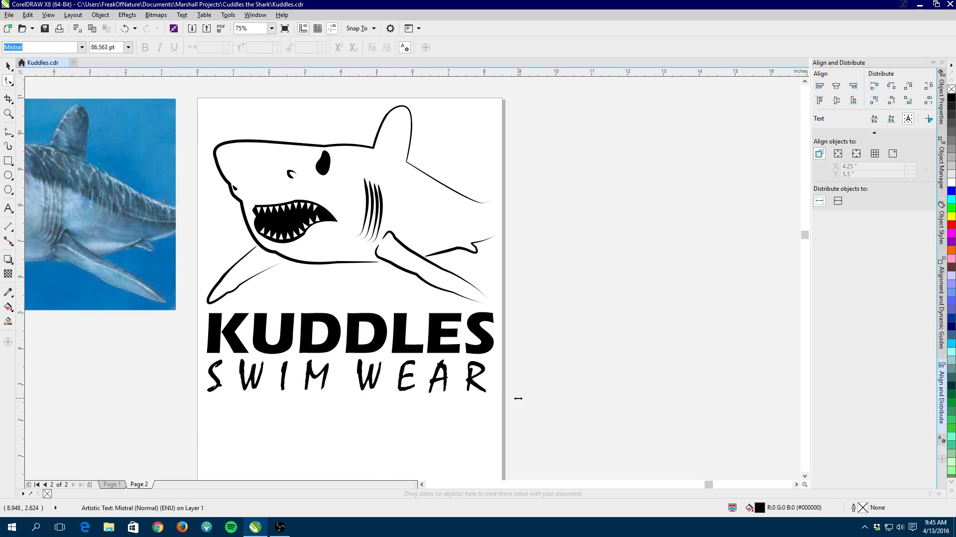
pyautogui.moveTo(518, 398); pyautogui.dragTo(518, 396)
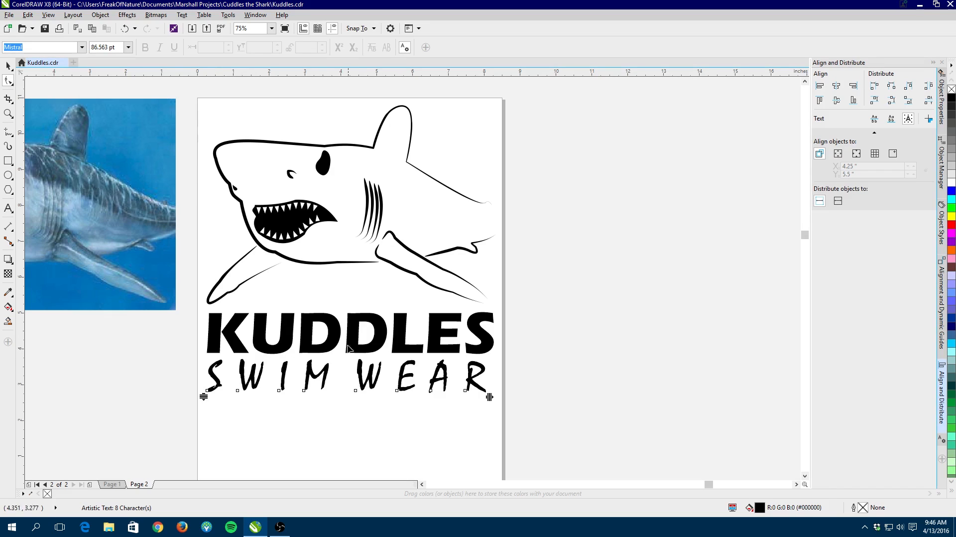
# Try raising the letter U of KUDDLES about 27% above the baseline with the Shape tool, undo the shift, and deselect the text
pyautogui.click(325, 351)
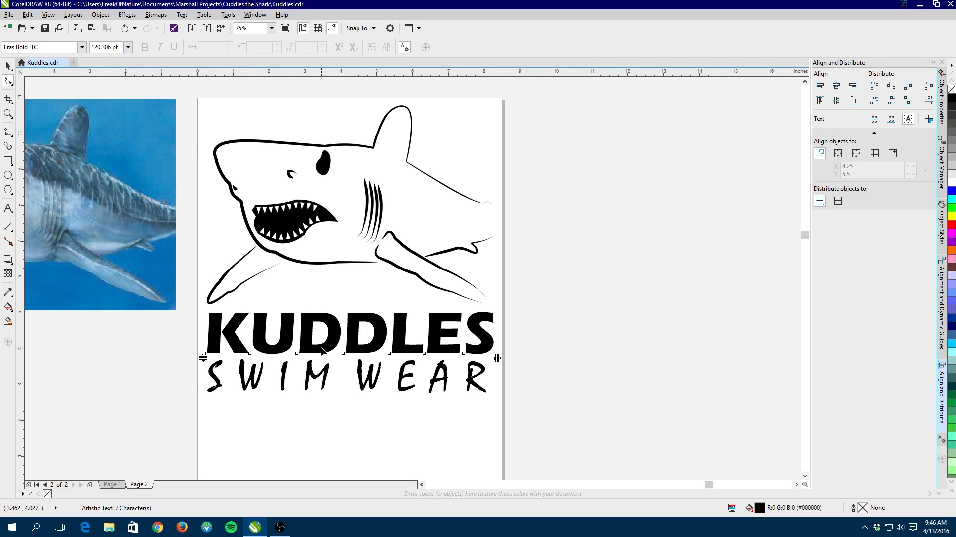
pyautogui.click(250, 355)
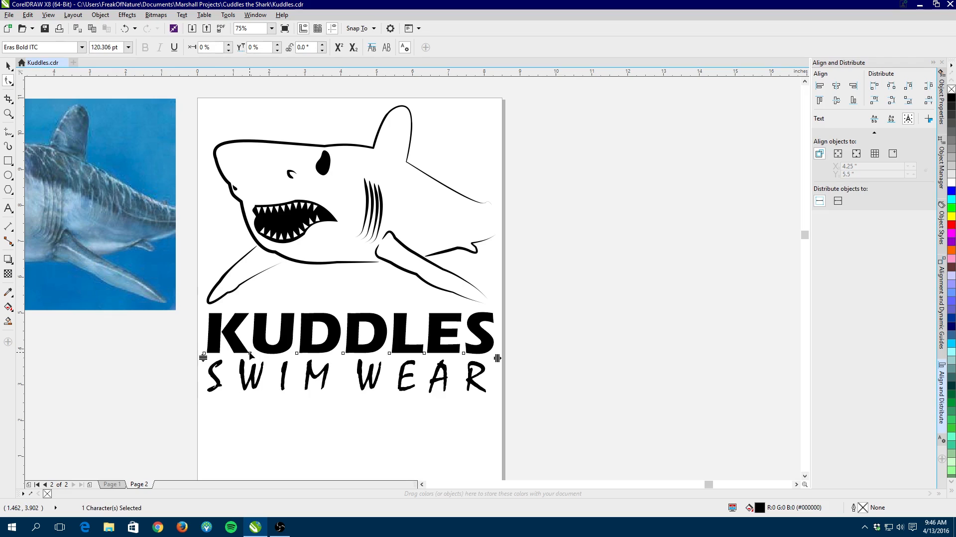
pyautogui.moveTo(250, 354); pyautogui.dragTo(249, 339)
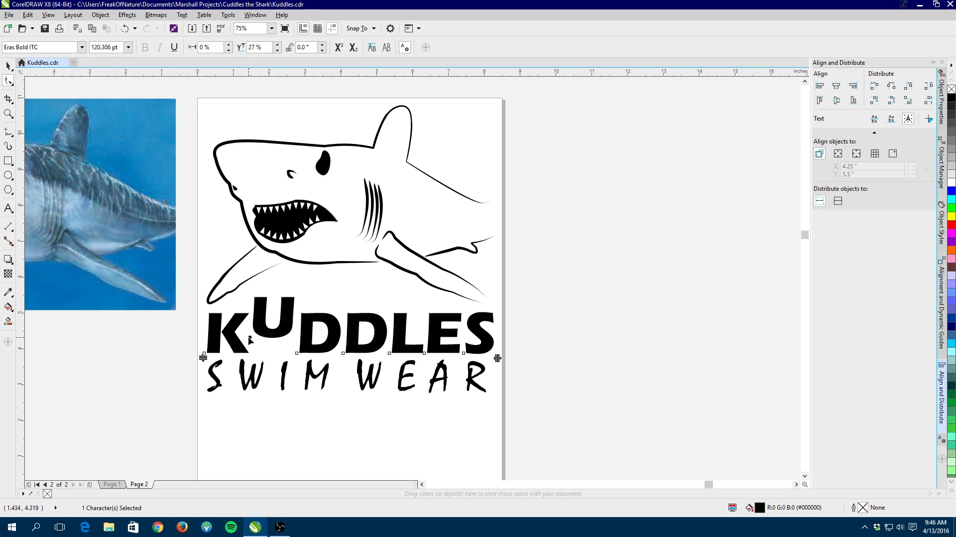
pyautogui.hotkey('ctrl', 'z')
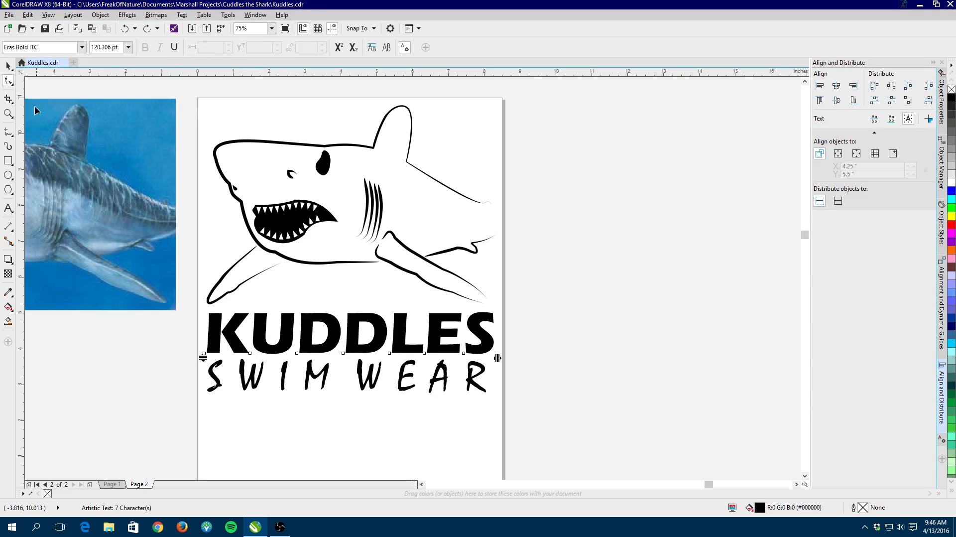
pyautogui.click(8, 66)
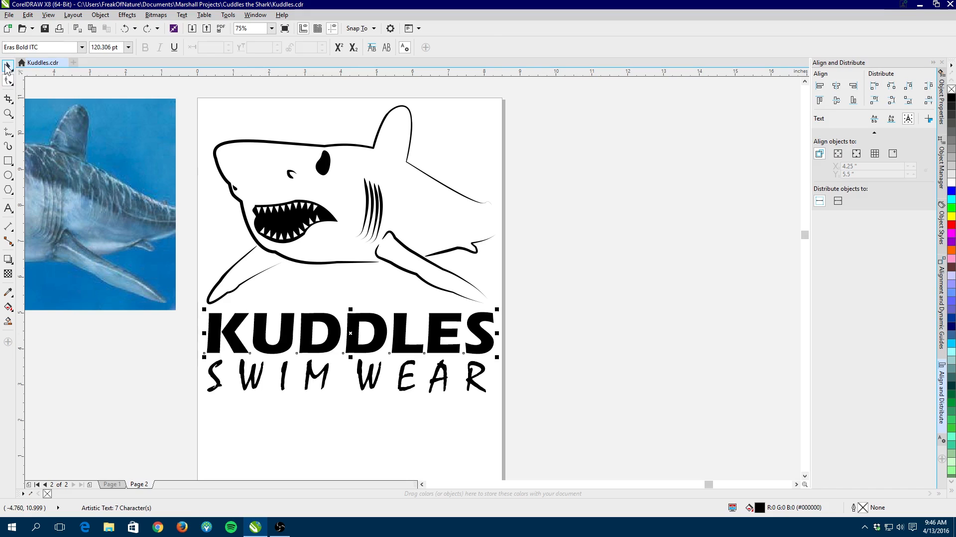
pyautogui.click(420, 431)
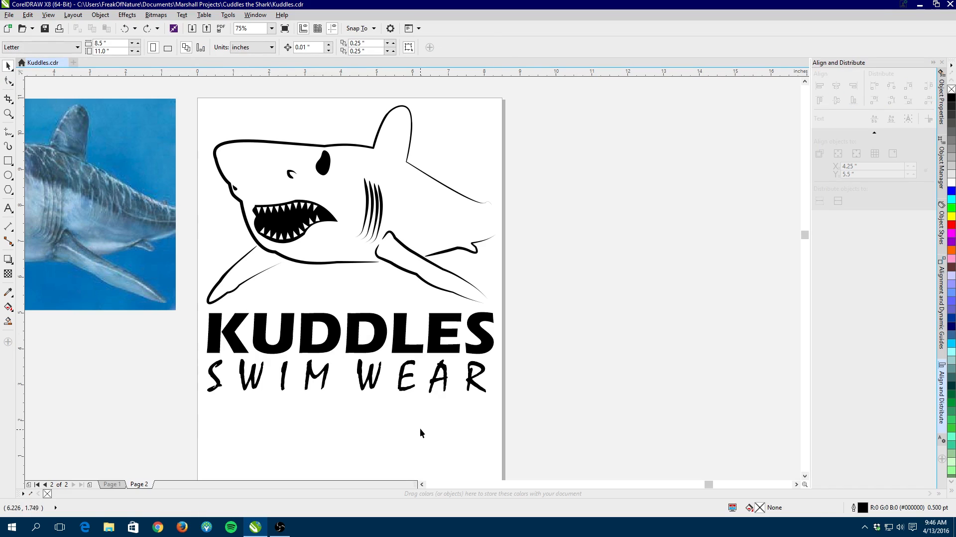